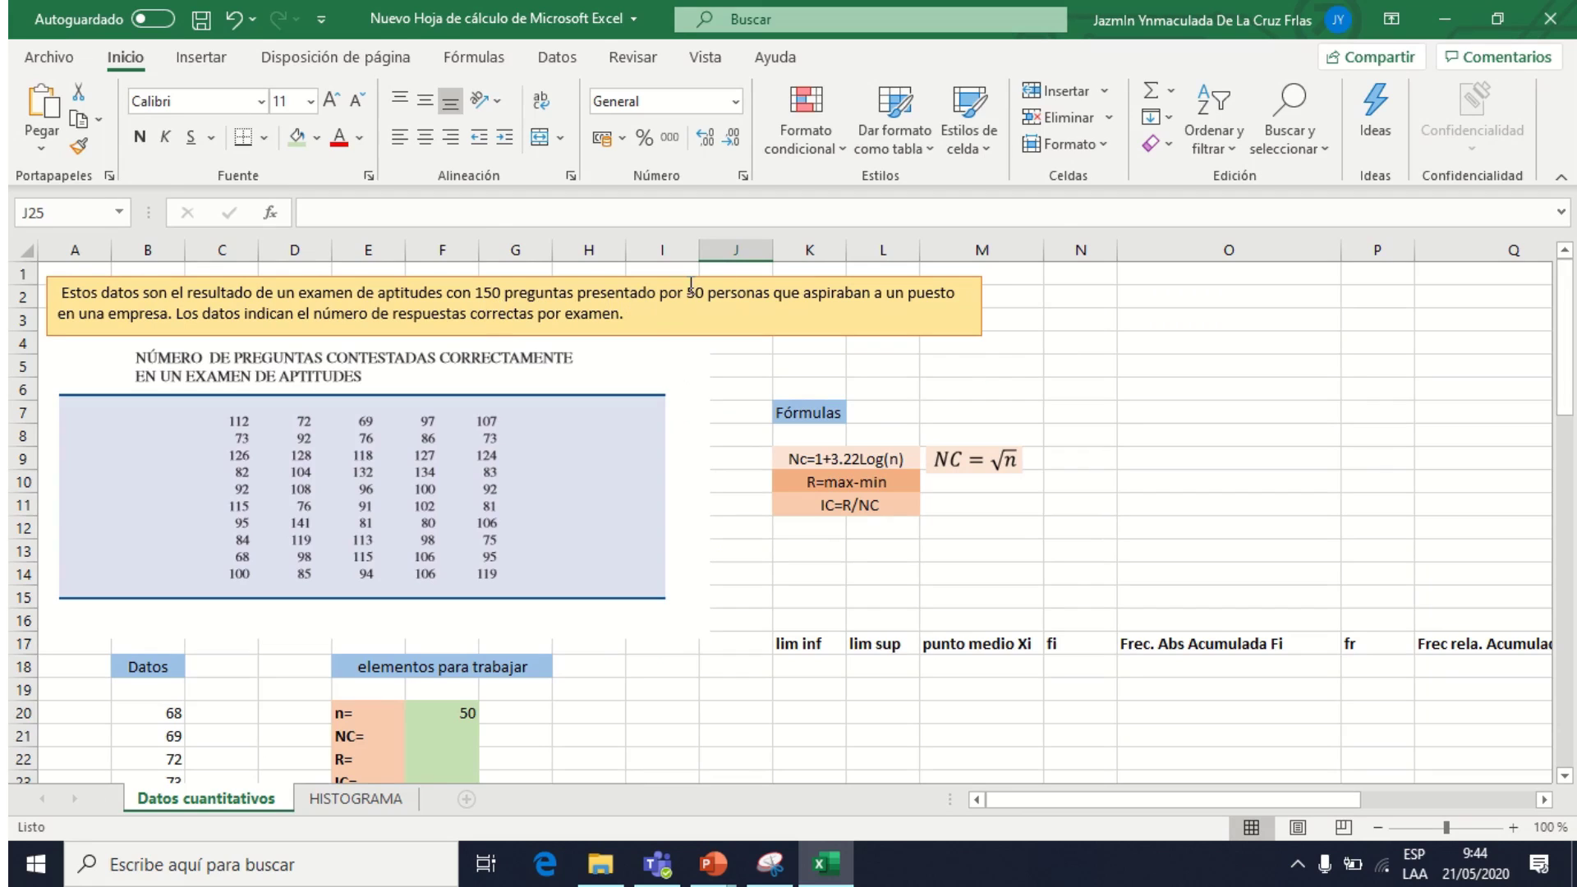
- Examine the exam problem statement, the table of correct answers, the Datos column and the n entry among the working elements
drag(661, 293, 772, 293)
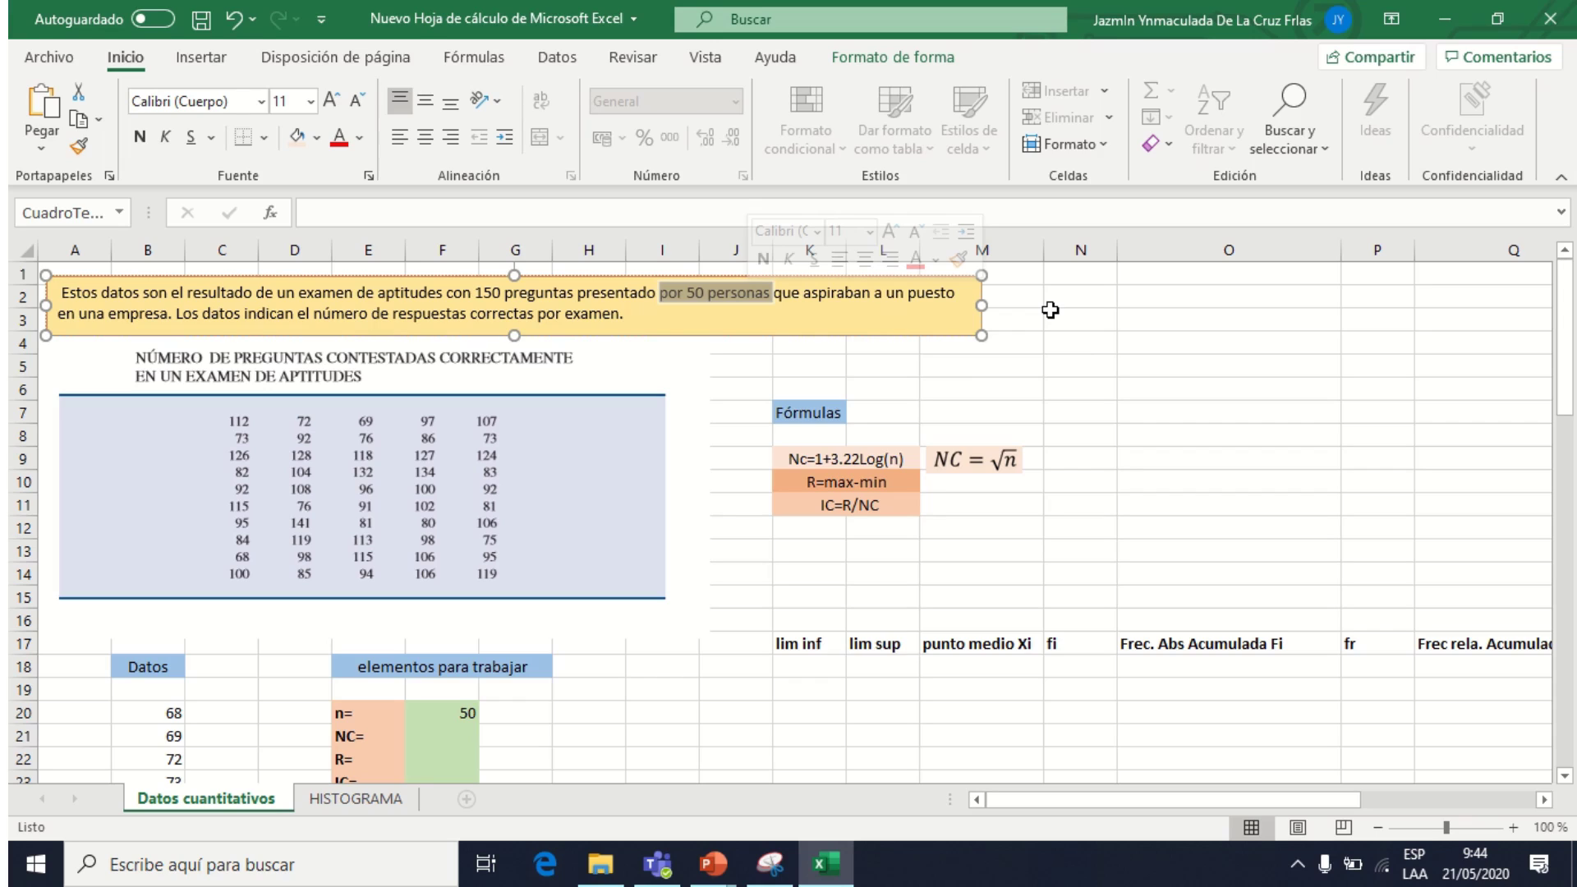
click(472, 414)
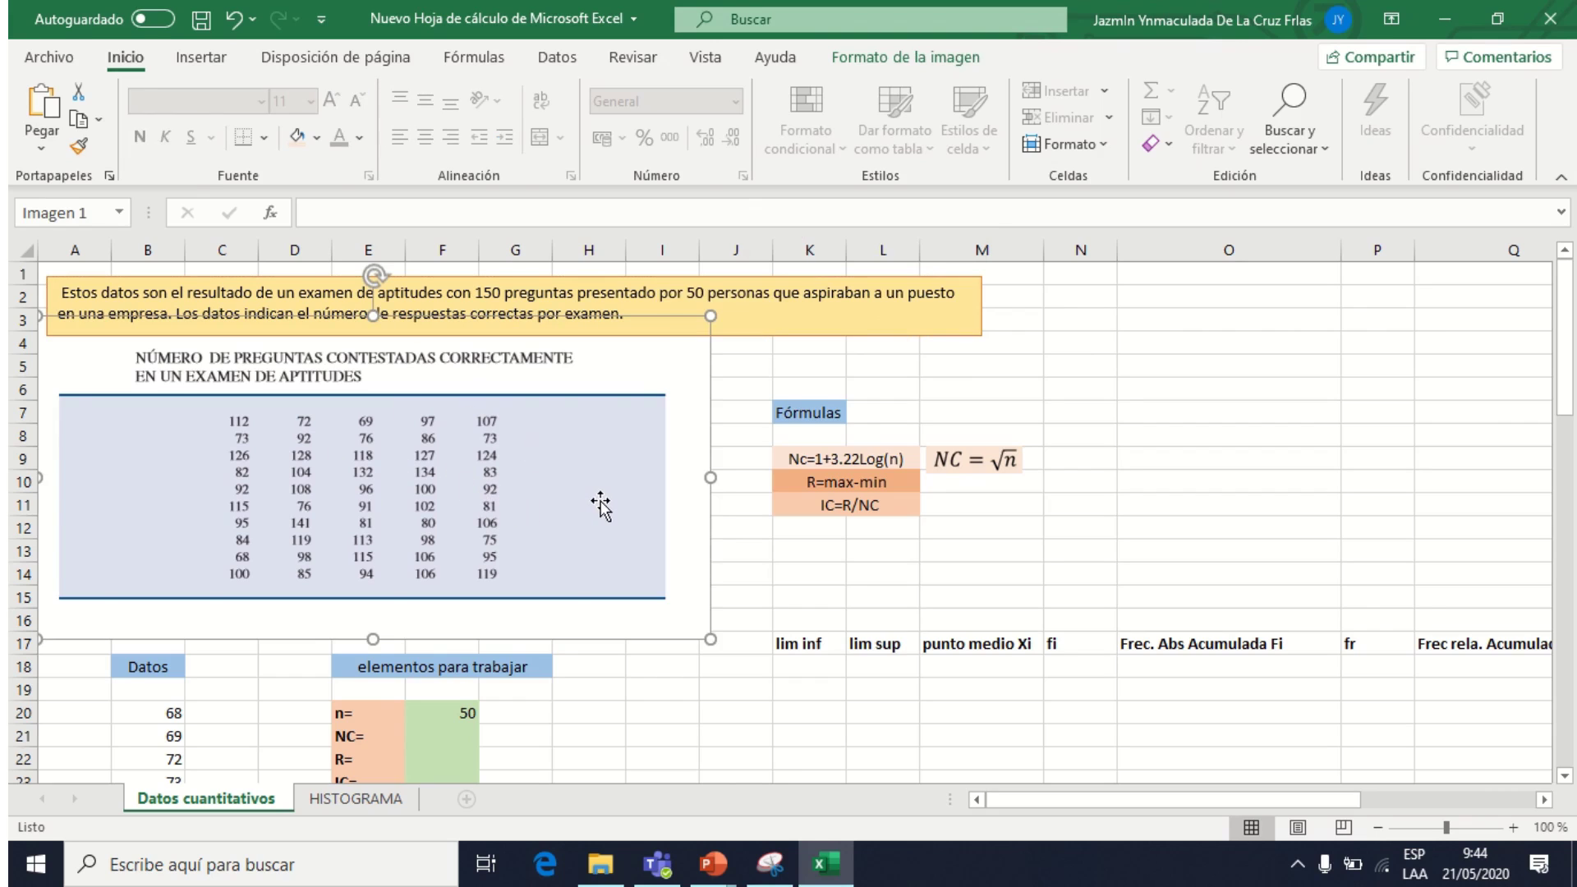
scroll(602, 506, down, 1)
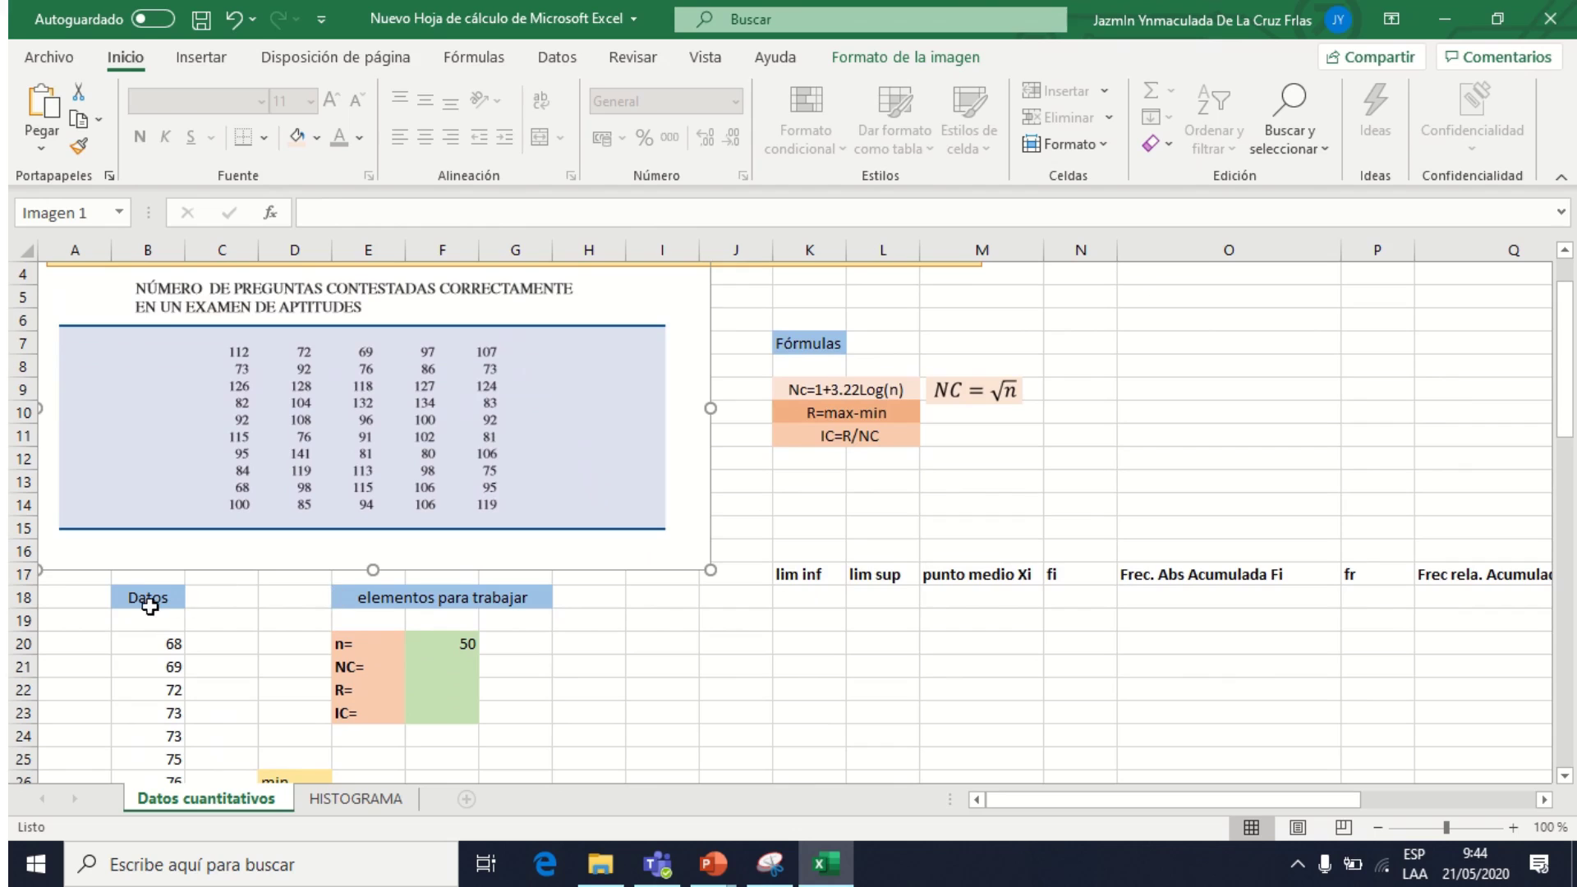
click(149, 600)
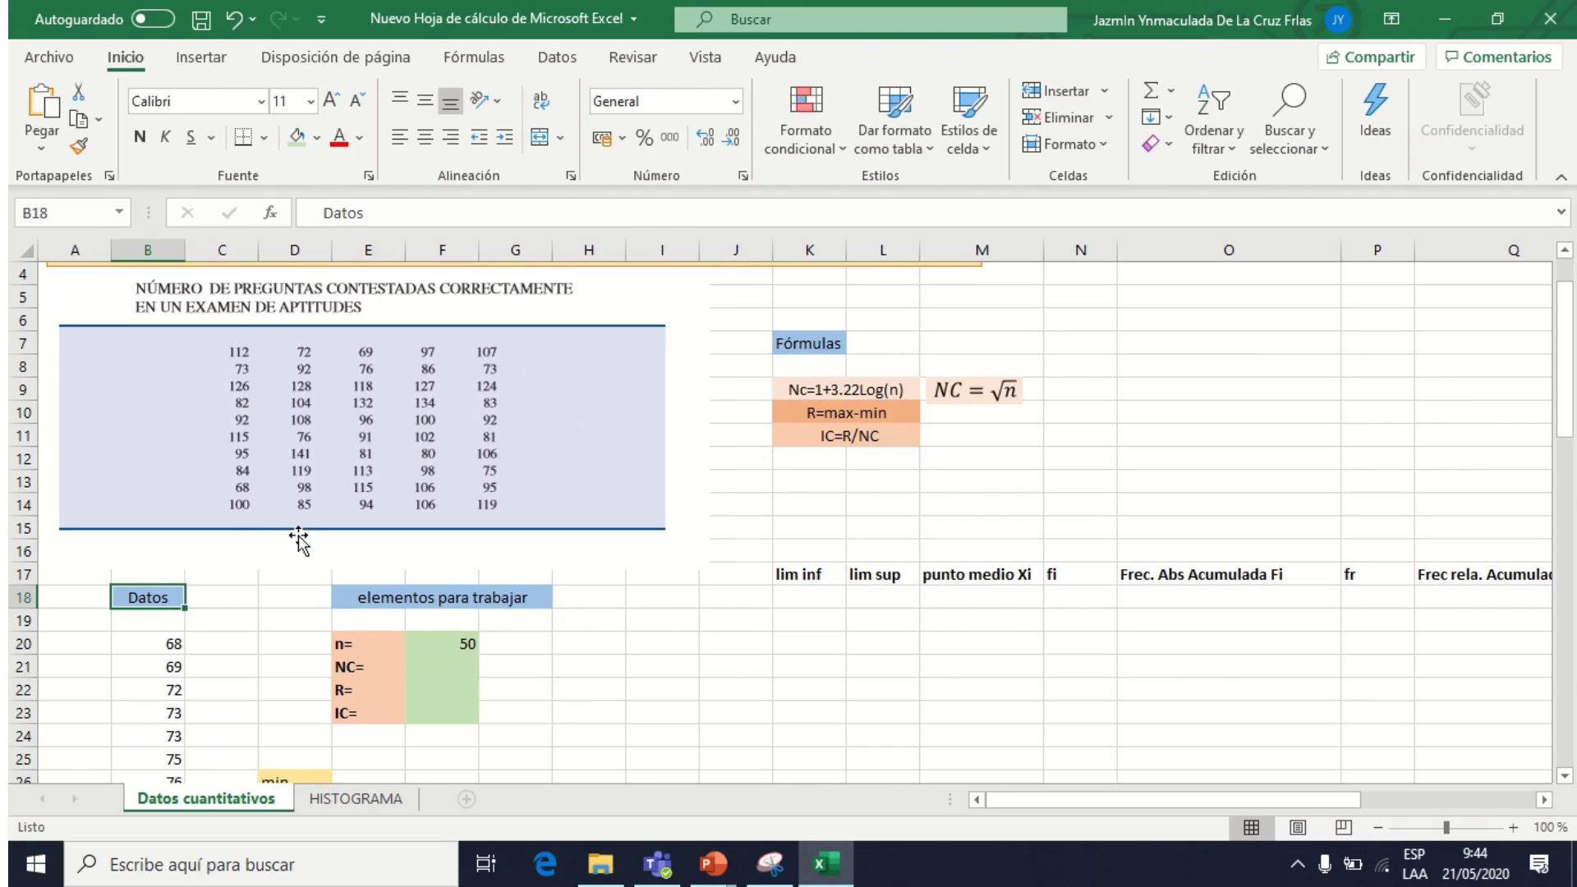
scroll(156, 649, down, 14)
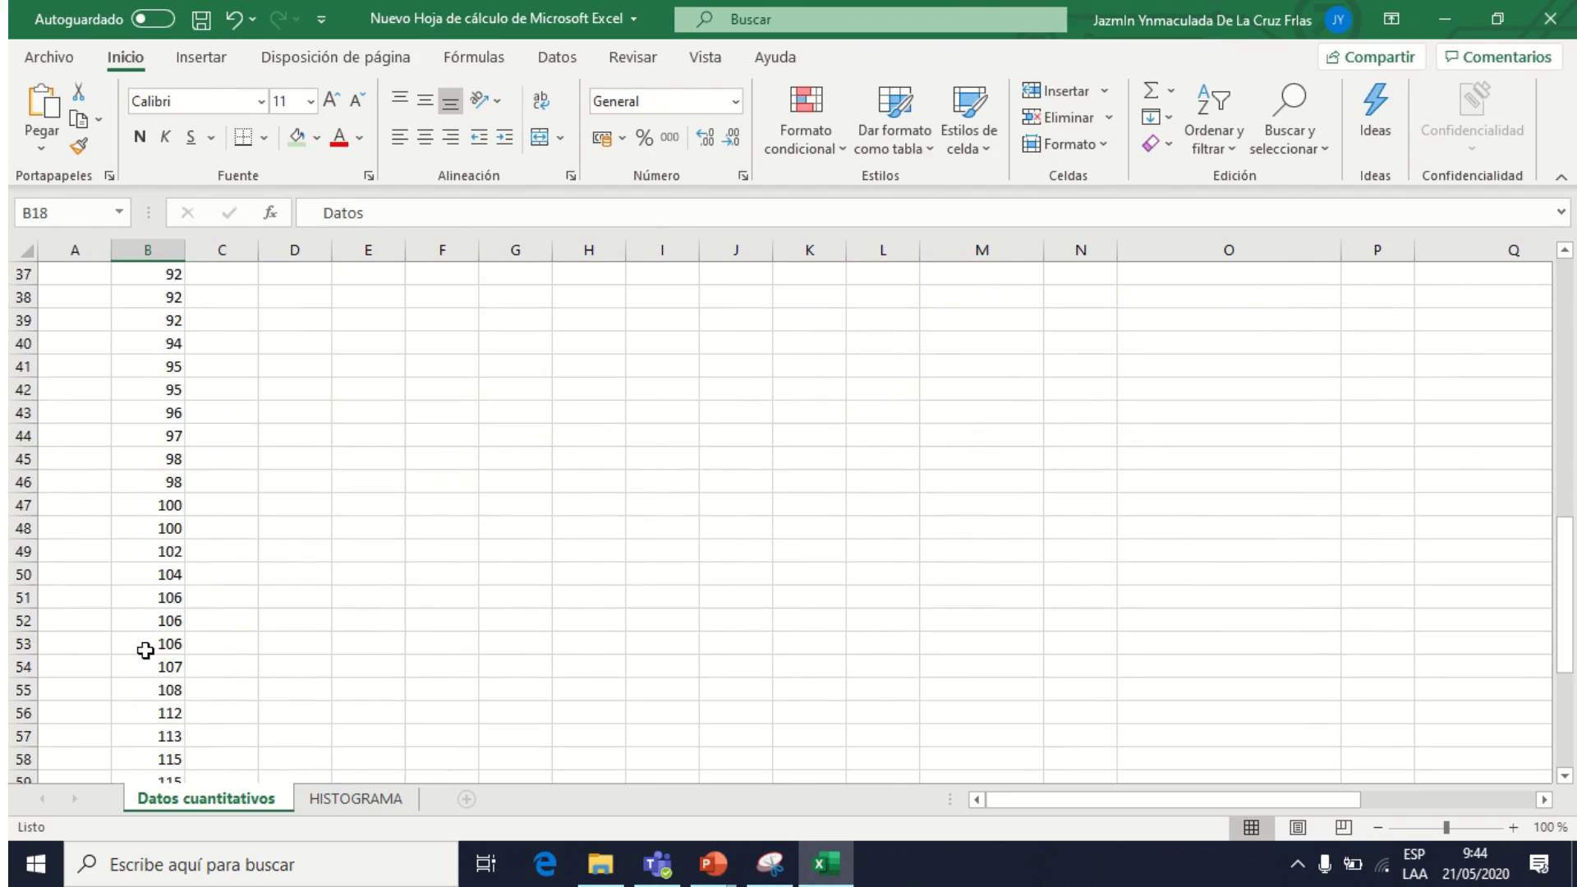
scroll(145, 650, up, 15)
scroll(438, 646, down, 1)
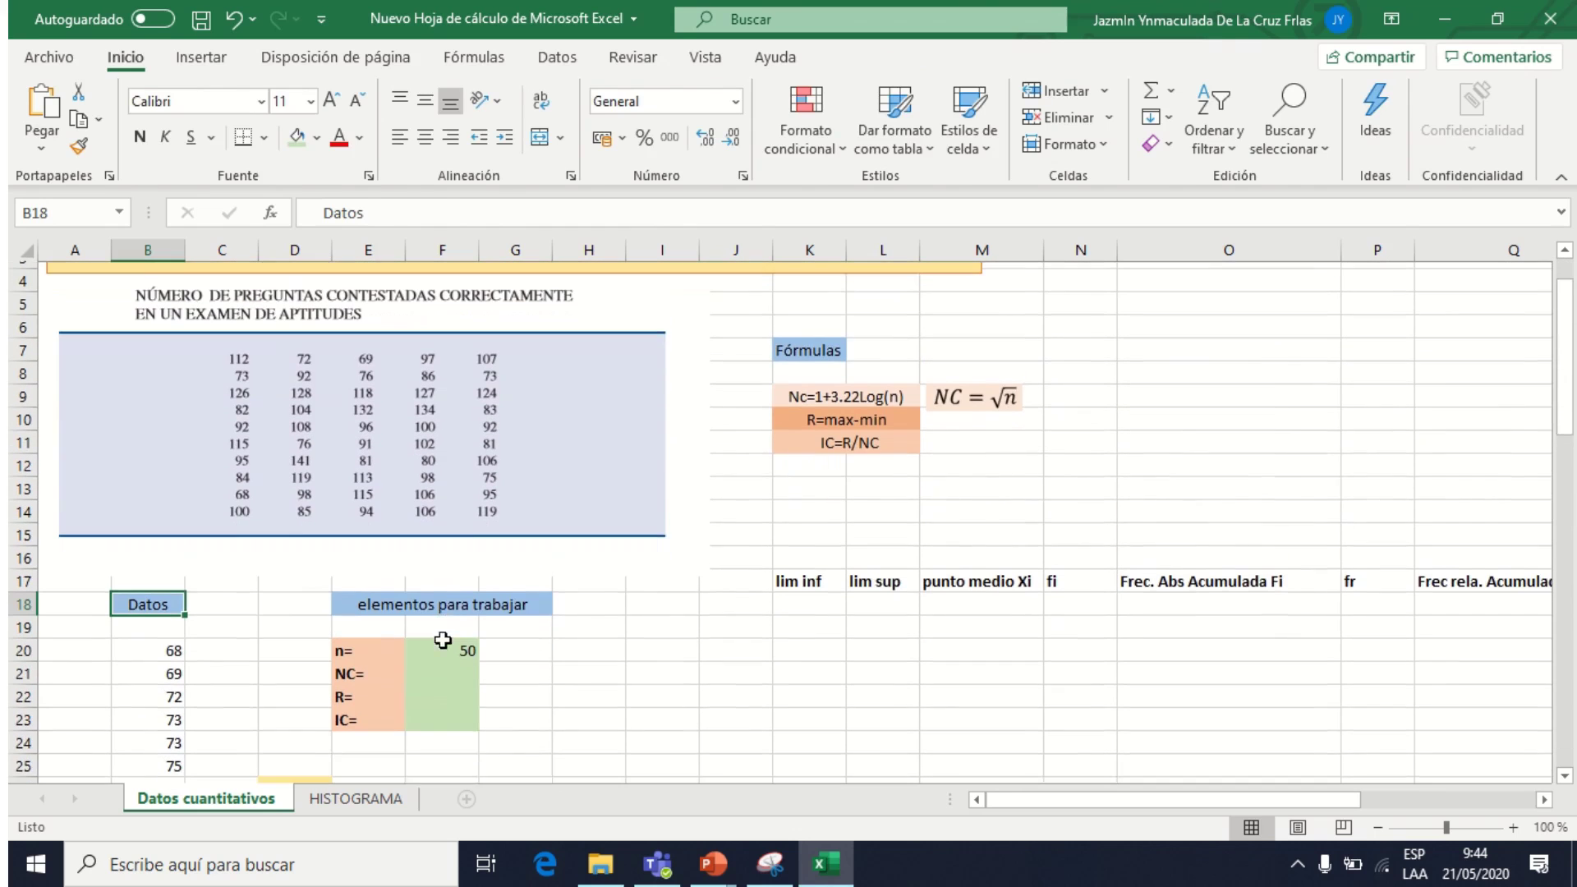
click(427, 598)
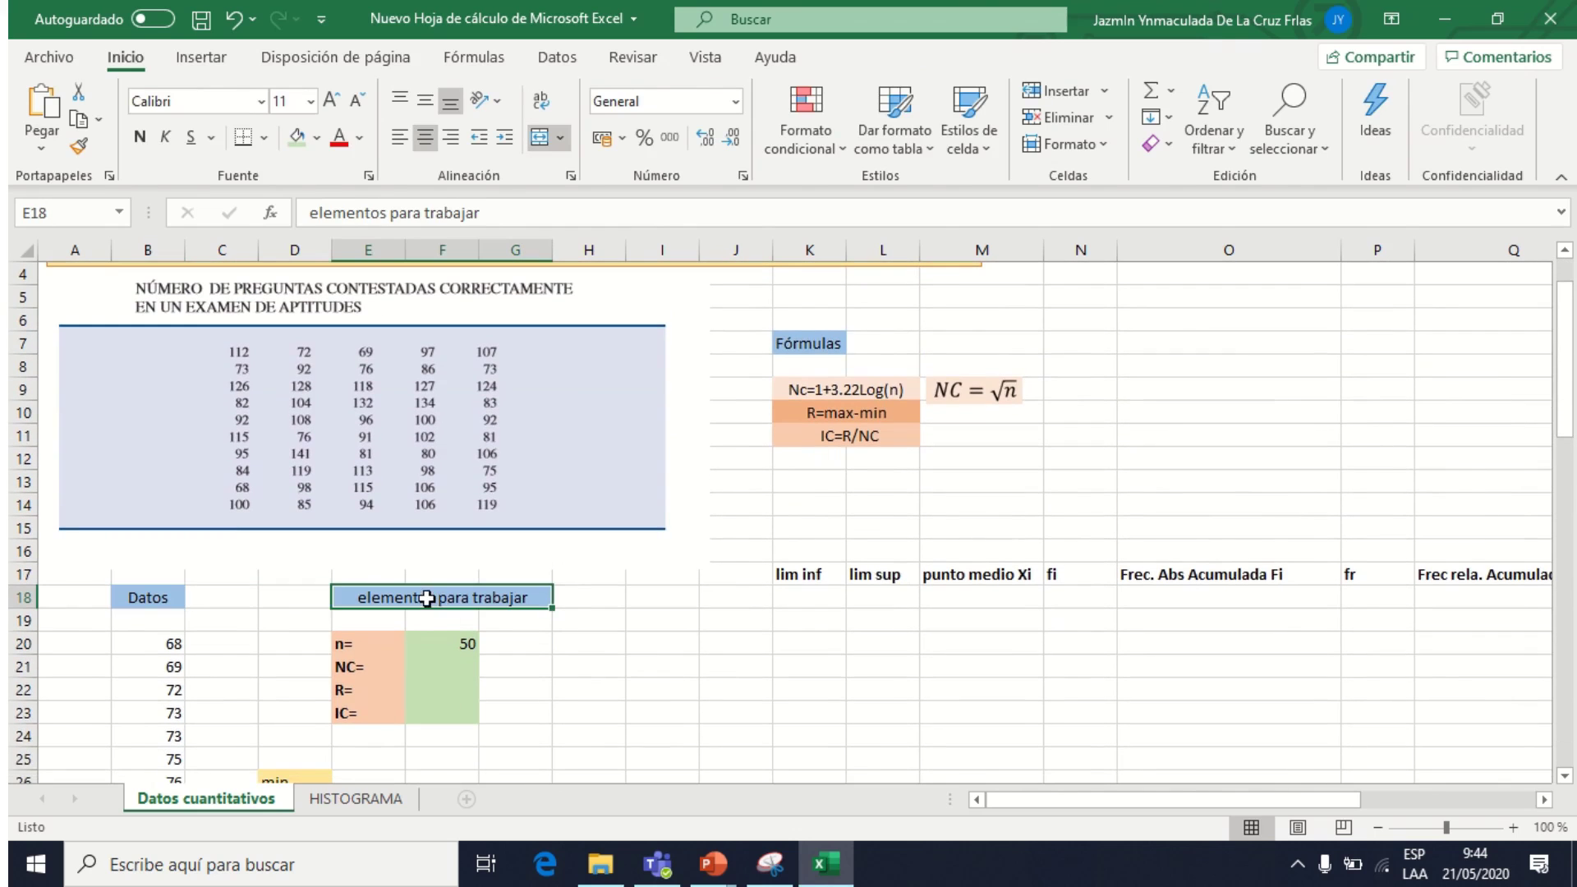
click(362, 643)
click(460, 644)
scroll(588, 545, up, 1)
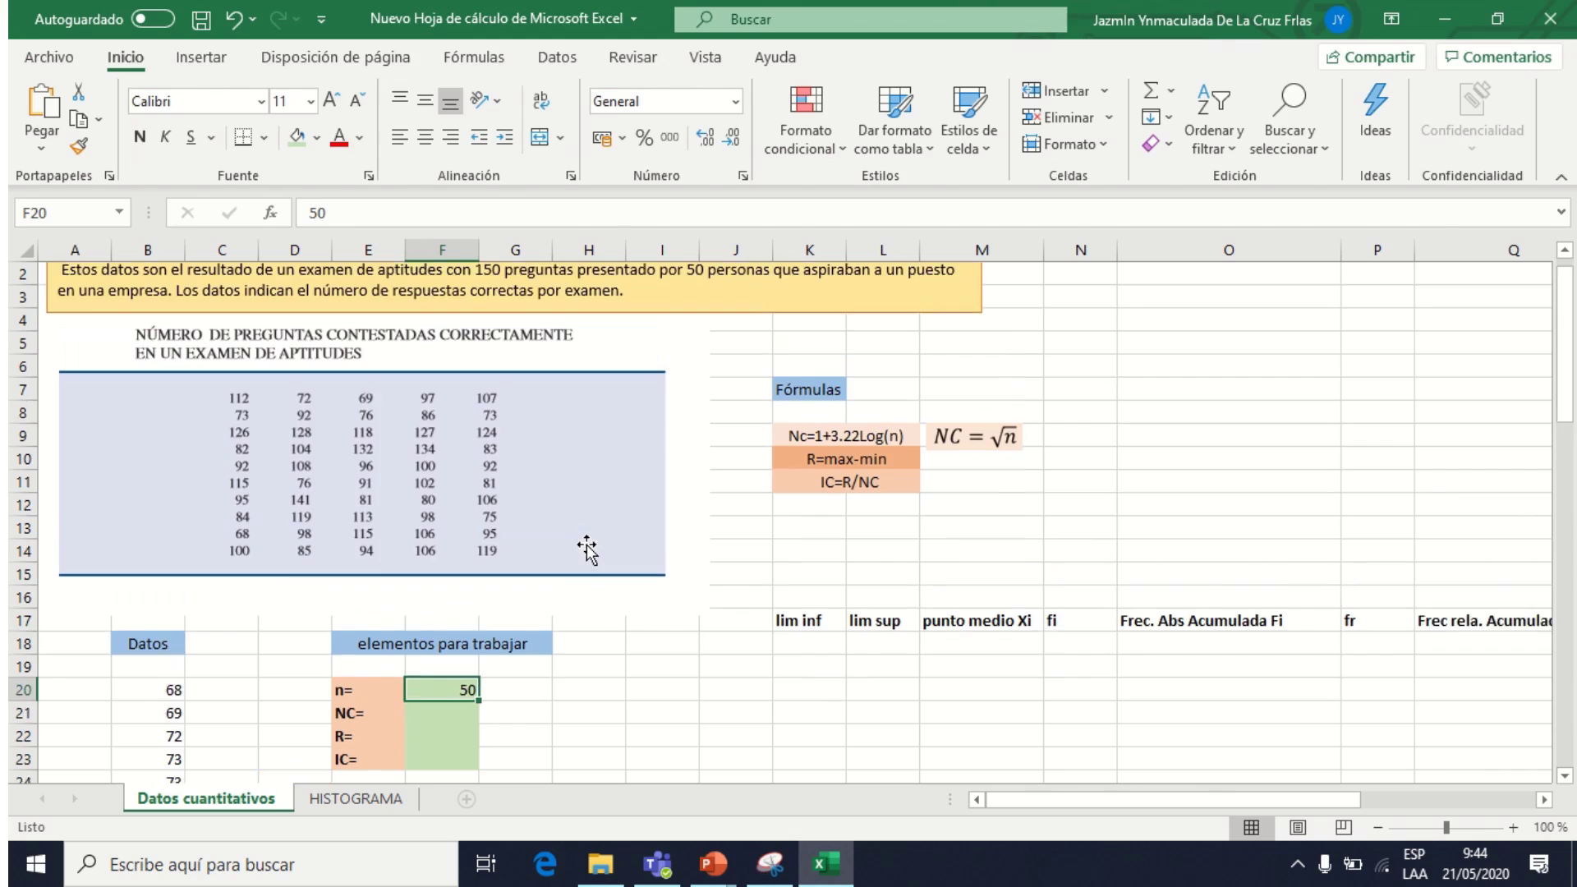
scroll(606, 707, down, 3)
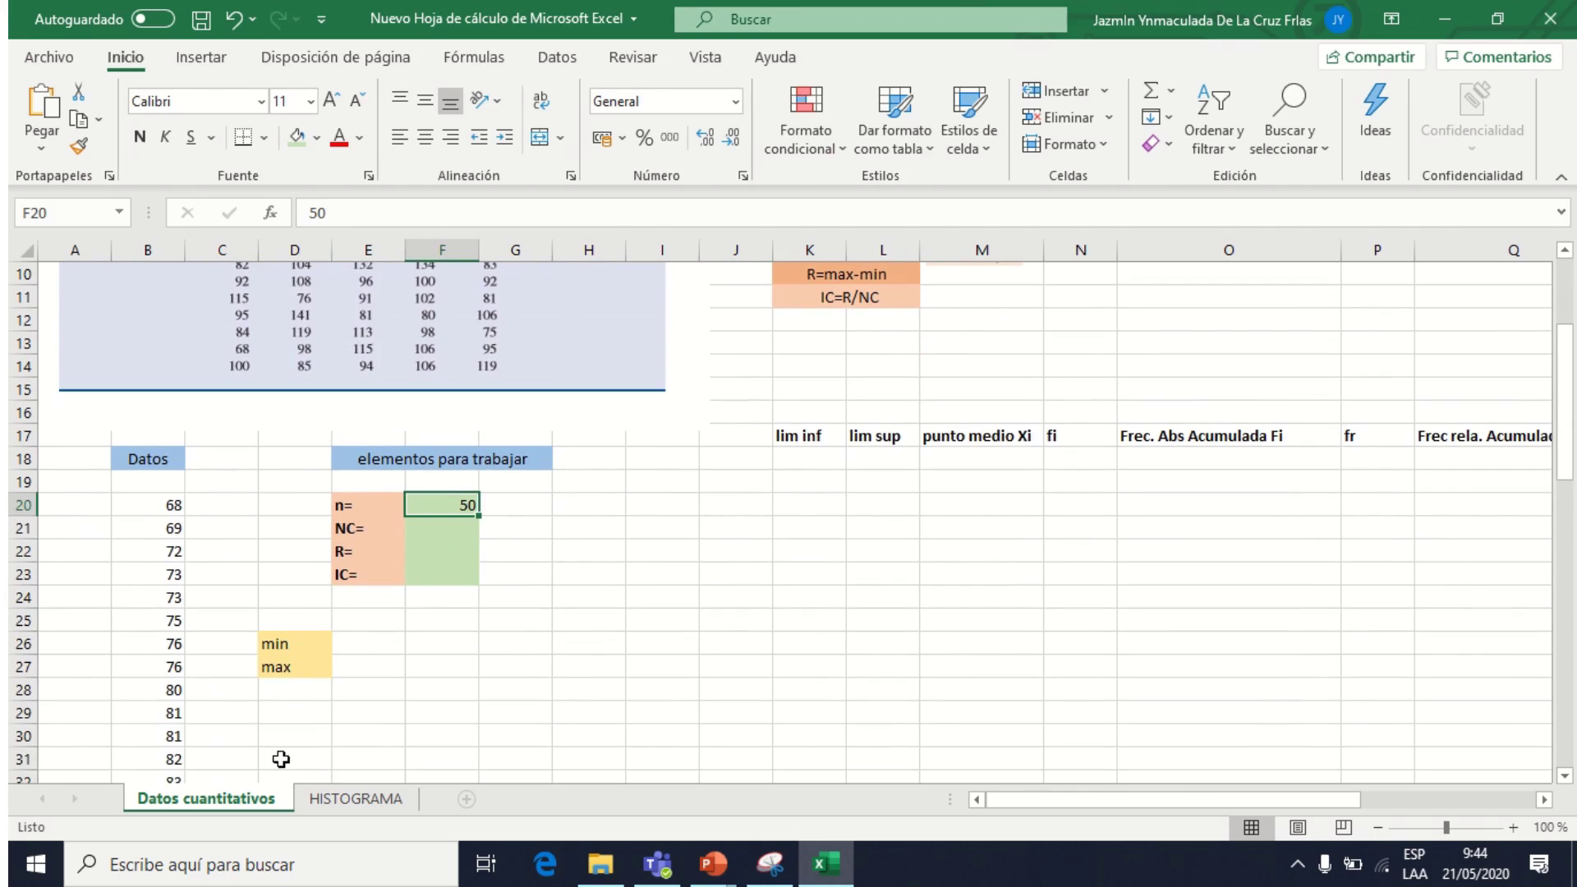
- Calculate the number of classes NC in cell F21 as the square root of n, using RAIZ on cell F20
click(425, 536)
scroll(652, 581, up, 1)
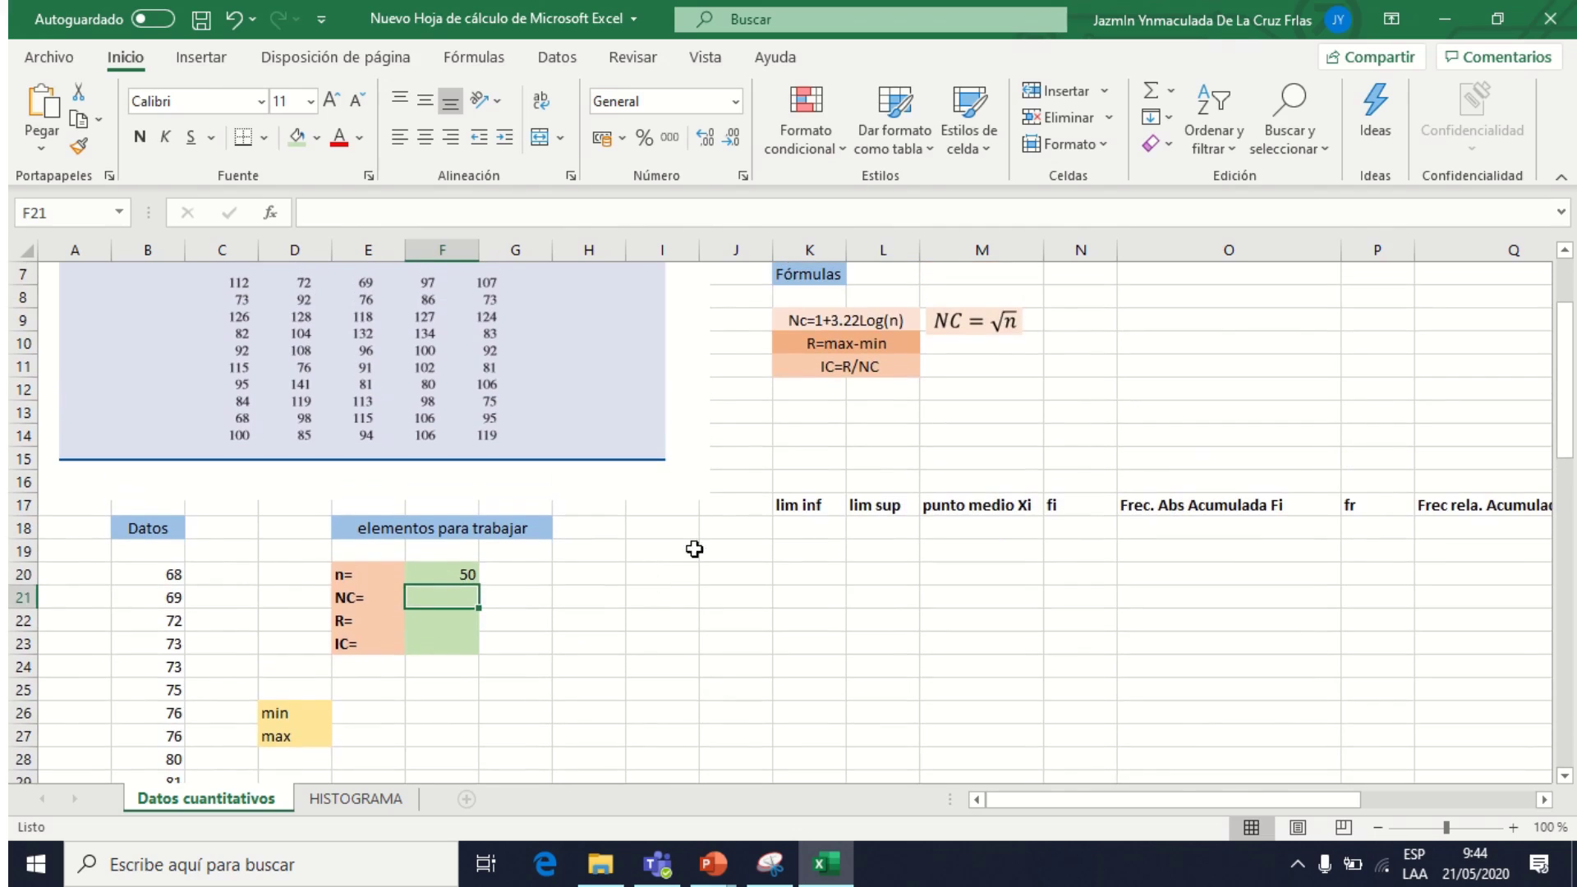
click(839, 323)
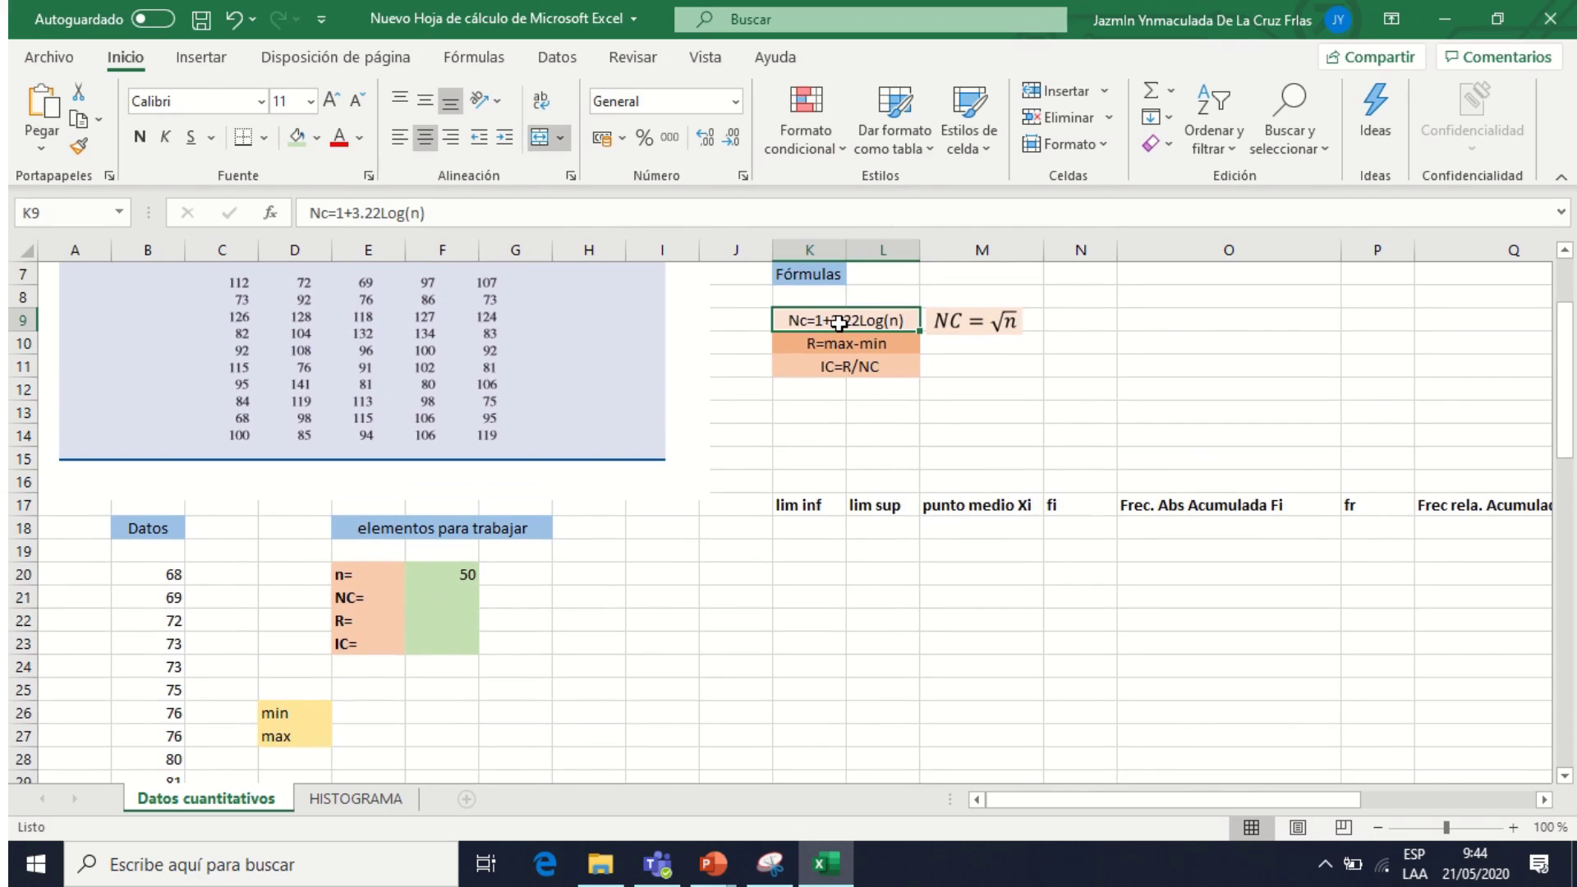
click(959, 320)
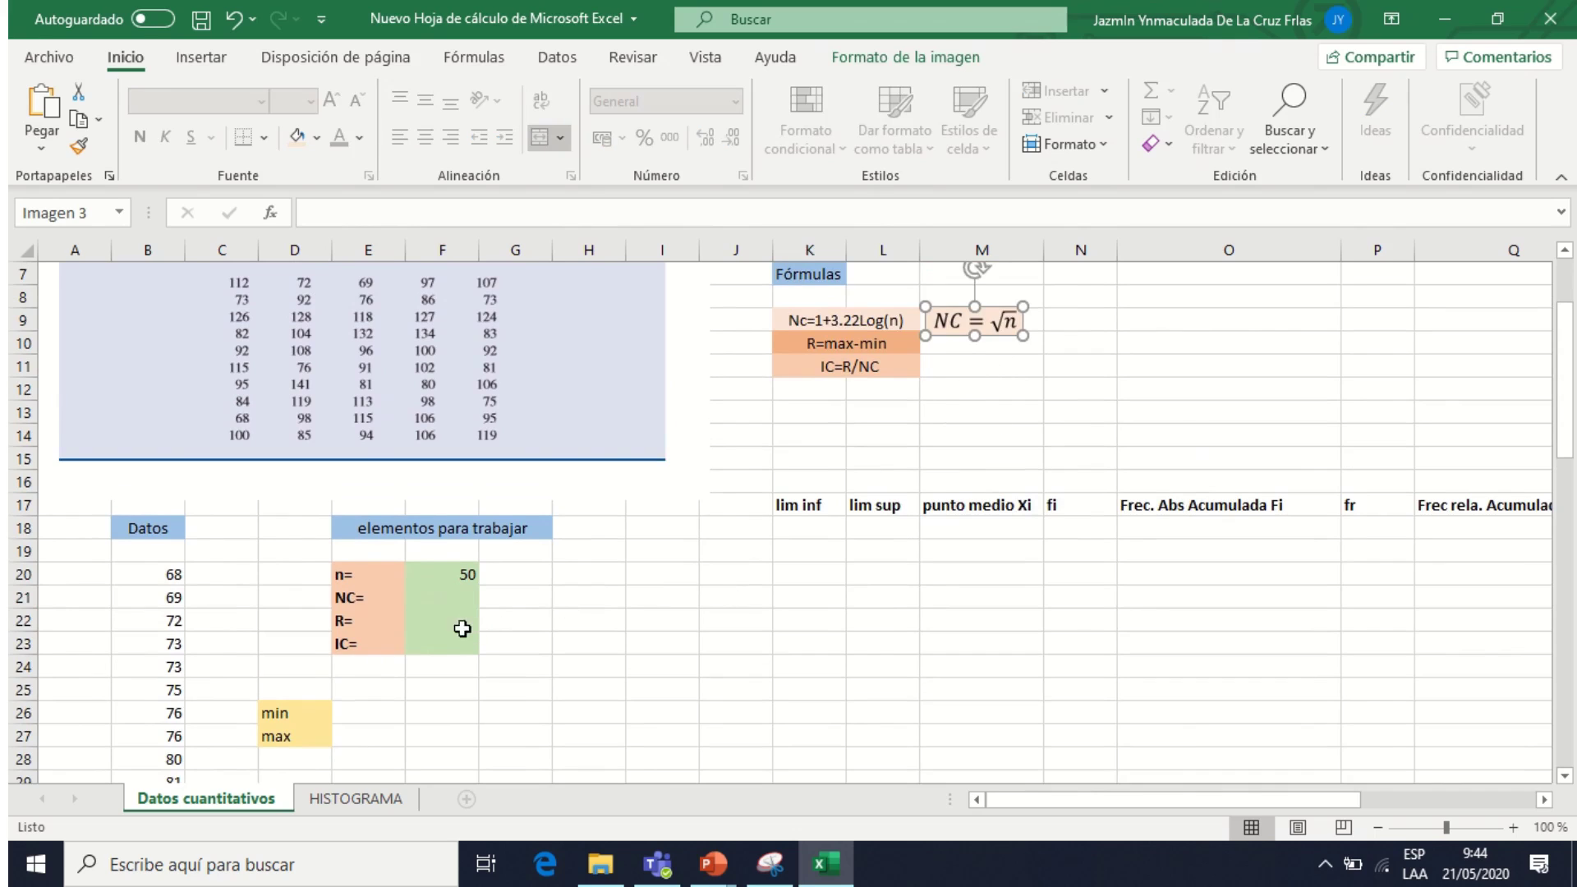
double_click(453, 597)
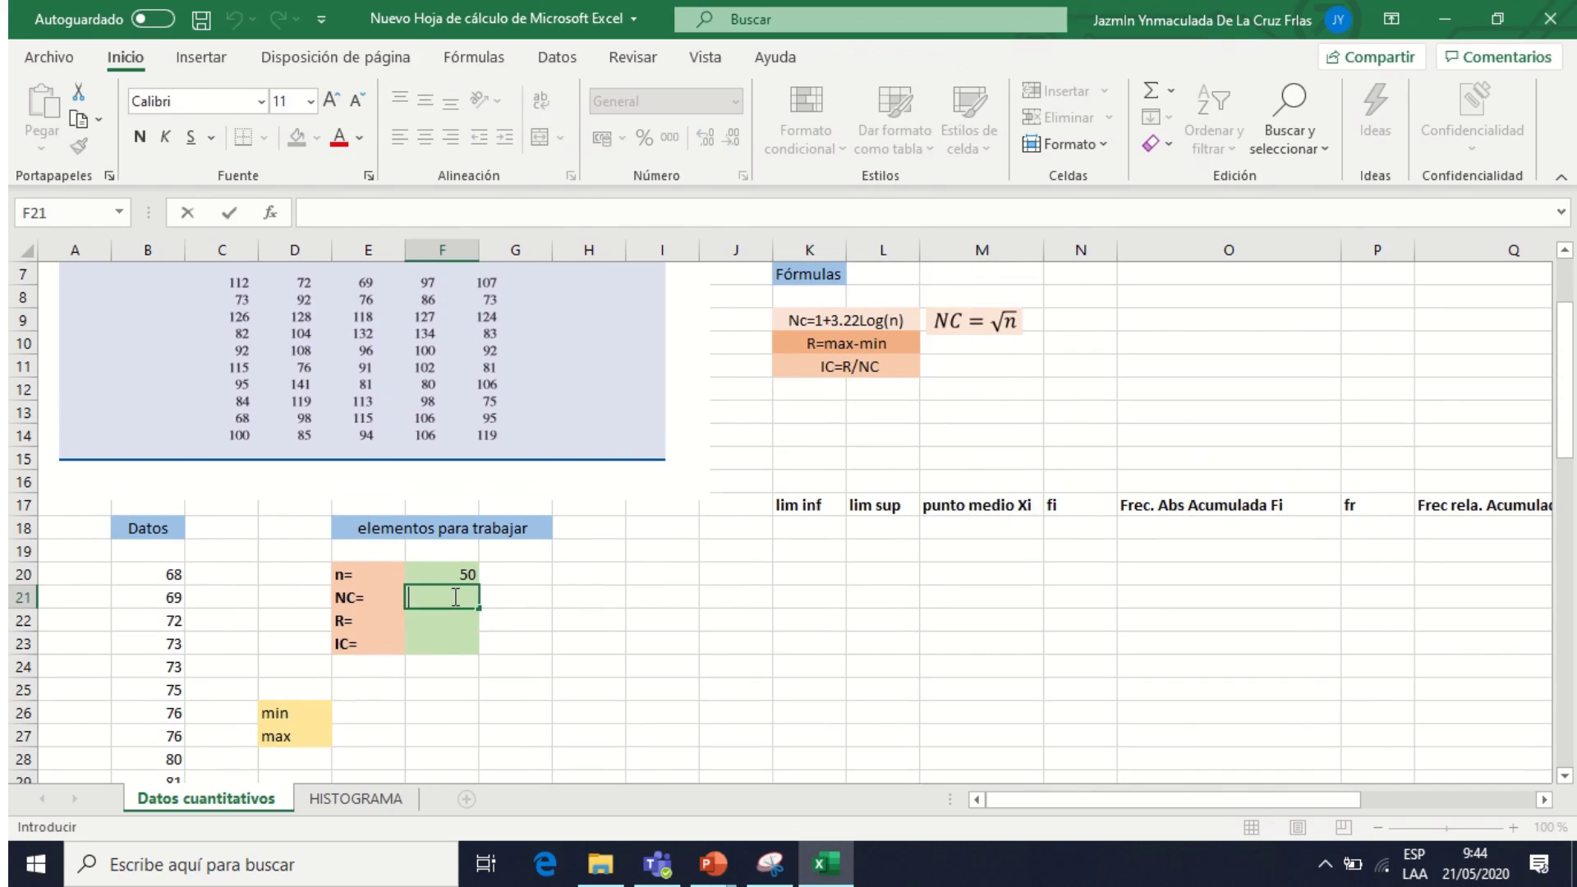
text(=)
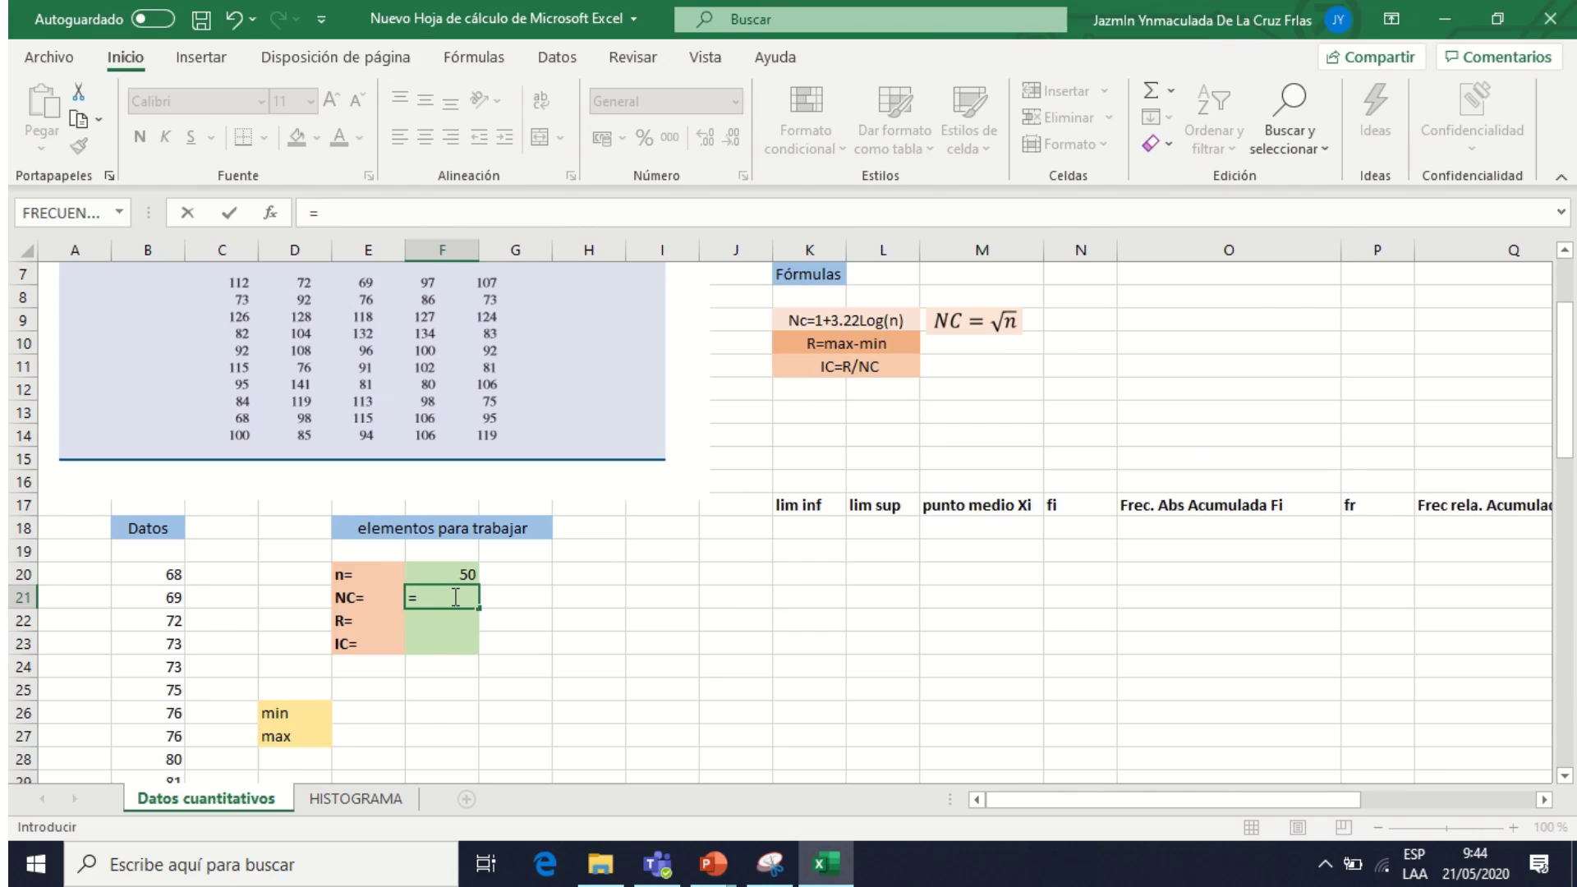
text(rai)
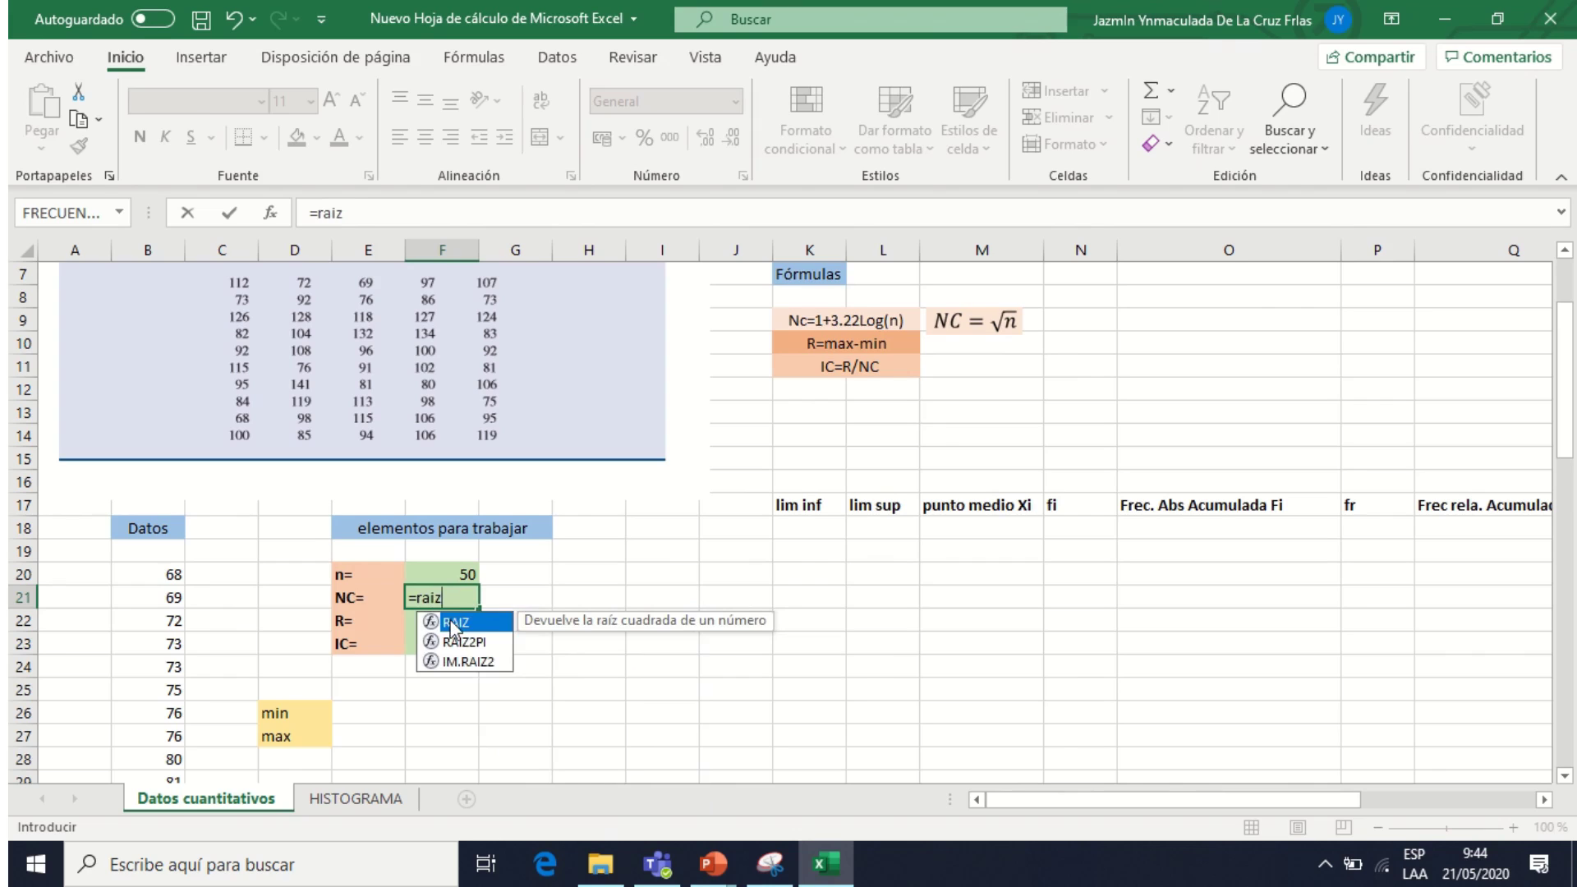
text(z)
double_click(453, 623)
click(464, 573)
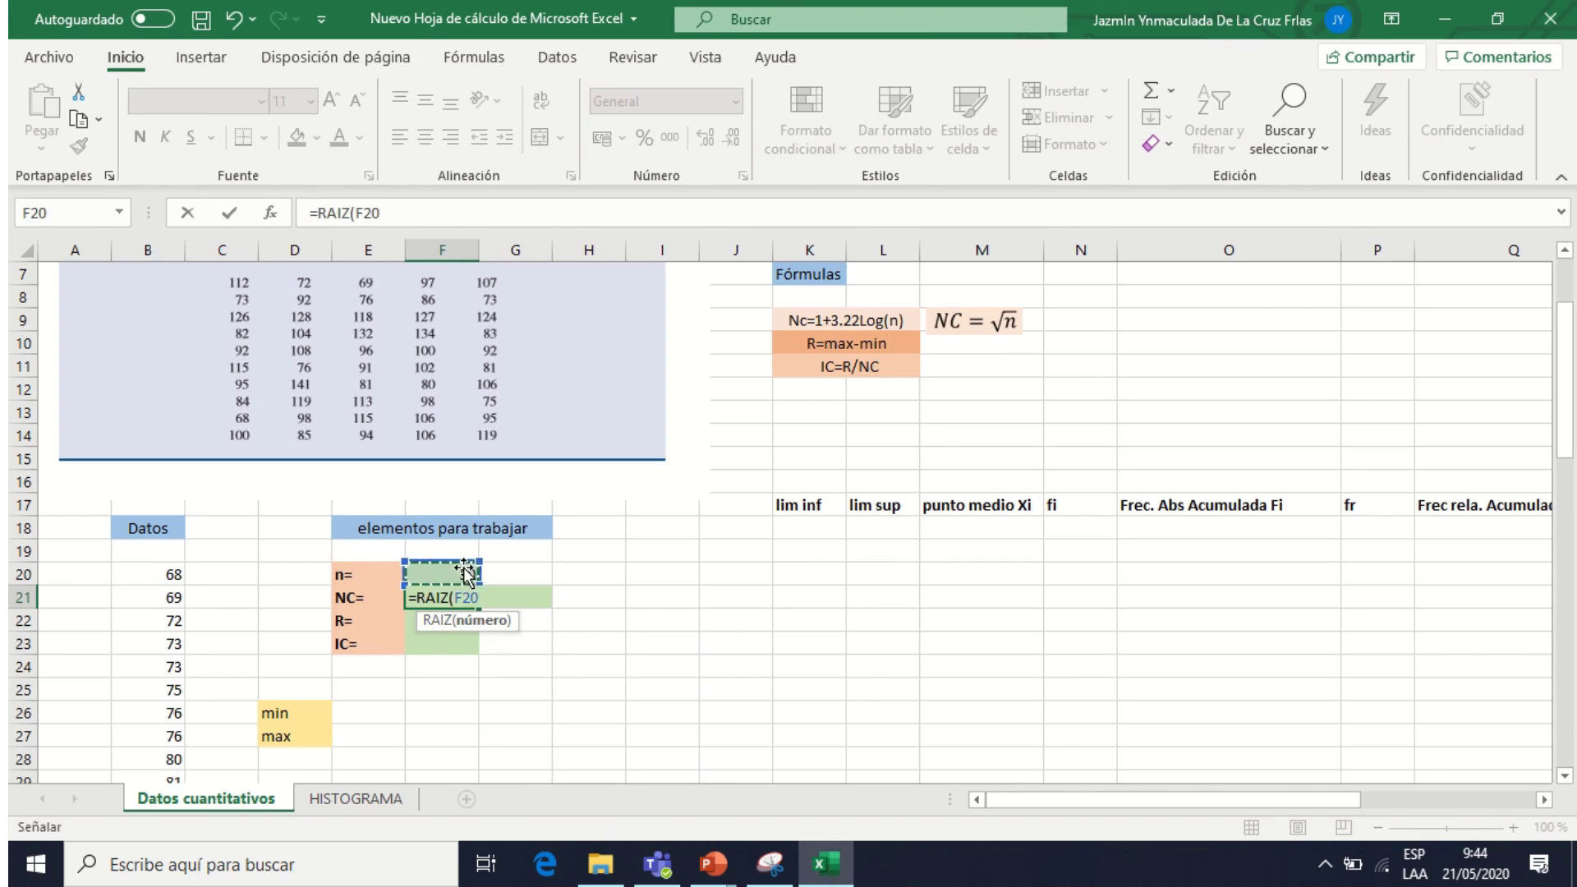
key(Return)
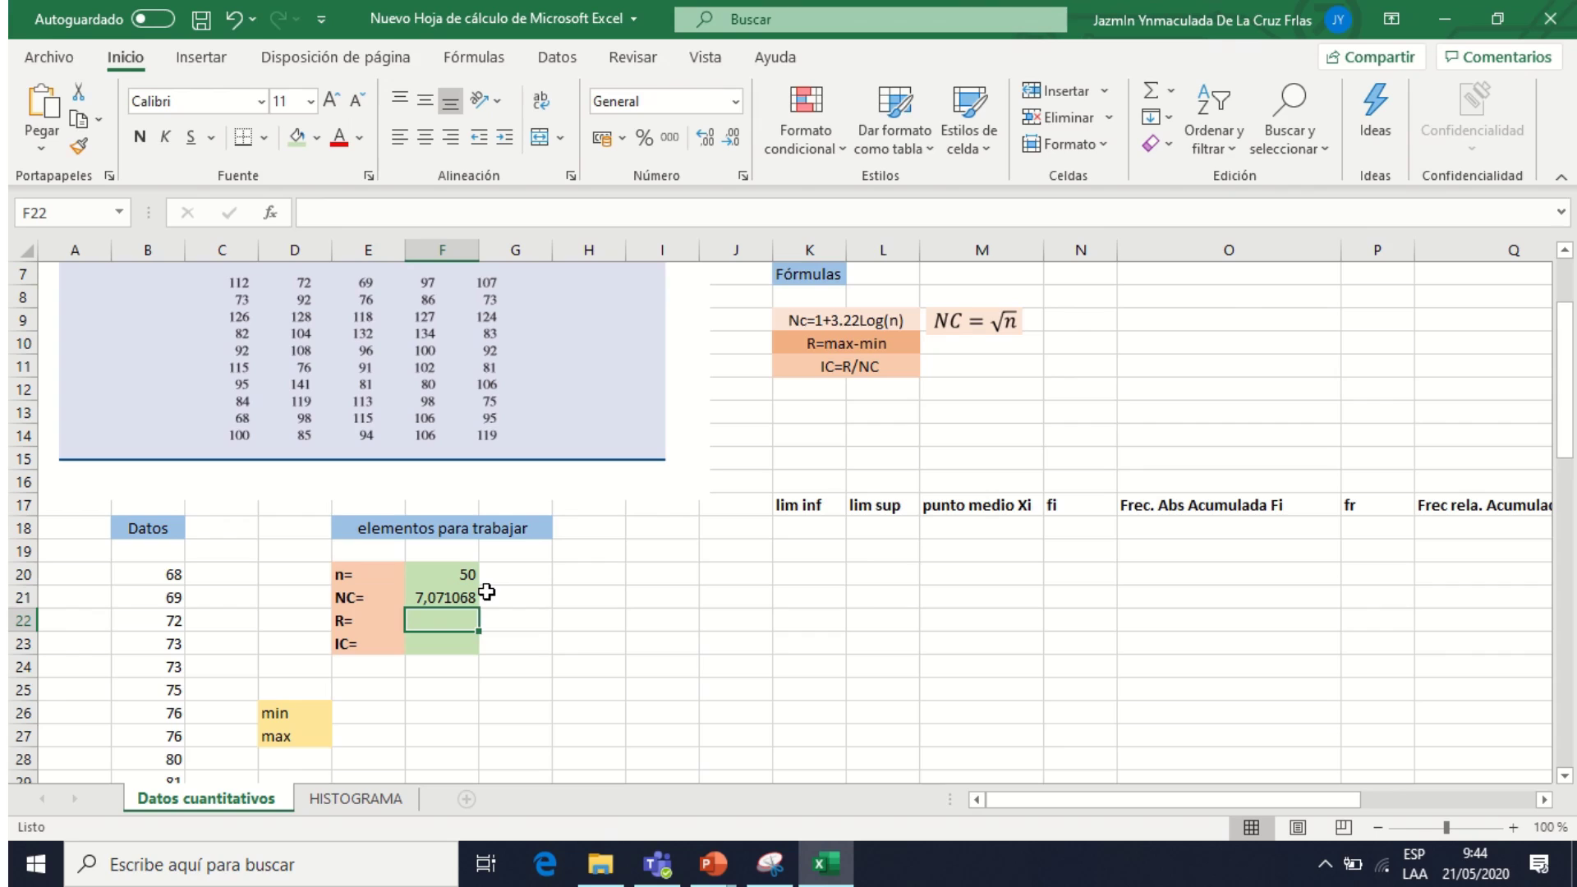
- Enter 8 as the rounded number of classes in cell G21, beside the calculated NC
click(522, 598)
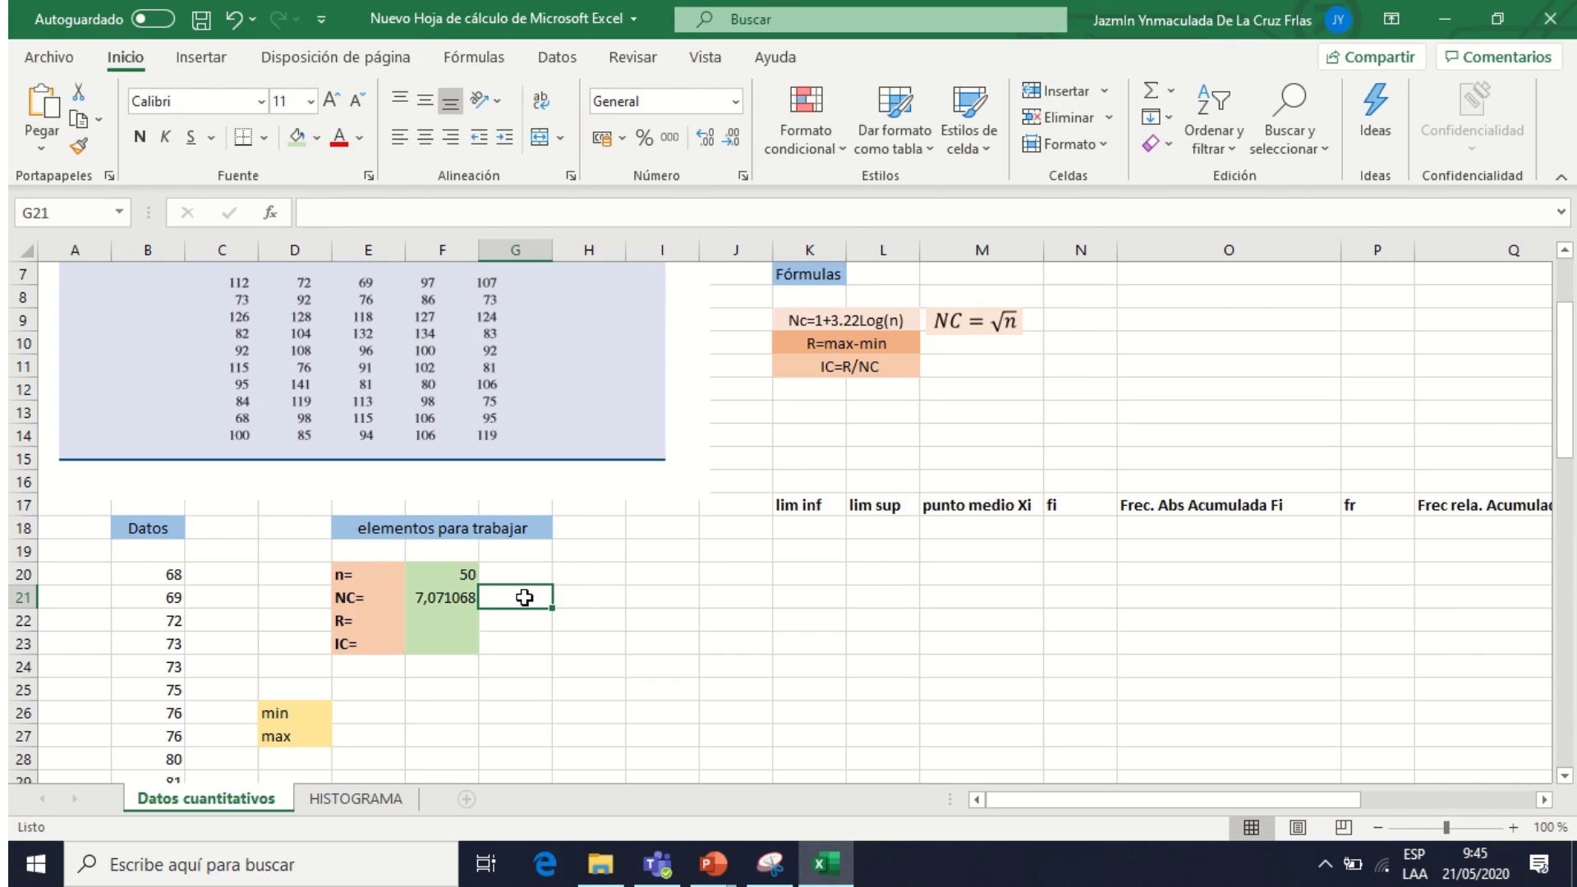
text(8)
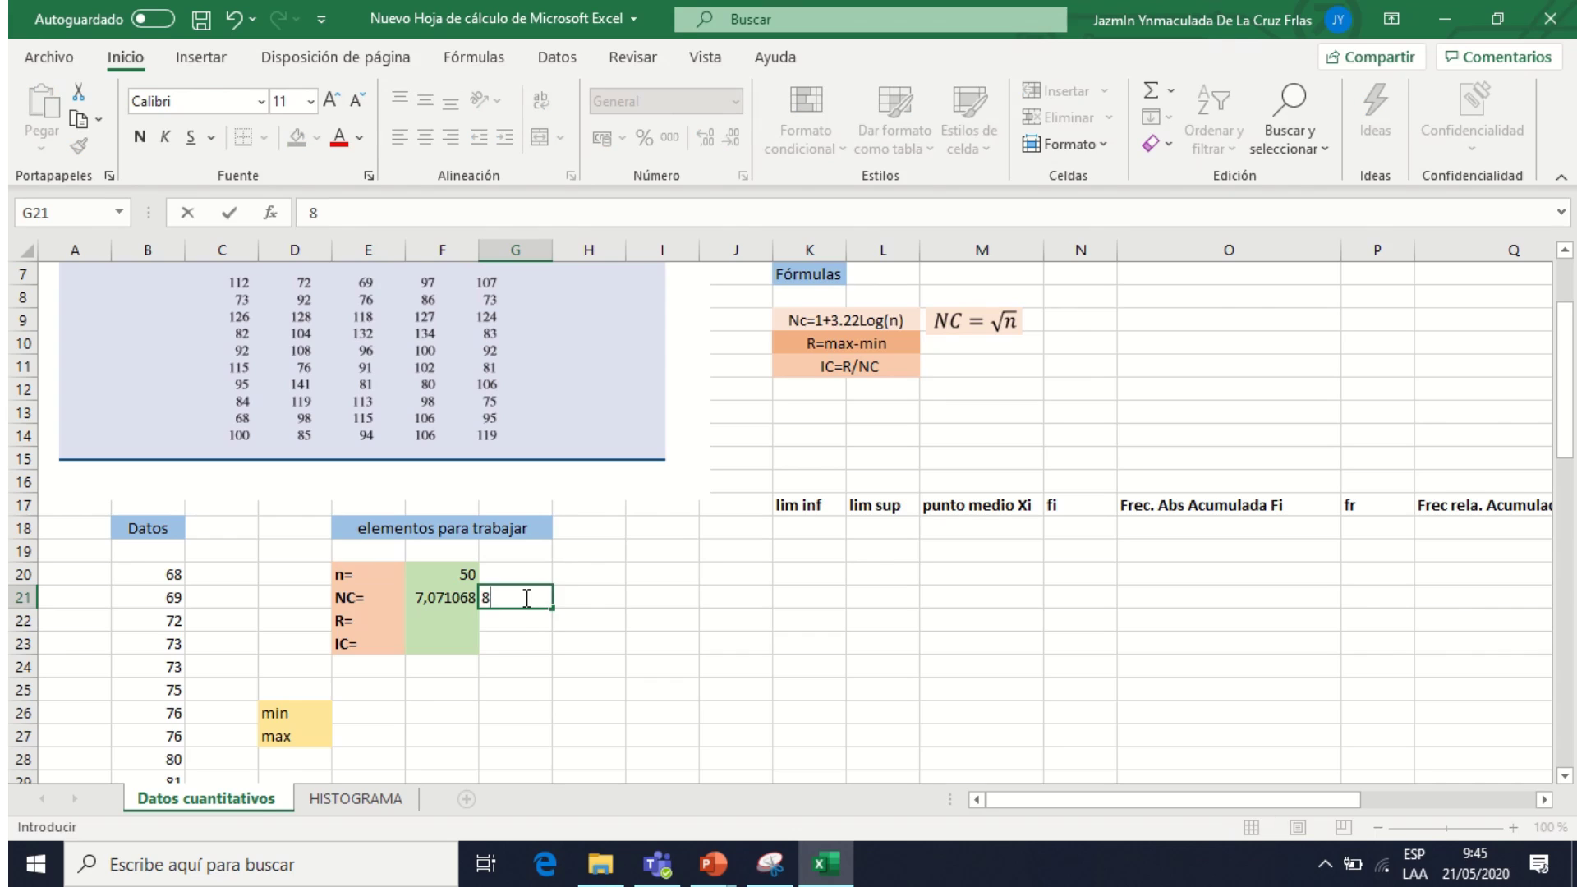
click(427, 622)
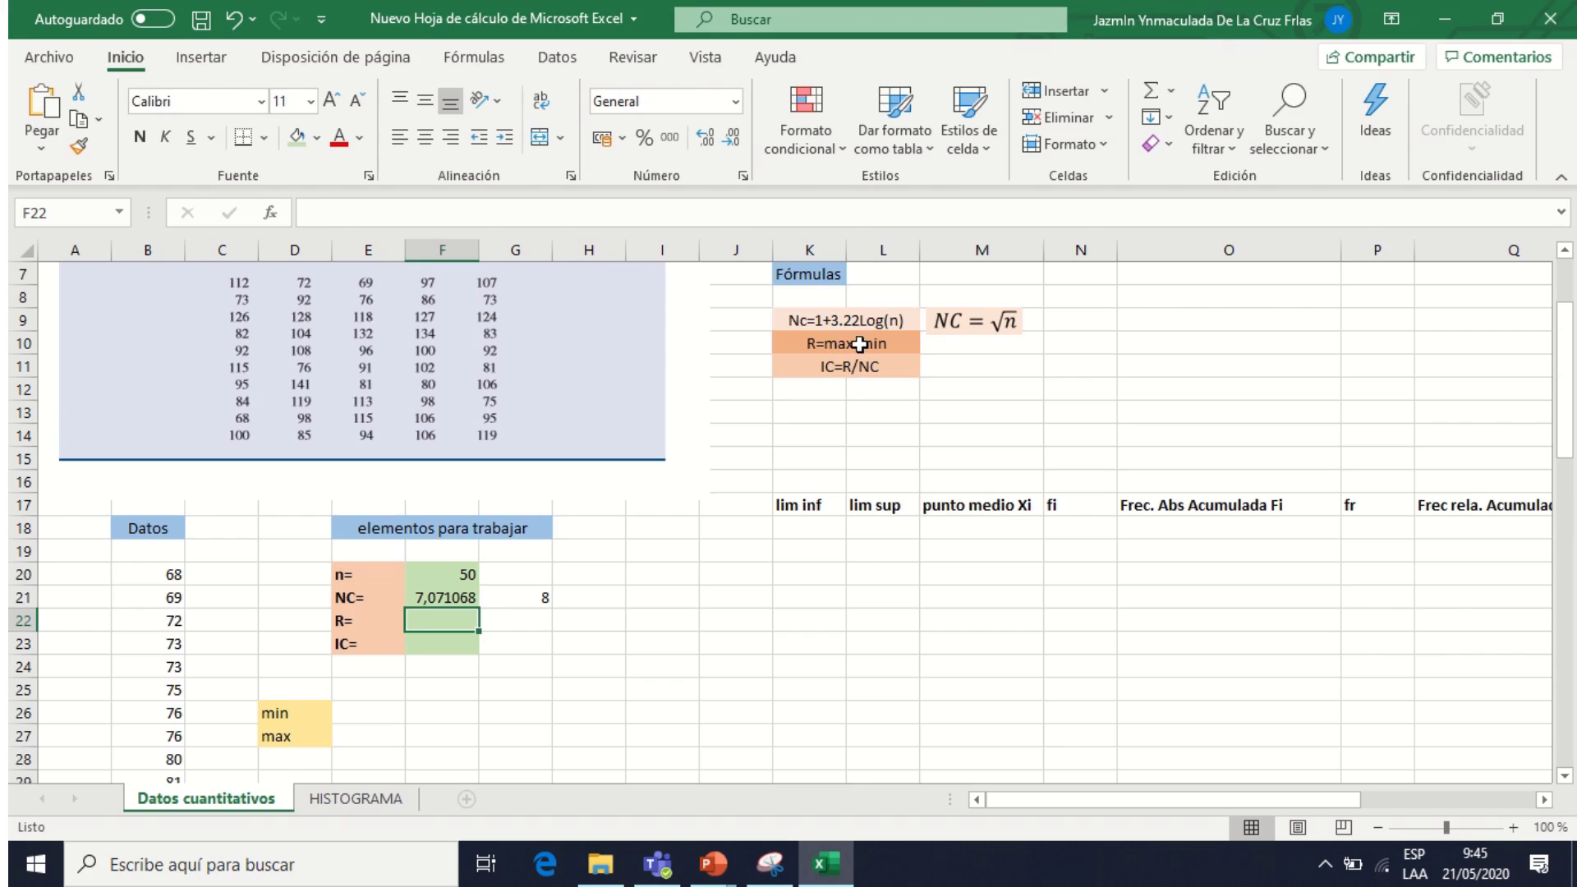
- Calculate the minimum of the data in cell E26 with the MIN function over B20:B69
double_click(372, 714)
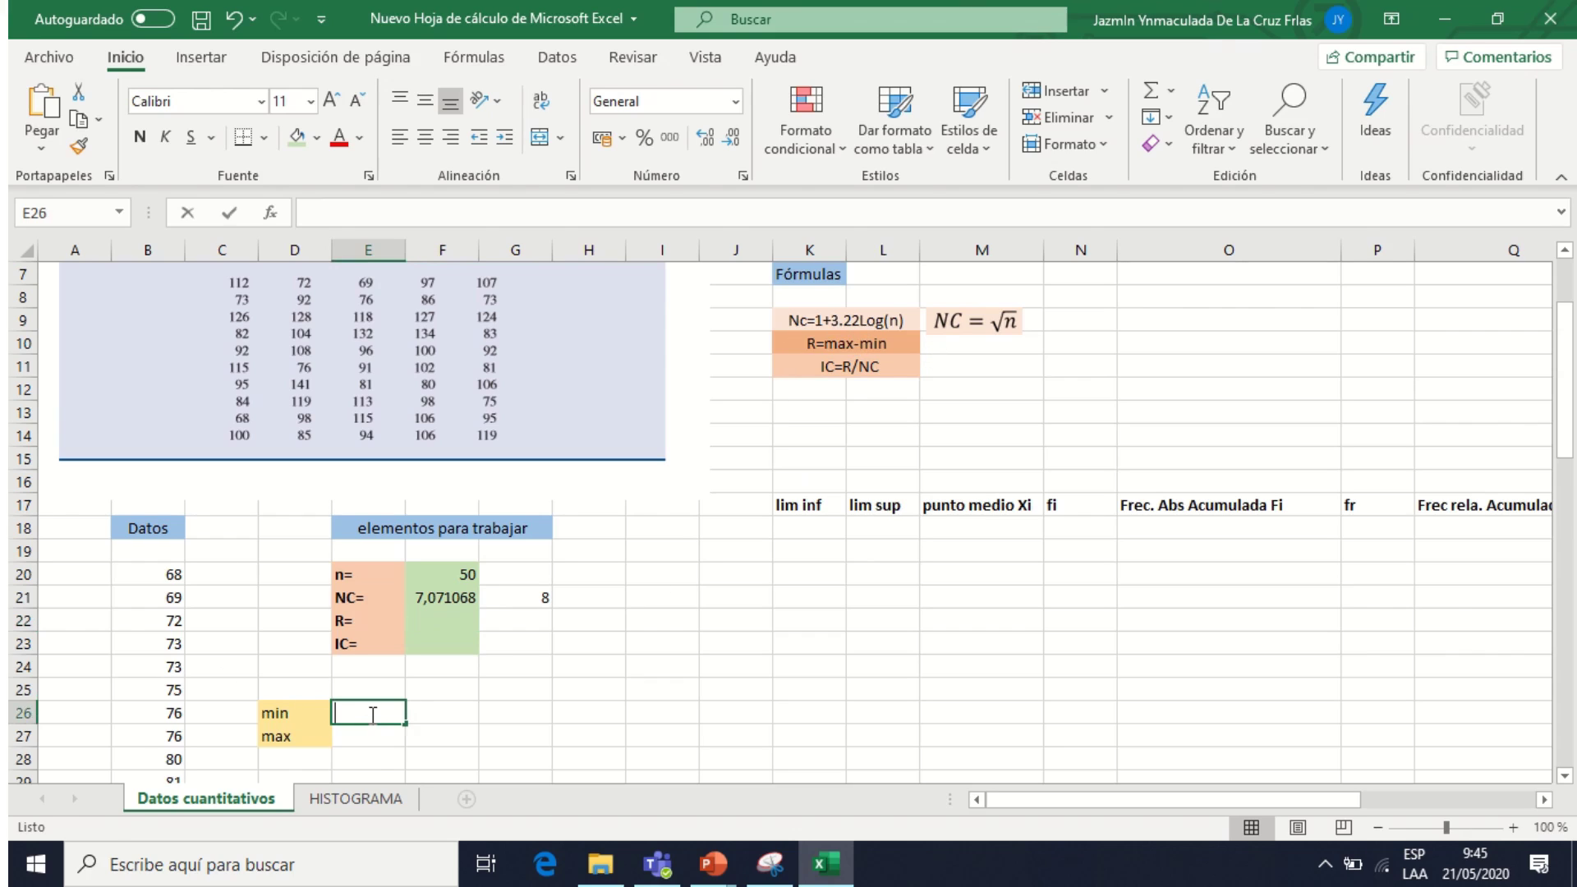
text(=min)
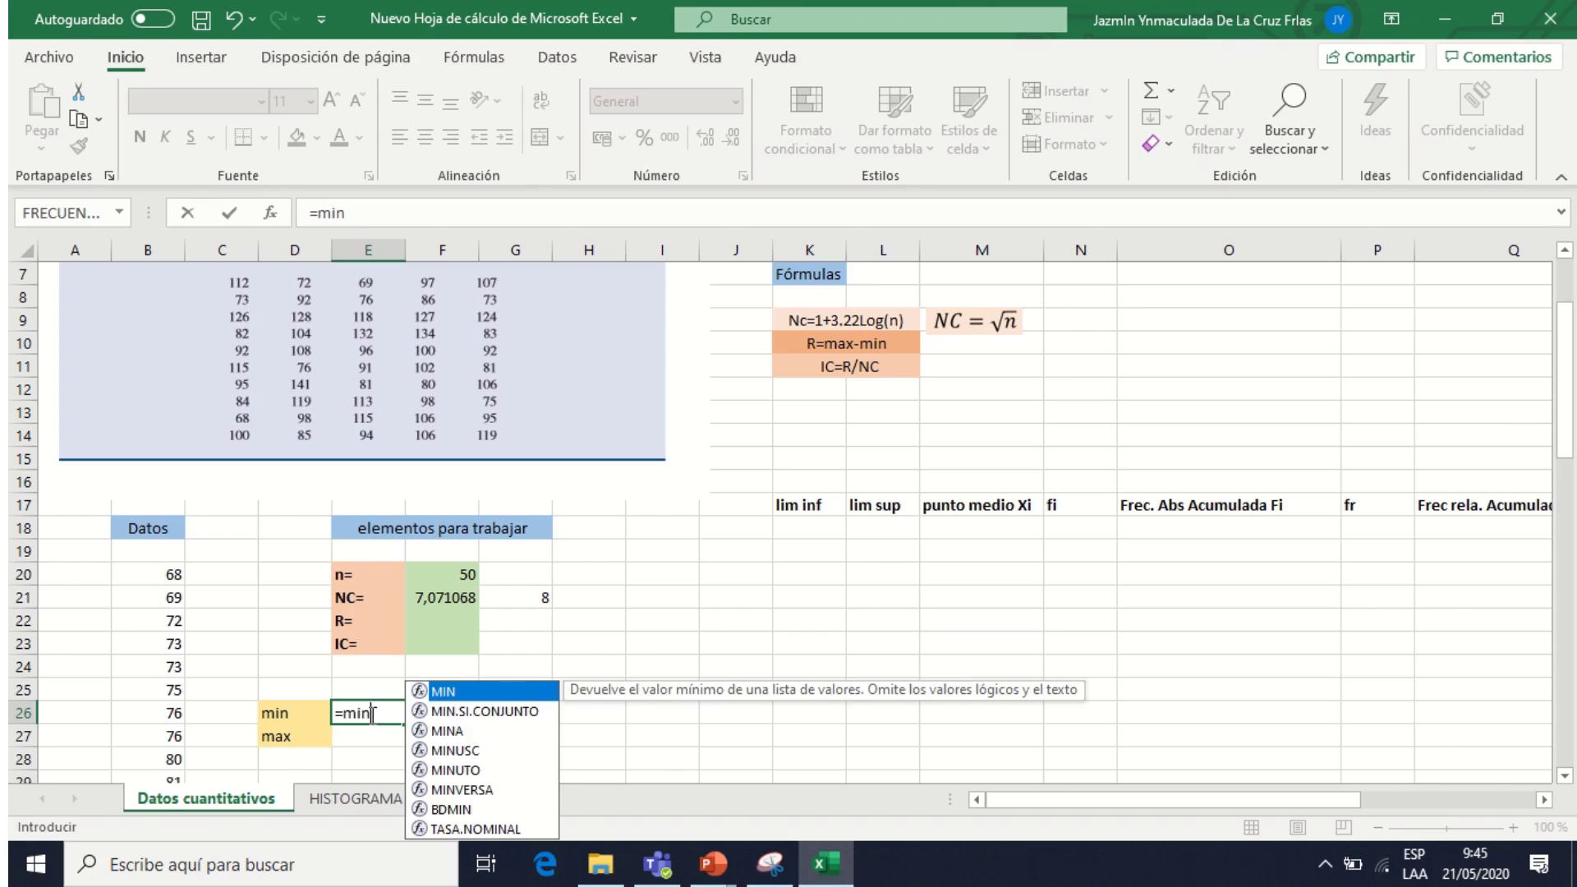
text(()
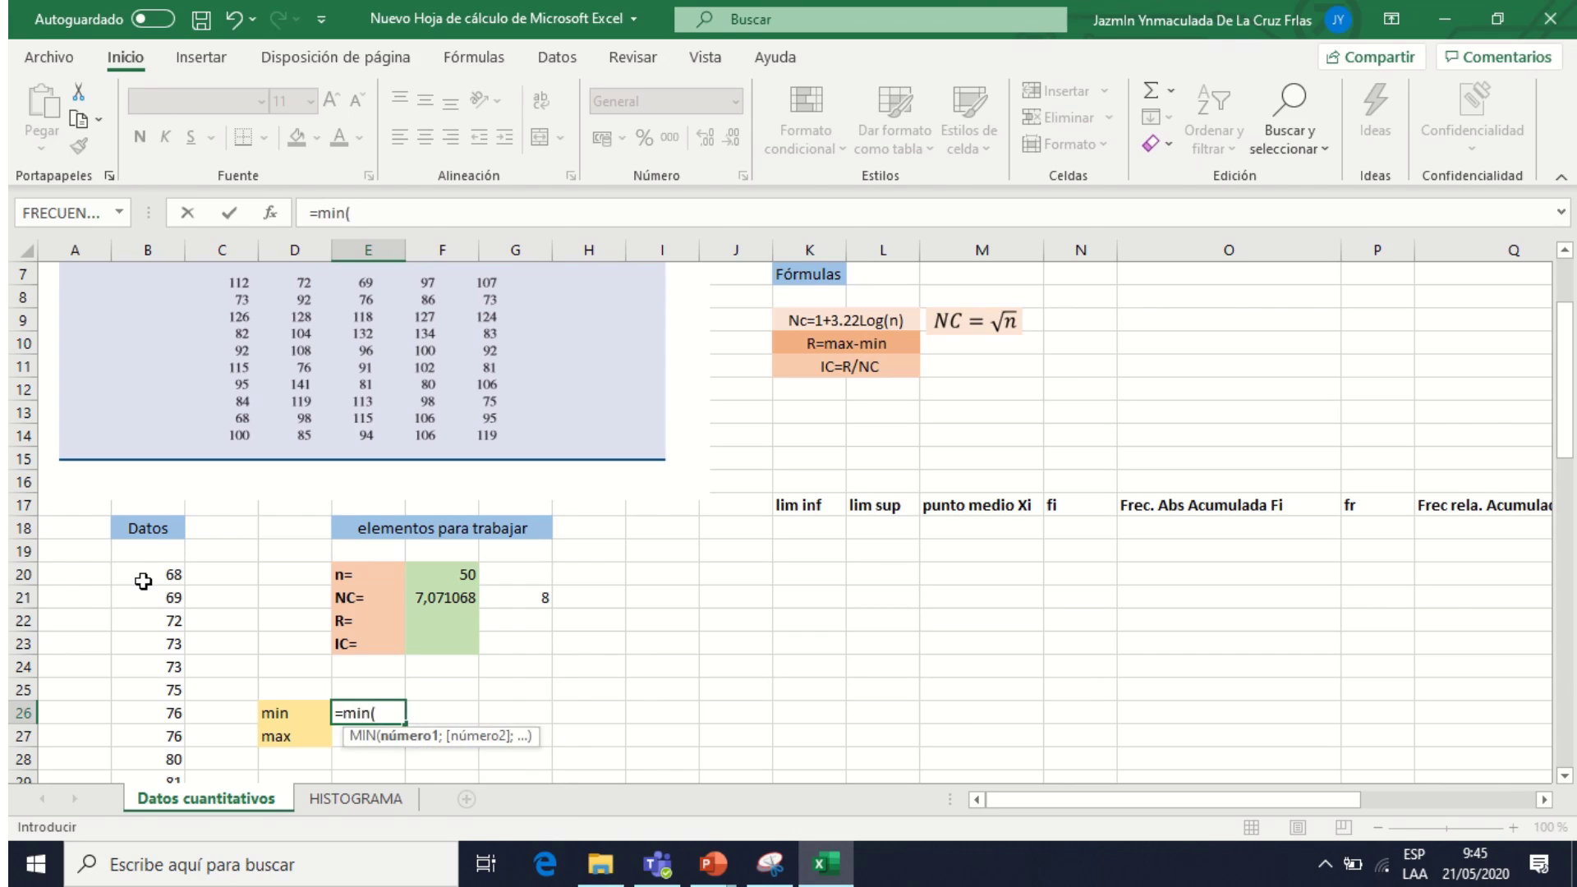
drag(145, 579, 156, 733)
key(Return)
scroll(353, 320, up, 2)
scroll(353, 320, up, 1)
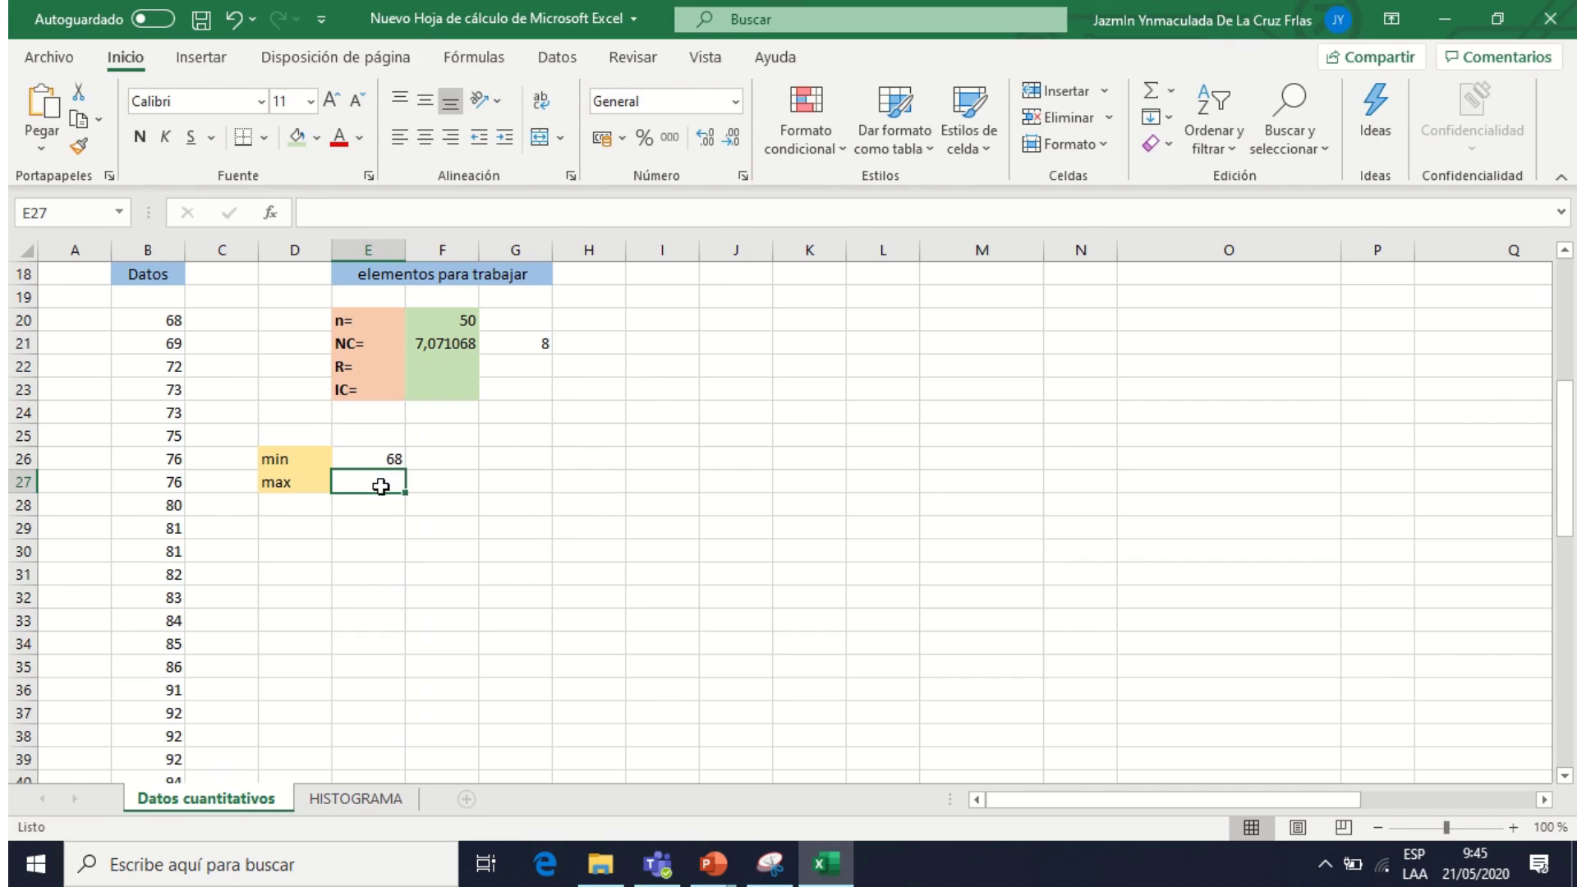
- Calculate the maximum of the Datos column in cell E27 with the MAX function
double_click(382, 483)
text(=)
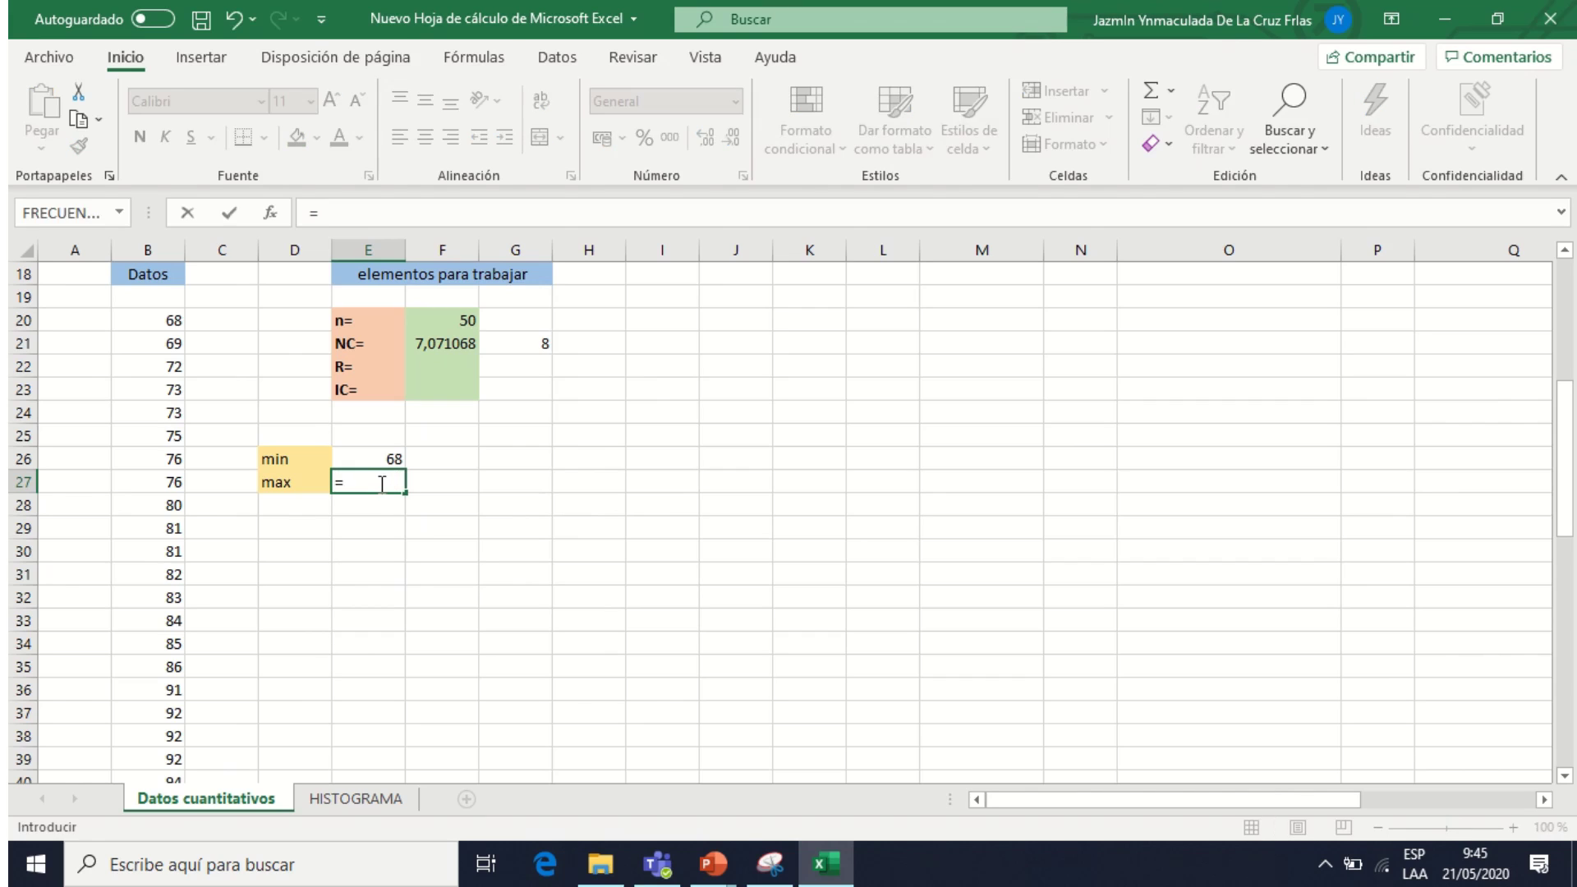
text(max)
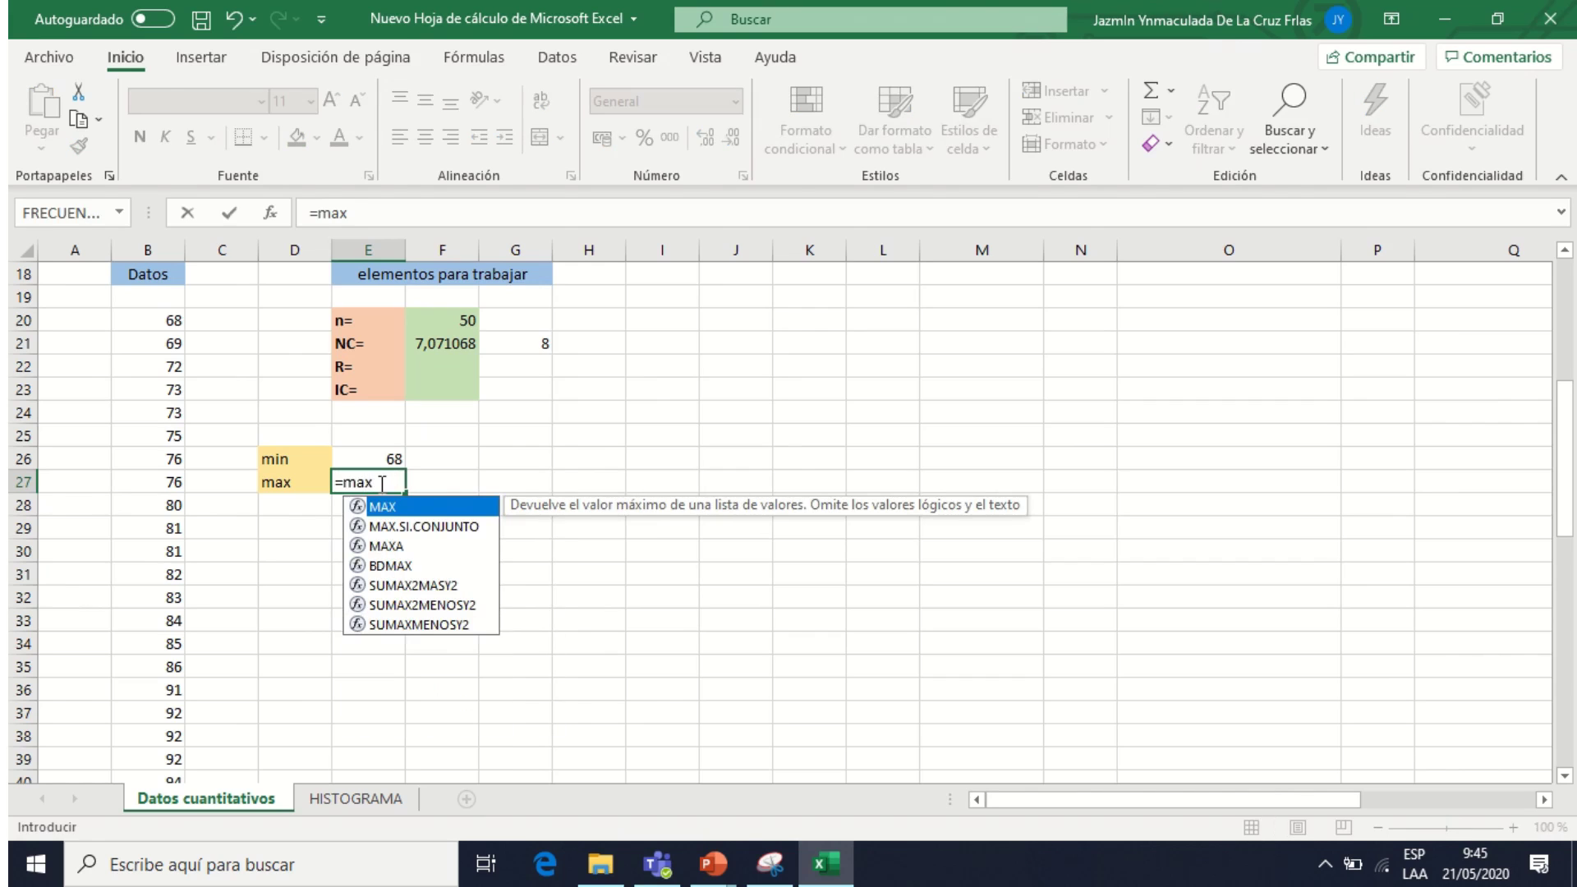
double_click(388, 513)
drag(173, 321, 165, 746)
key(Return)
scroll(166, 739, up, 4)
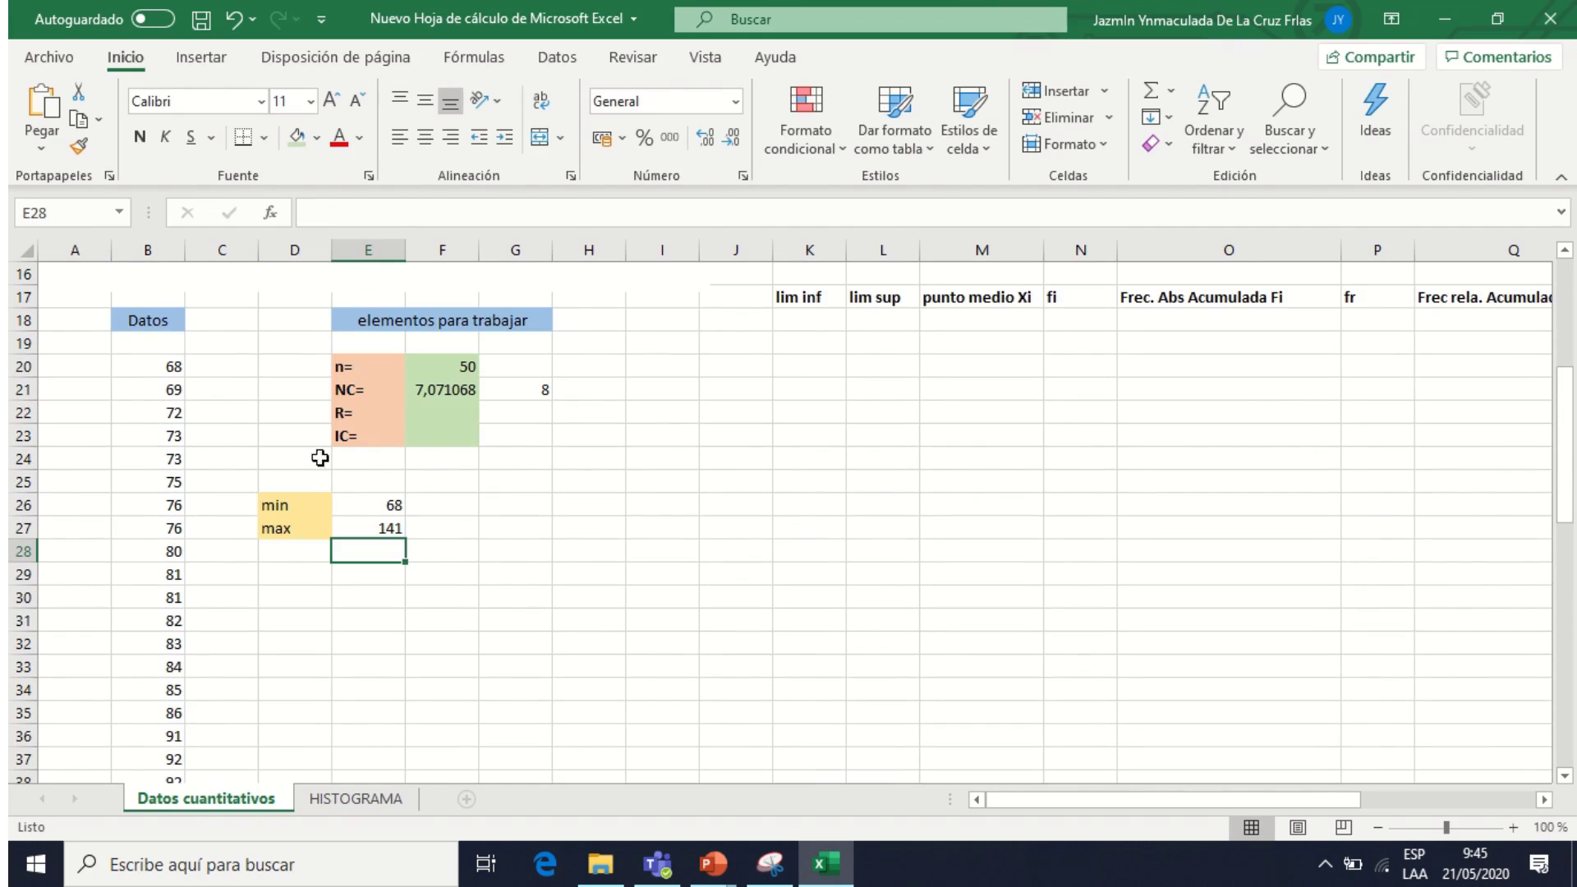
- Calculate the range R in cell F22 as maximum minus minimum with the formula =E27-E26
click(451, 413)
scroll(598, 491, up, 2)
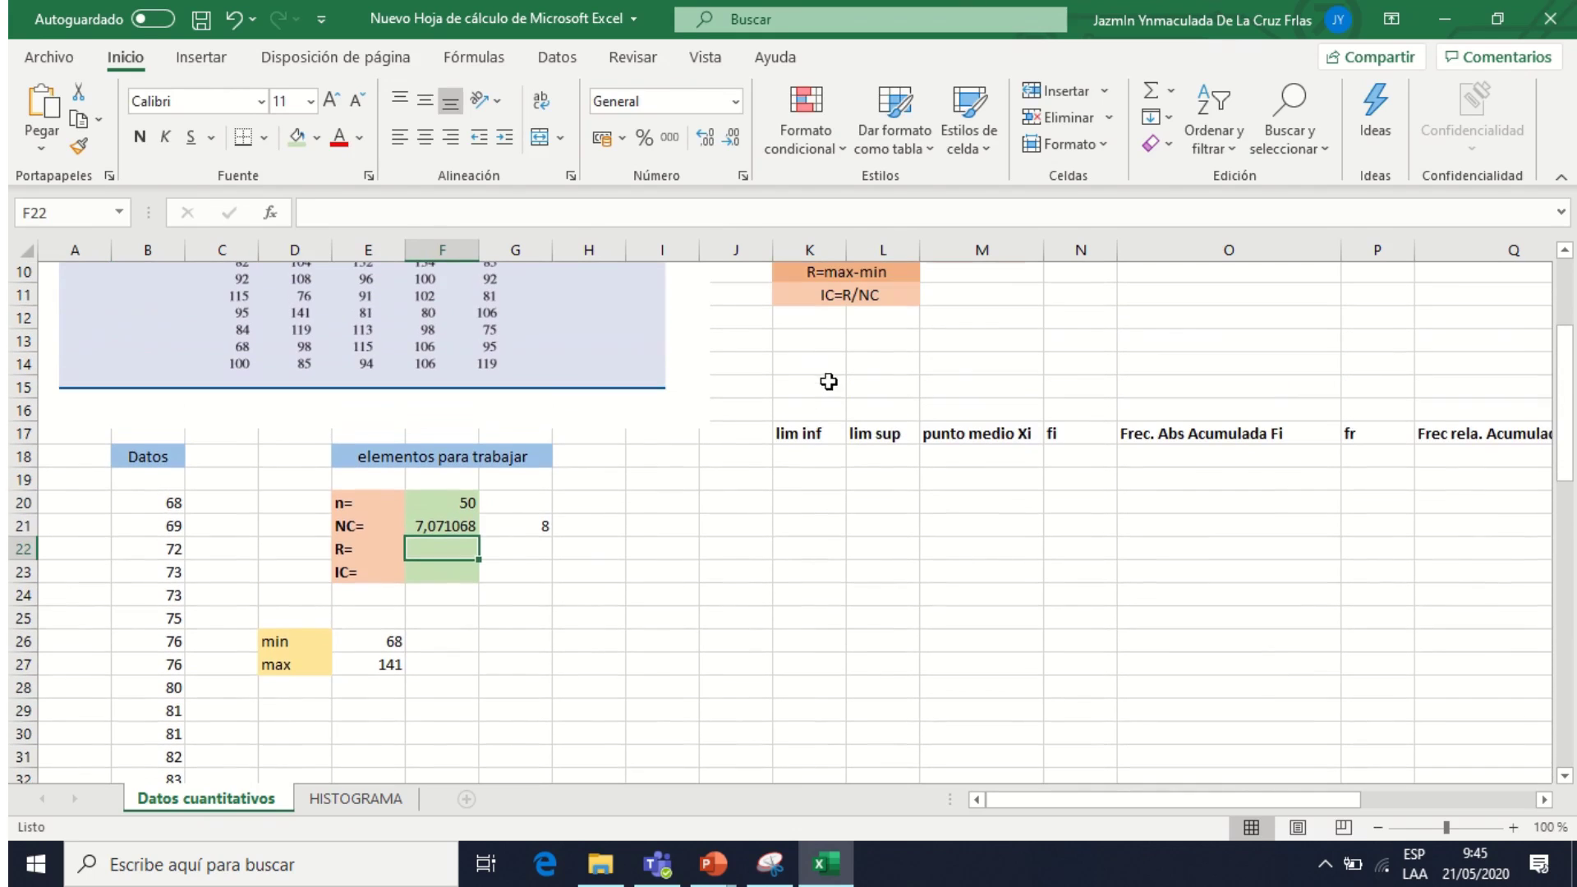
double_click(445, 552)
text(=)
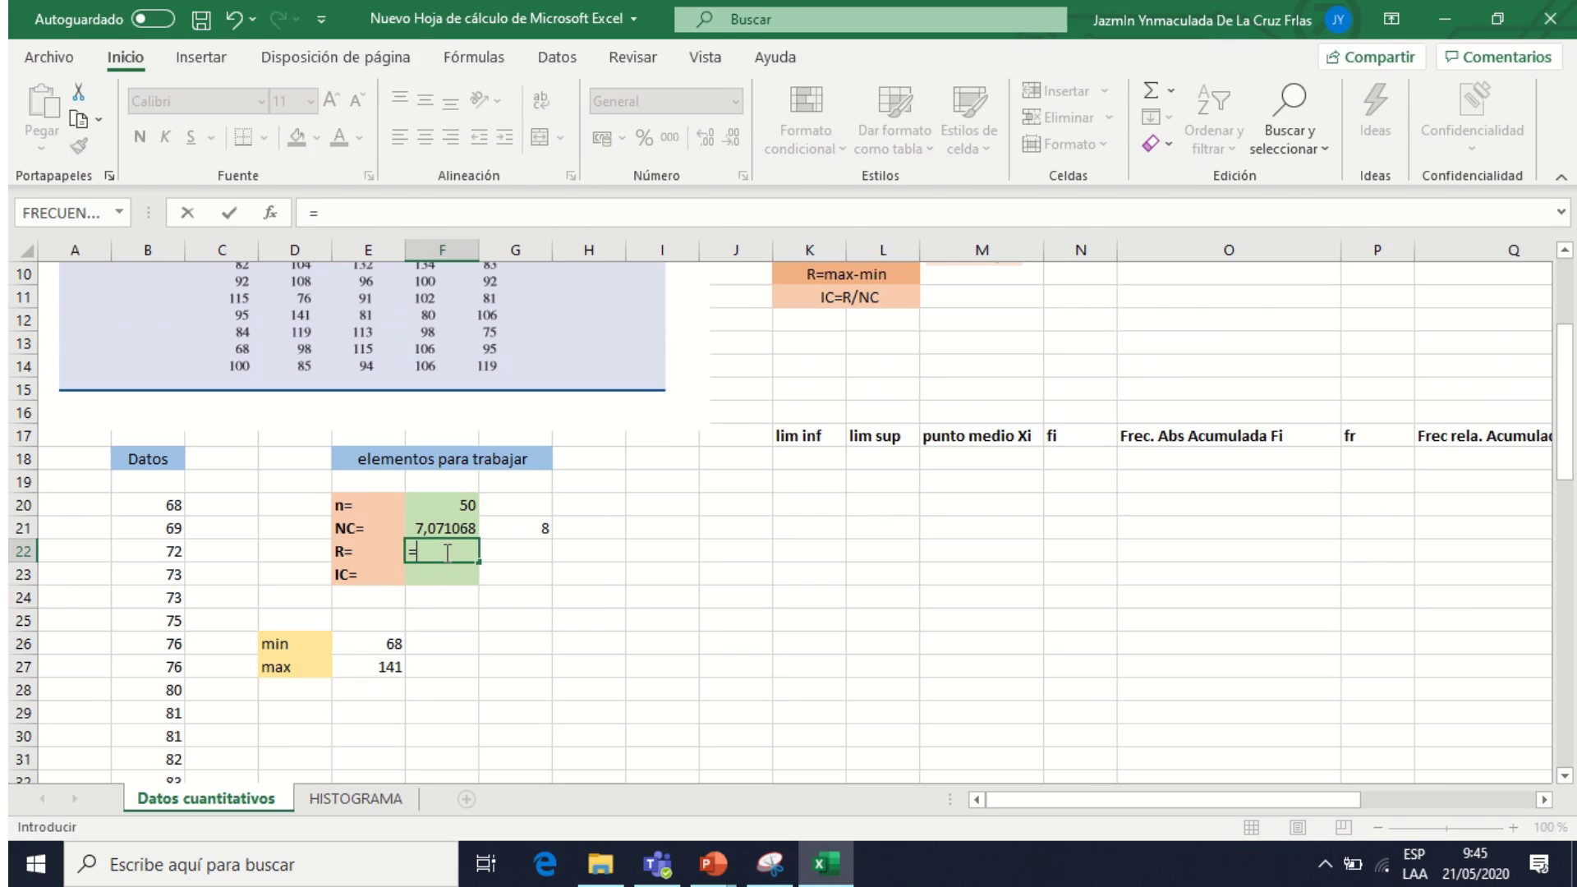
click(361, 664)
text(-)
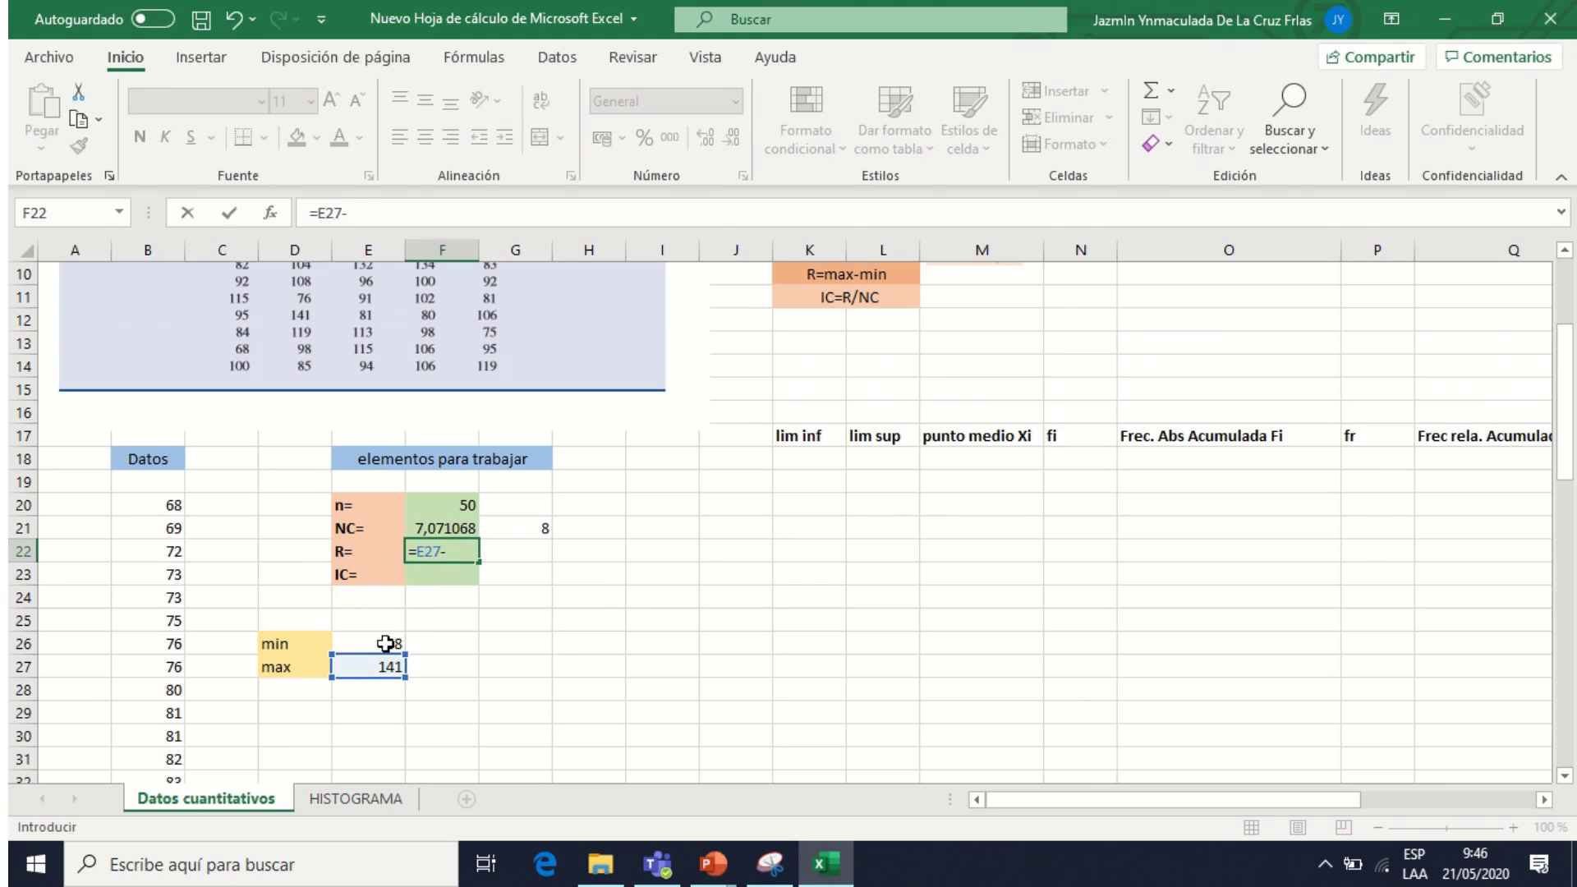
click(383, 644)
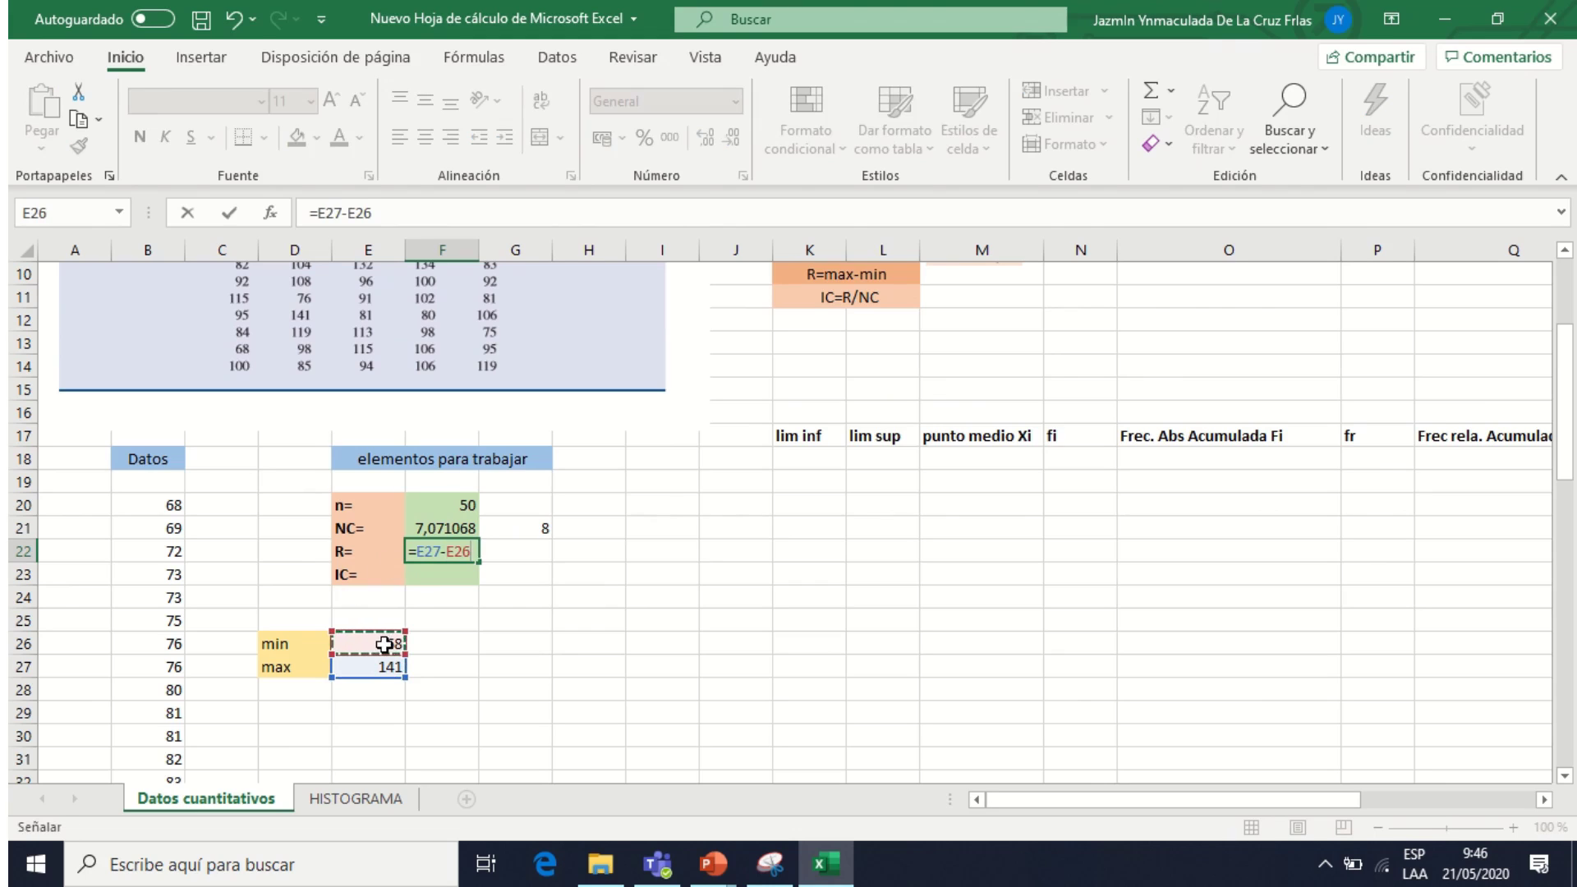
key(Return)
click(383, 643)
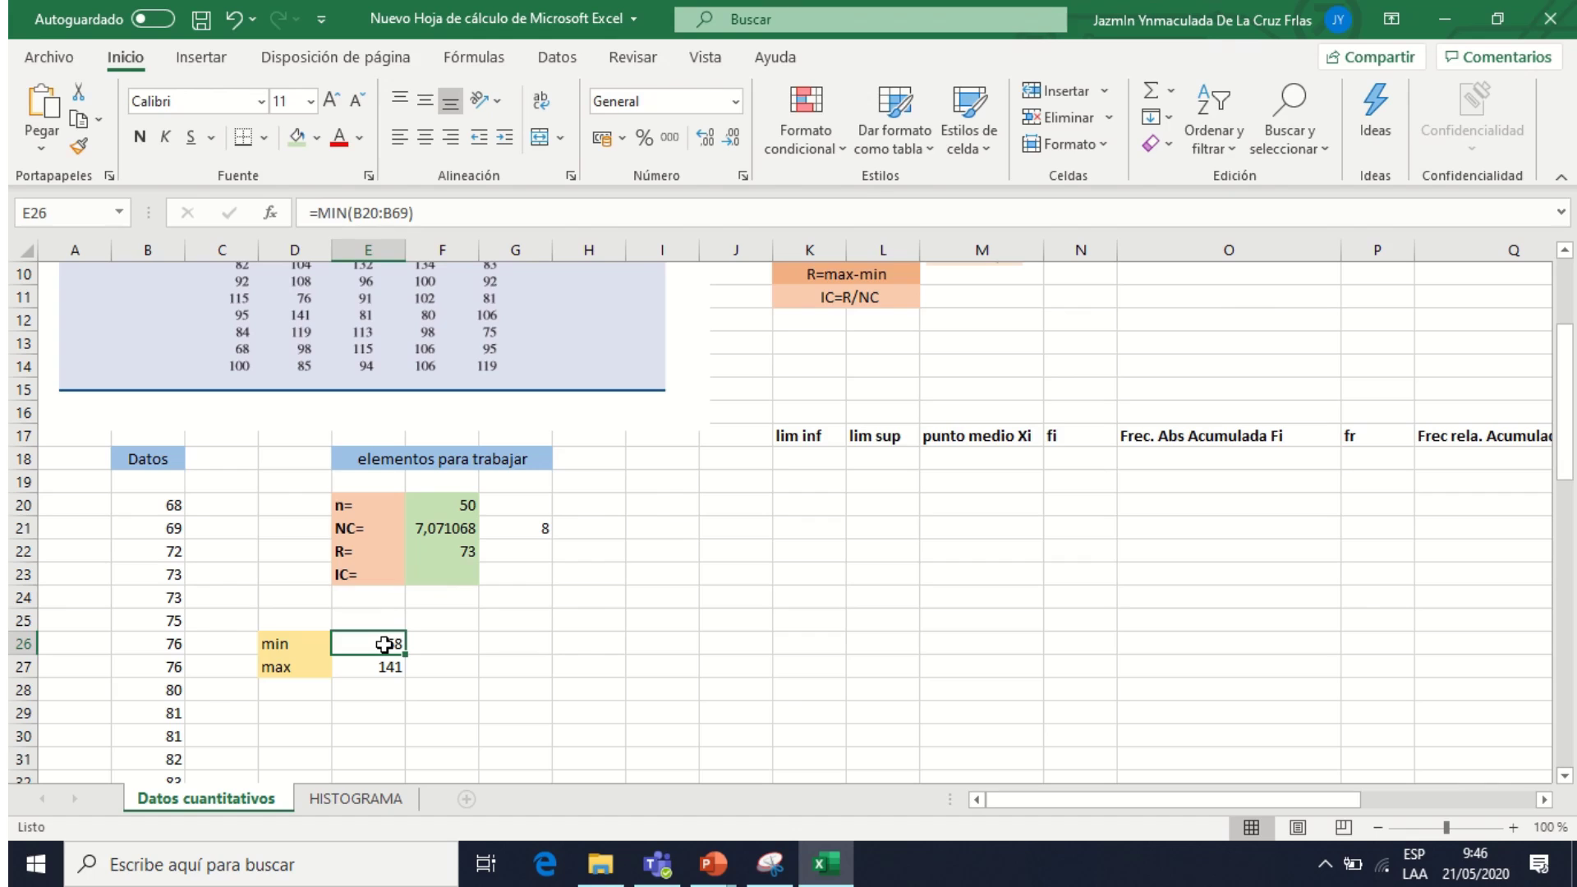
drag(384, 644, 312, 641)
click(454, 663)
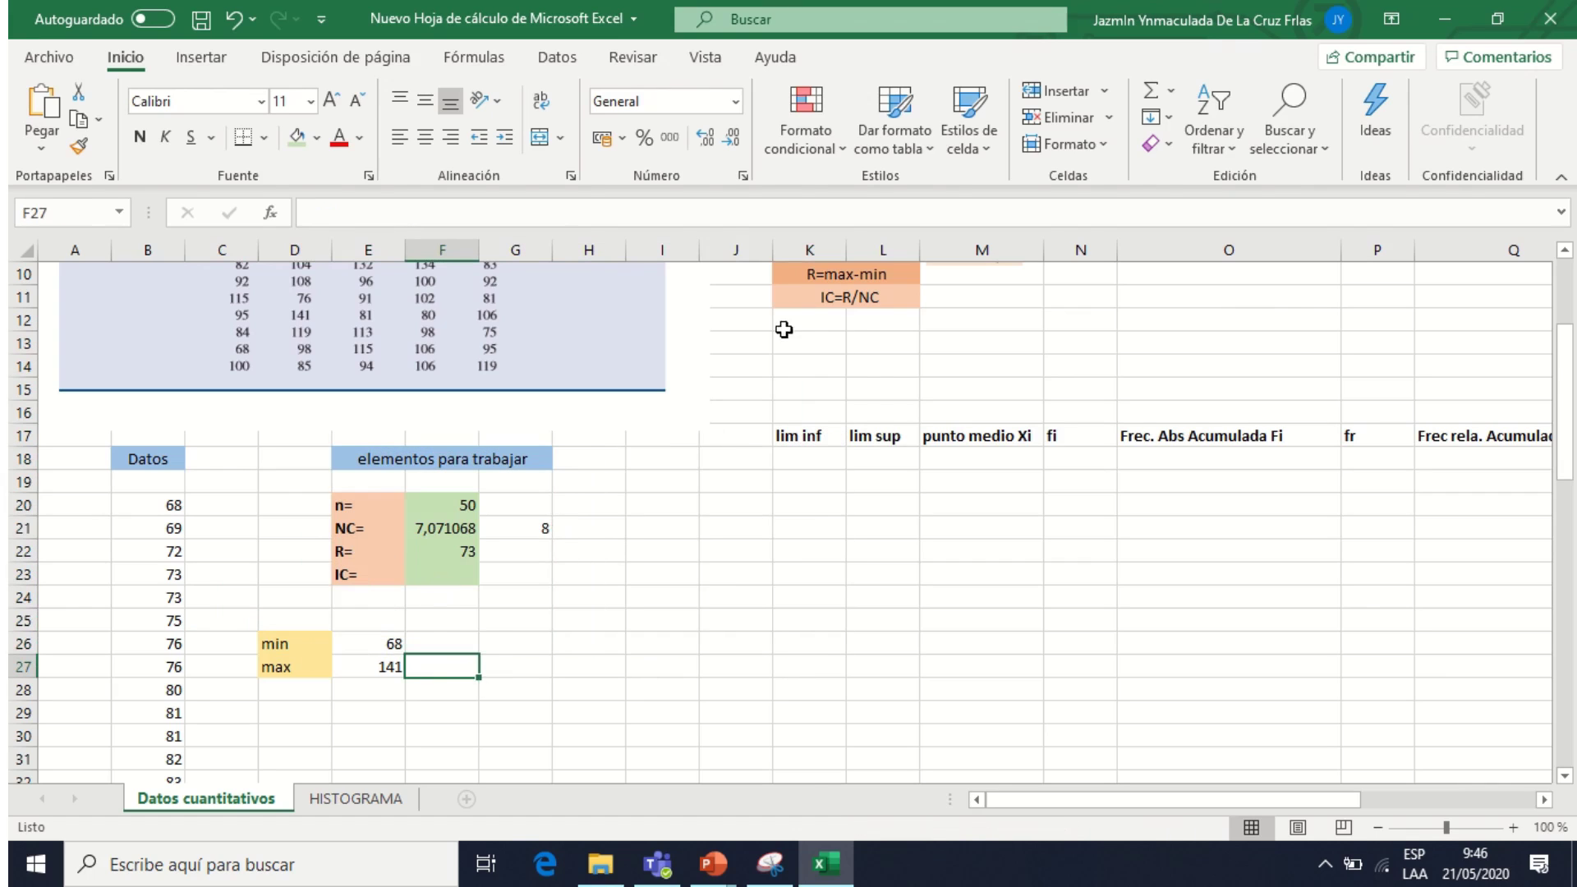
- Calculate the class interval IC in cell F23 by dividing the range by the rounded number of classes with =F22/G21
click(850, 297)
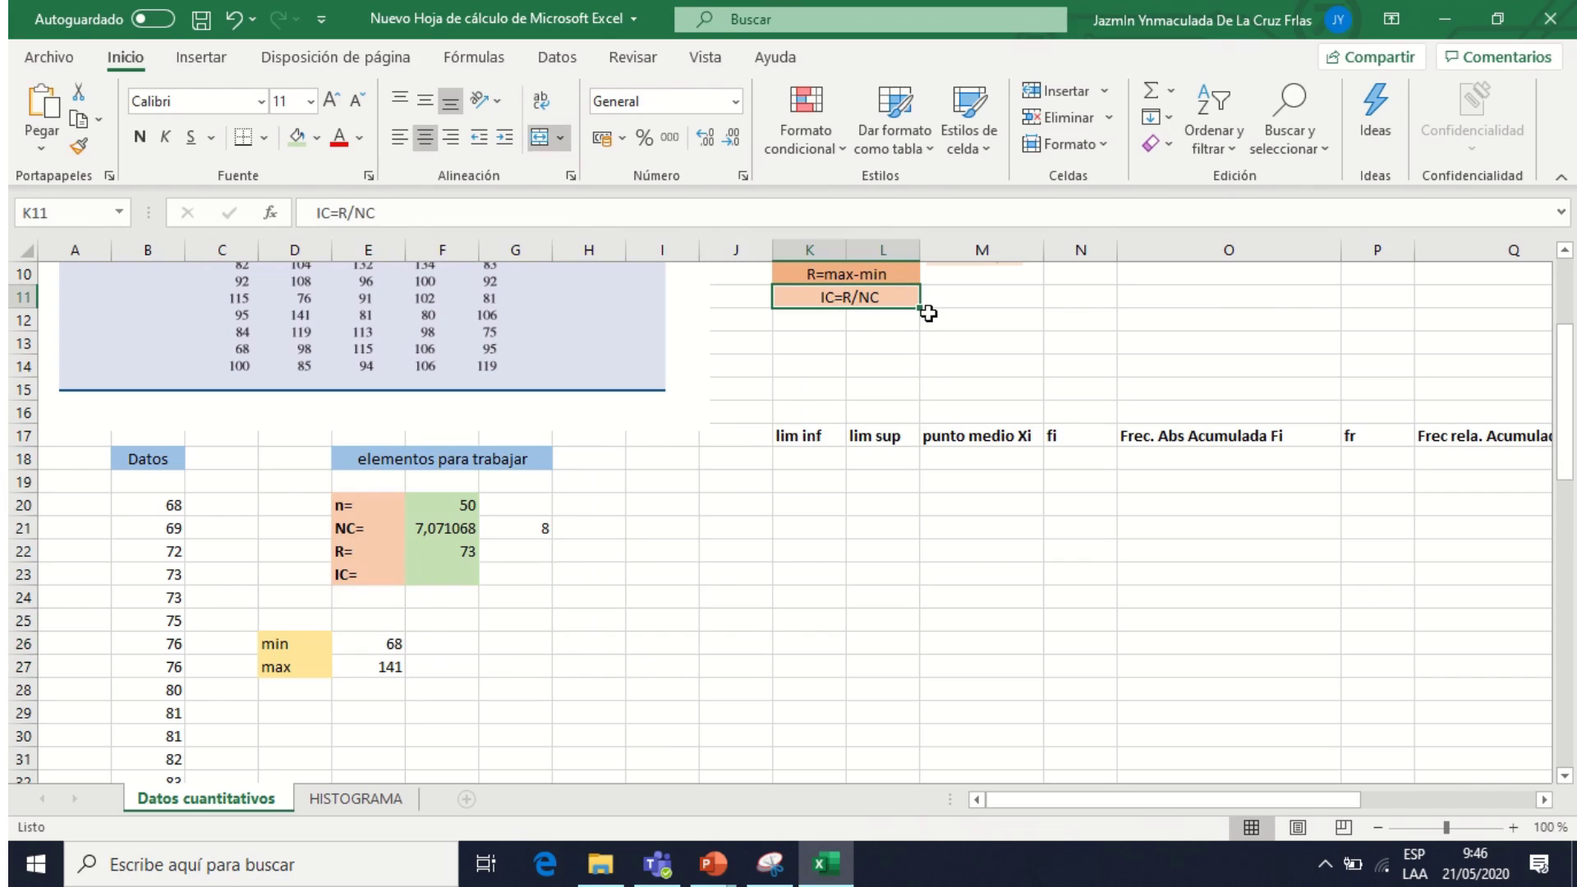
click(447, 579)
double_click(447, 579)
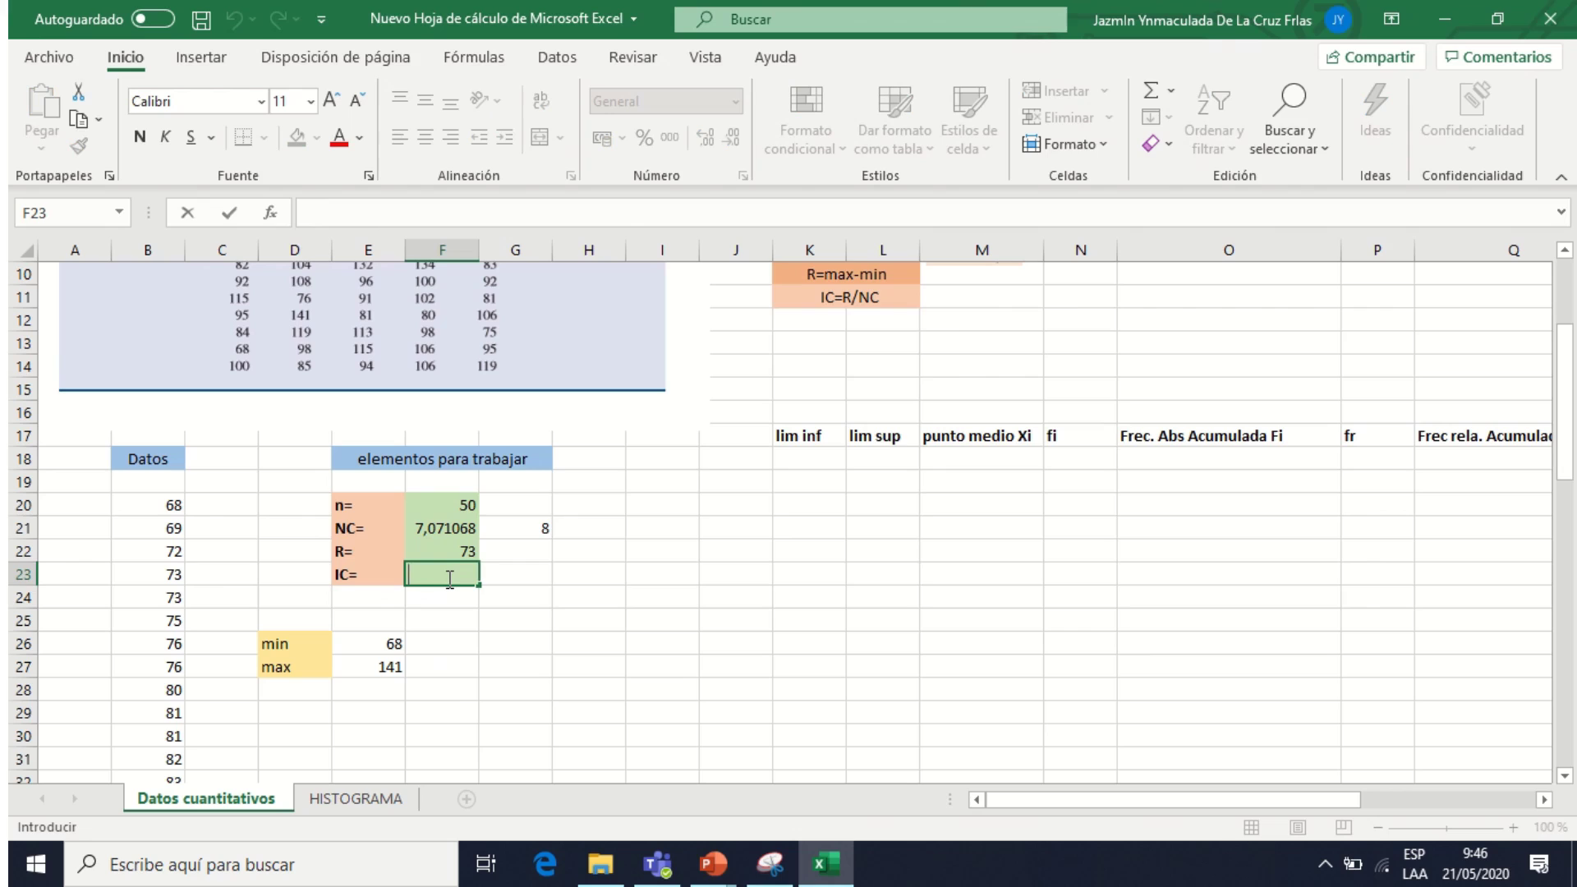
text(=)
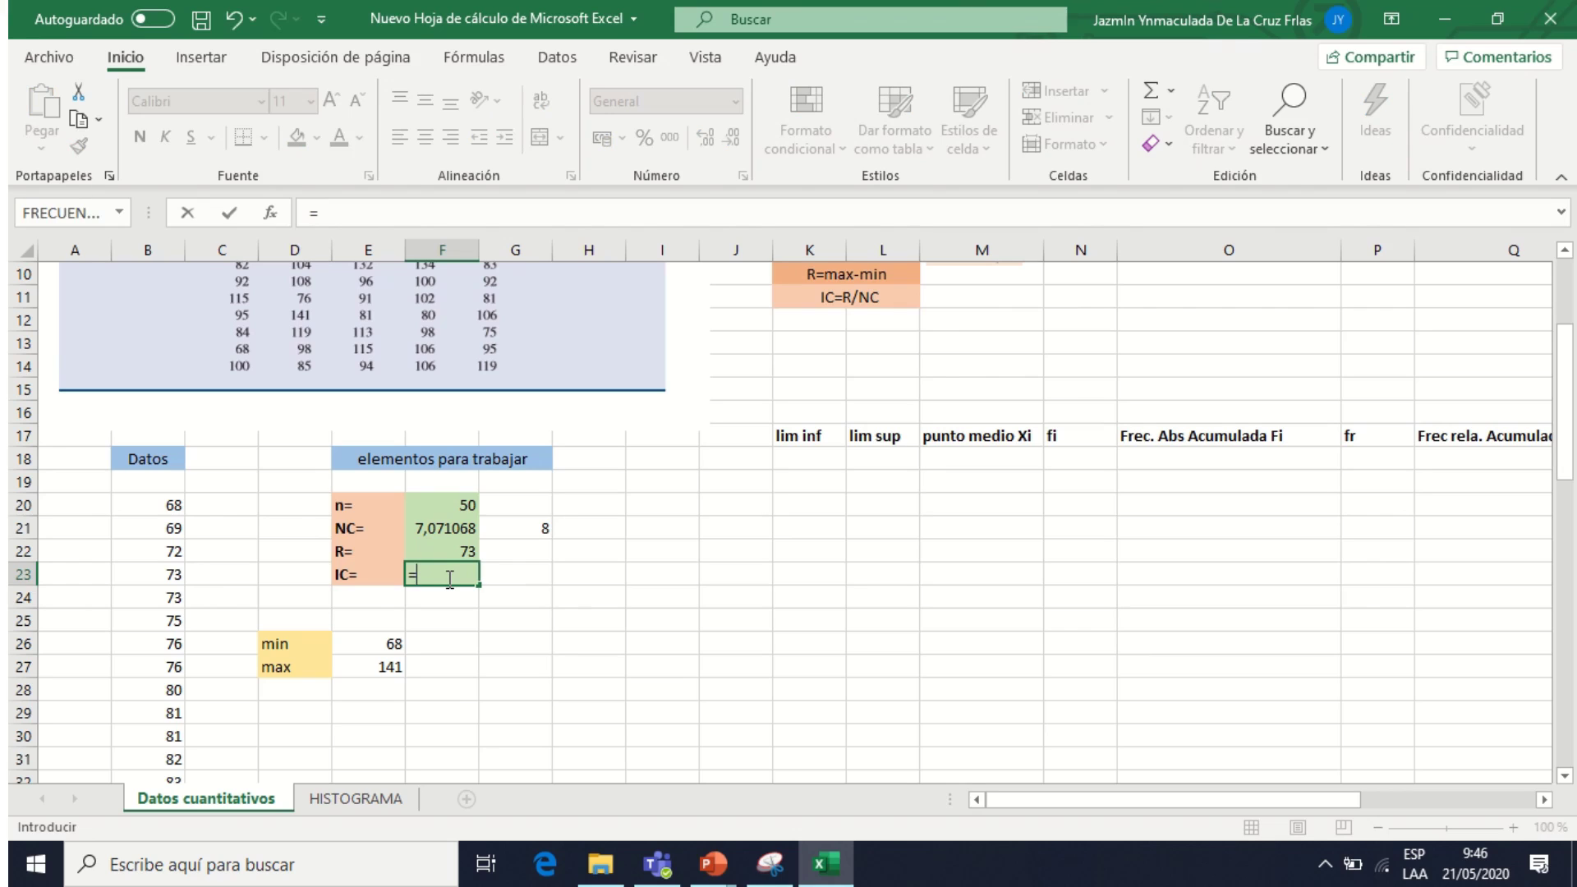
click(460, 550)
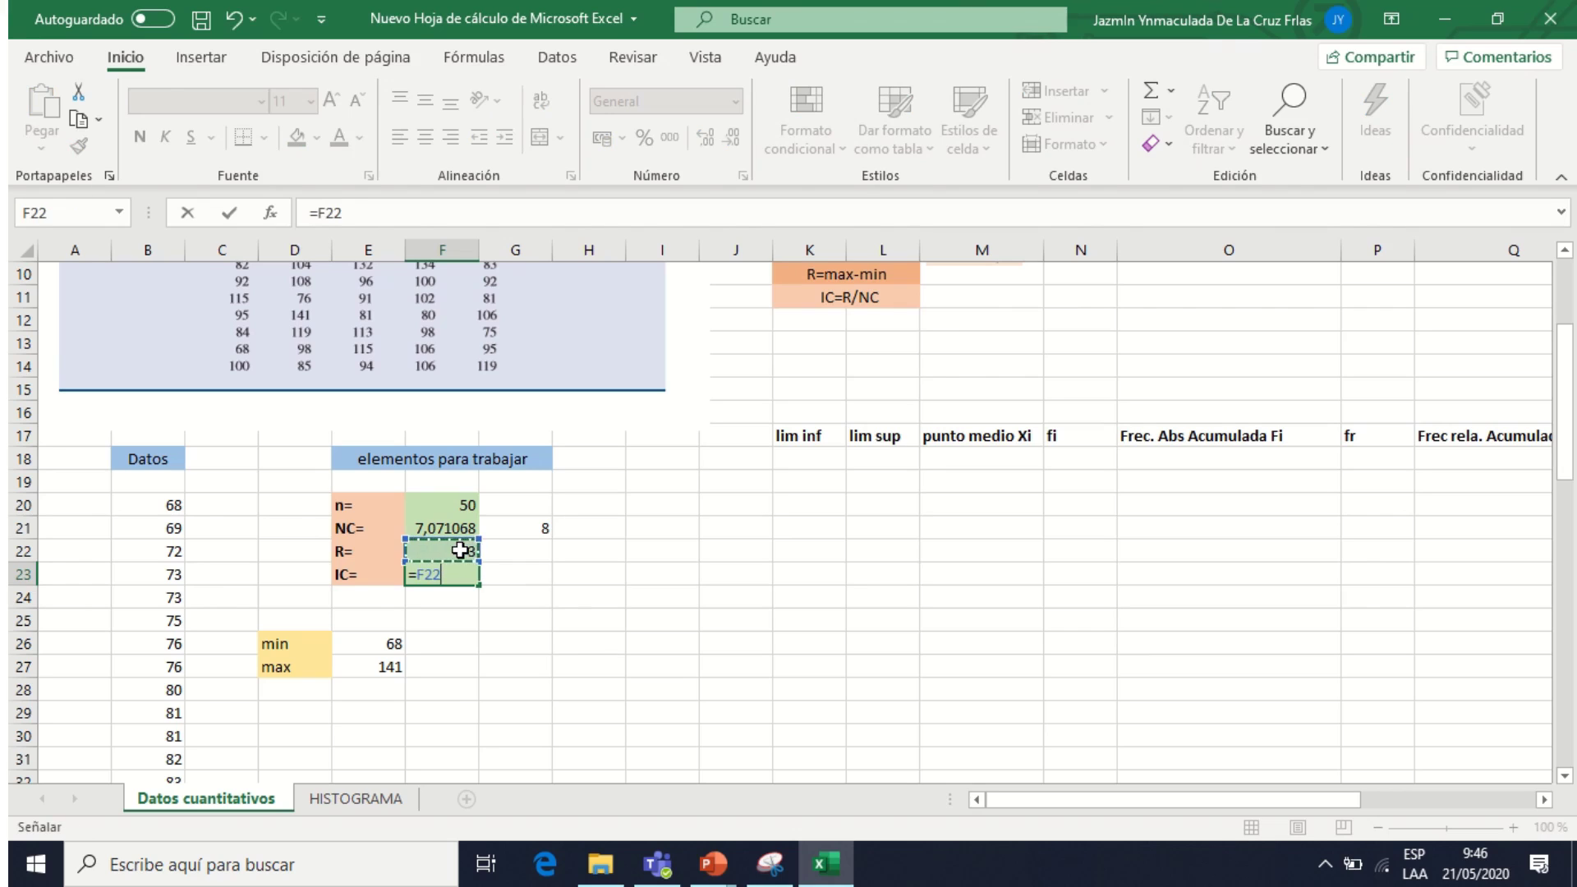
text(/)
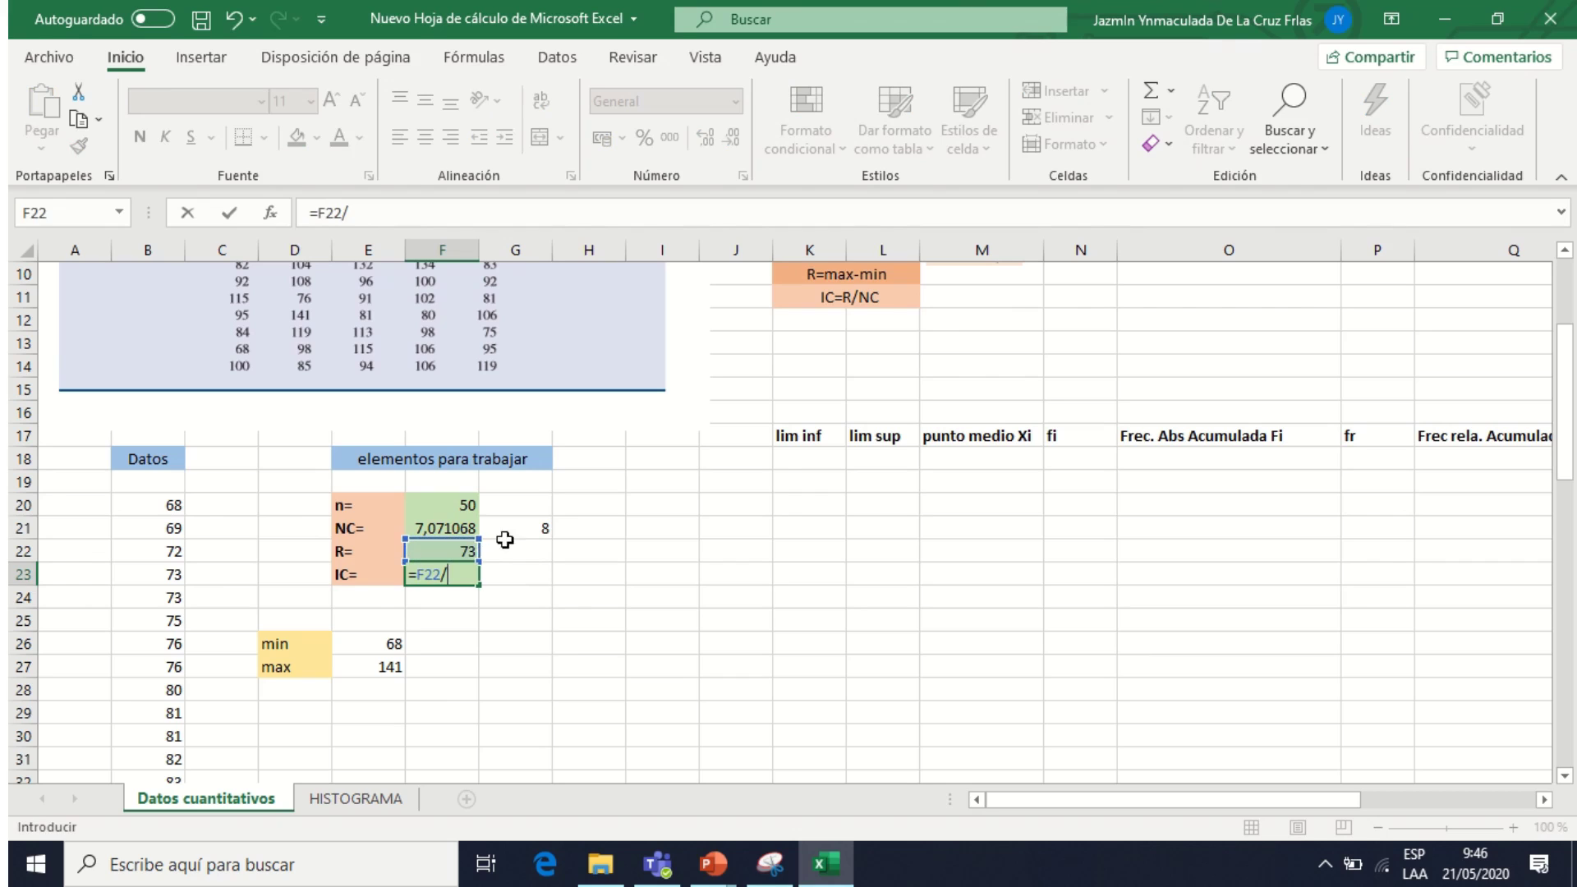
click(545, 528)
key(Return)
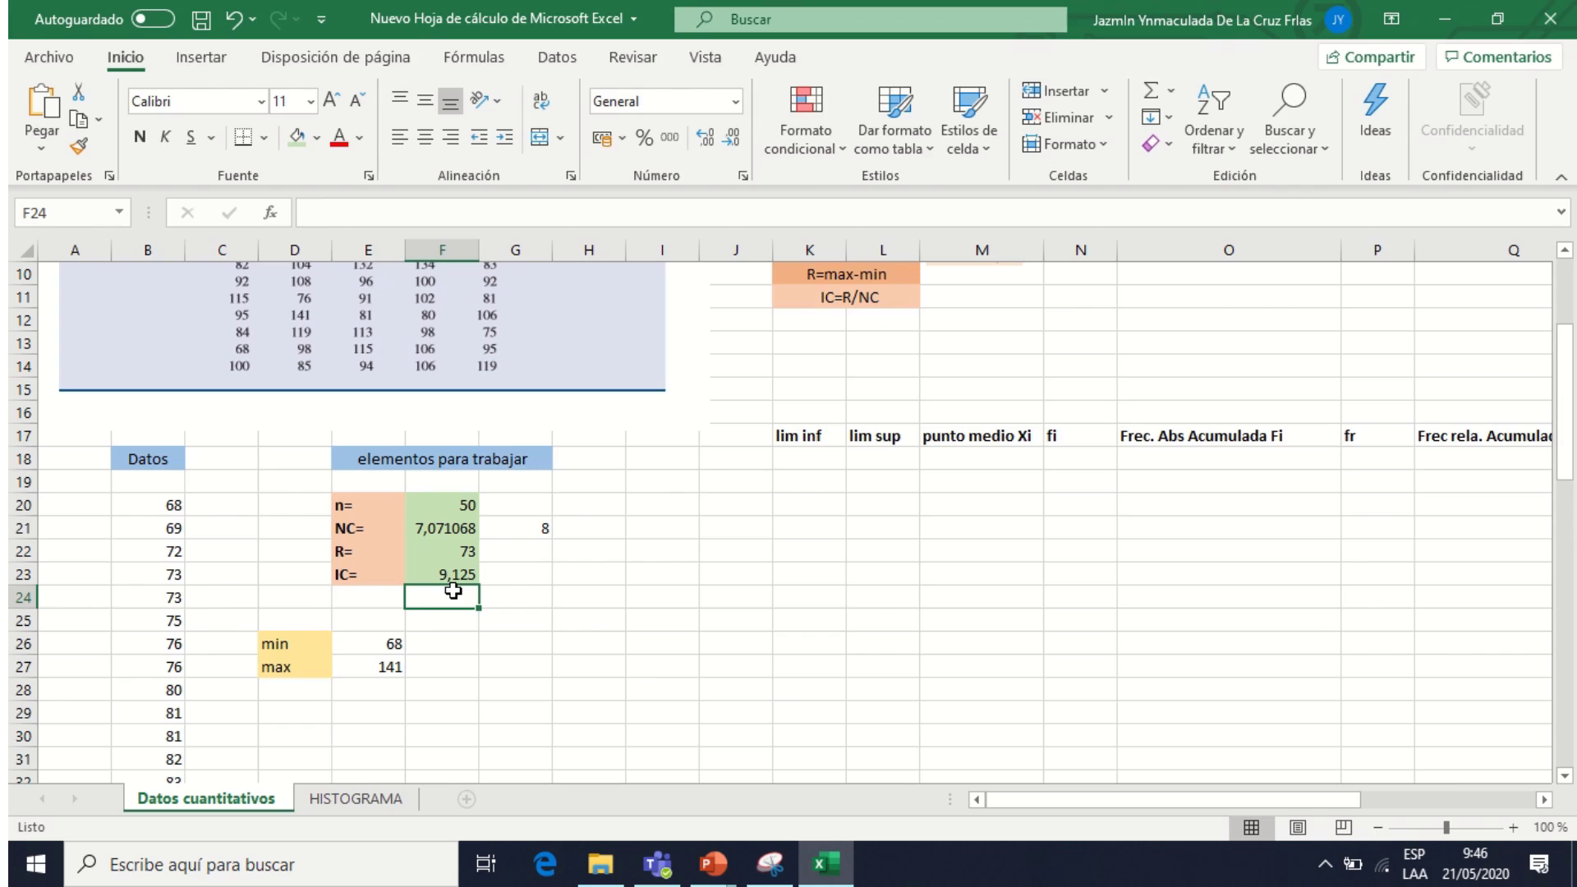
- Enter 9 as the rounded class interval in cell G23, beside the calculated IC
click(530, 577)
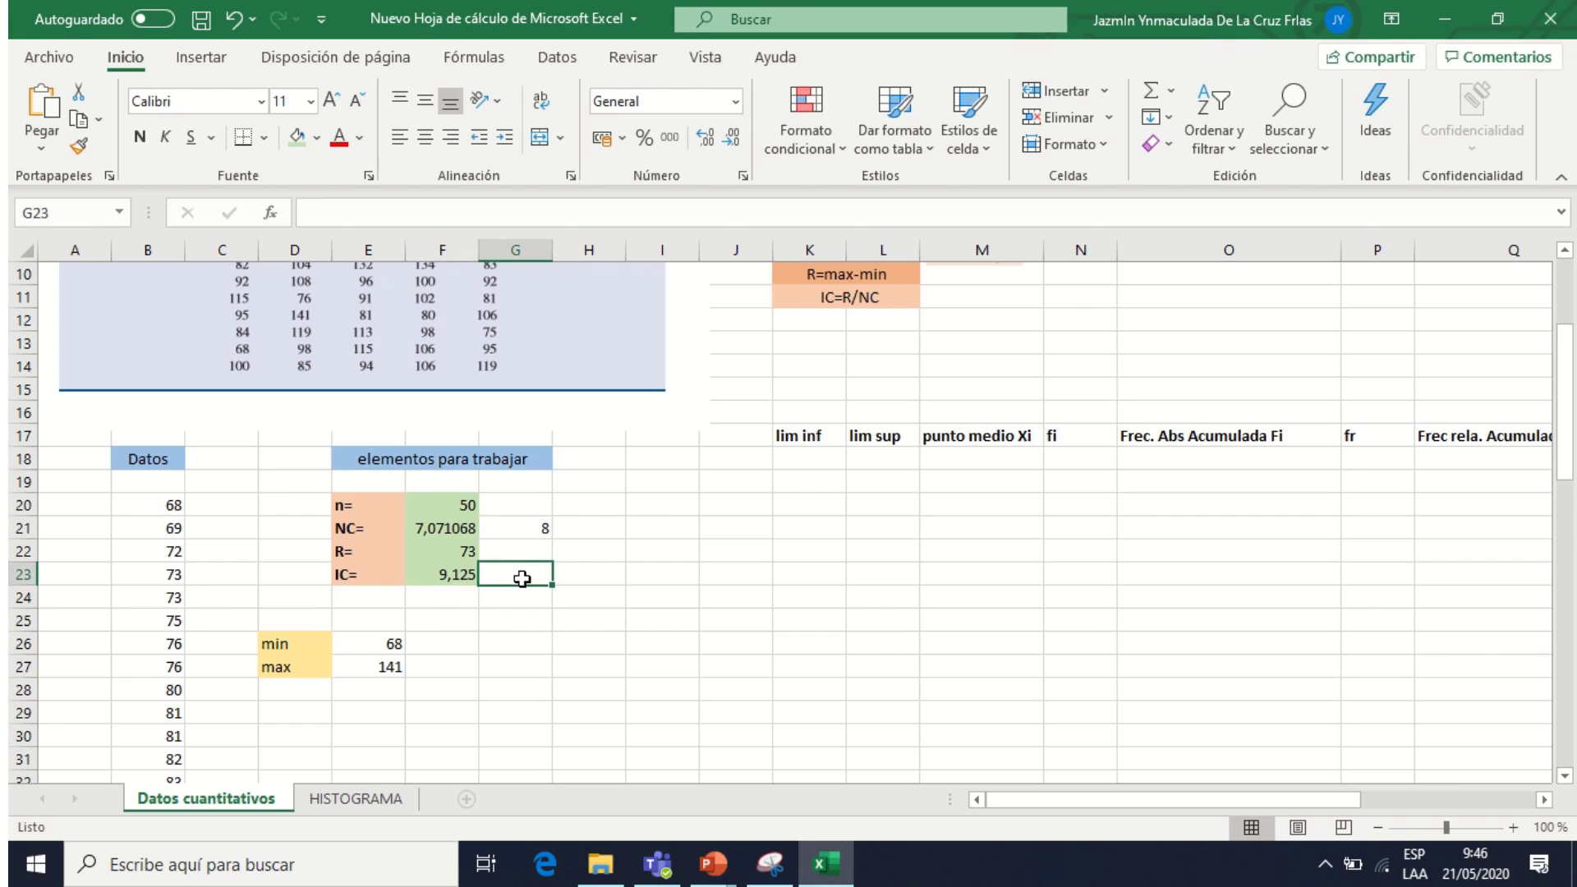
text(=)
text(9)
click(620, 589)
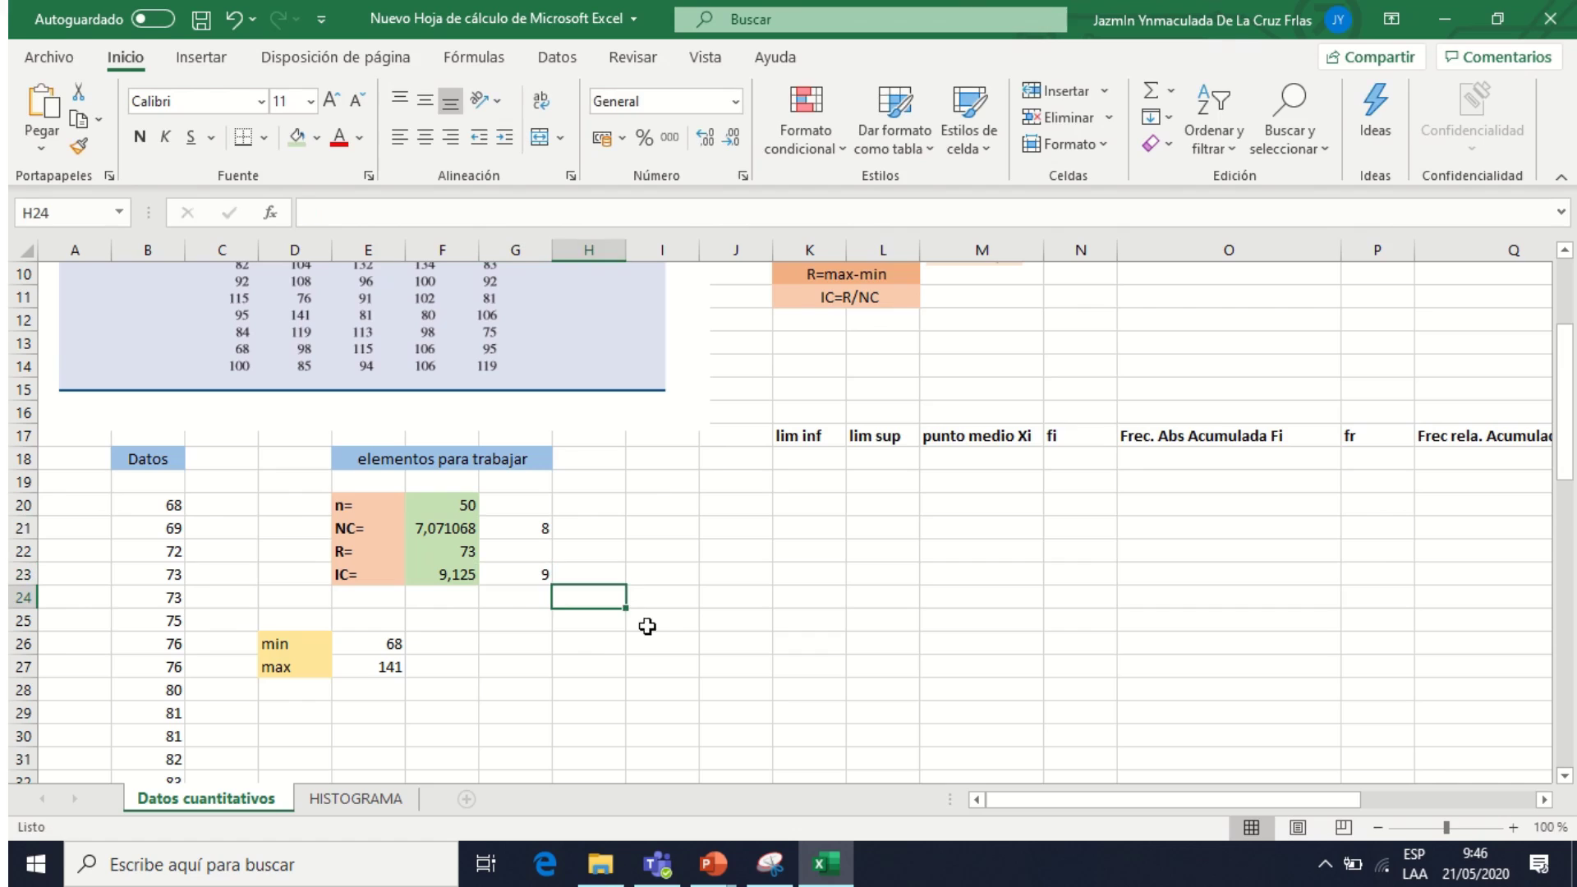
- Review the frequency table's column headings in row 17, from lim inf through frecuencia porcentual acumulada Hr
scroll(529, 603, up, 1)
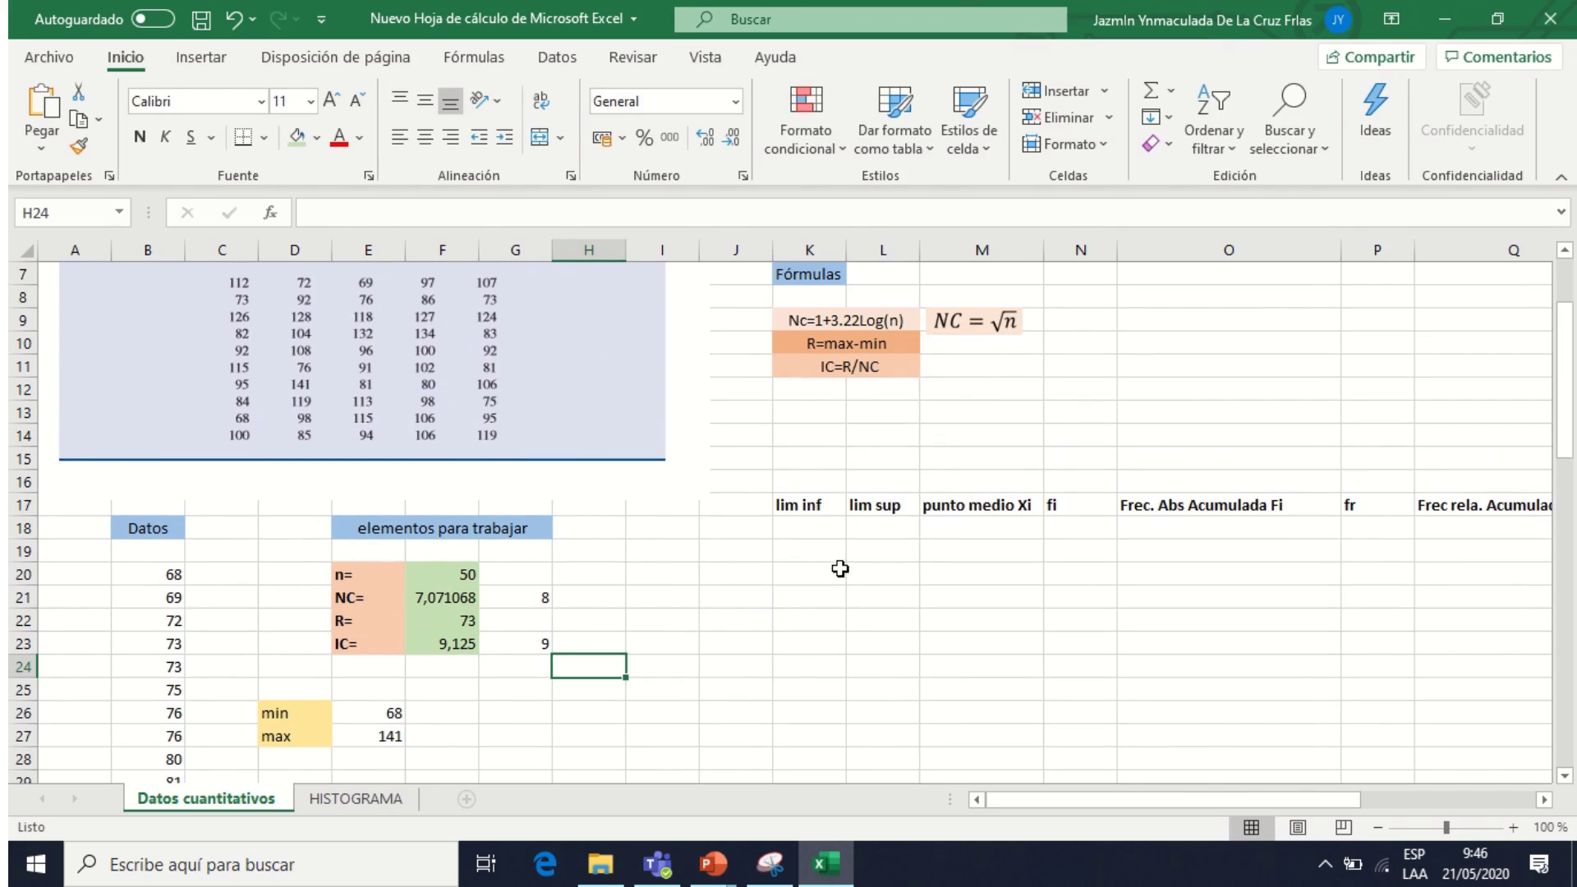
click(803, 507)
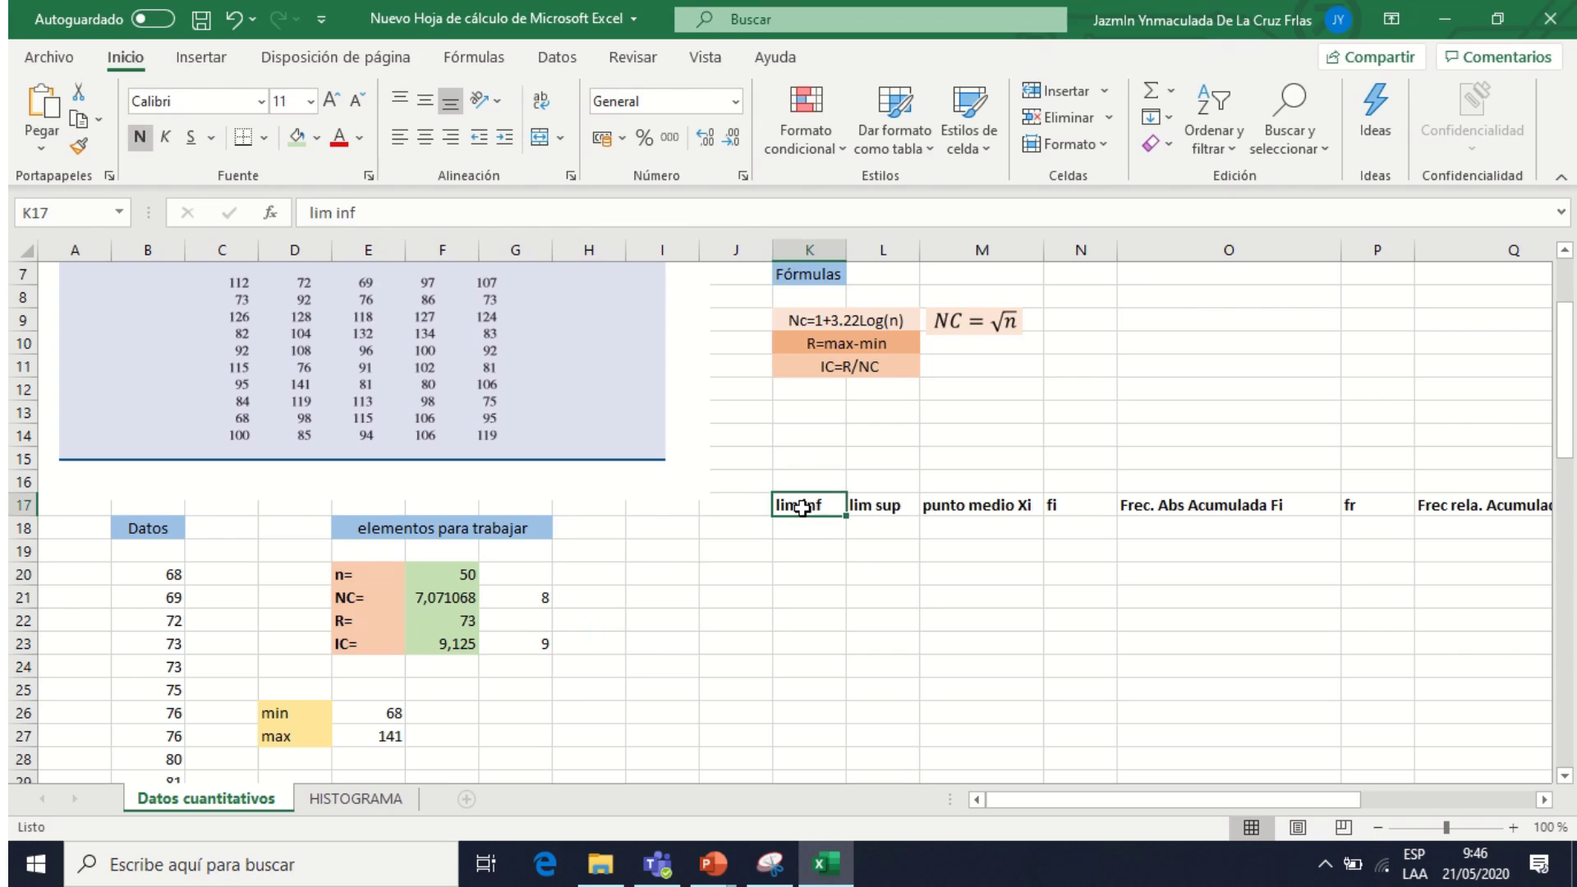
click(886, 504)
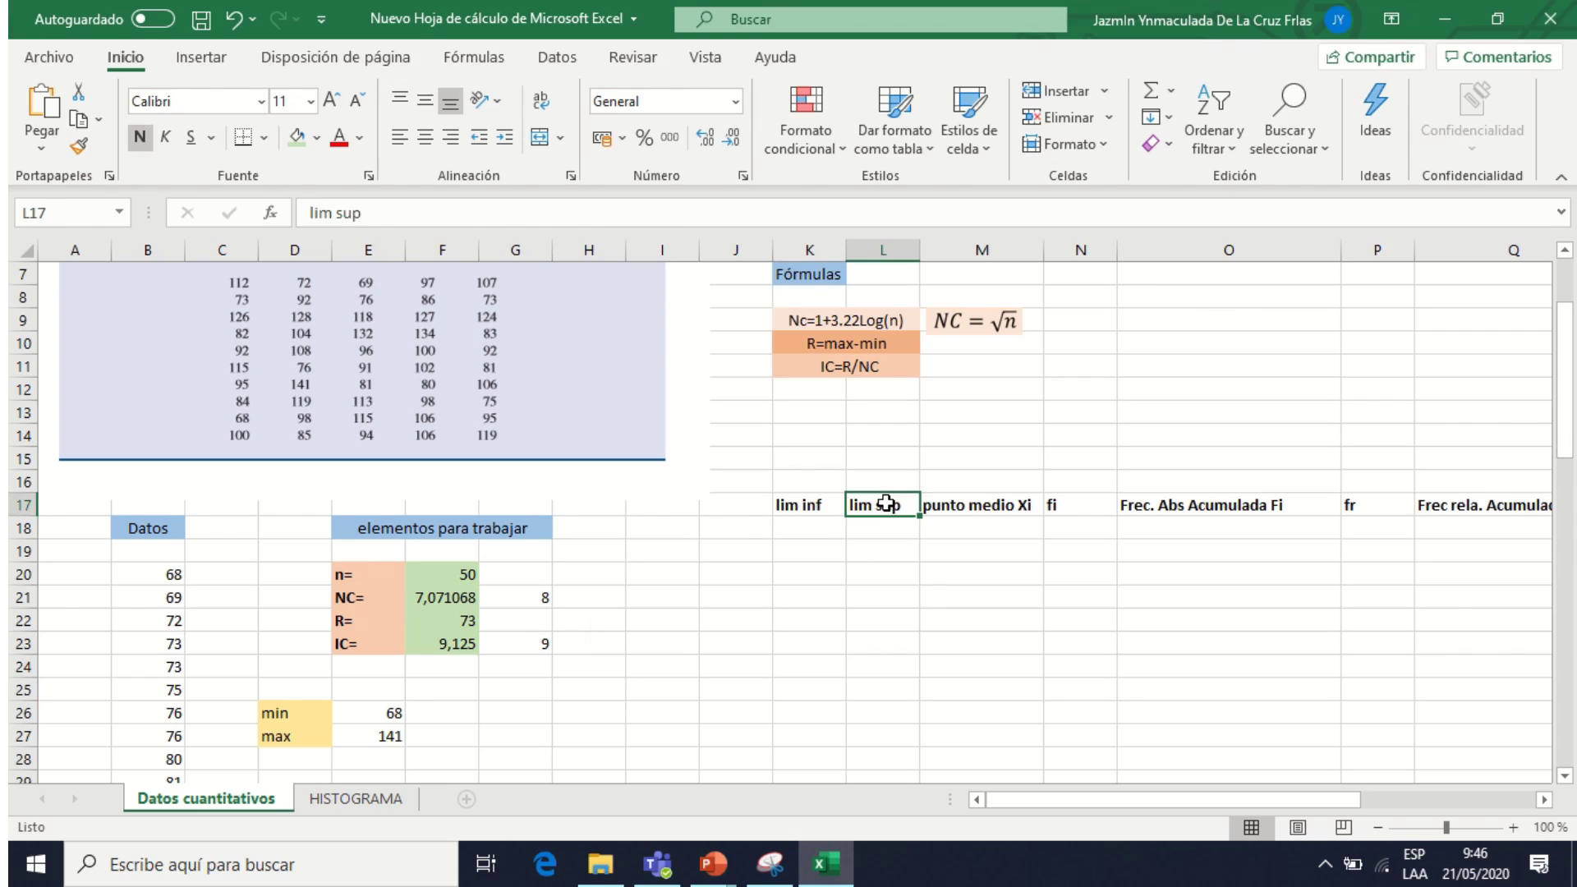
click(959, 507)
click(1083, 510)
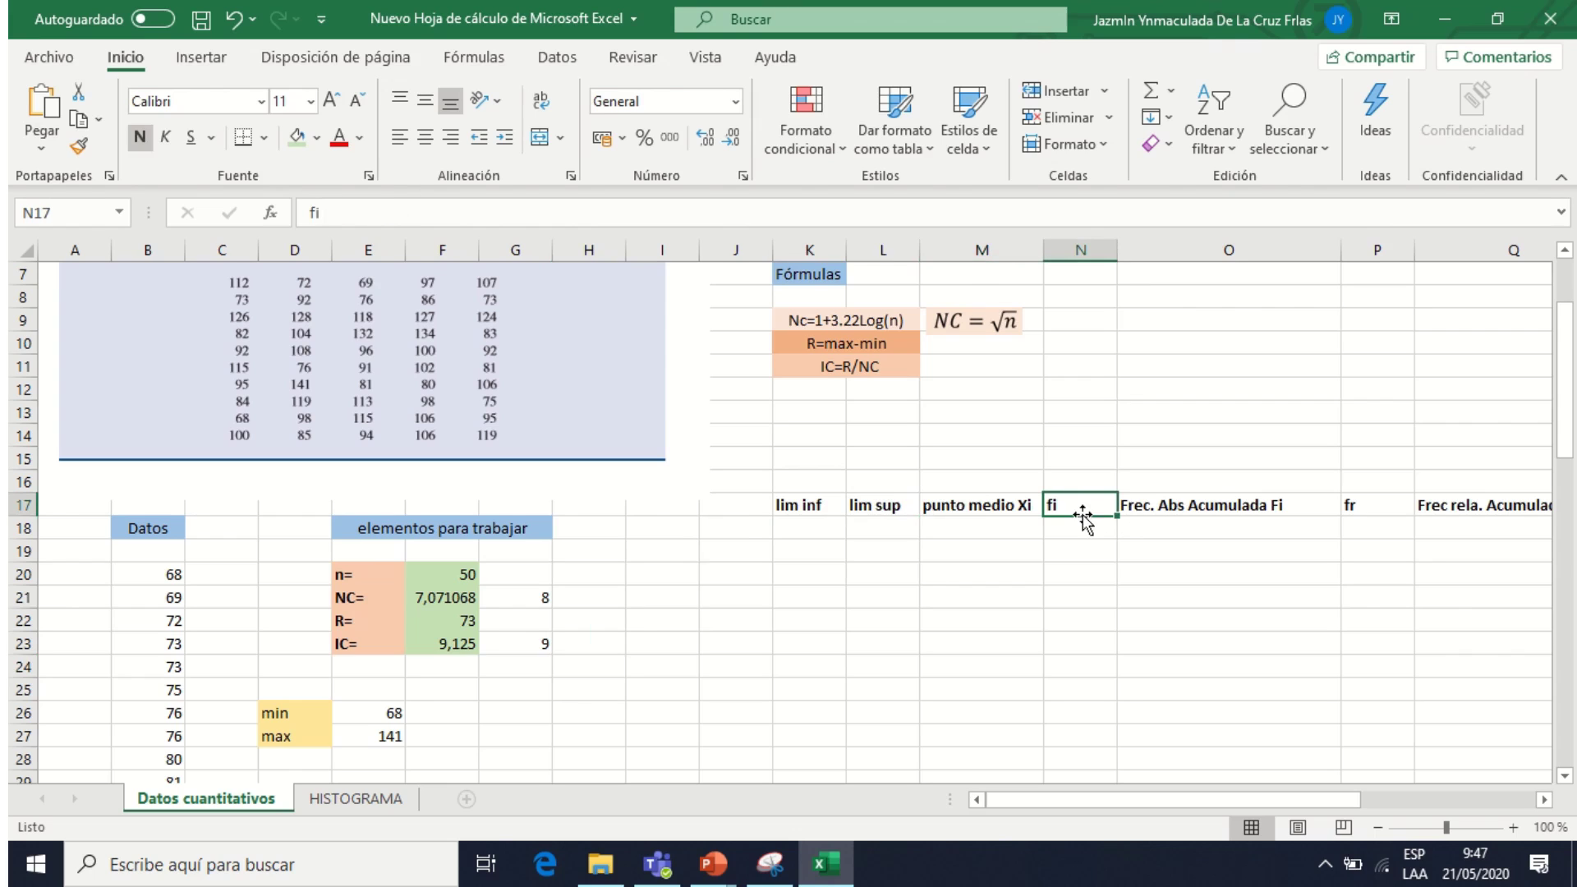
click(1158, 505)
drag(1284, 802, 1525, 770)
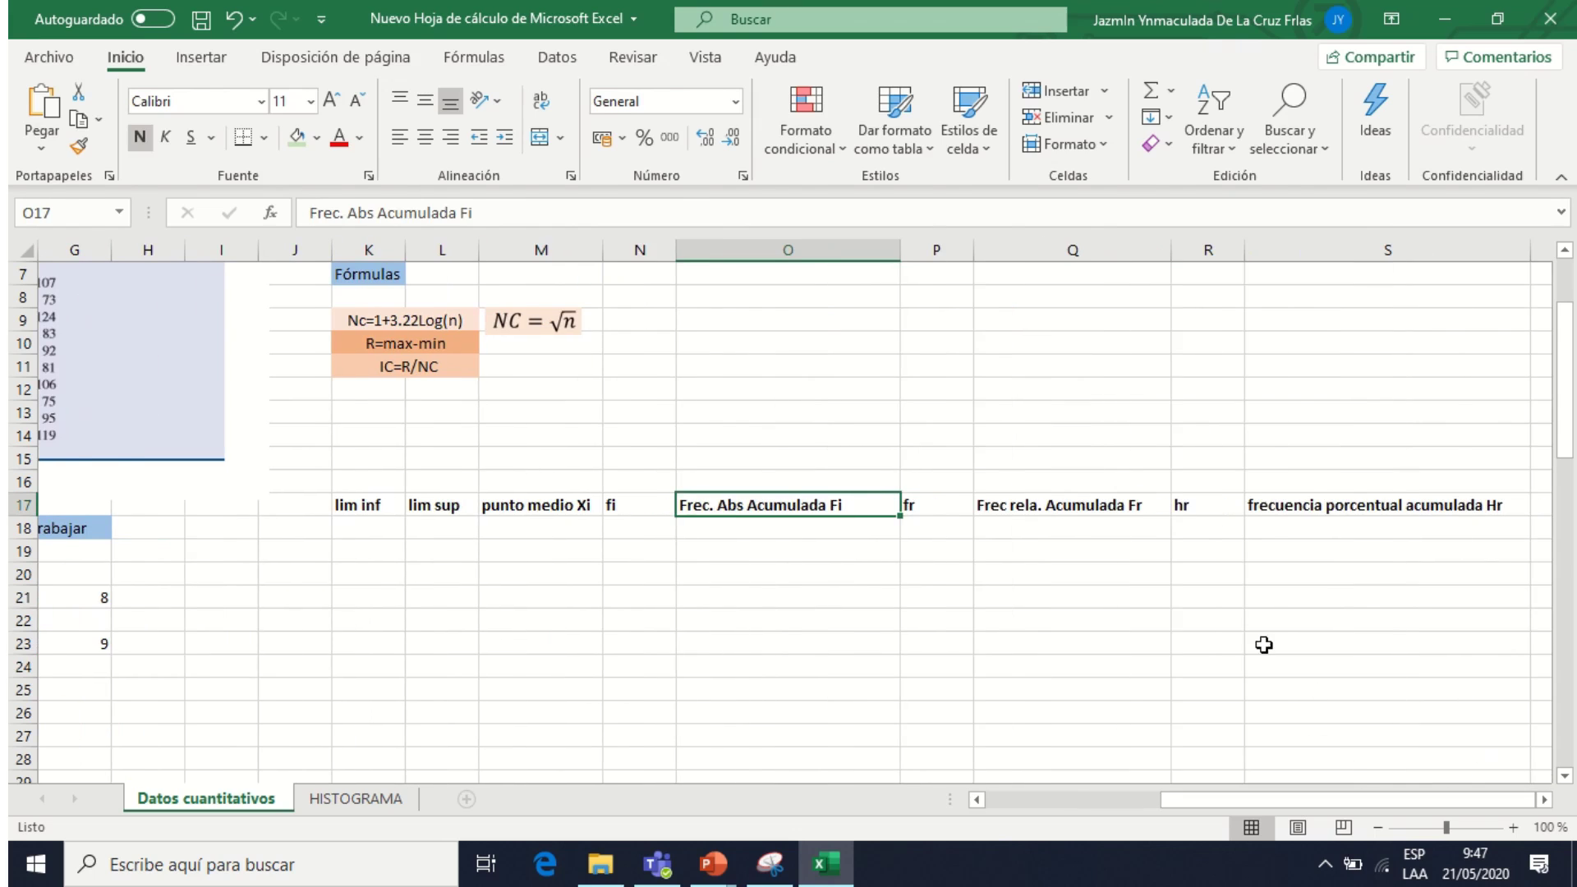
click(943, 503)
click(1048, 507)
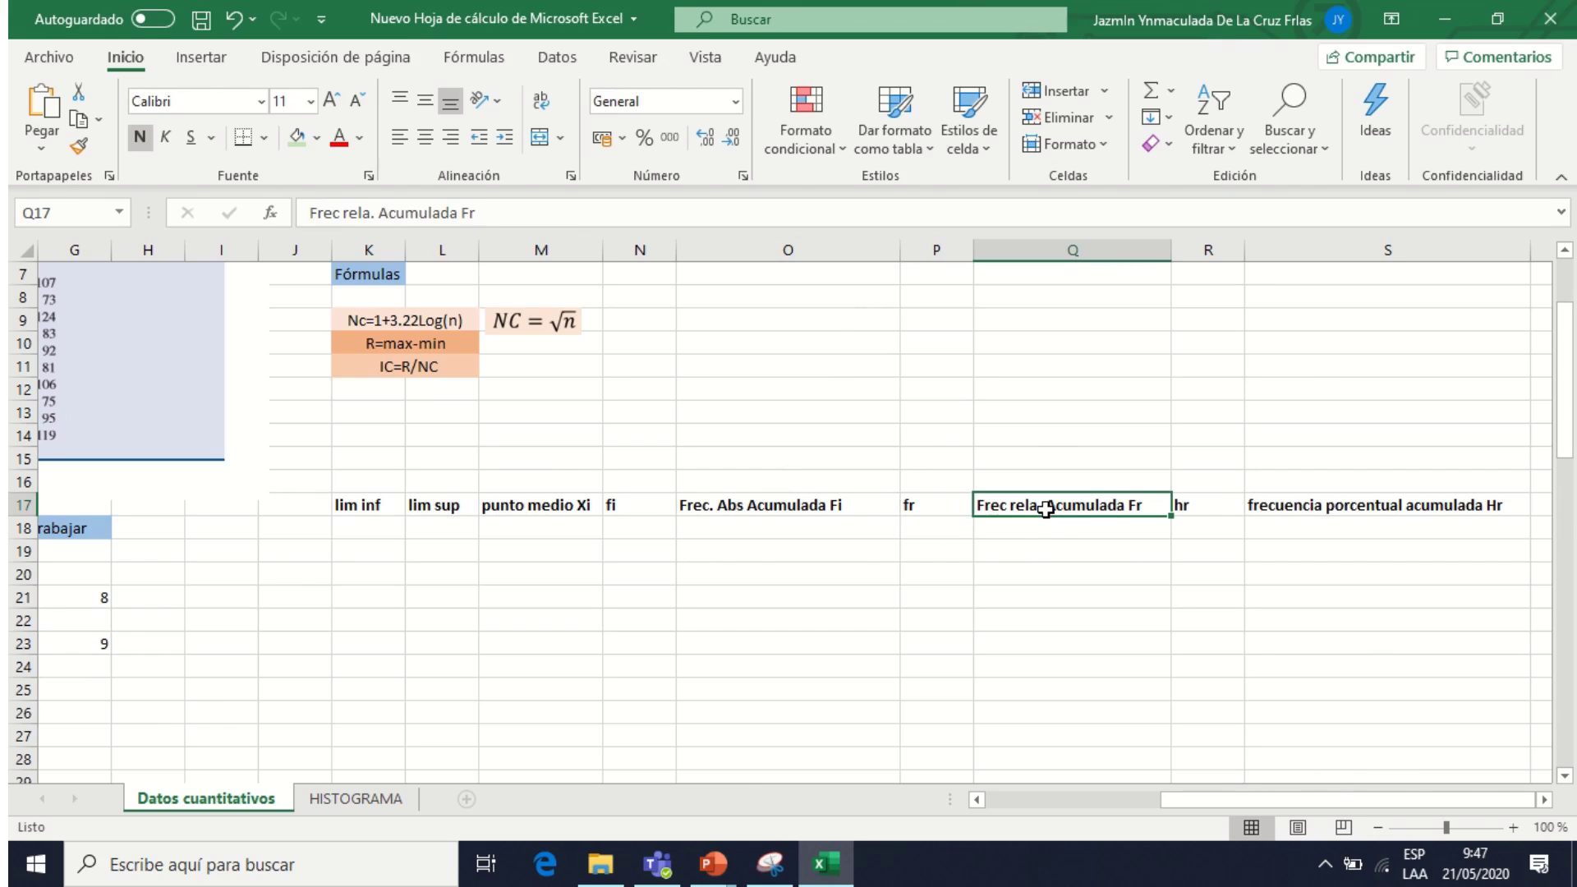
click(1193, 505)
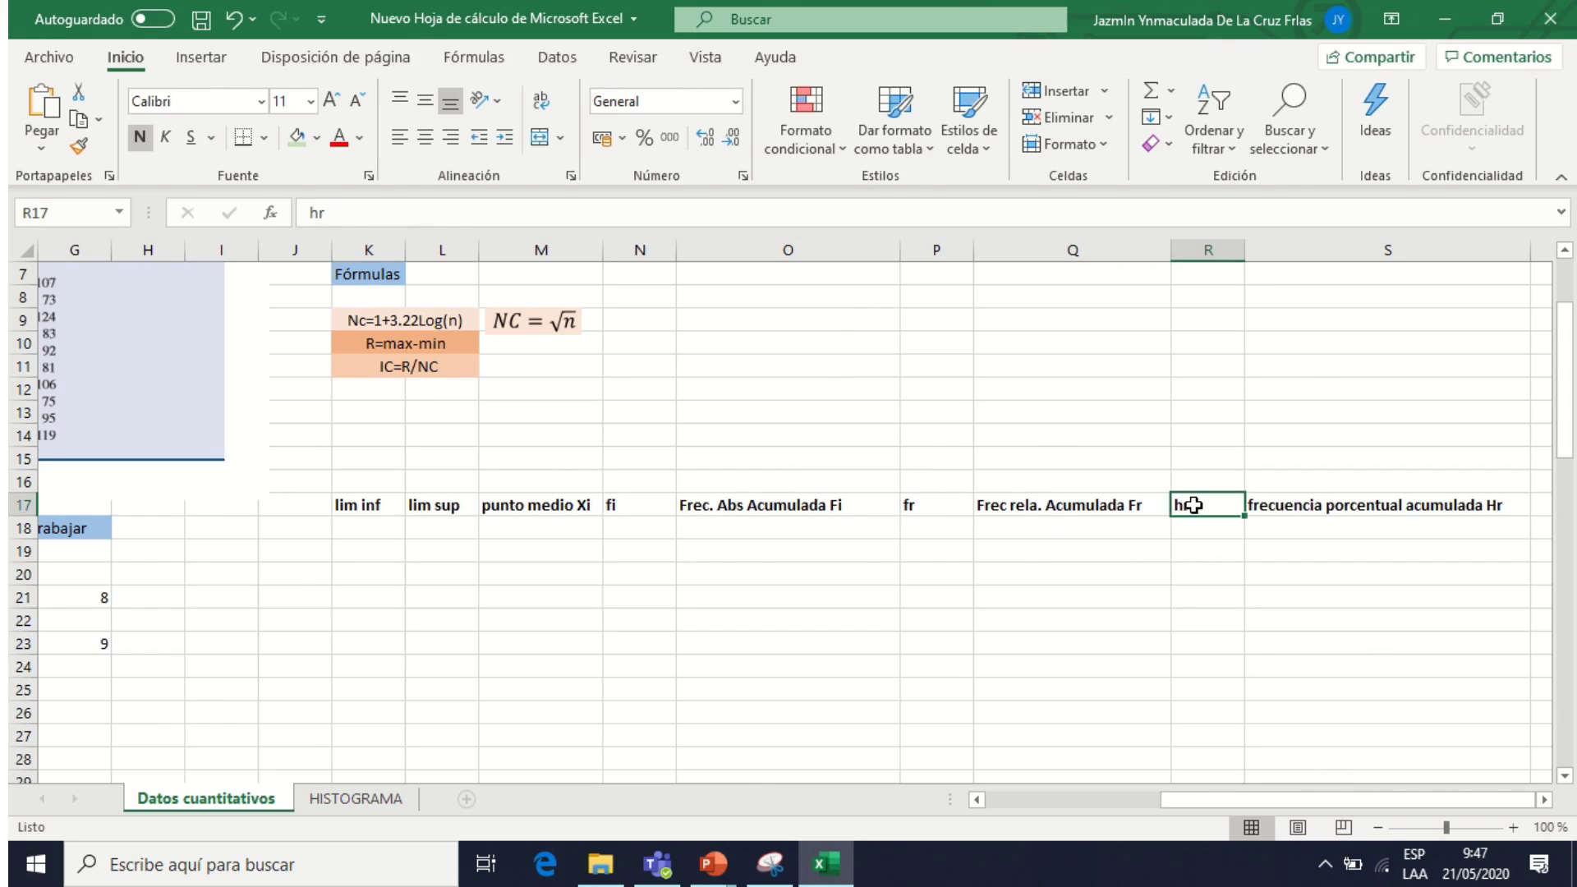
click(1297, 505)
drag(1300, 798, 1125, 799)
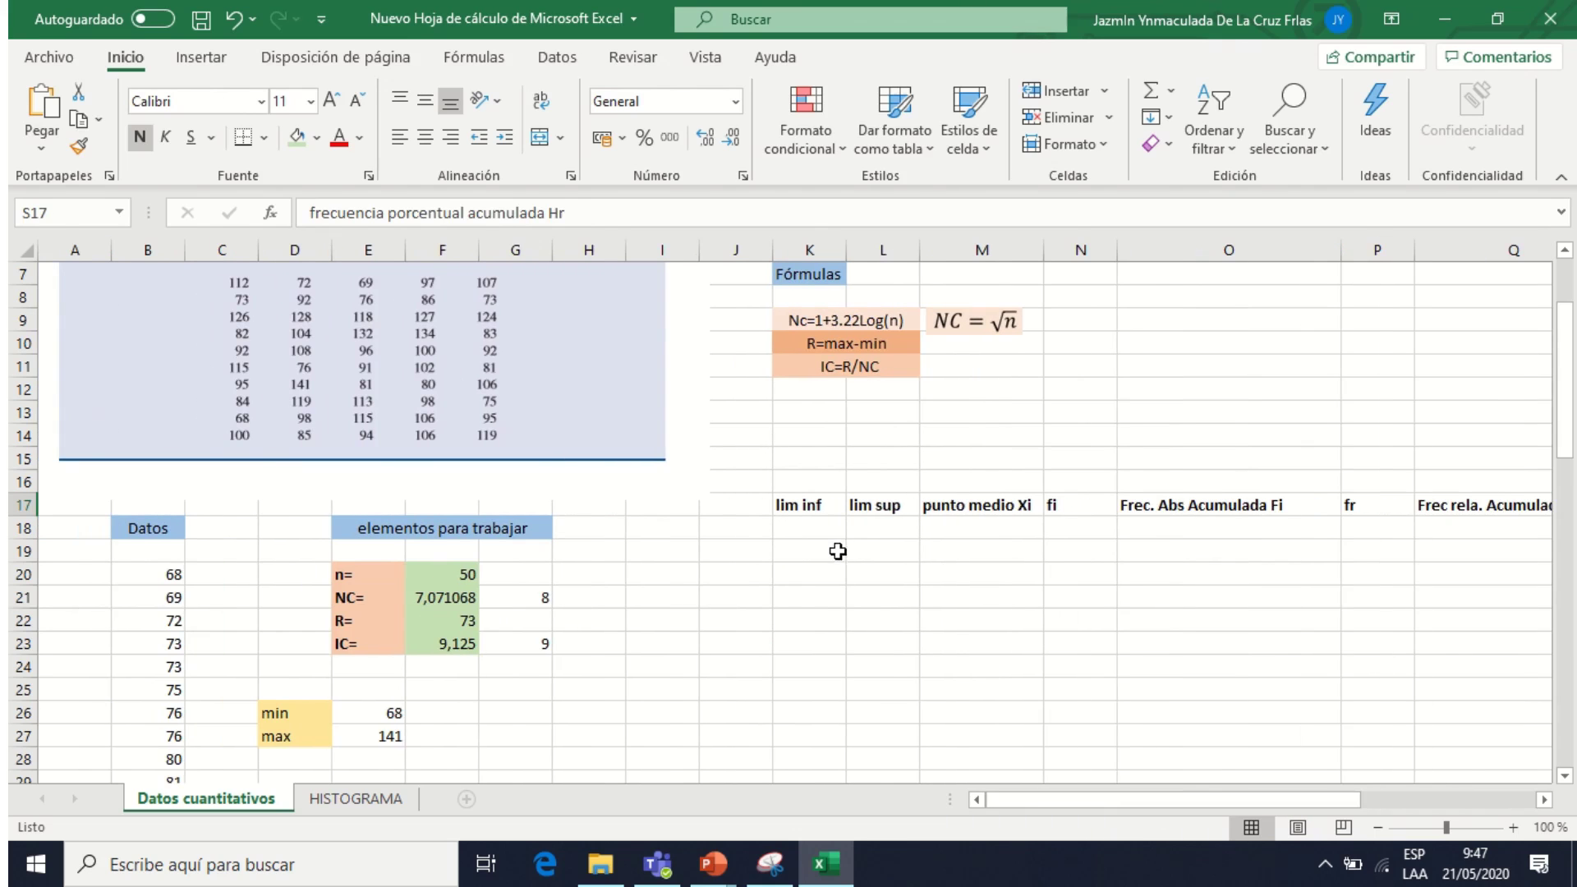
- Enter 68 as the first lower limit in K18 and add the class interval to it in L18 with =K18+G23
click(811, 531)
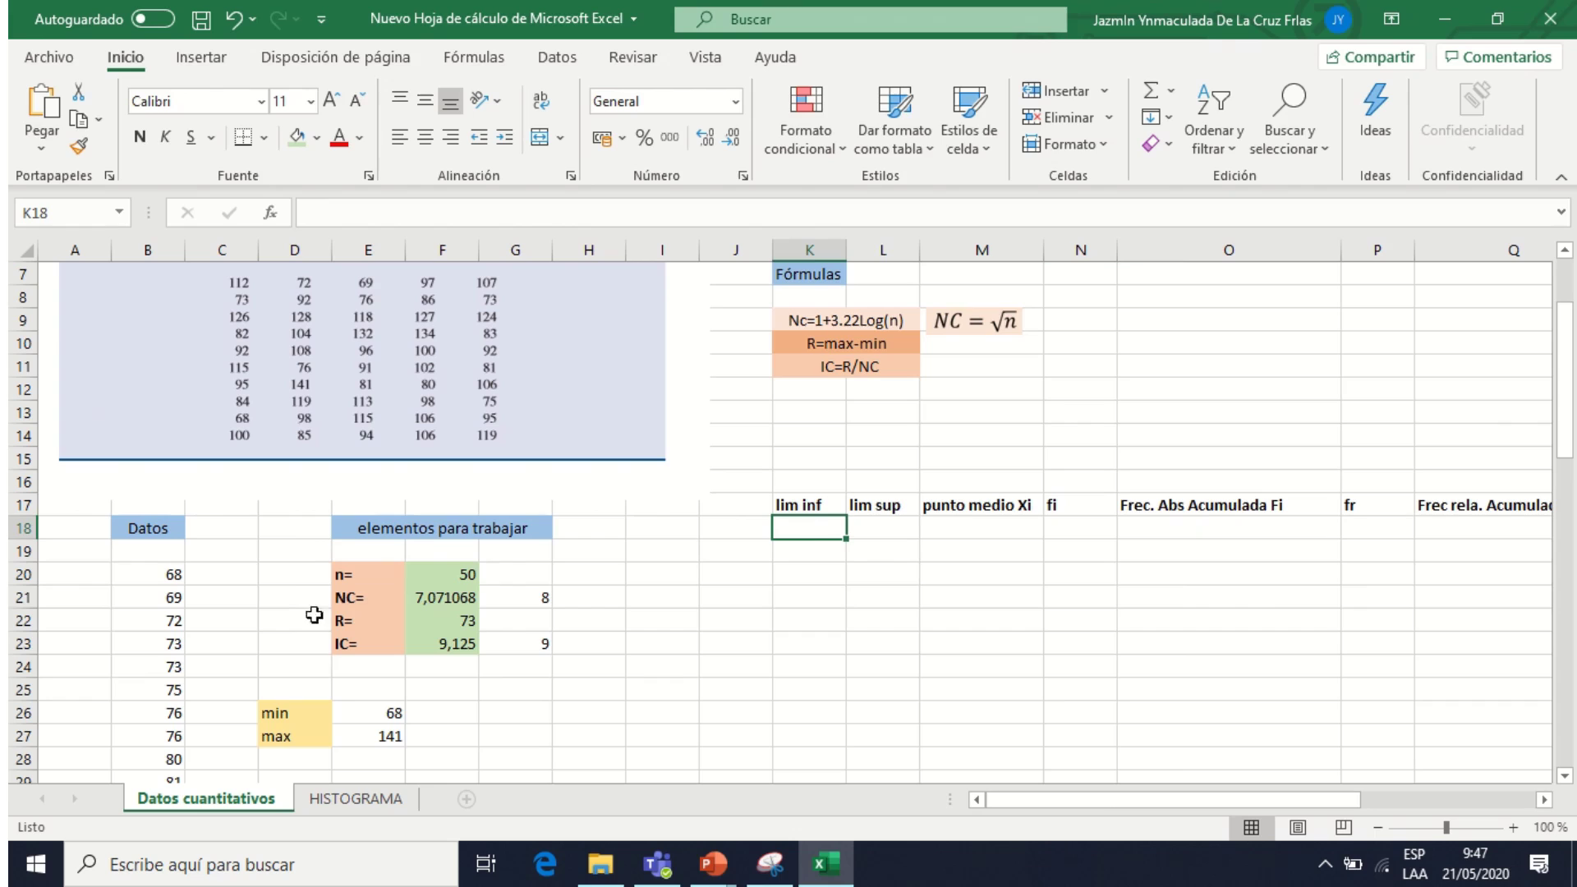
text(68)
click(878, 529)
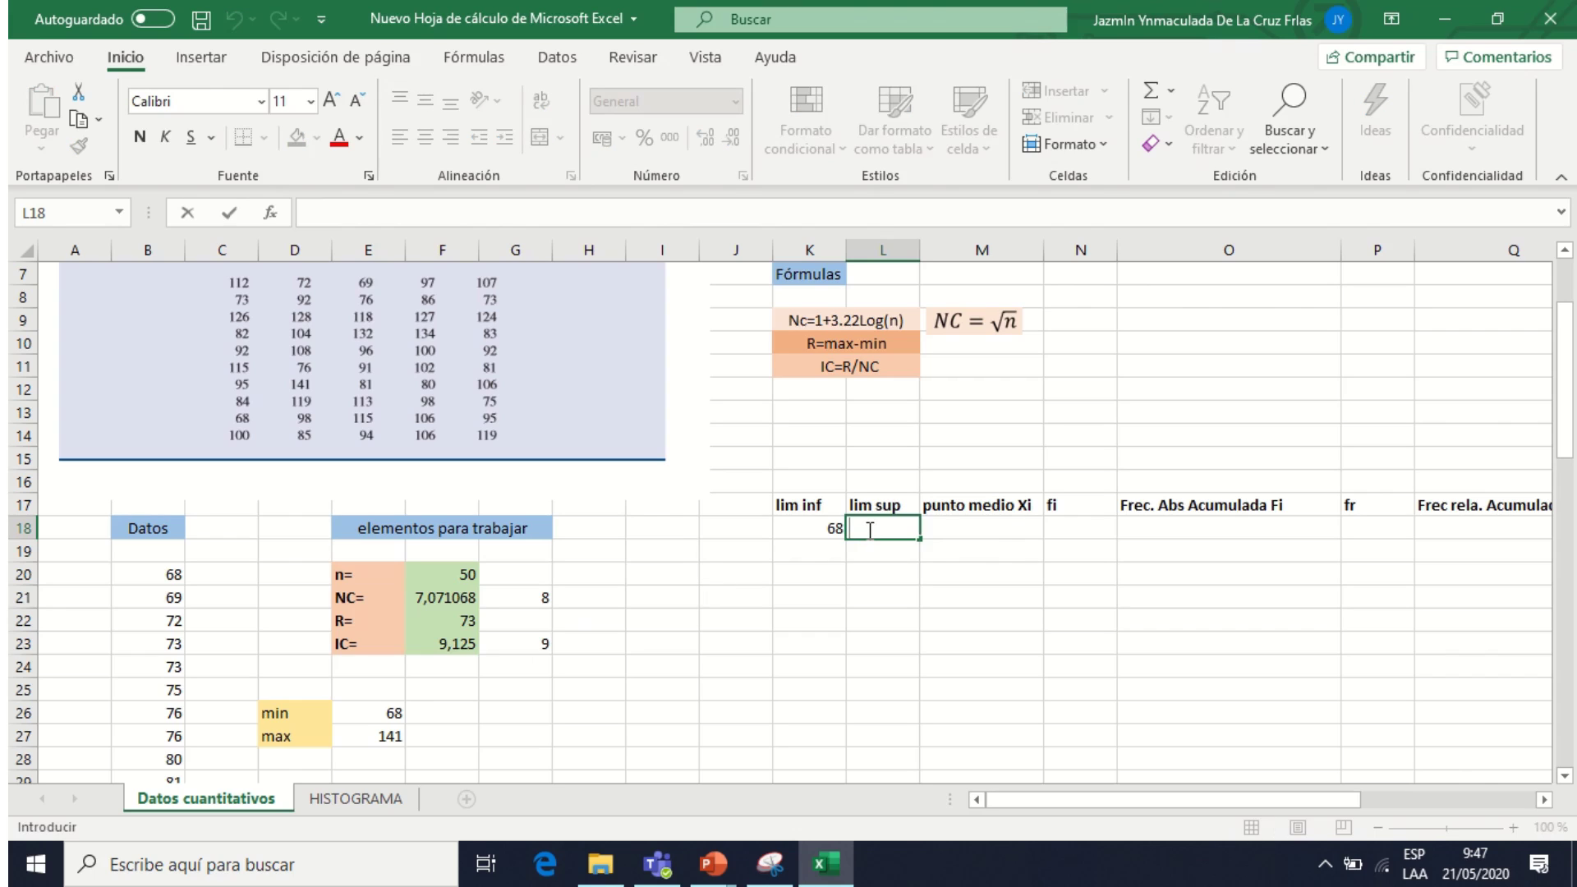
text(=)
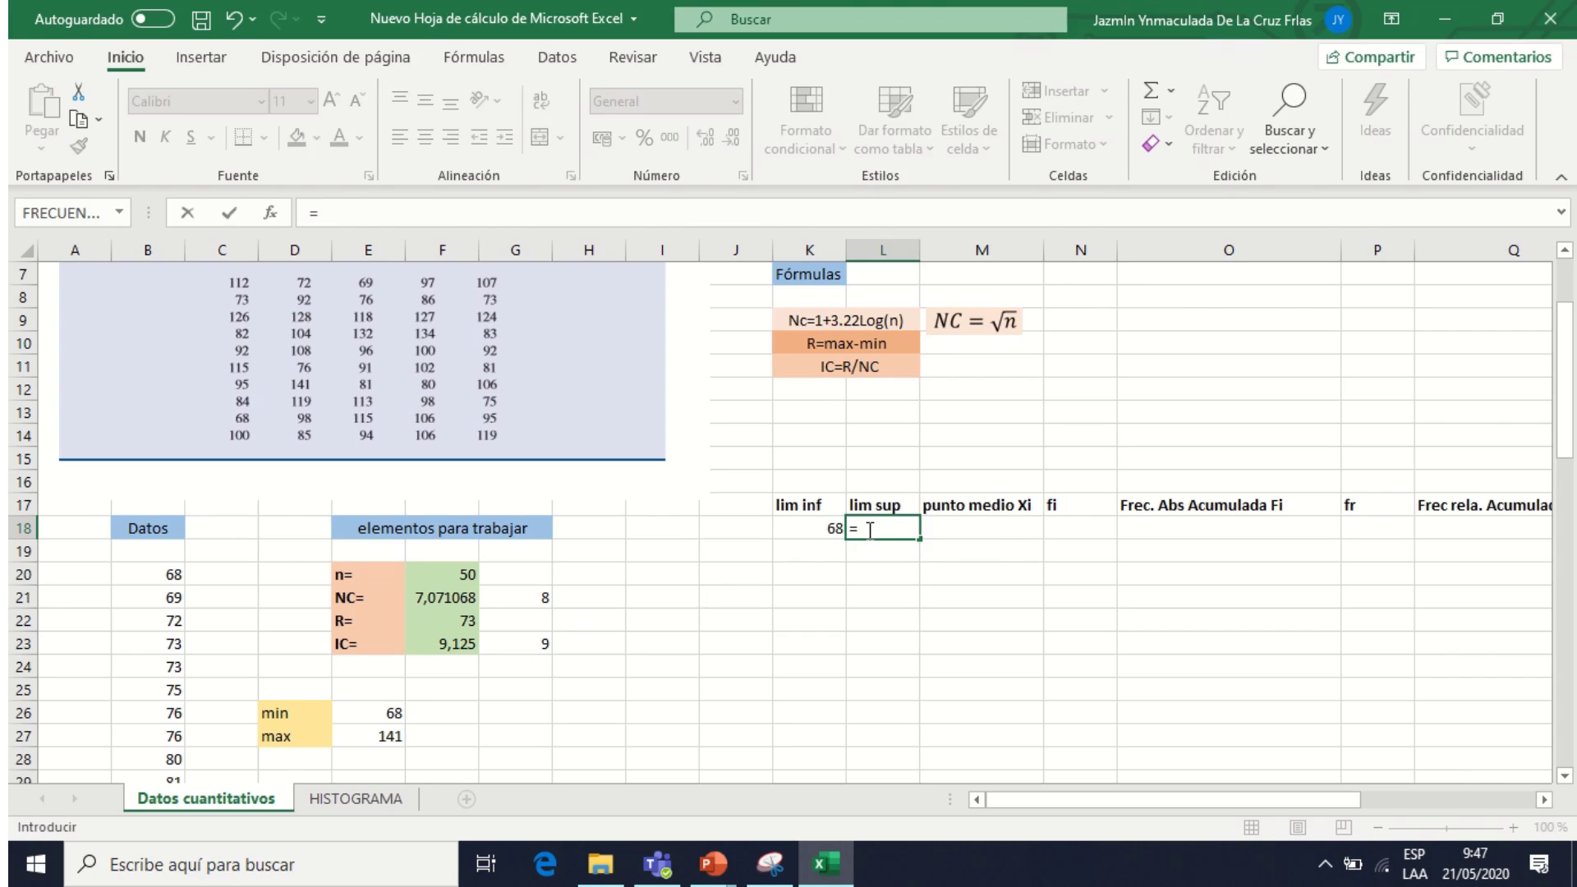
click(817, 528)
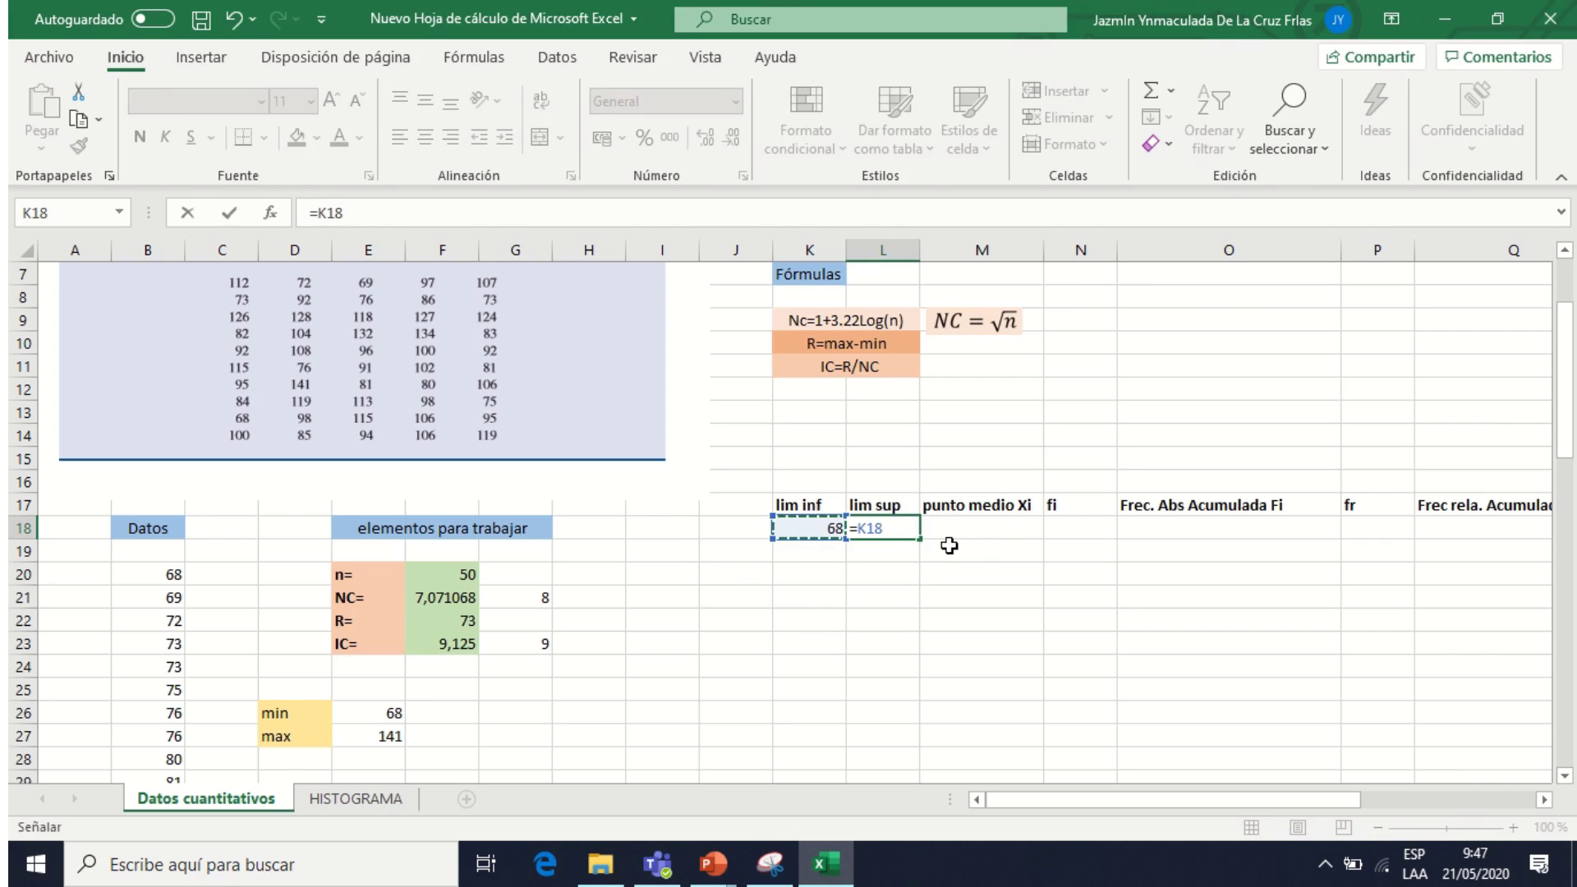
text(+)
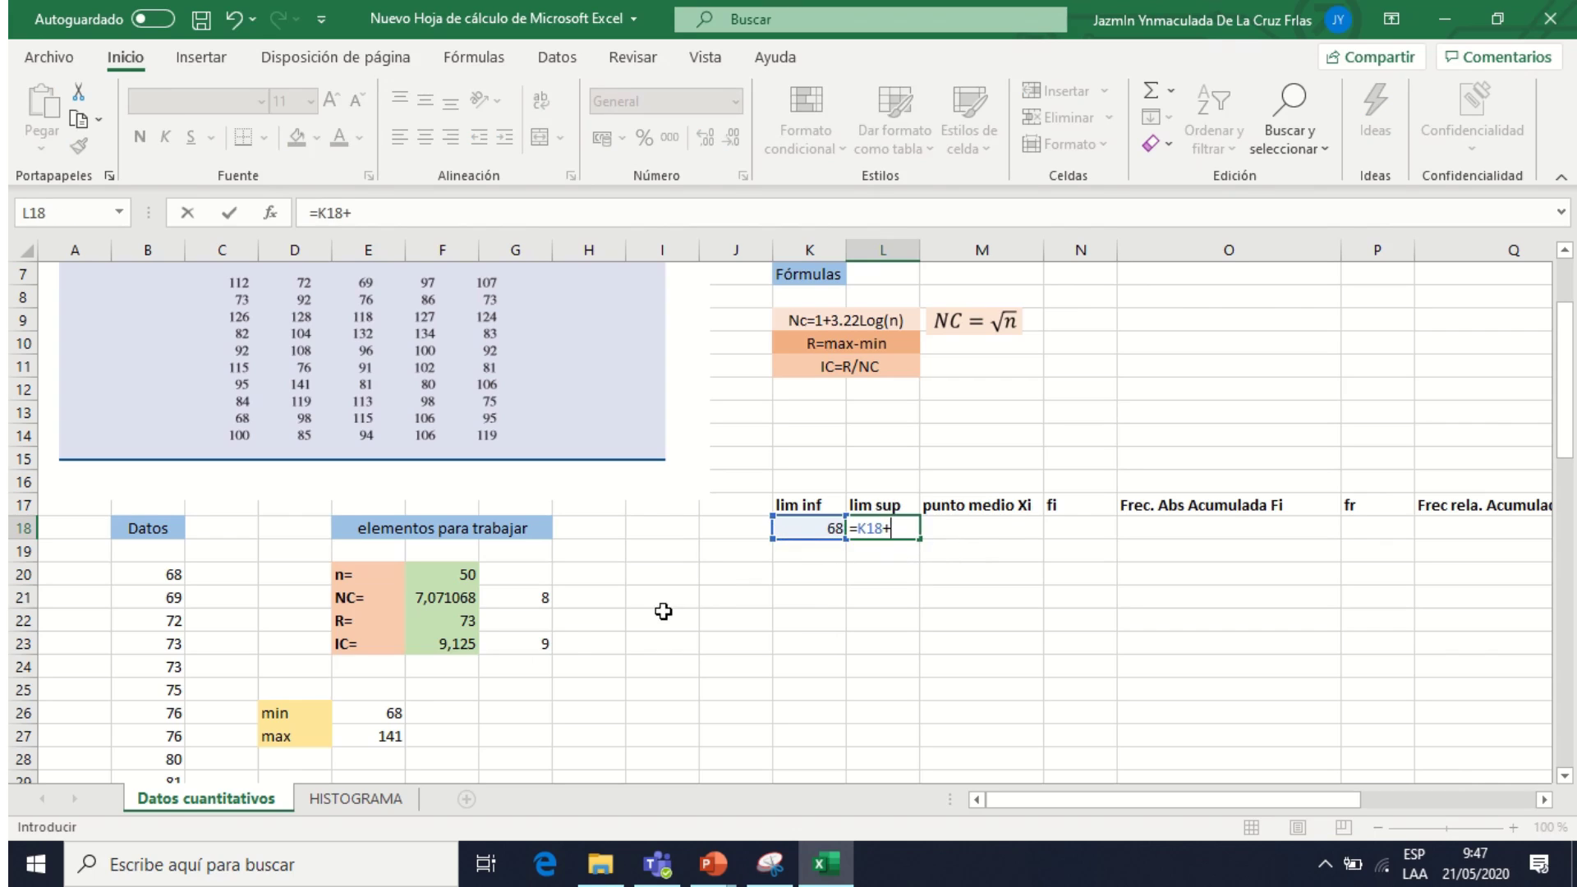
click(534, 644)
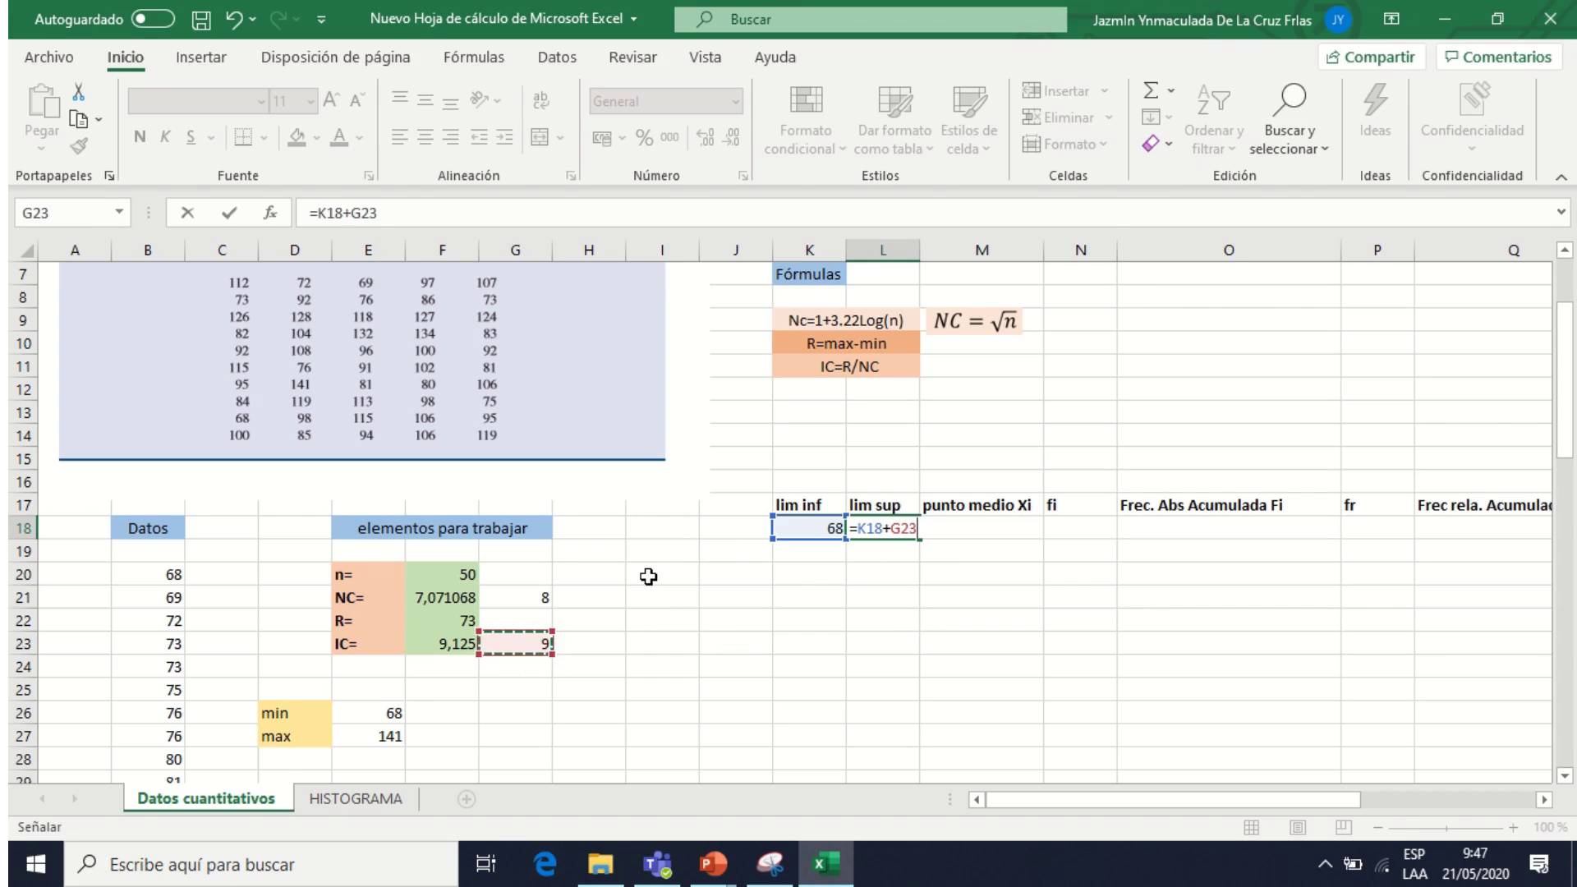
- Make the class interval reference in the L18 formula absolute, giving =K18+$G$23
click(898, 528)
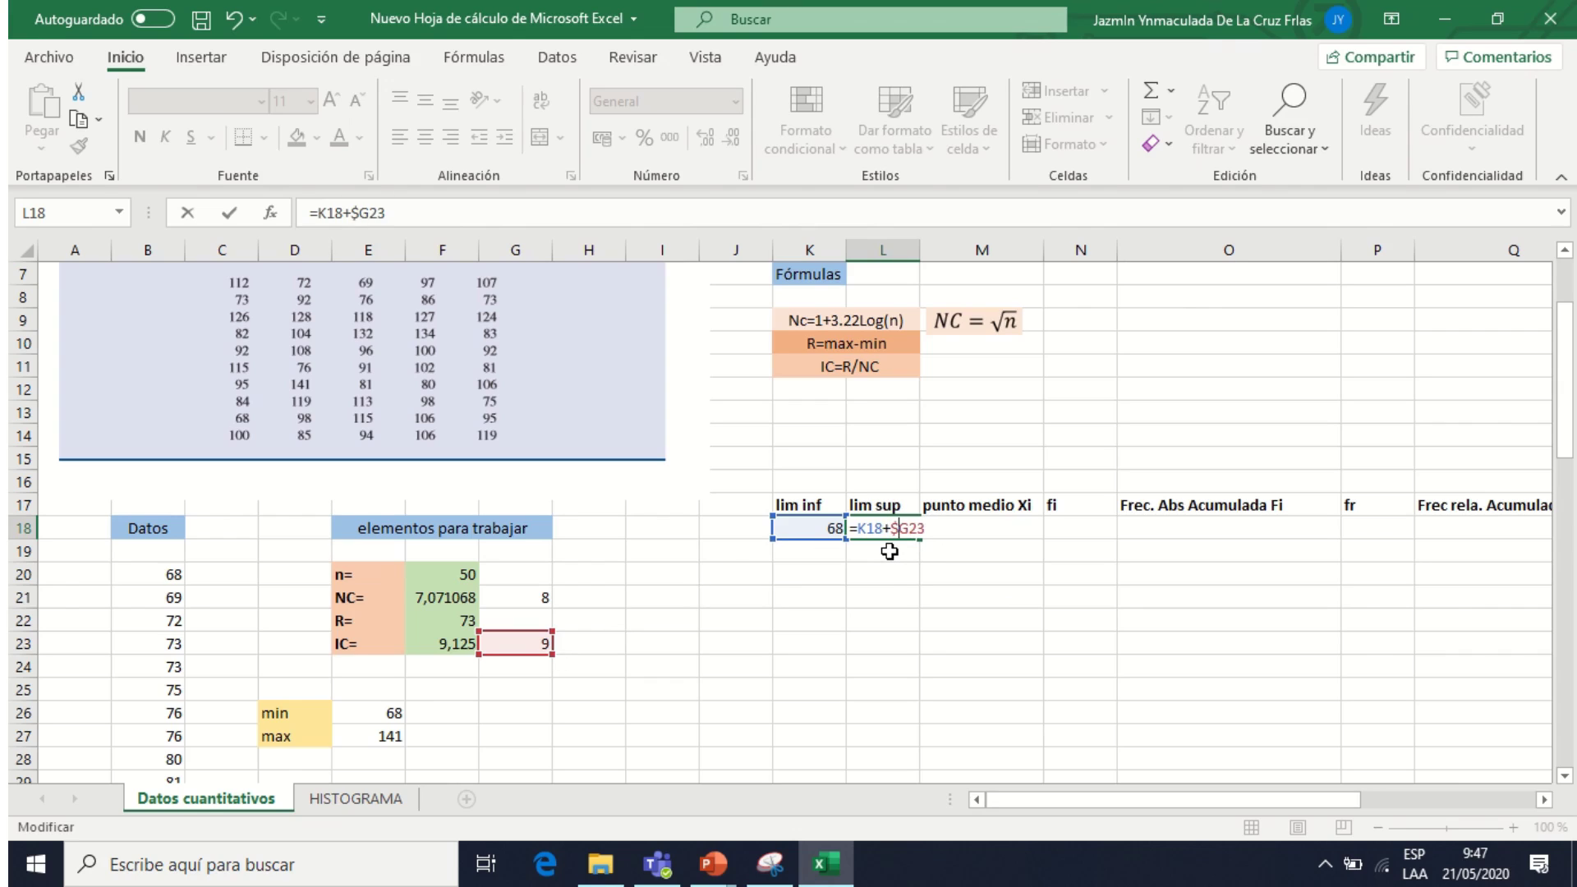
click(896, 528)
text($)
click(910, 528)
text($)
key(Return)
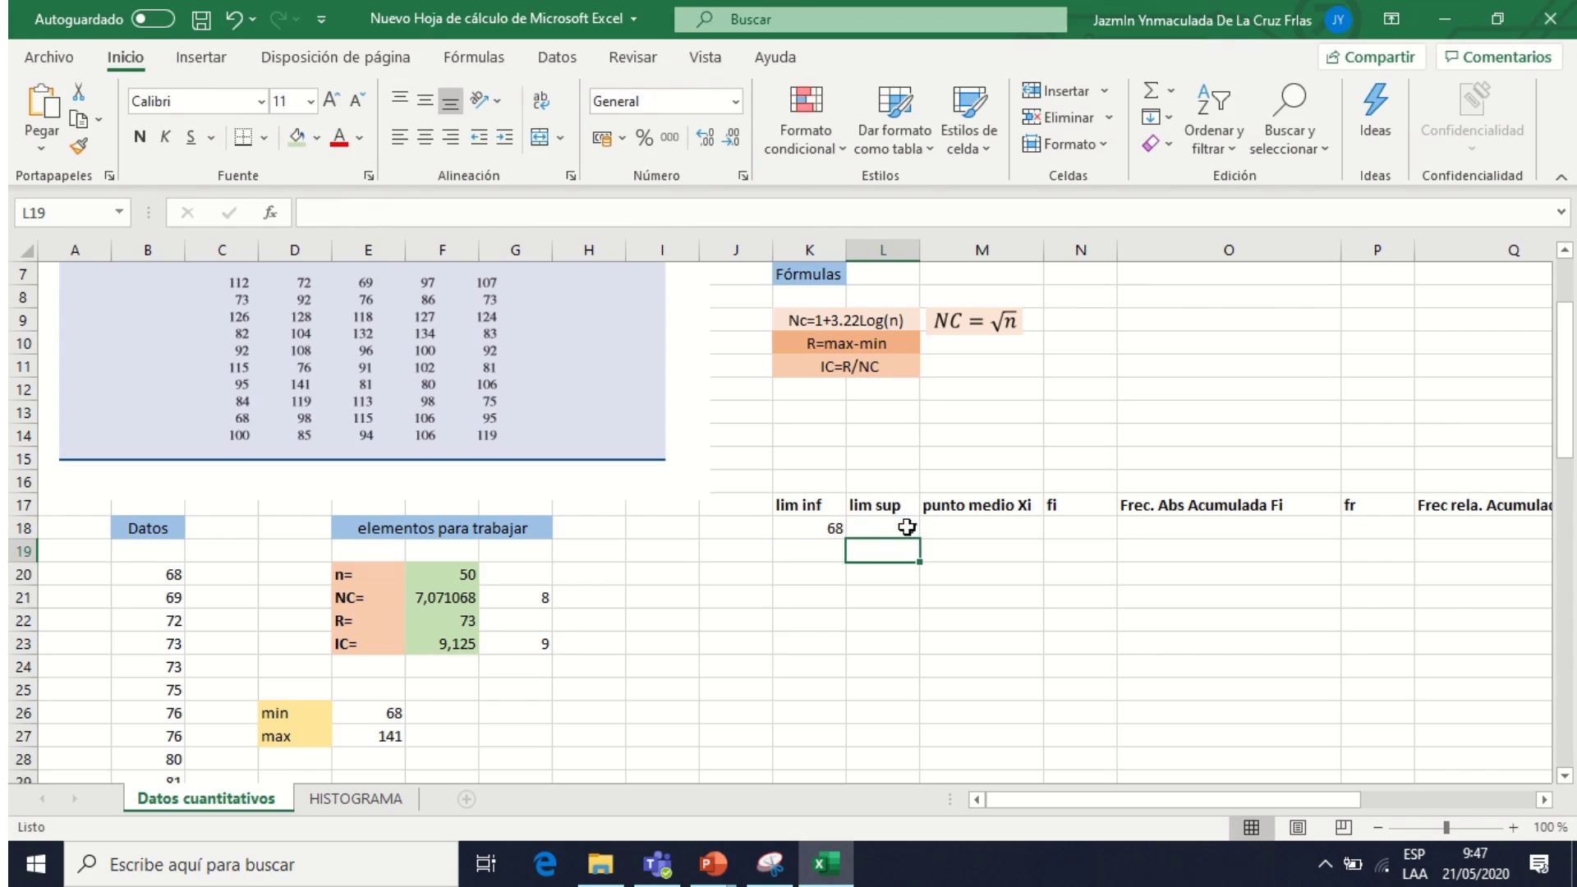
- Fill the upper limit formula from L18 down through L25 to cover all 8 classes
click(906, 527)
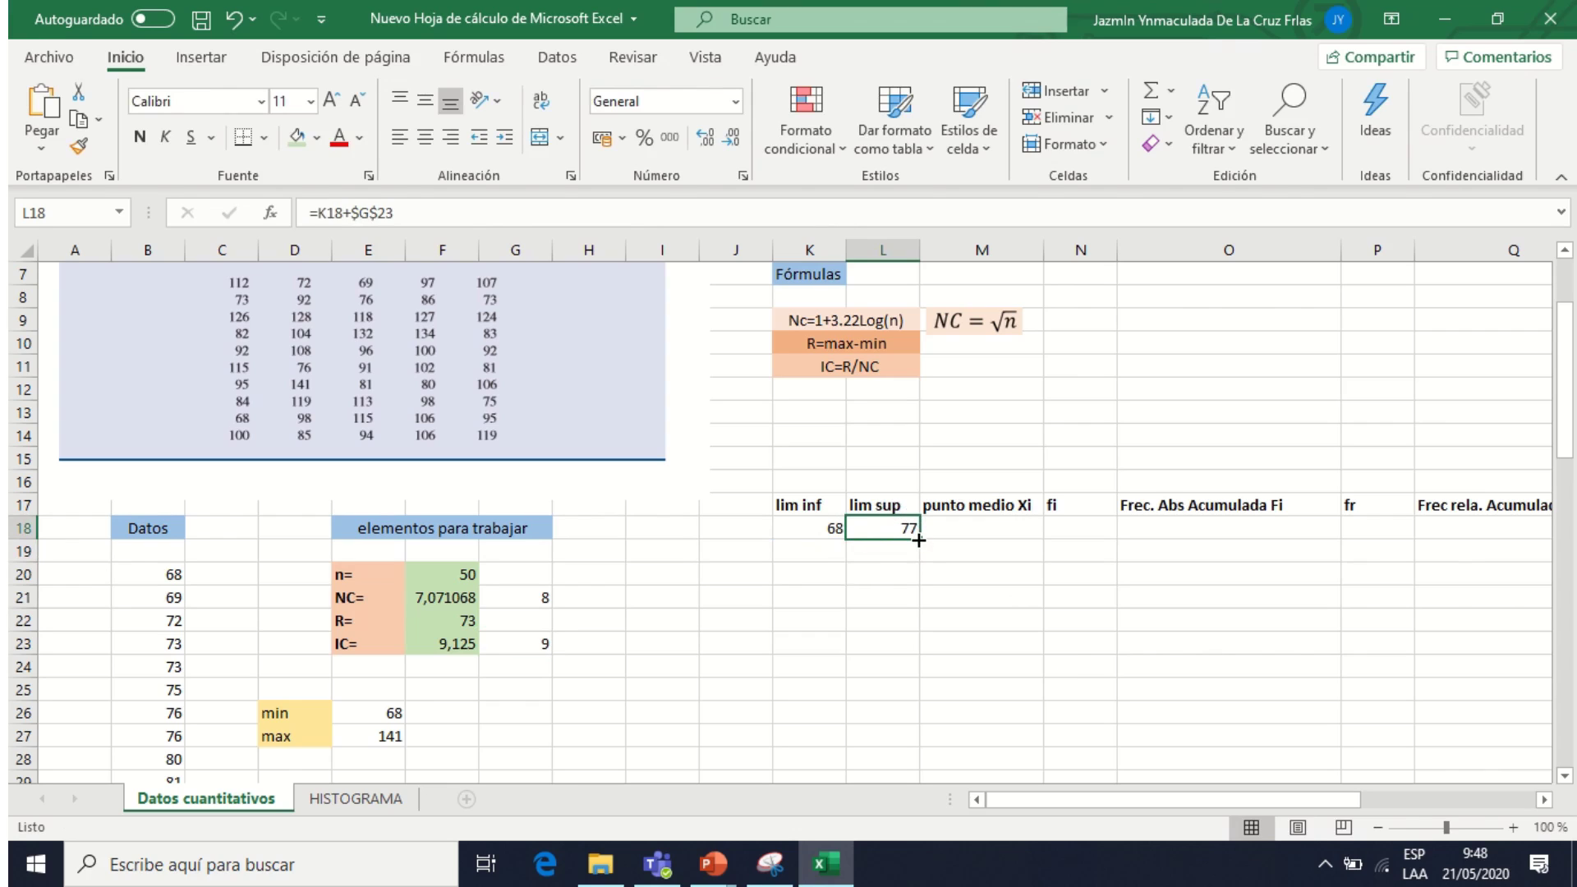
click(530, 595)
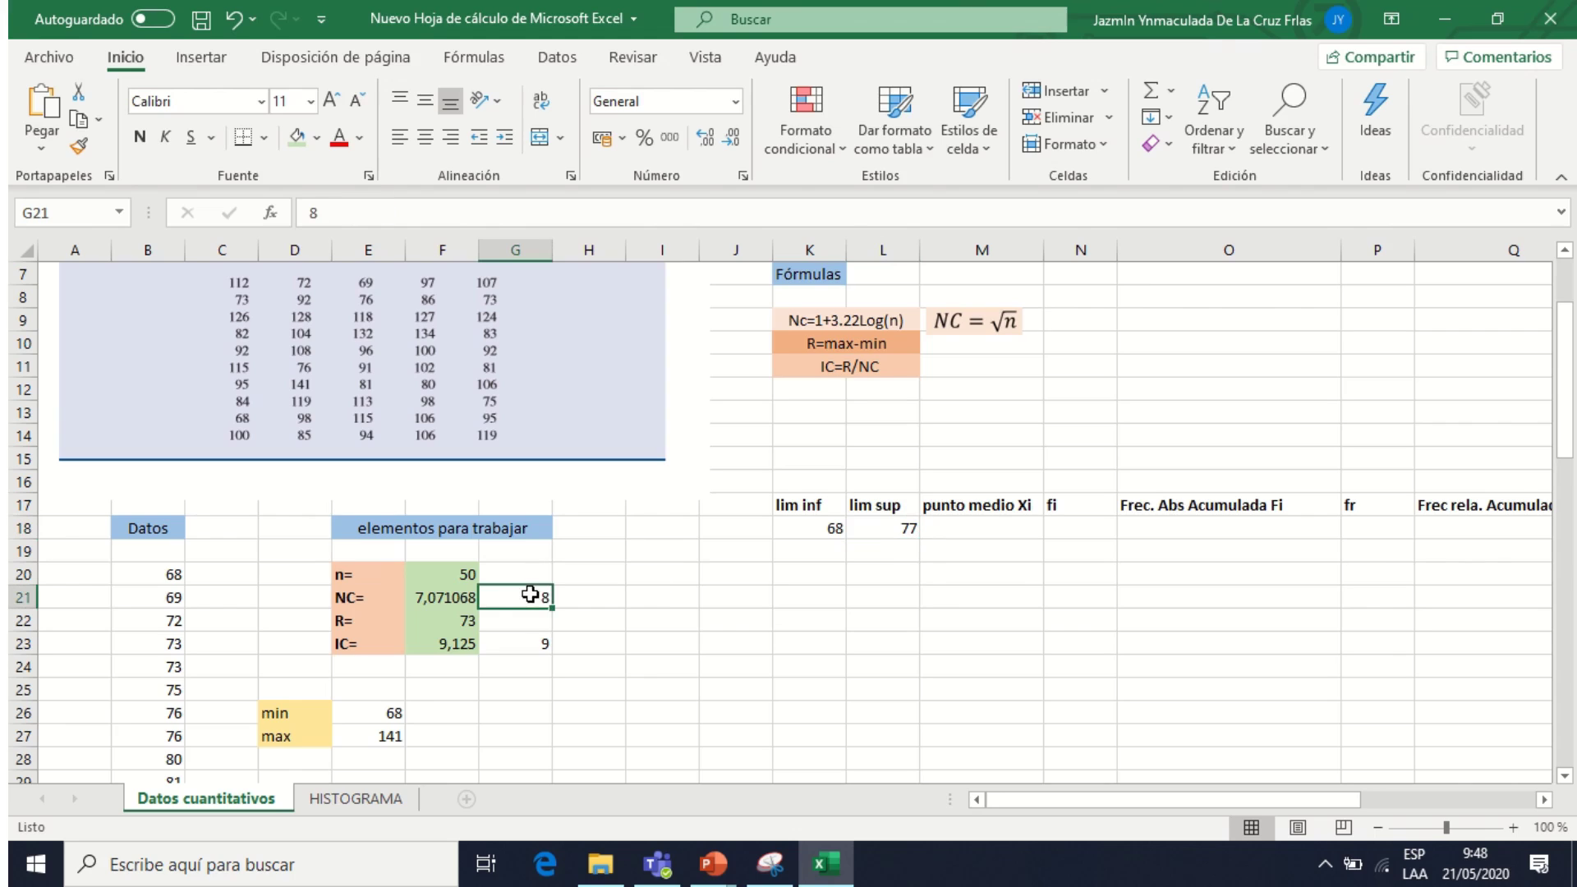
click(875, 528)
drag(919, 539, 907, 700)
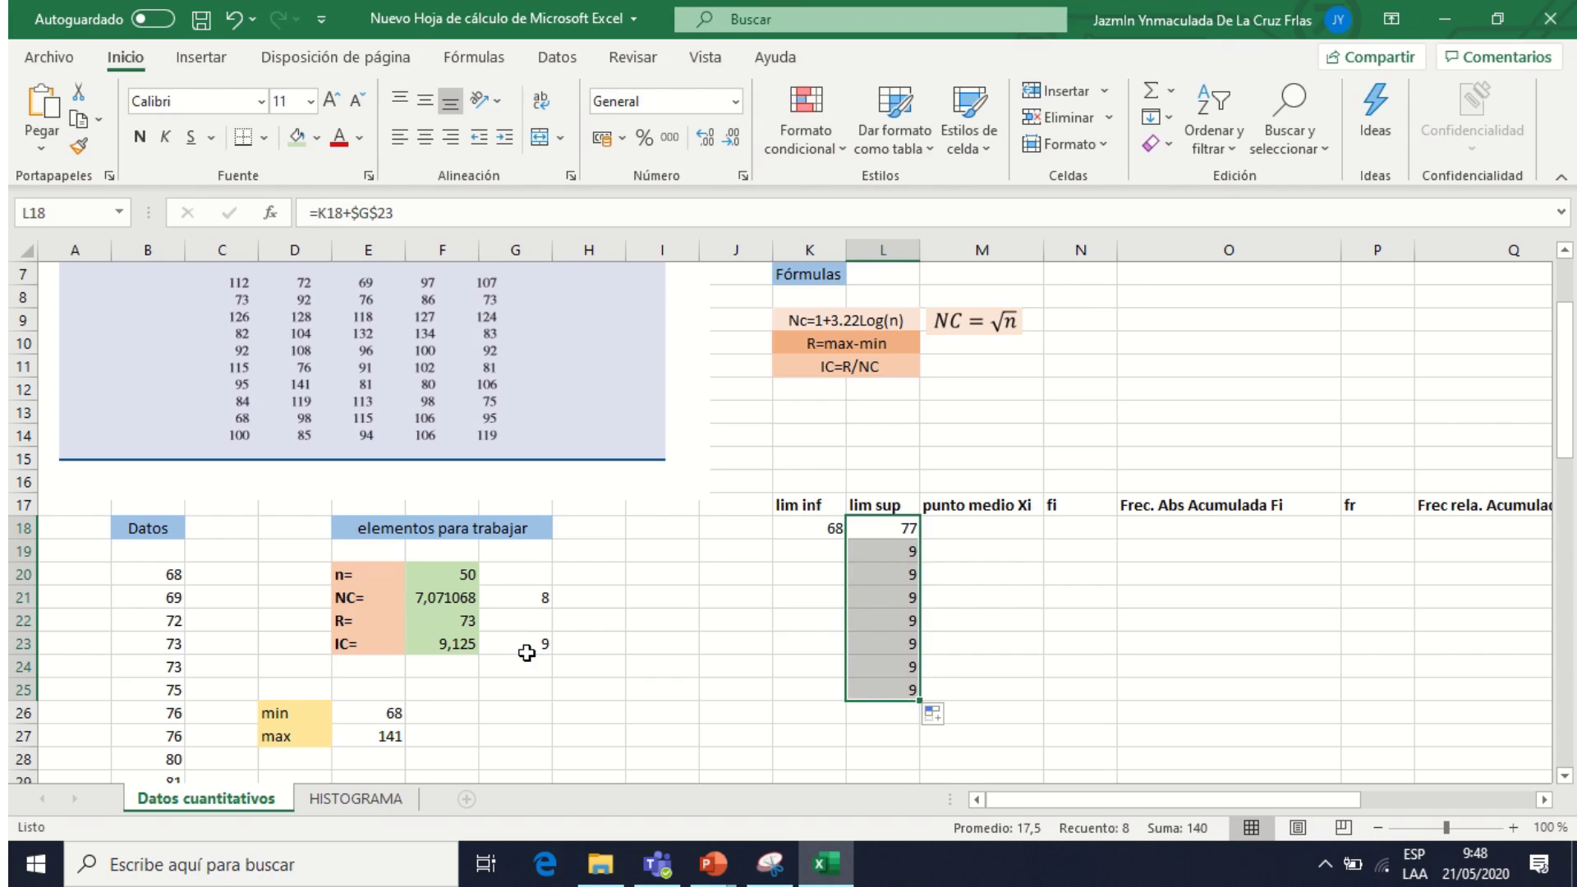
- Enter 77, the first class's upper limit, as the second lower limit in K19
click(821, 556)
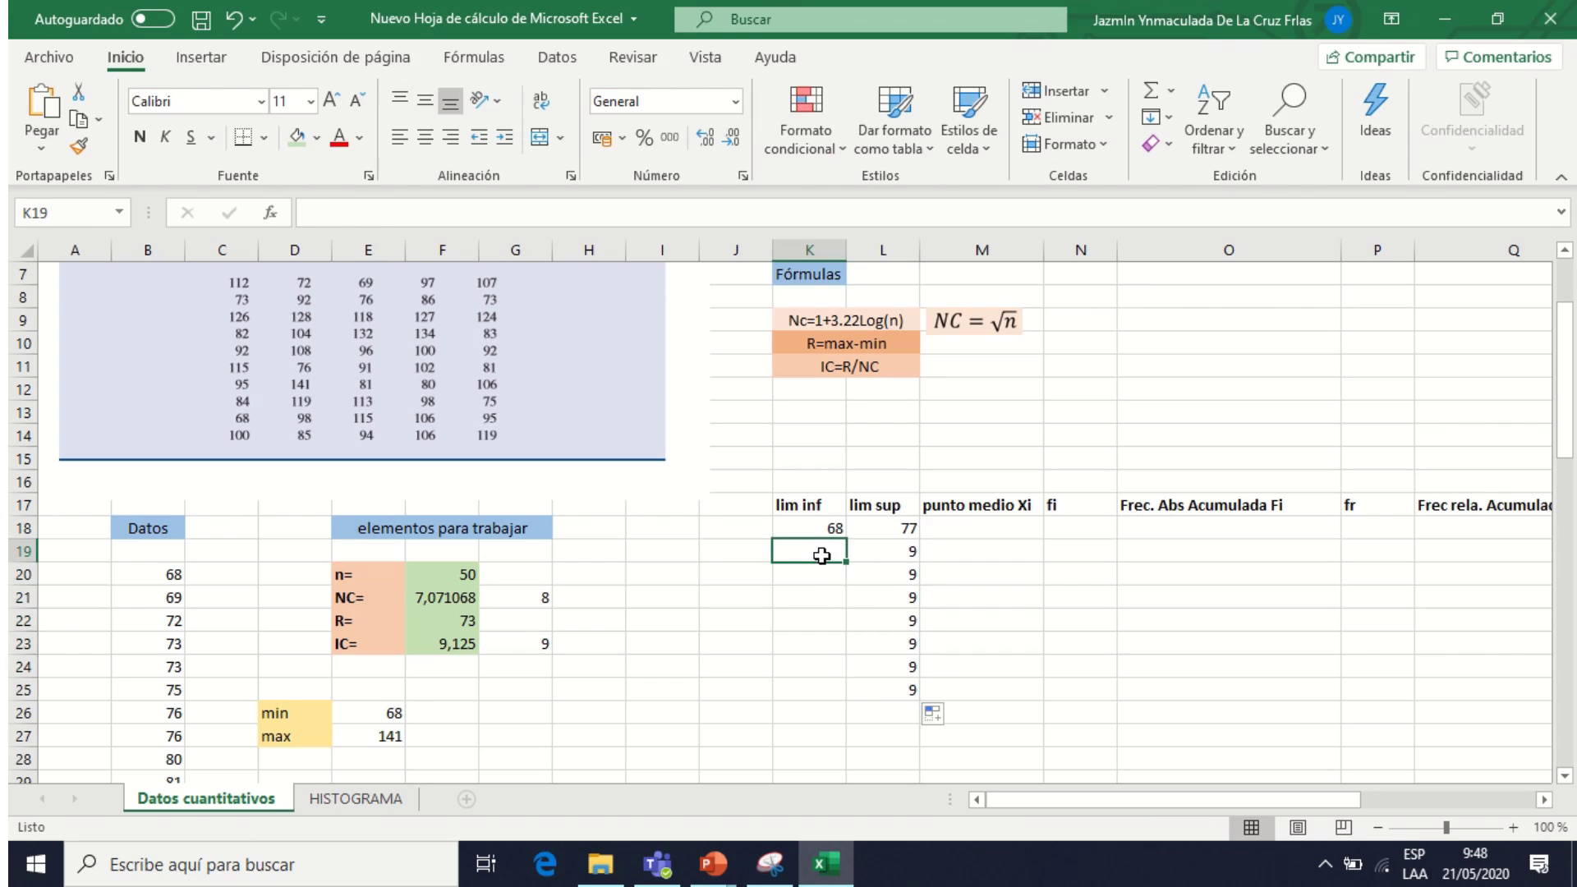
click(908, 526)
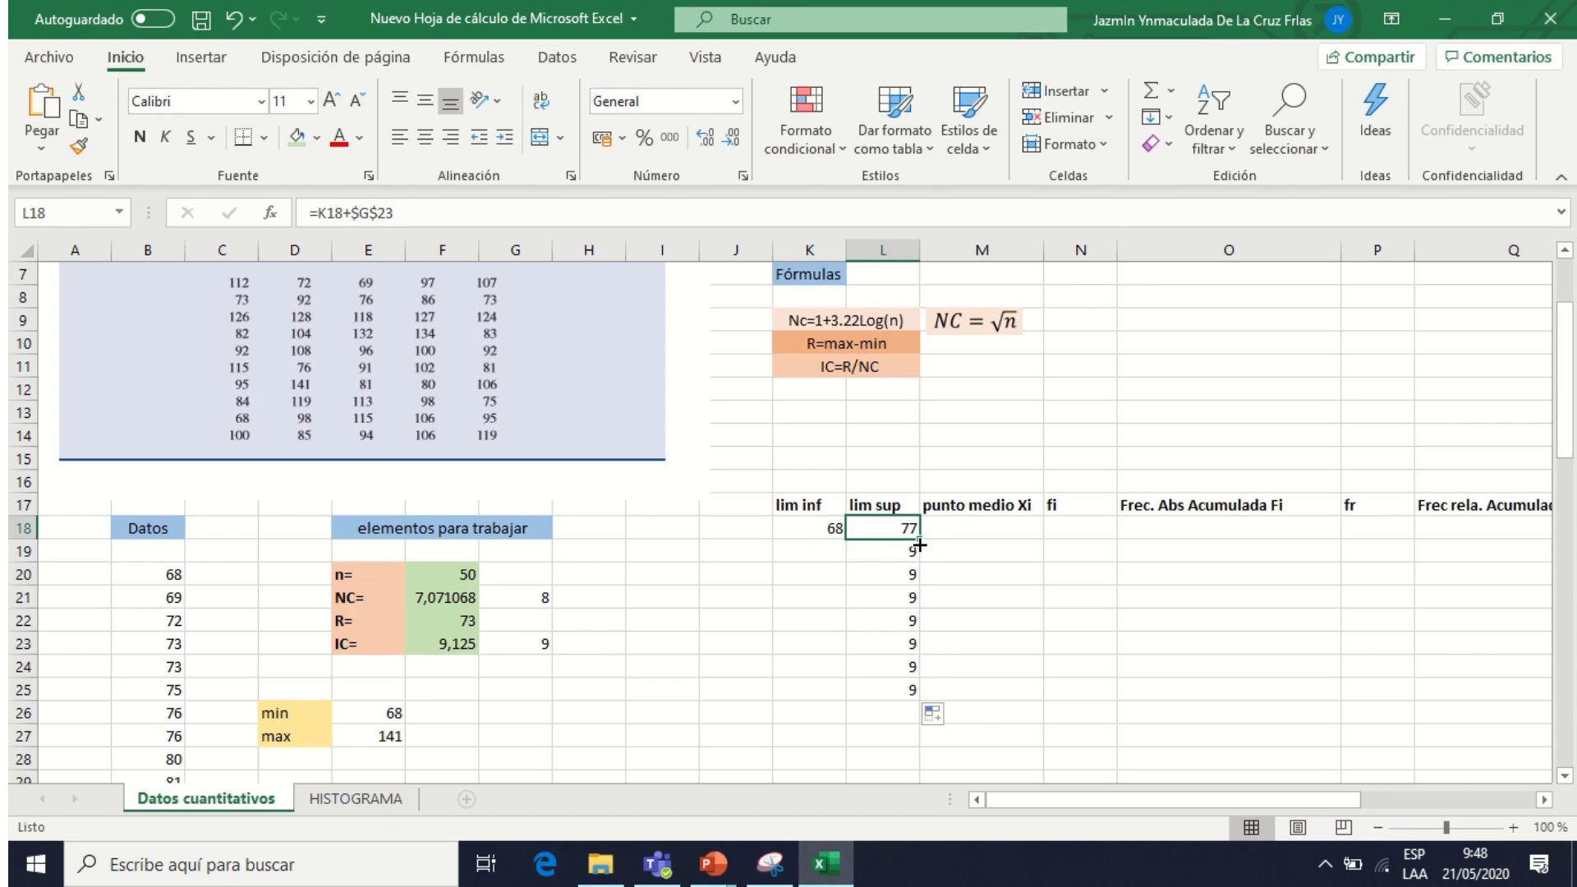
click(831, 553)
text(=)
text(77)
key(Return)
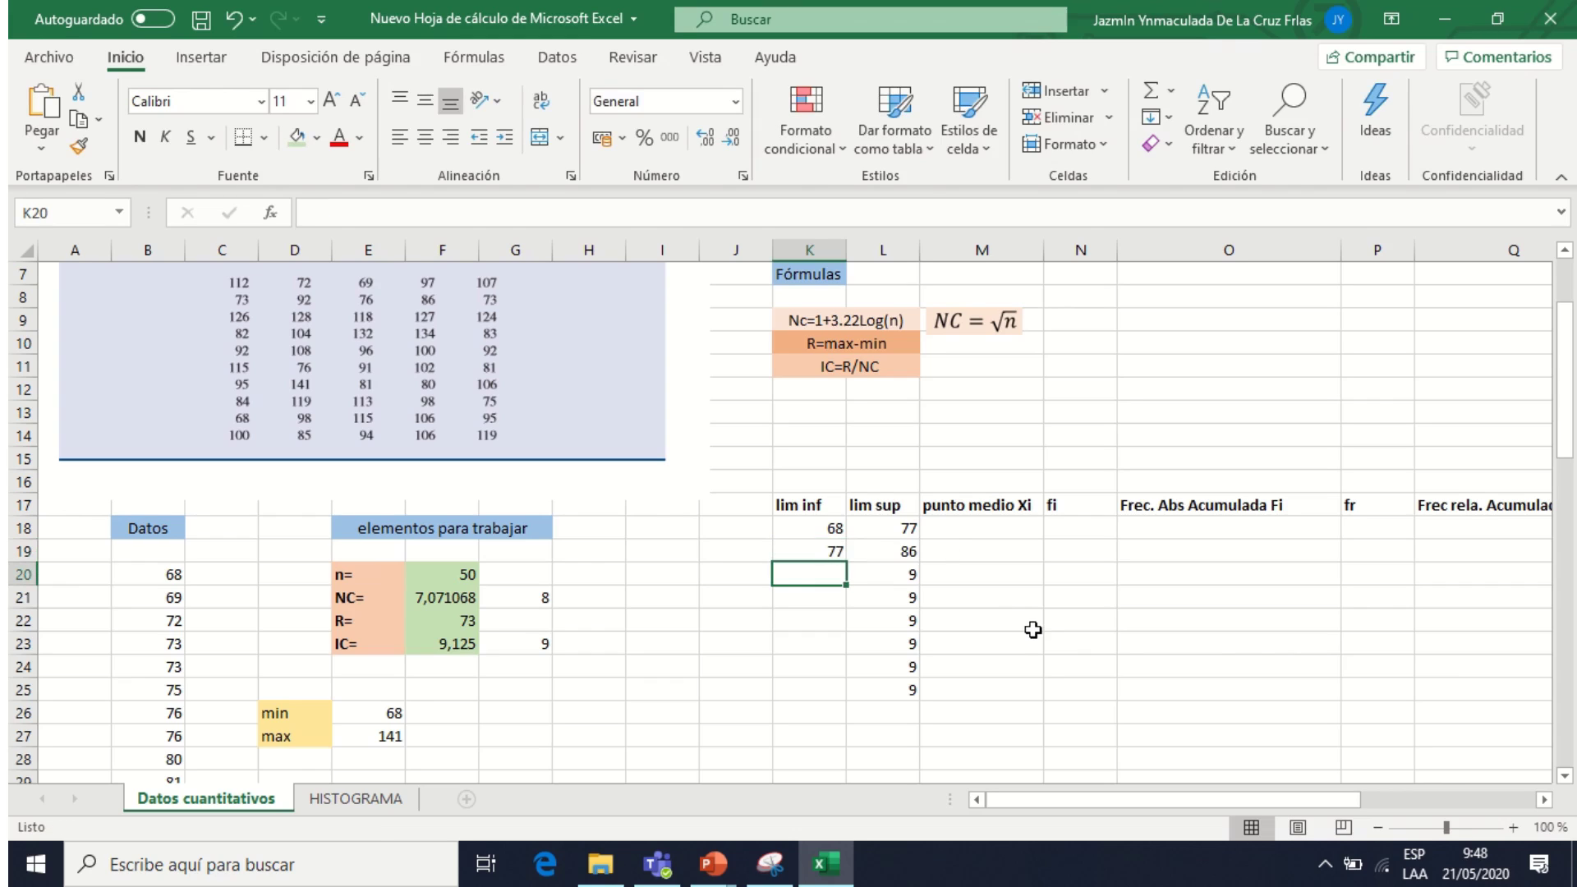
- Enter the remaining lower limits 86, 95, 104, 113, 122 and 131 in cells K20 through K25
text(86)
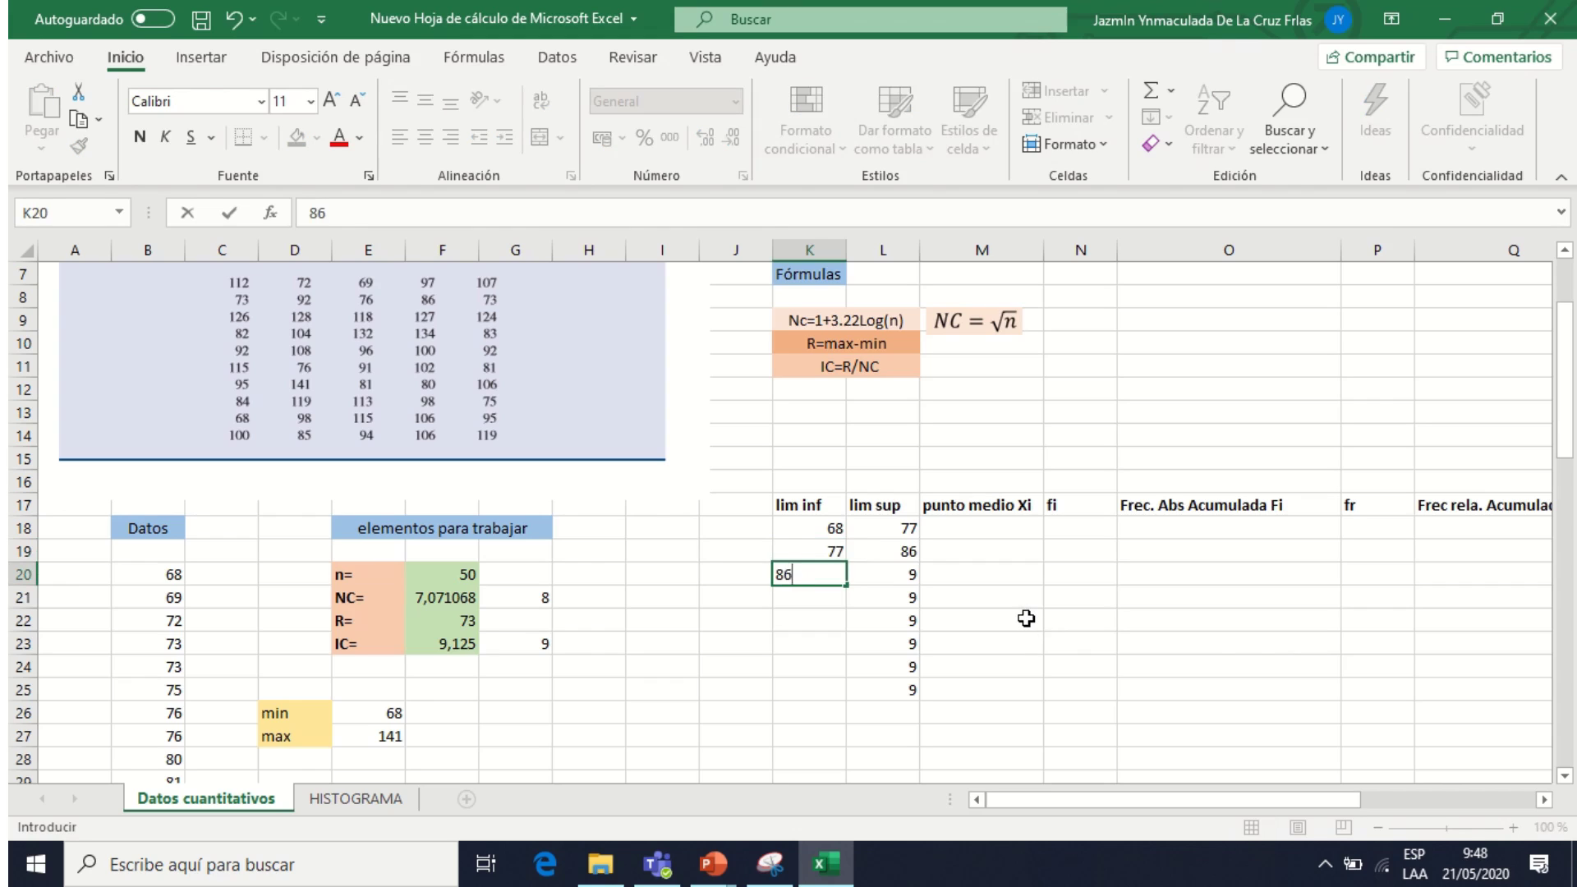
key(Return)
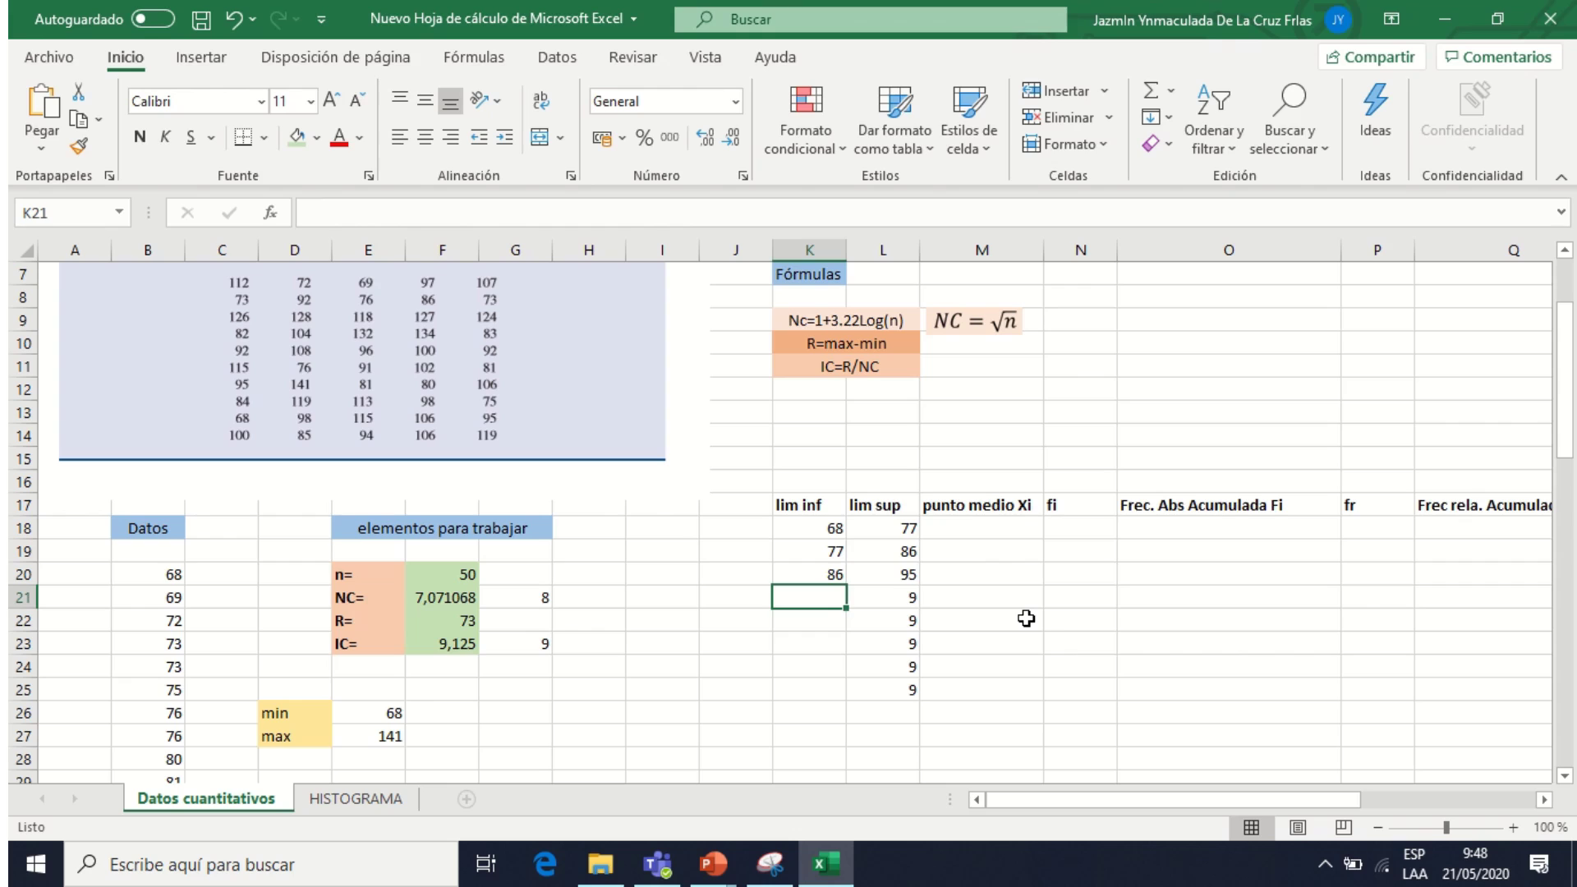
text(95)
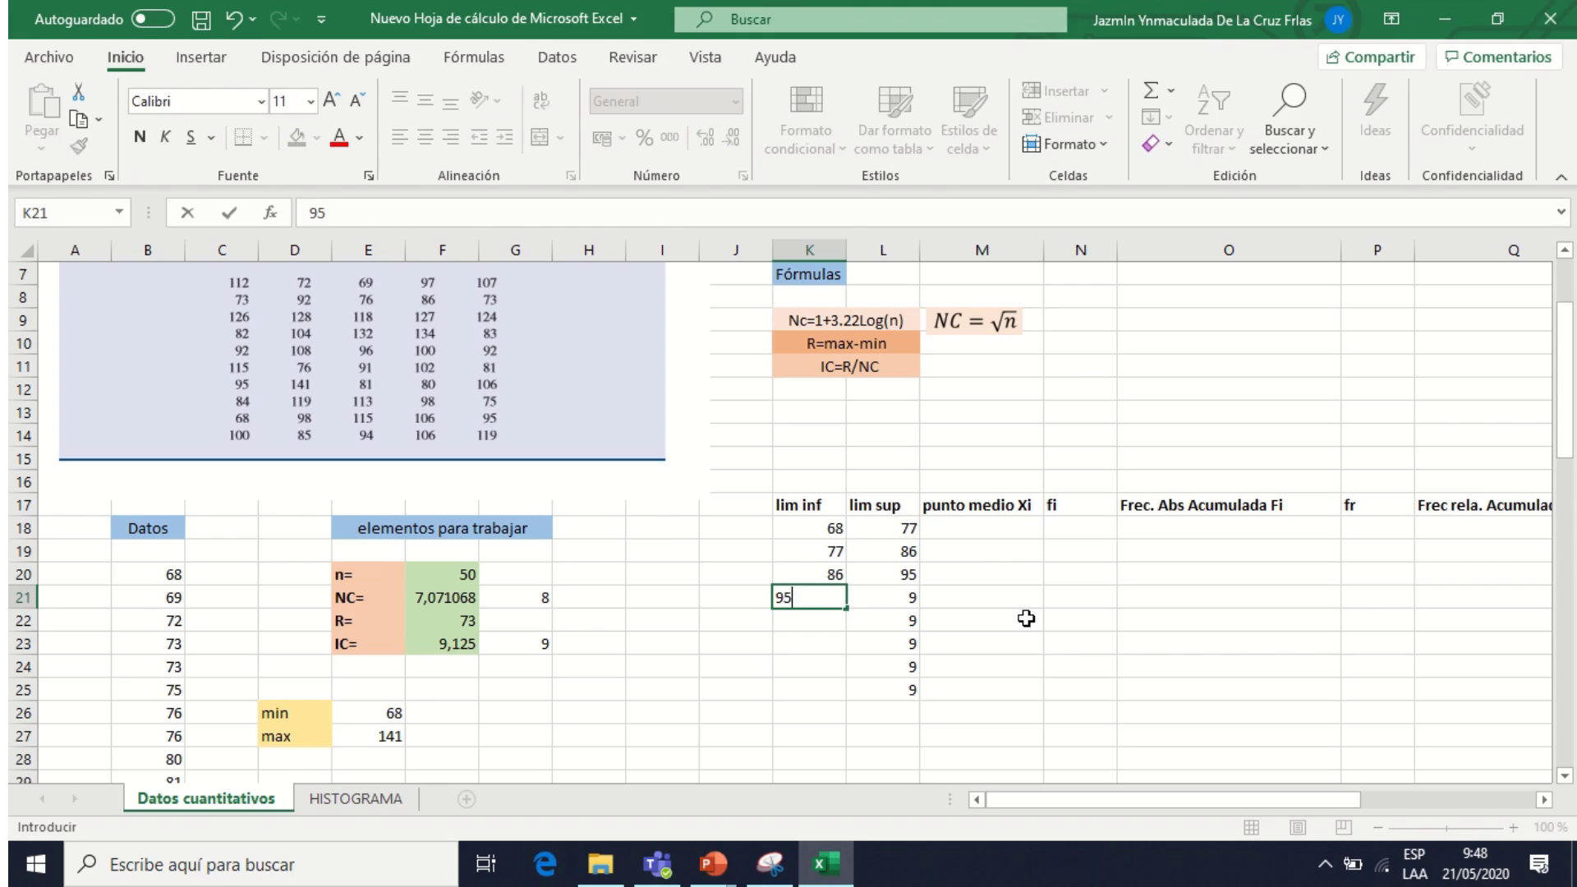
key(Return)
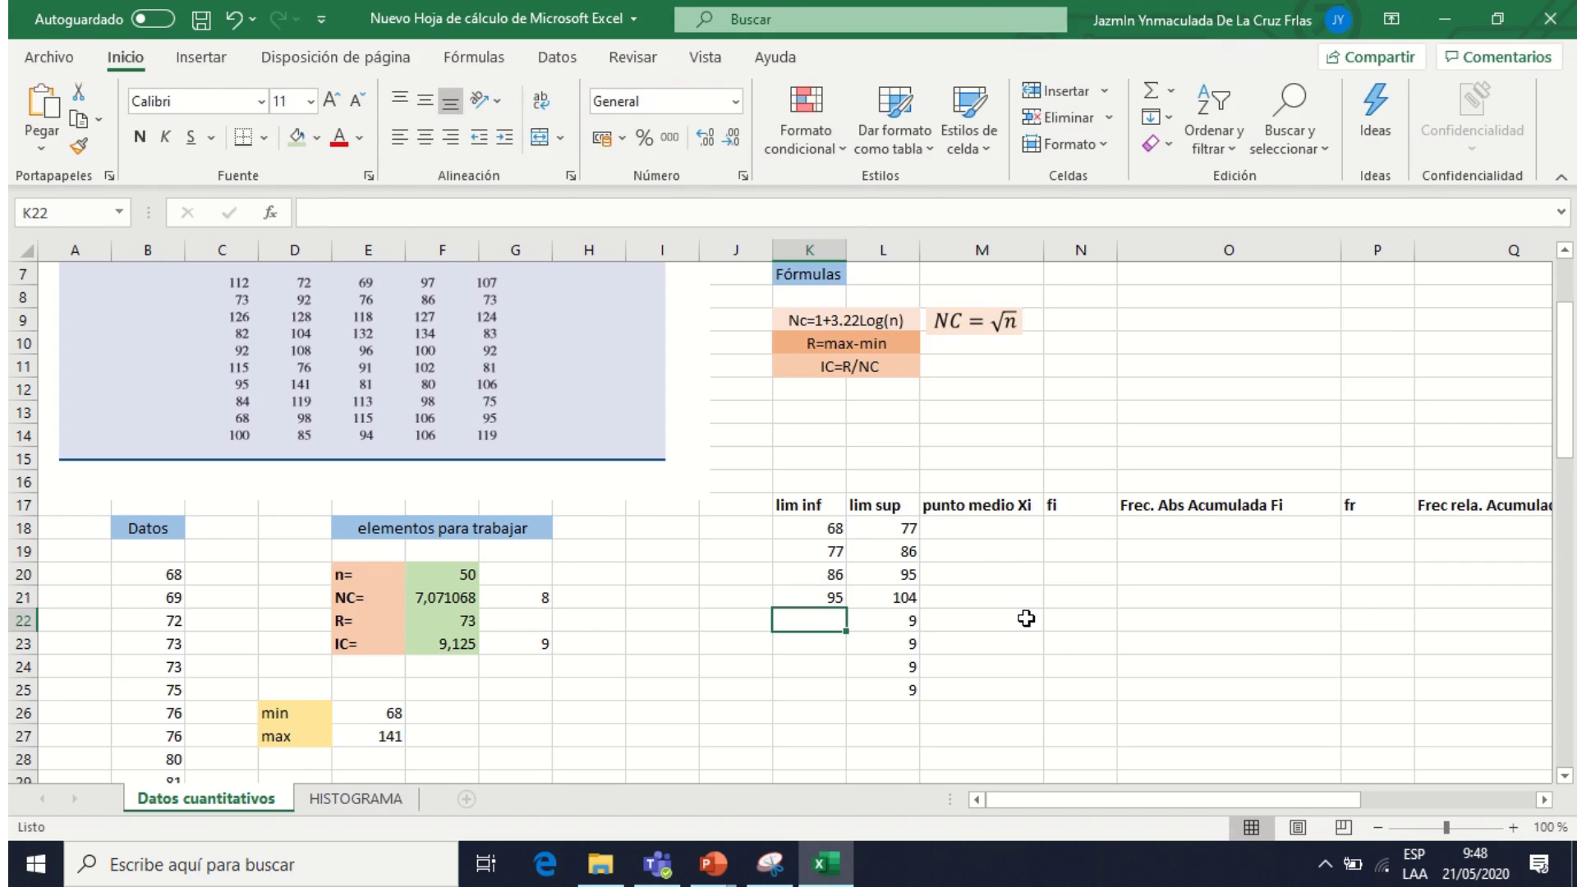
text(104)
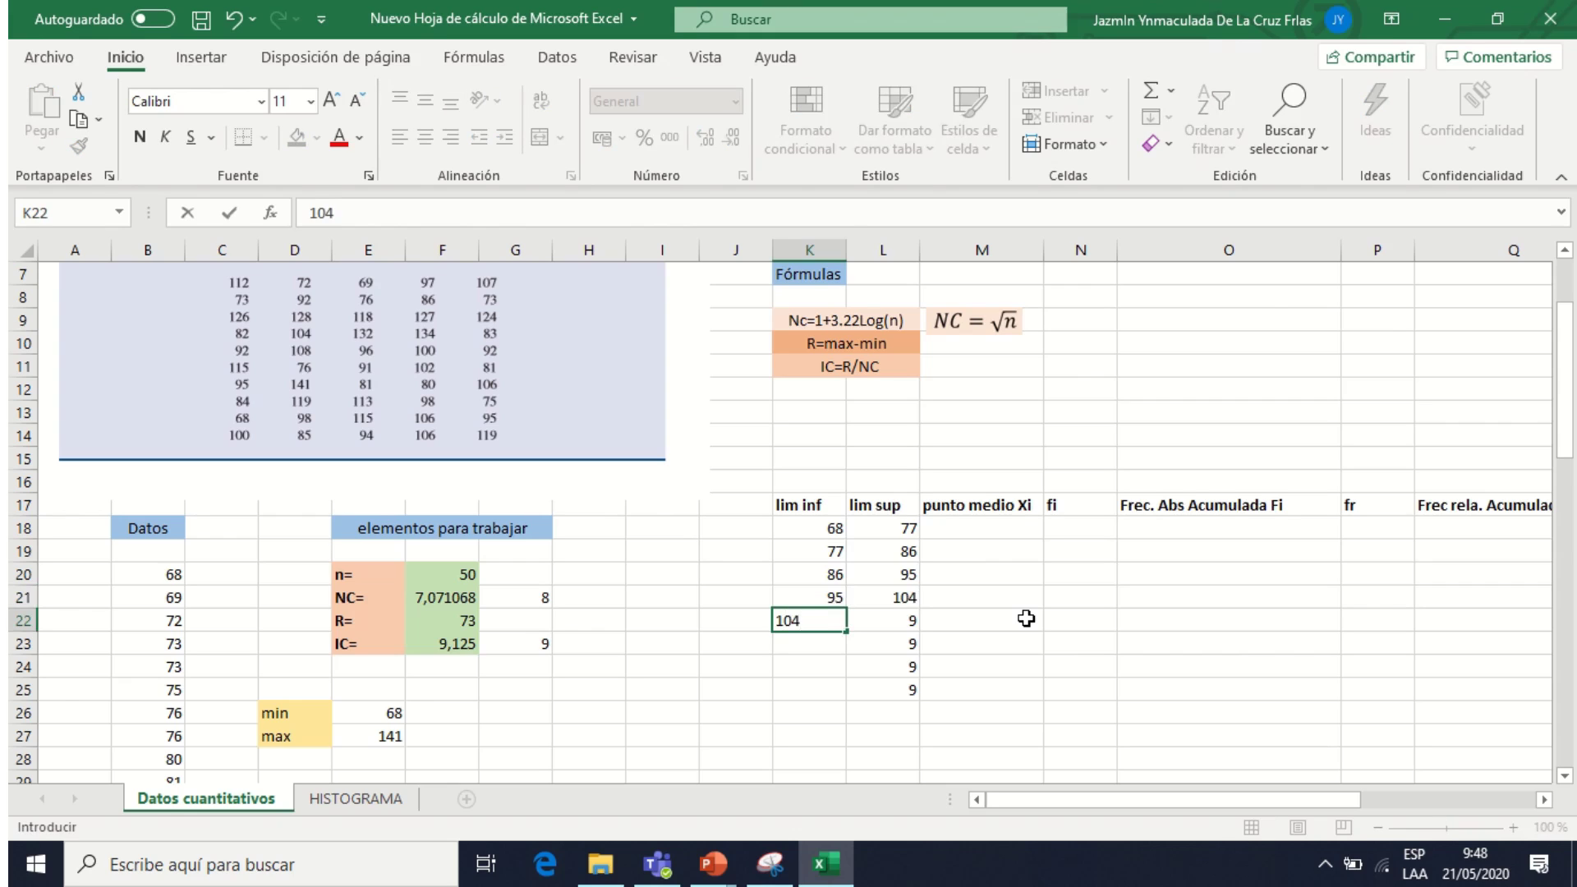
key(Return)
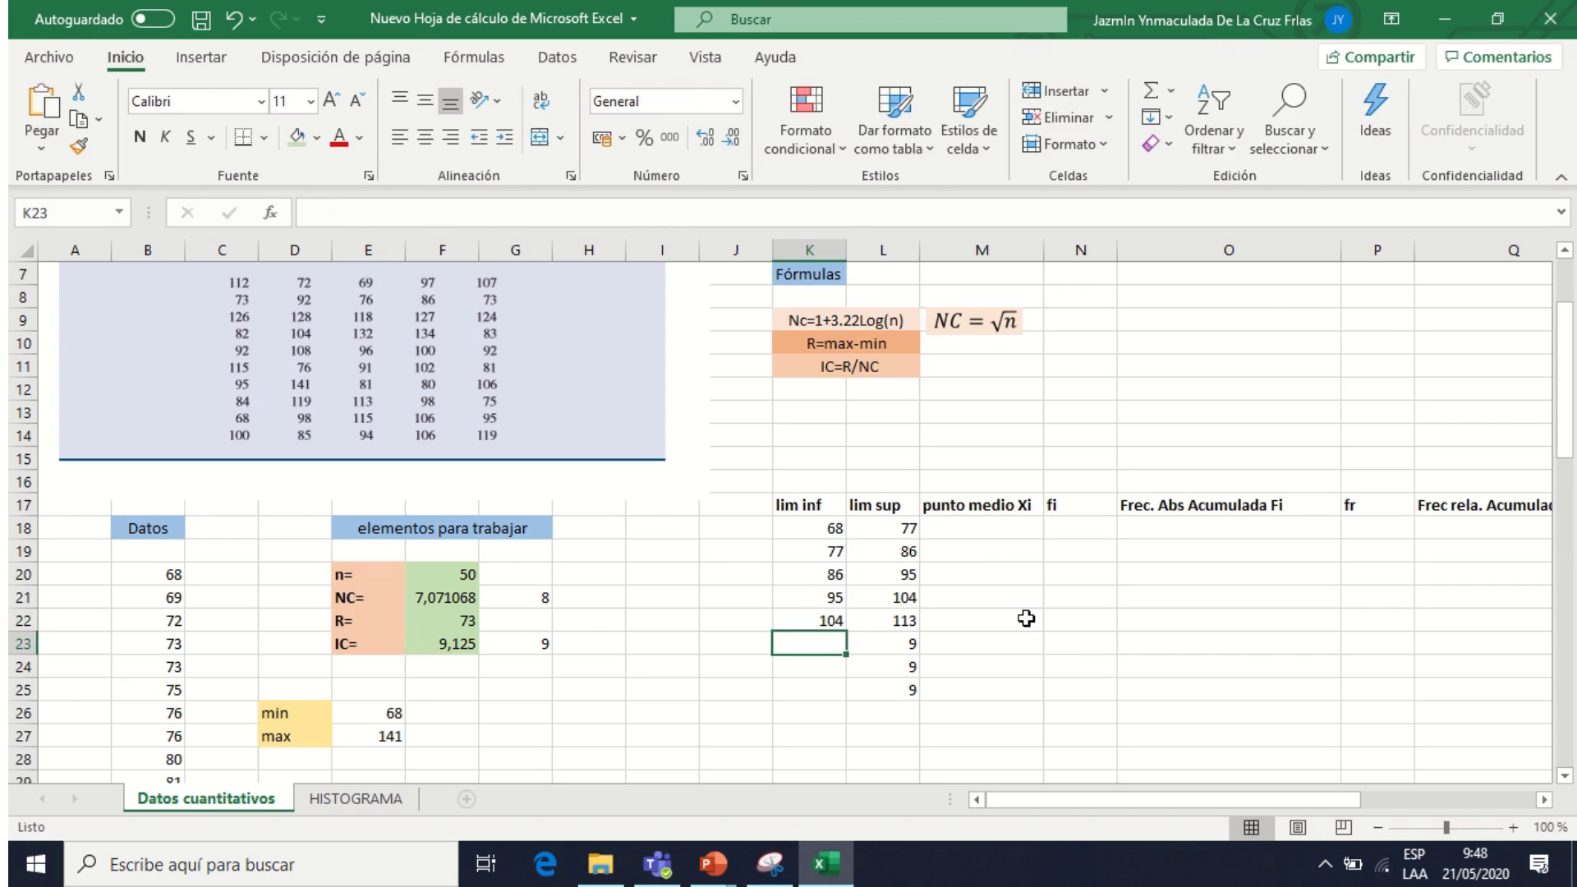
text(113)
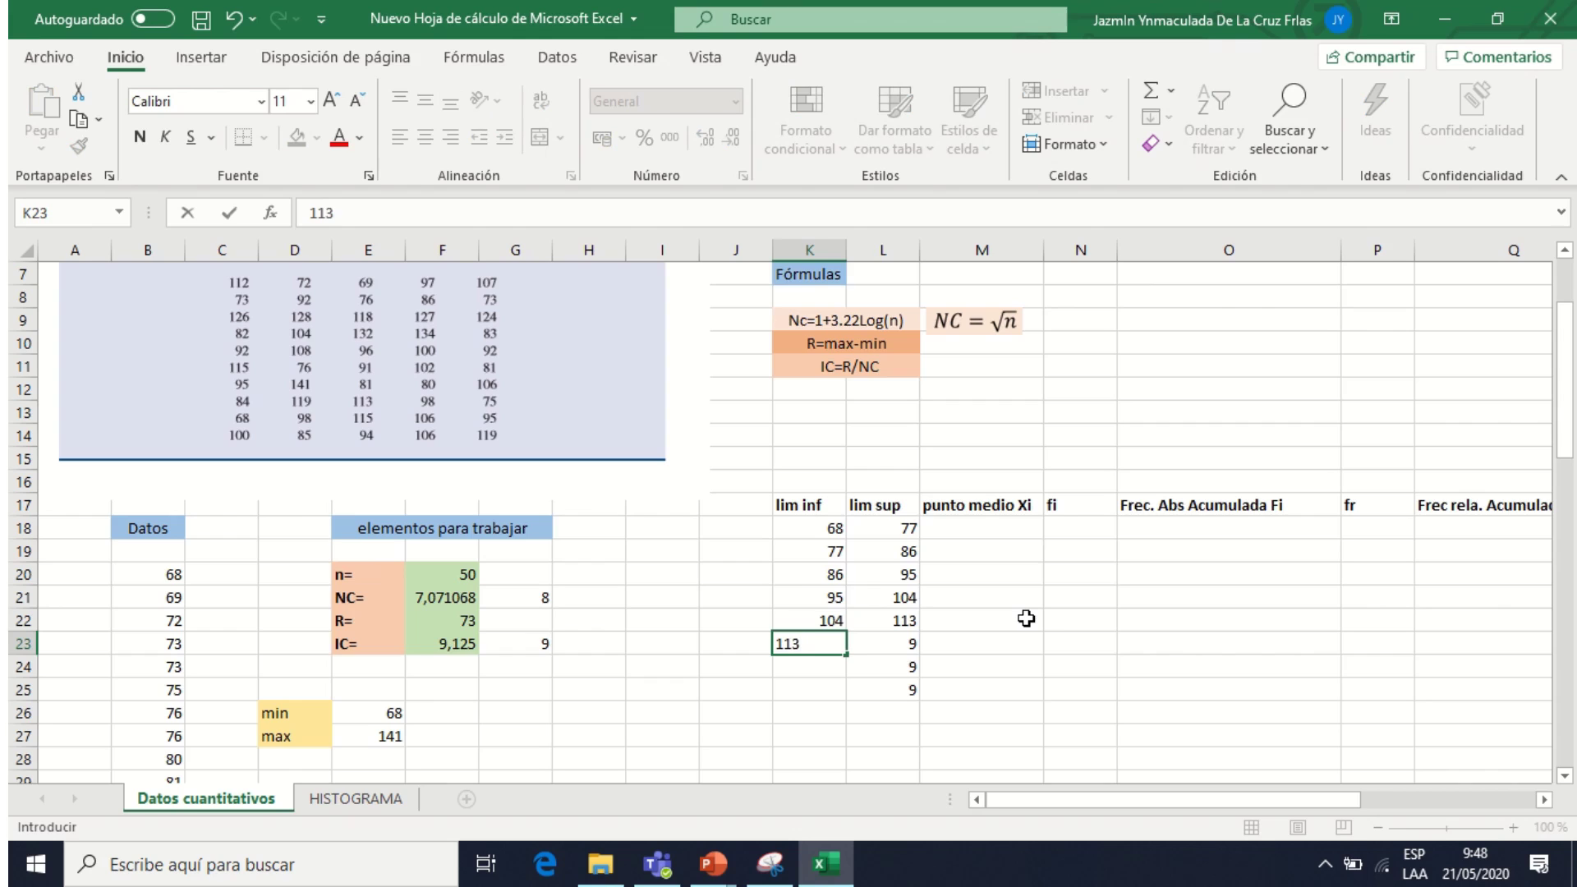
key(Return)
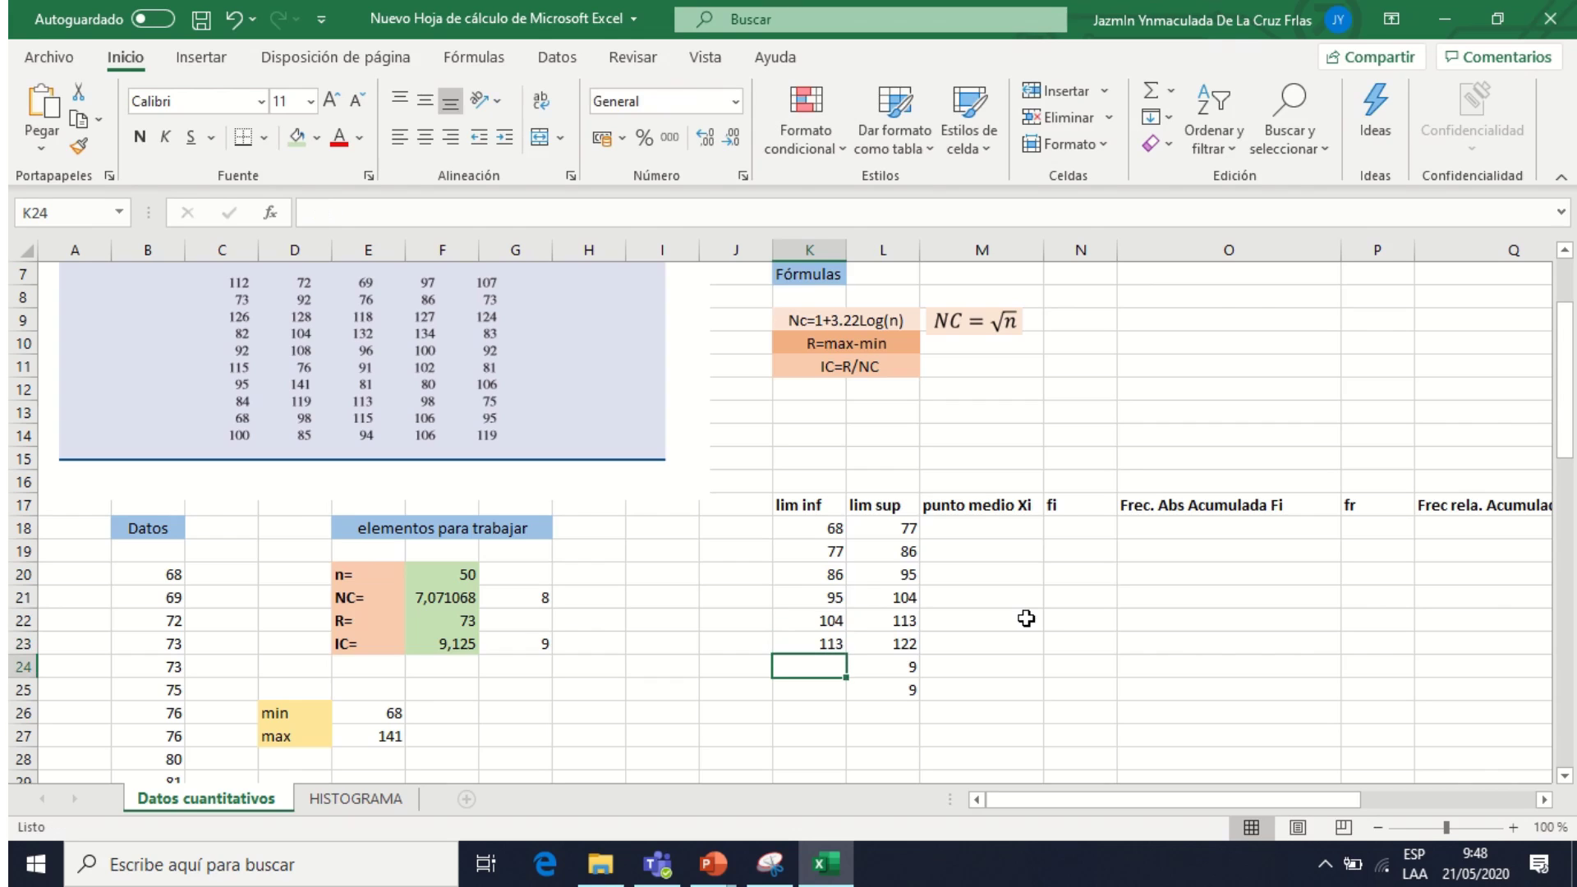
text(122)
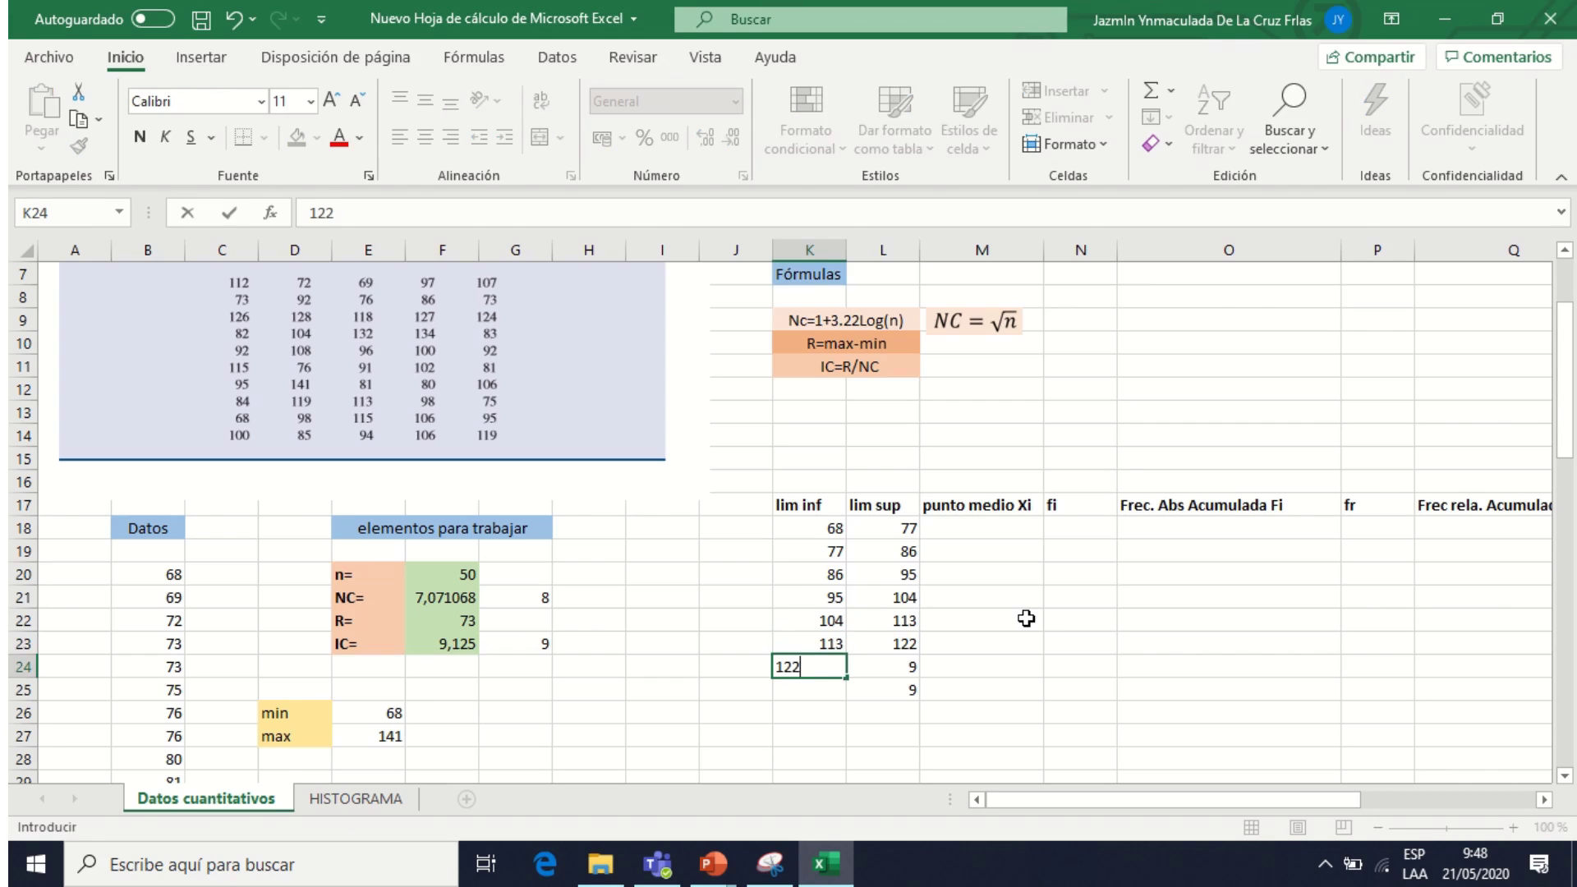
key(Return)
text(131)
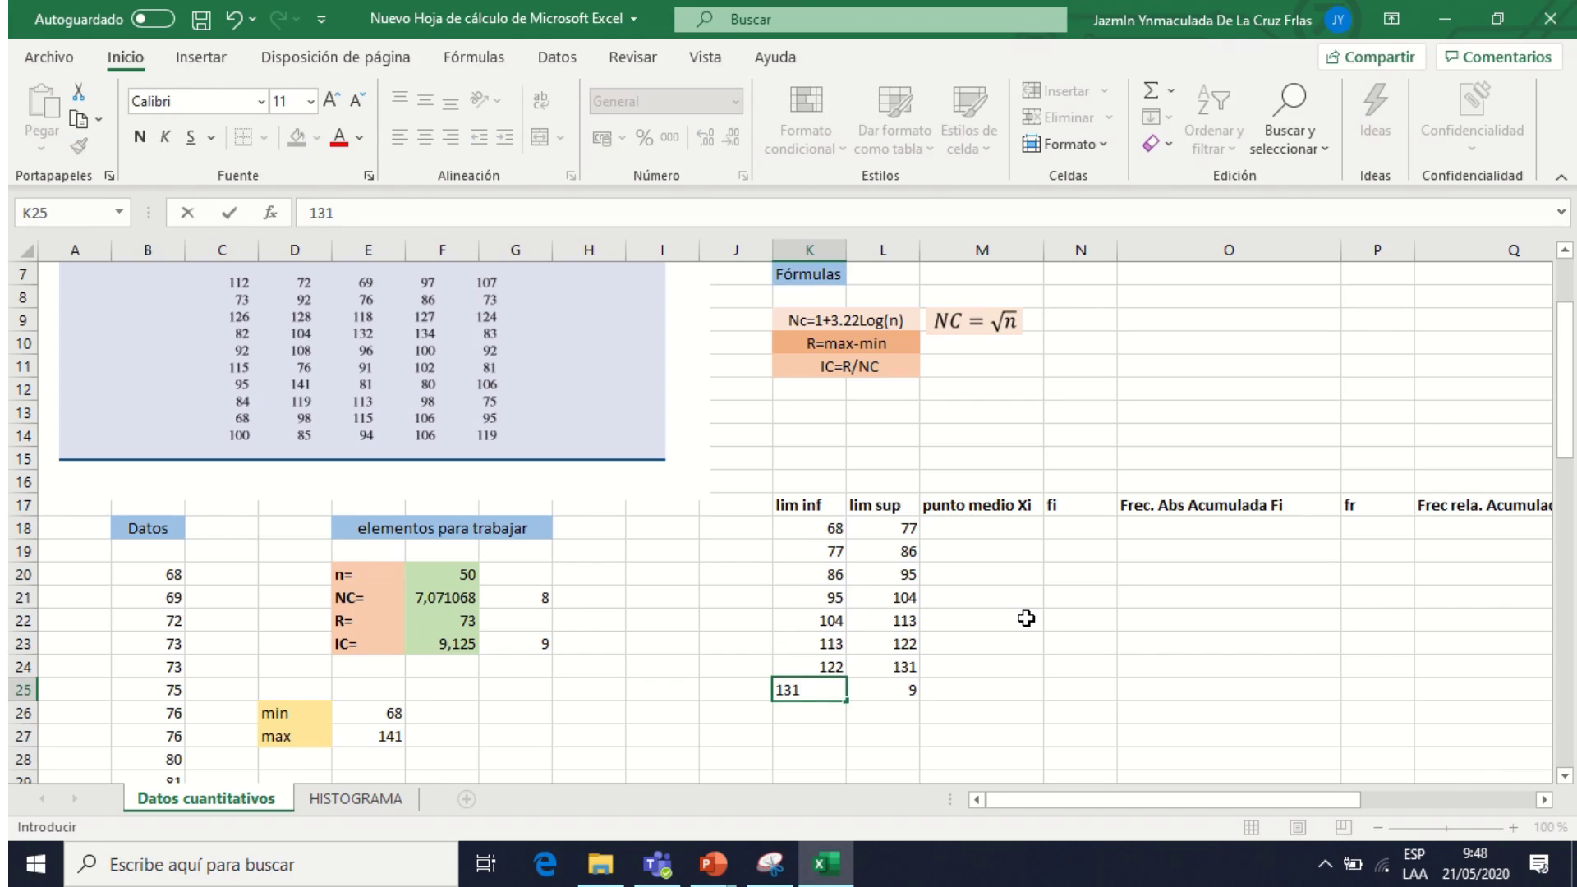
key(Return)
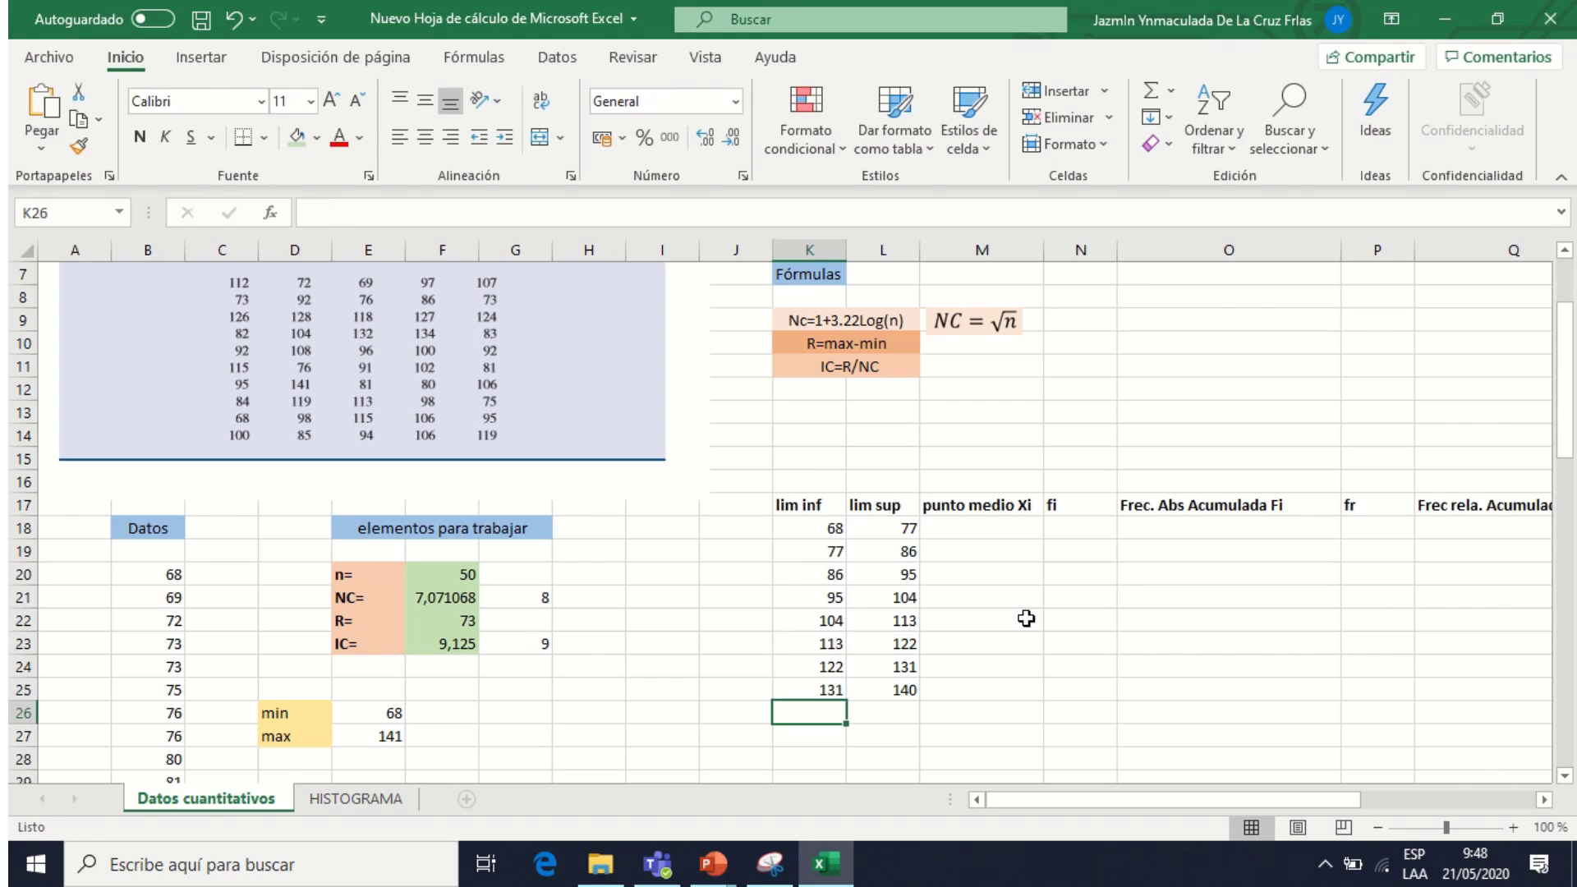
- Compare the last upper limit in L25 with the data maximum in E27 and the rounded class interval in G23
click(905, 689)
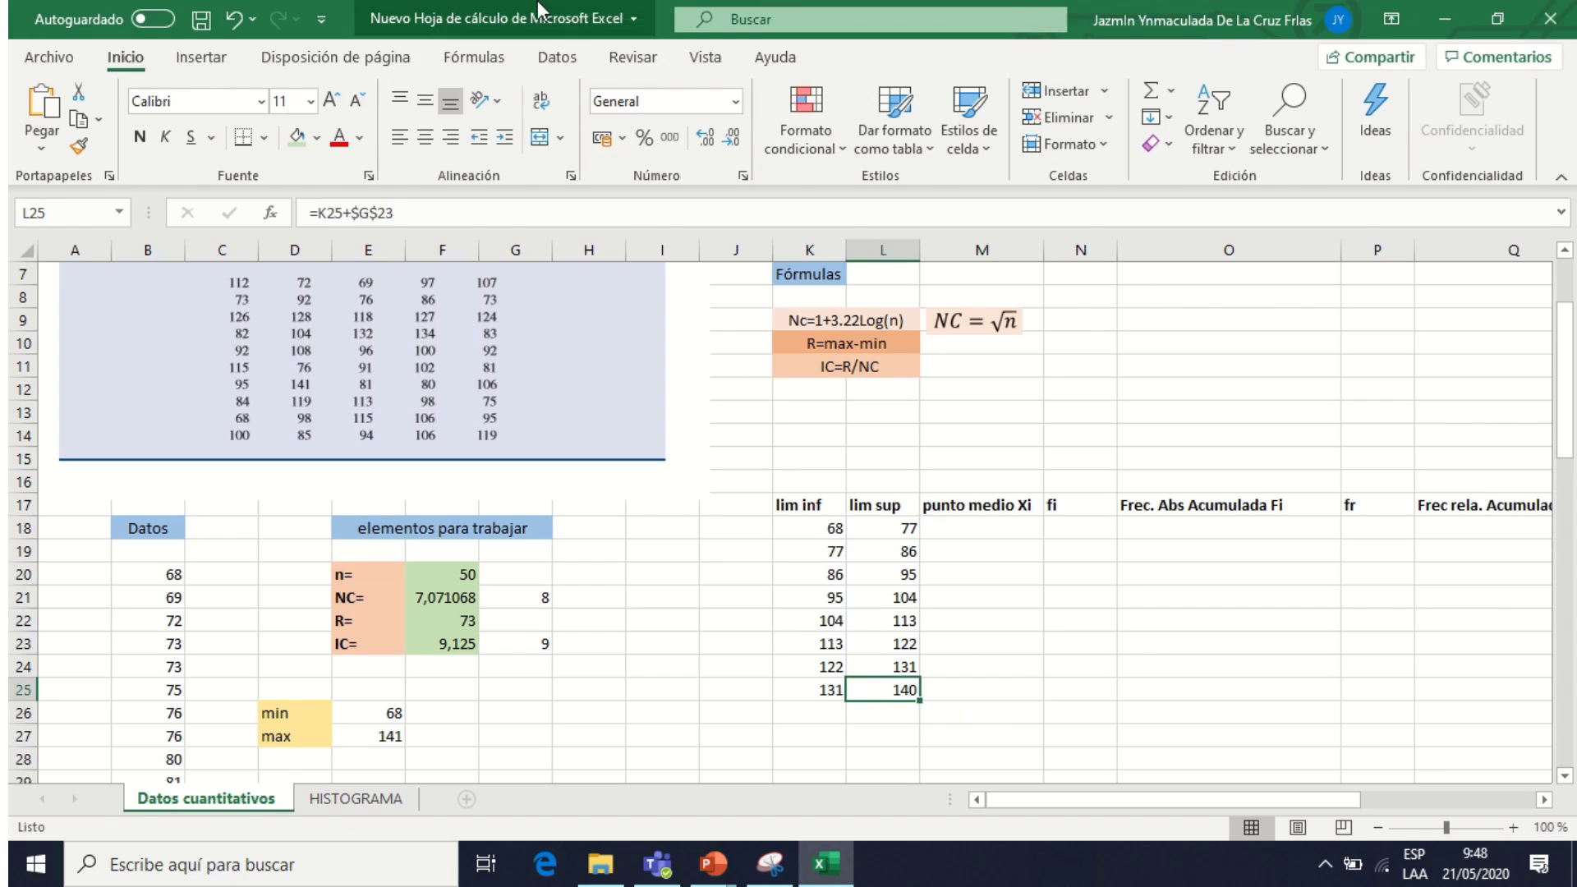
click(618, 62)
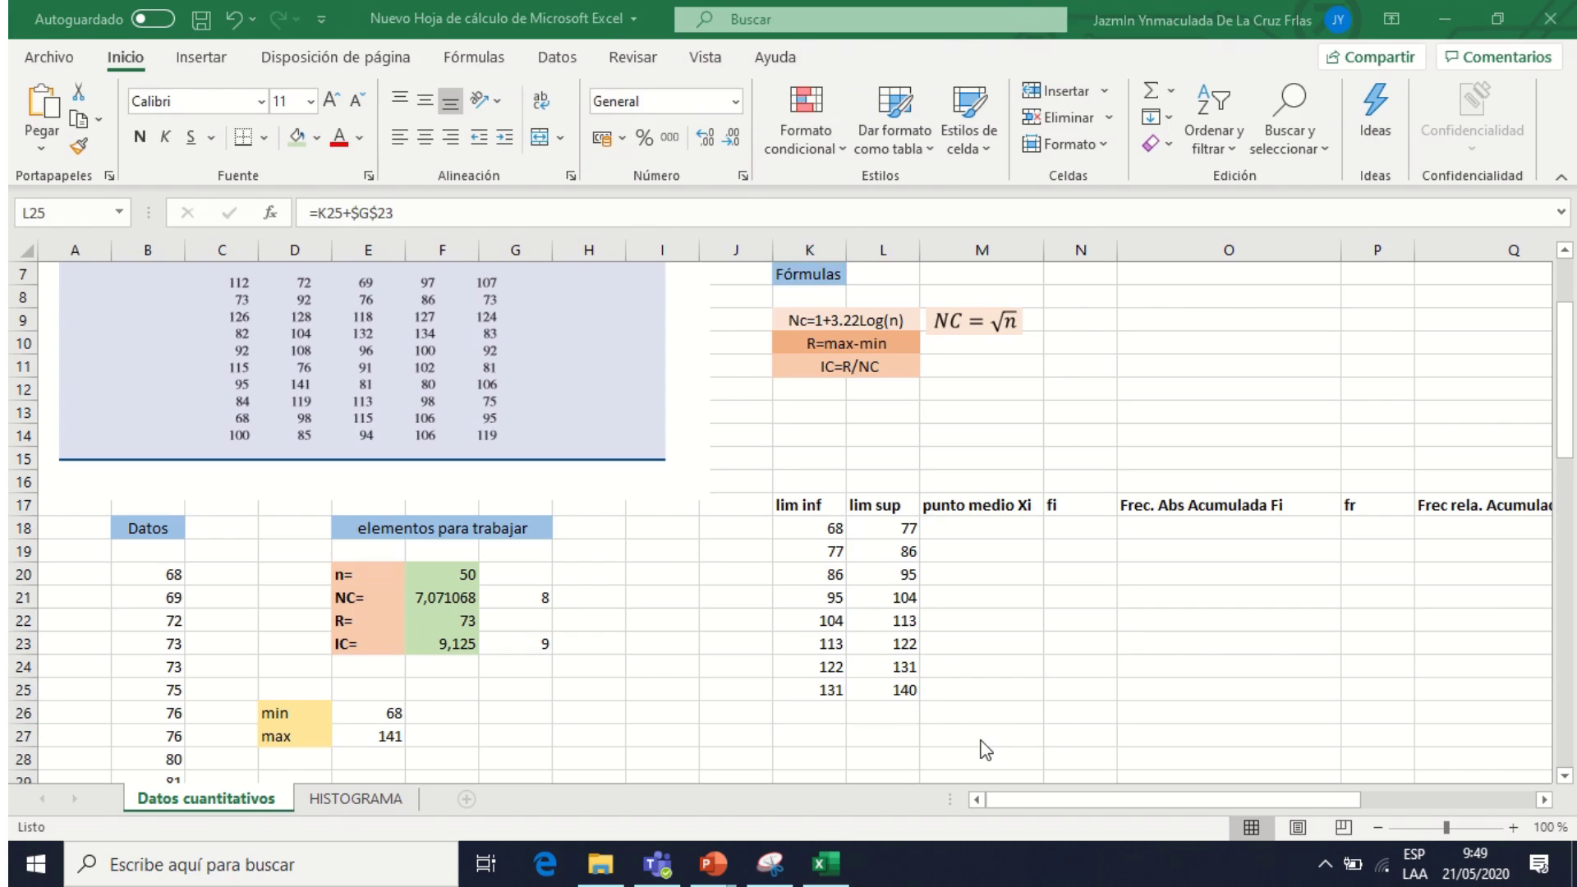
click(910, 691)
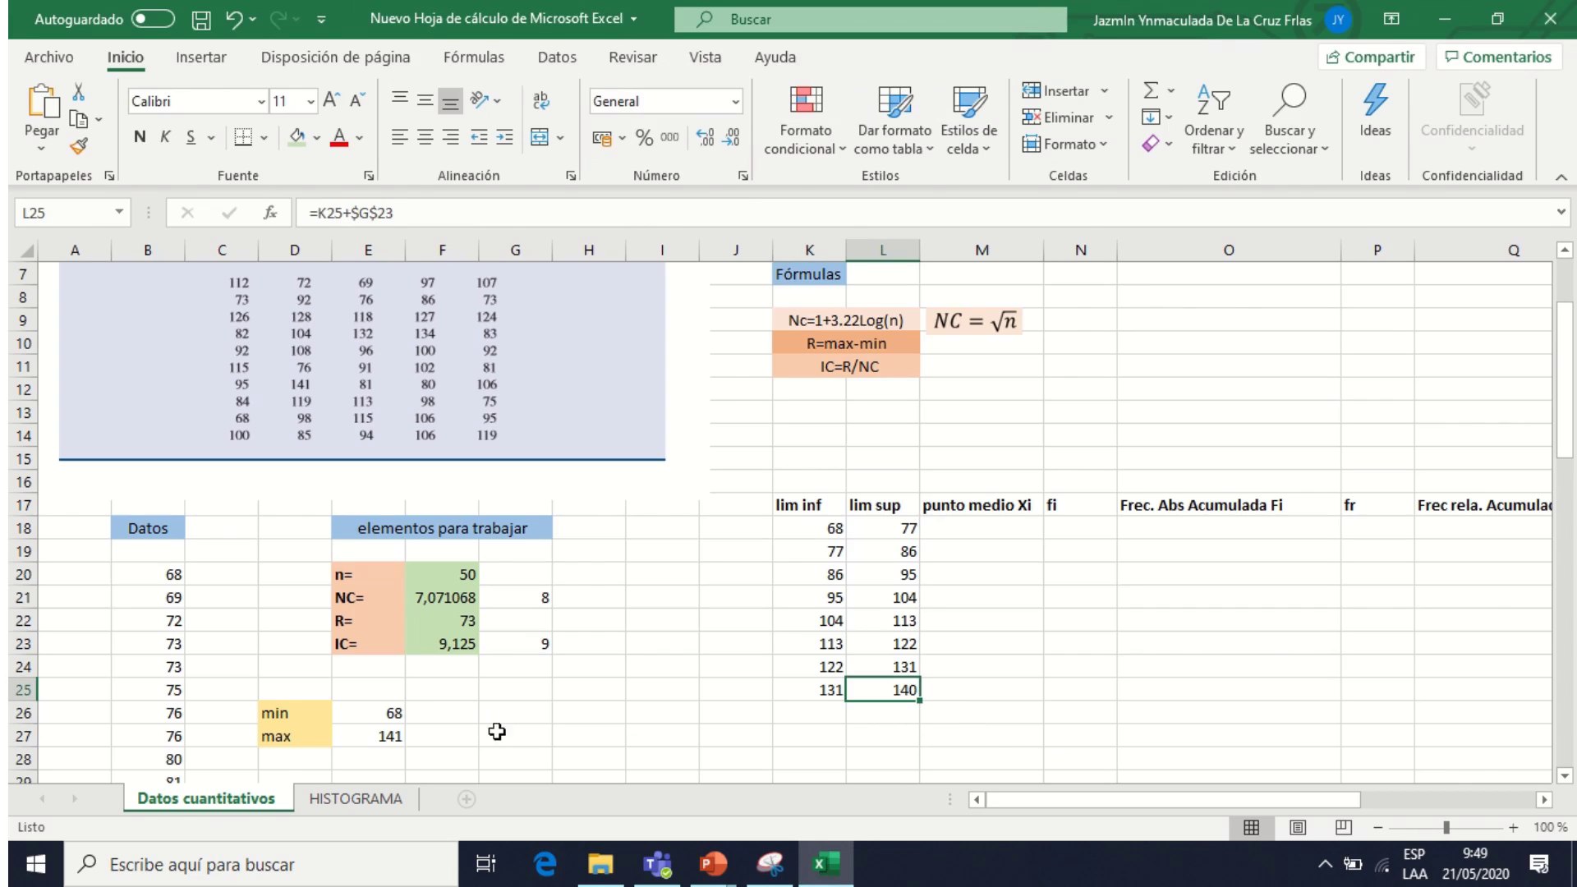
click(379, 737)
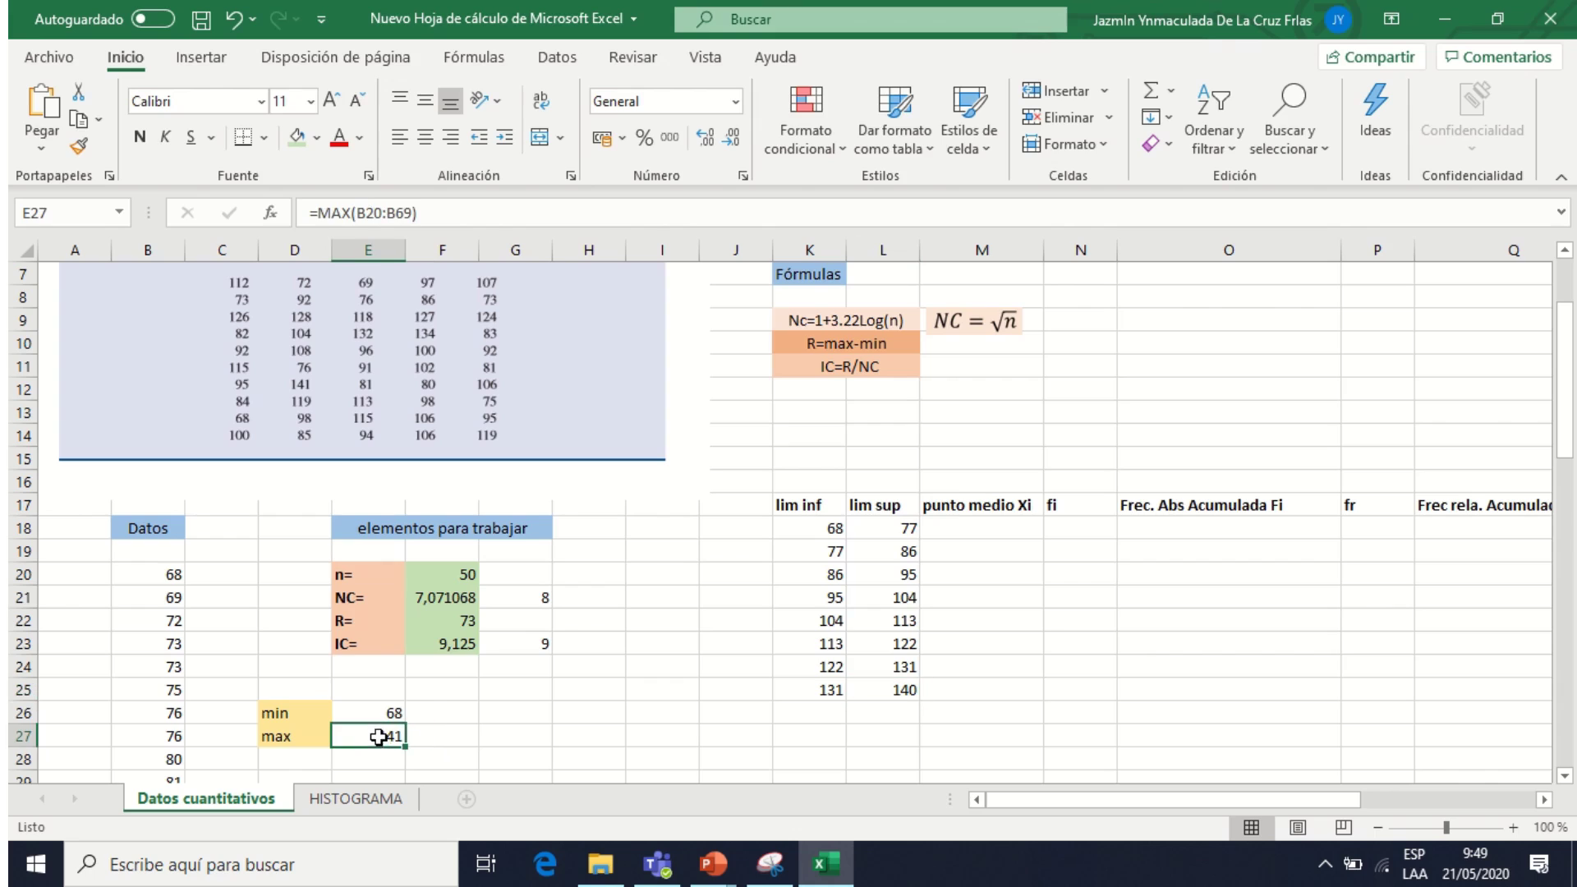
click(538, 645)
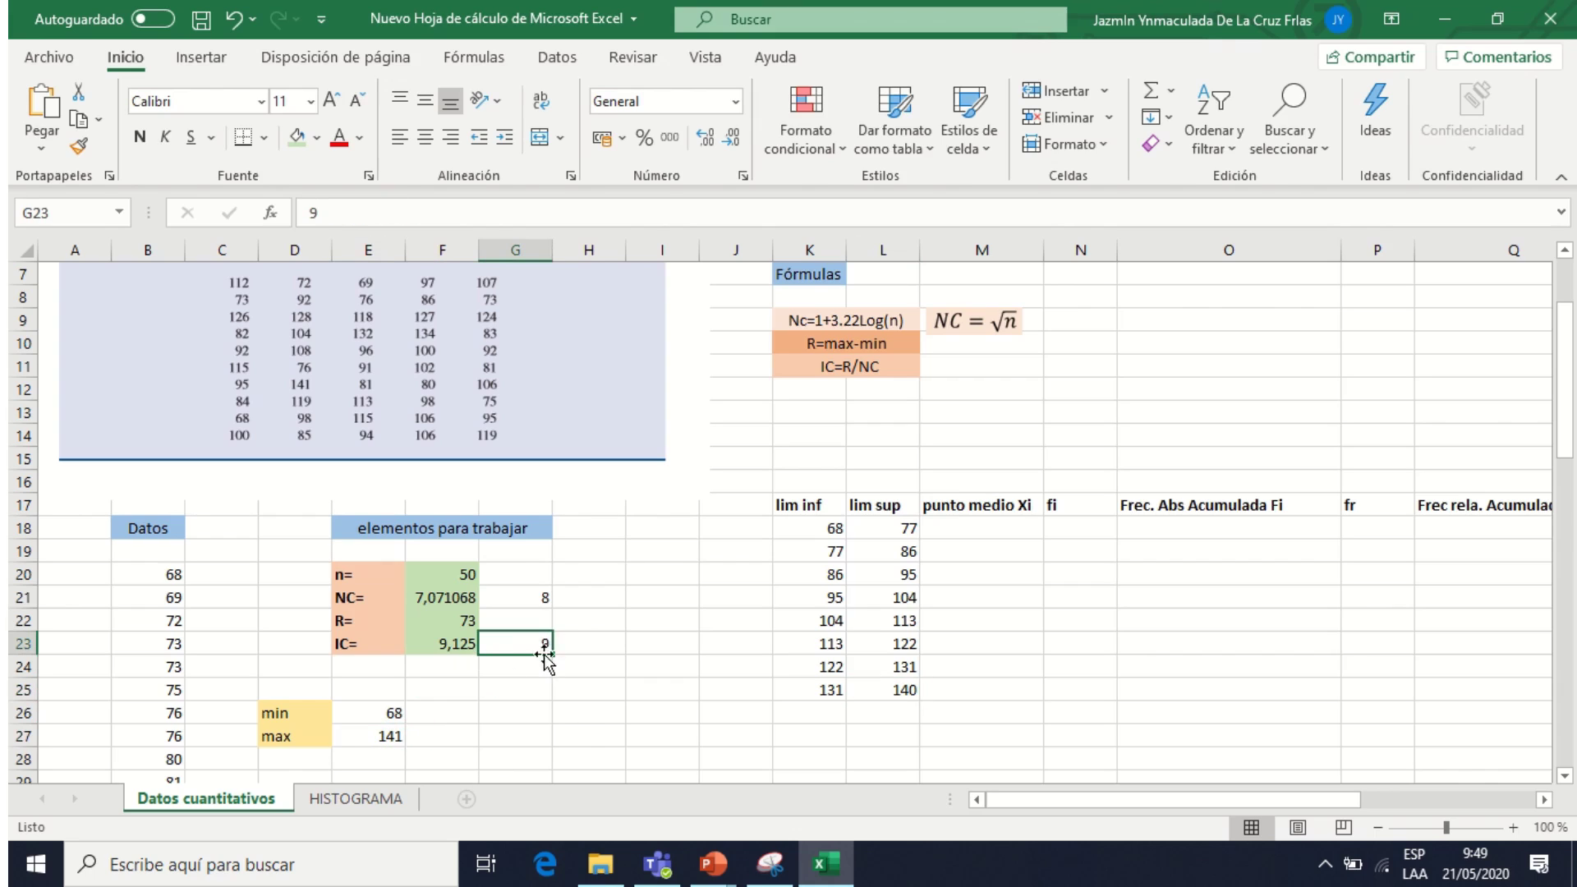
double_click(536, 645)
double_click(542, 644)
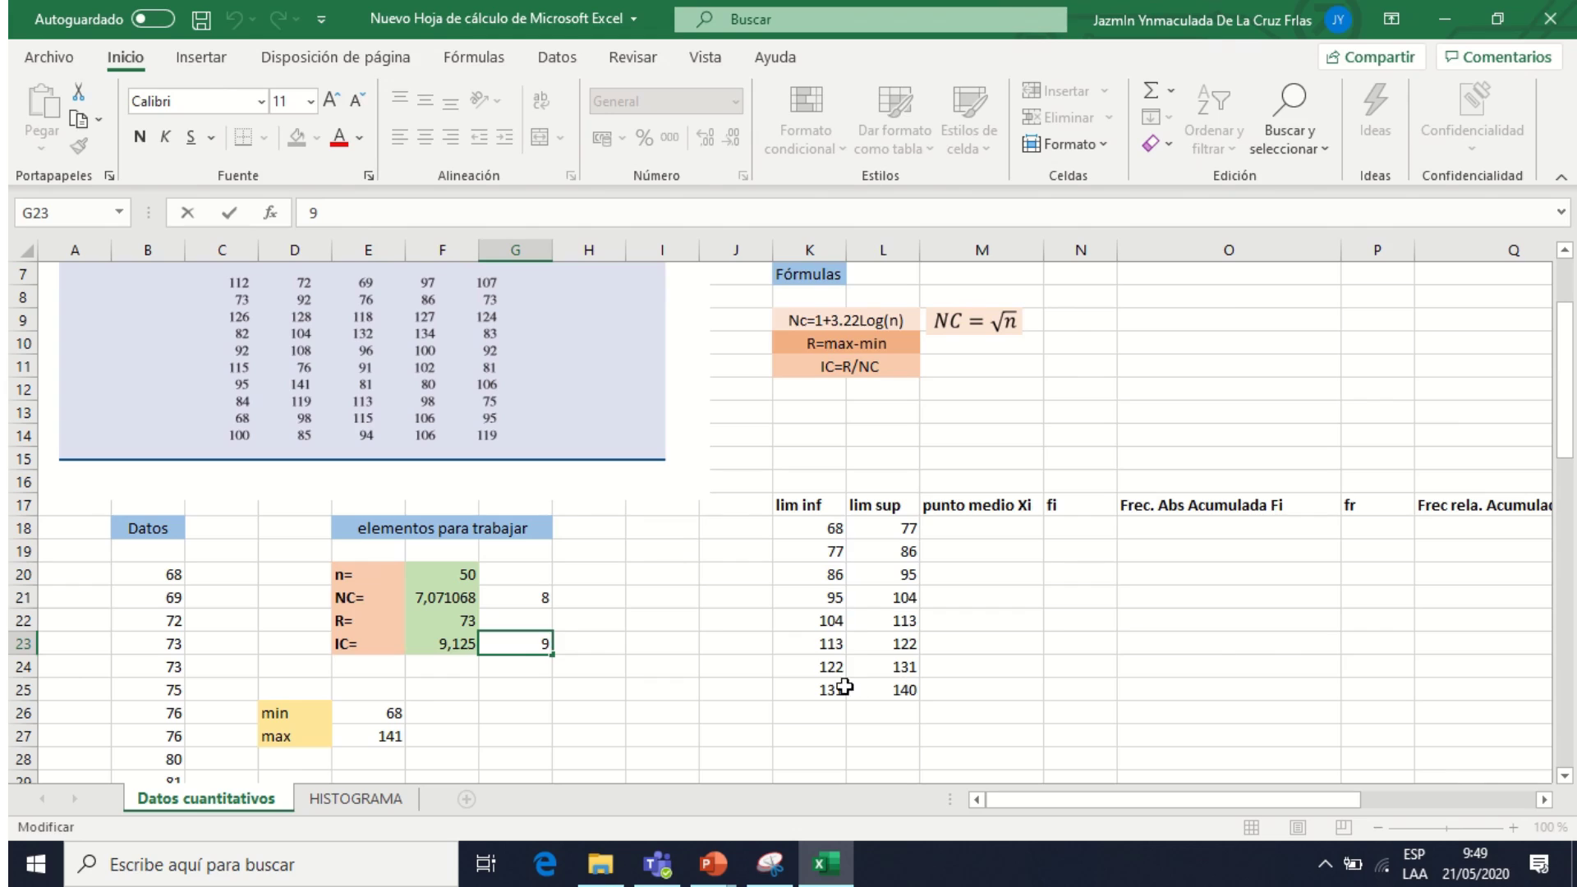
click(908, 690)
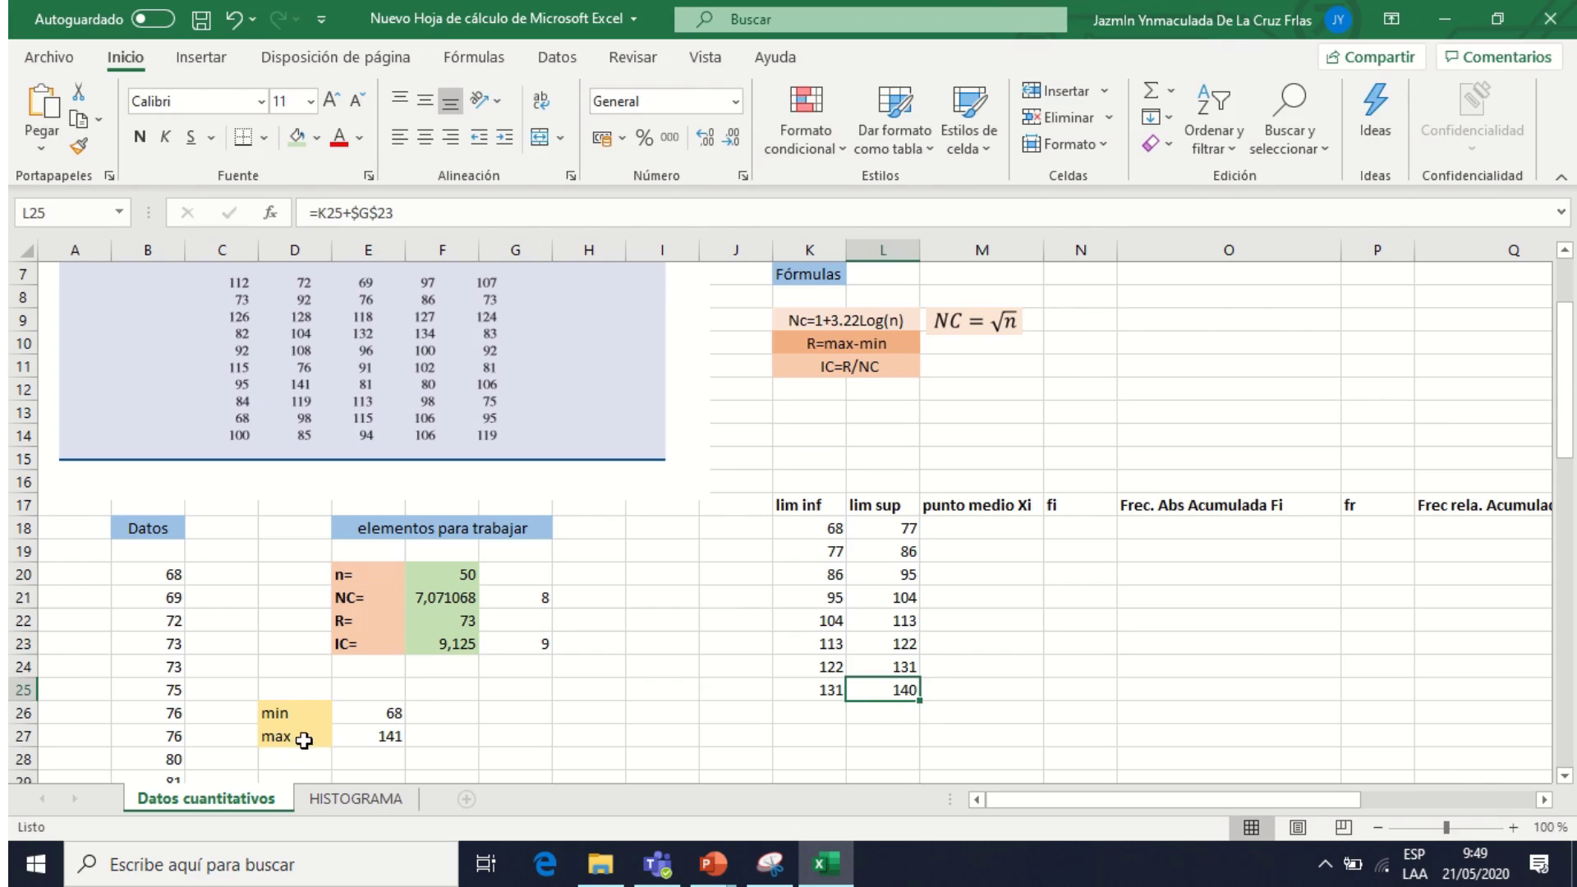
- Set the rounded class interval in G23 to 10 and check the last upper limit in L25
double_click(543, 645)
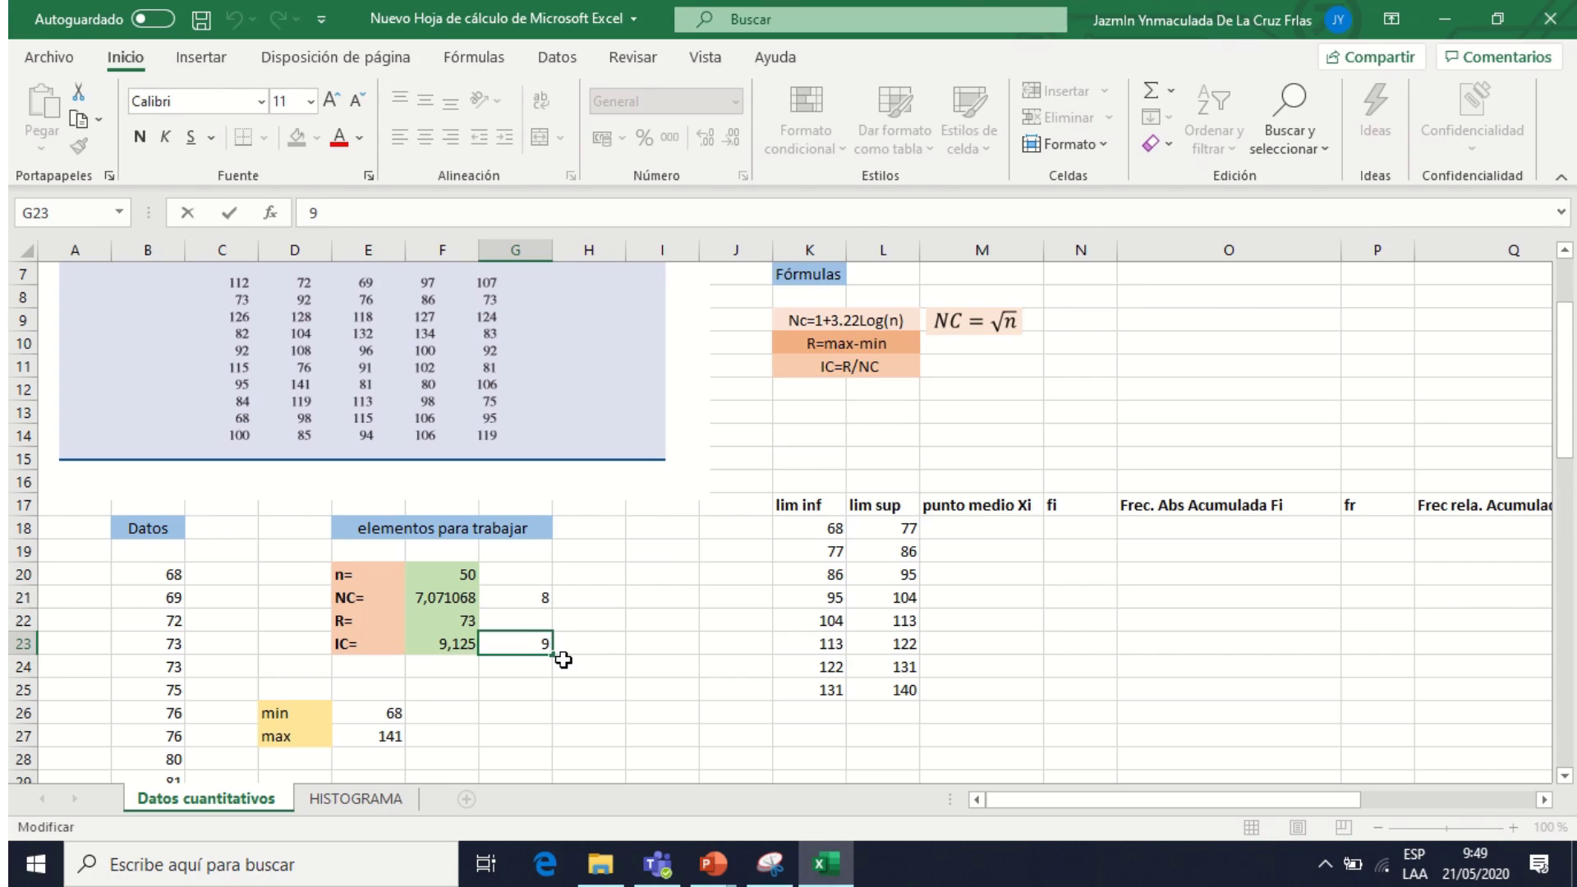
key(BackSpace)
text(10)
key(Return)
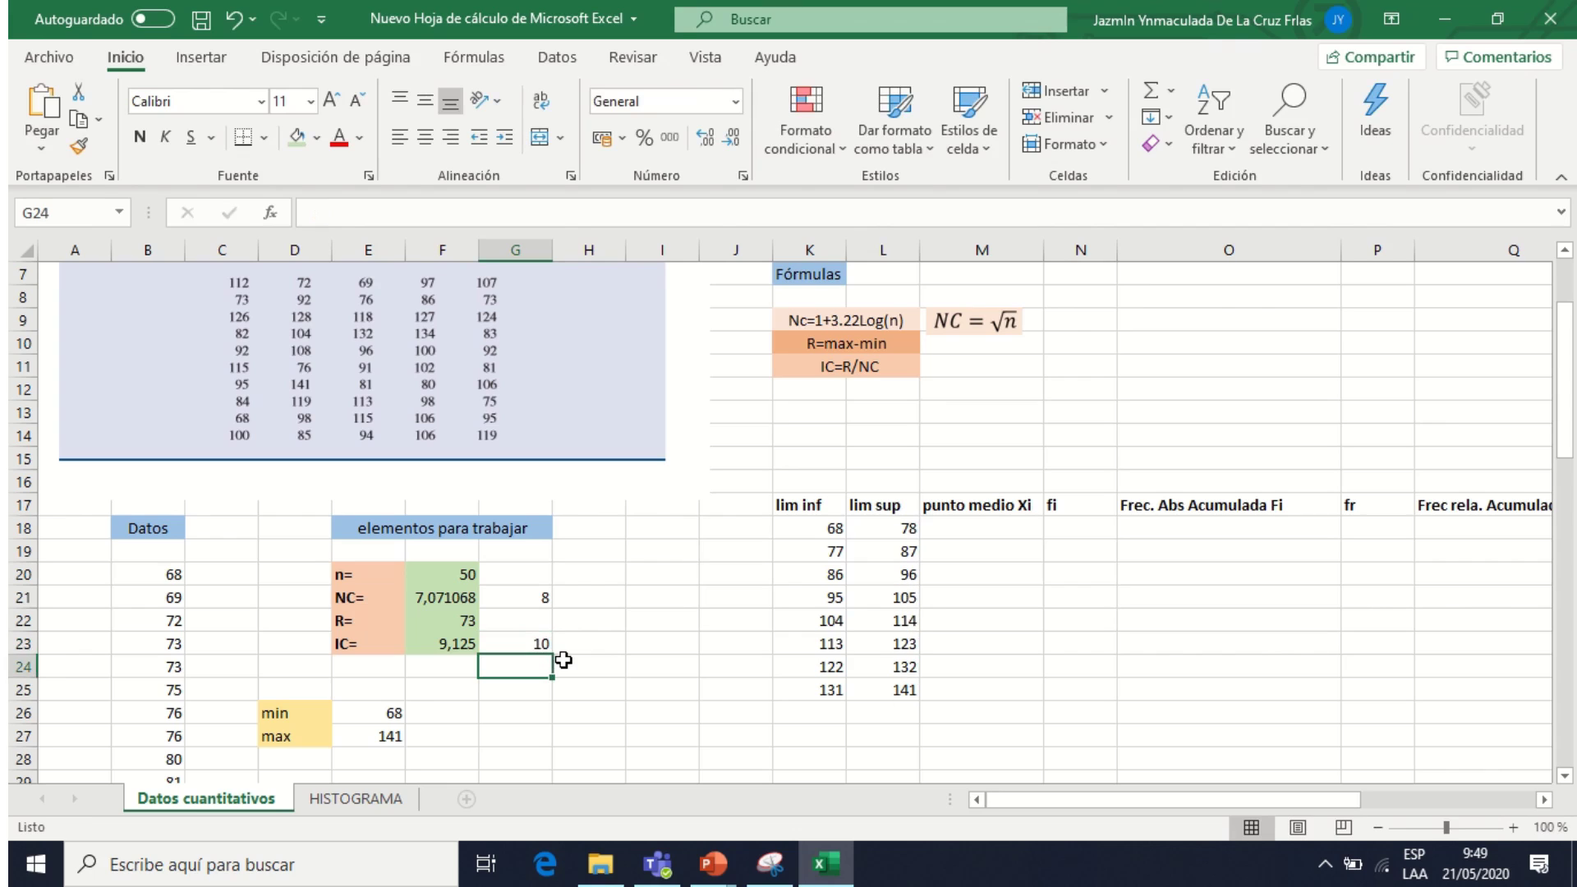
click(906, 691)
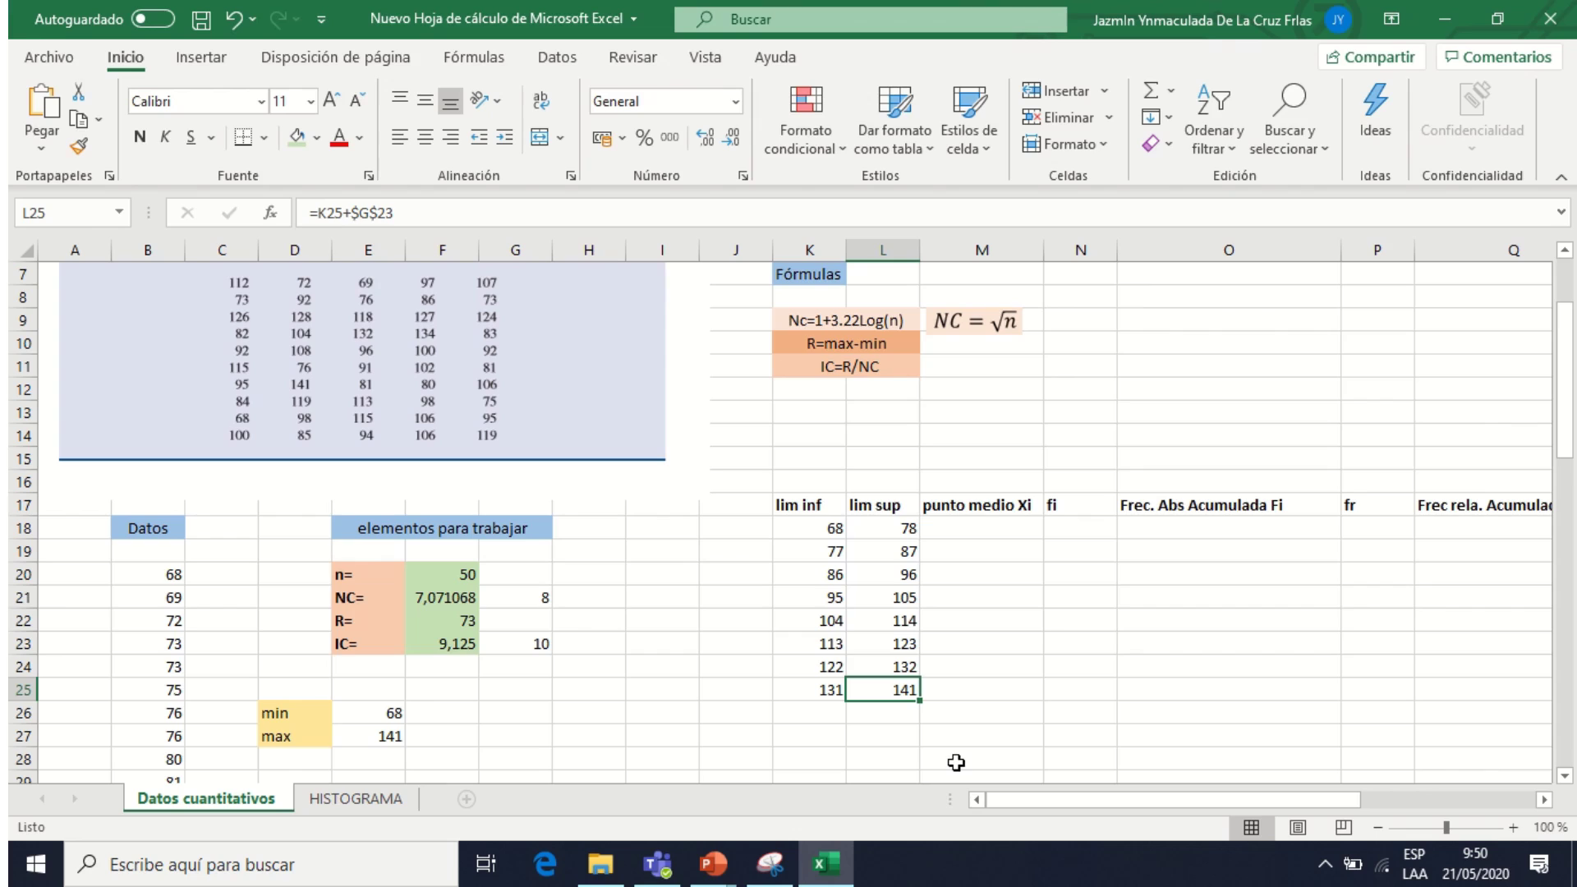
- Calculate the first class midpoint in M18 with =(K18+L18)/2 and fill the formula down through M25
click(977, 527)
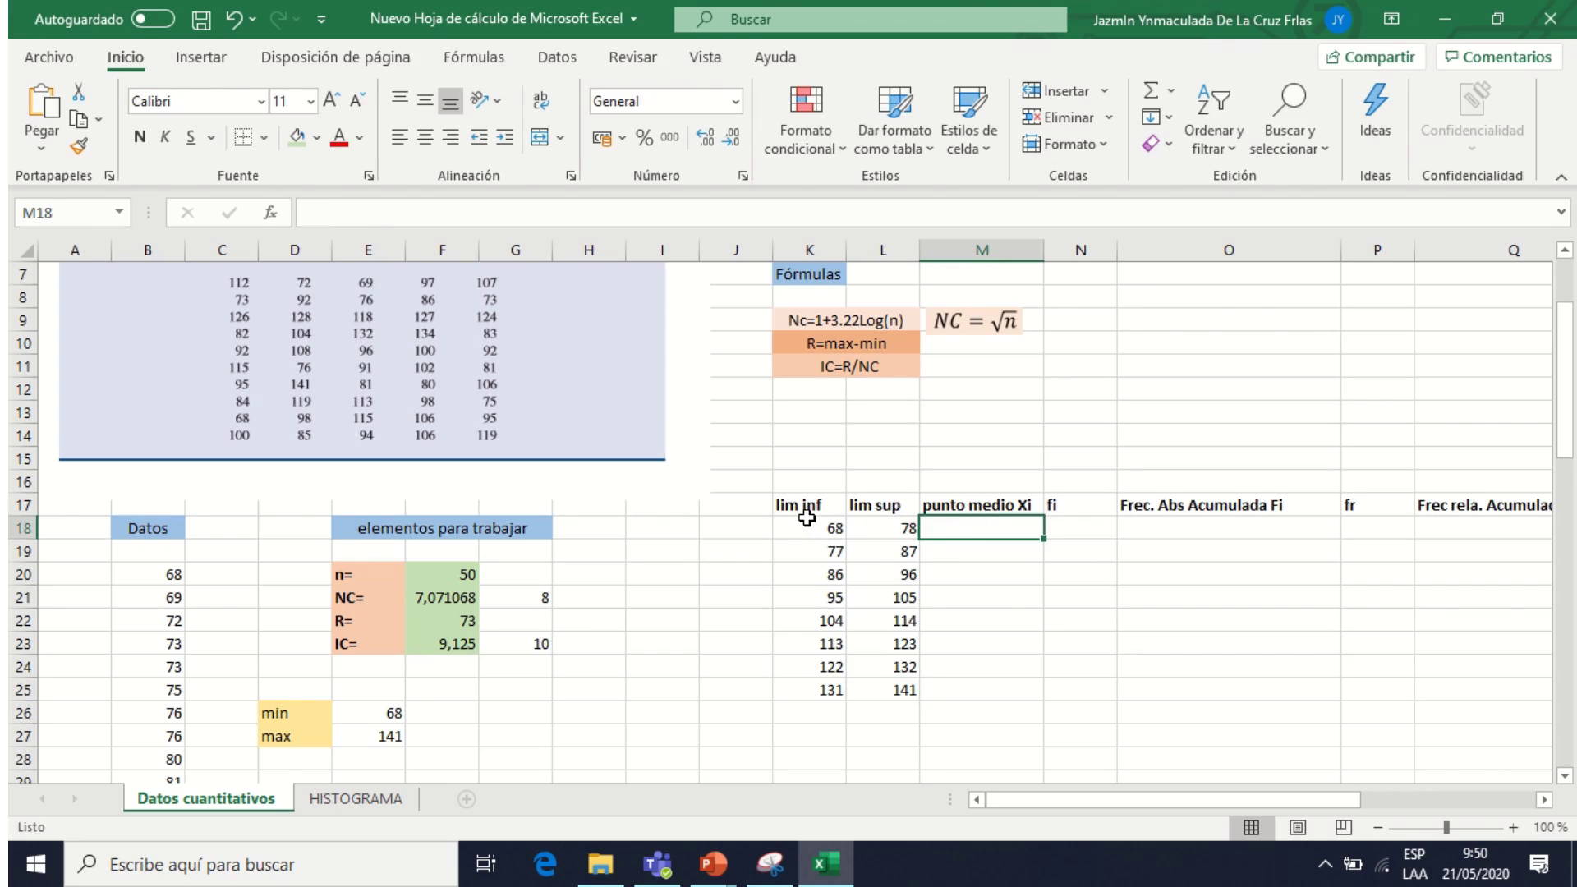
double_click(956, 528)
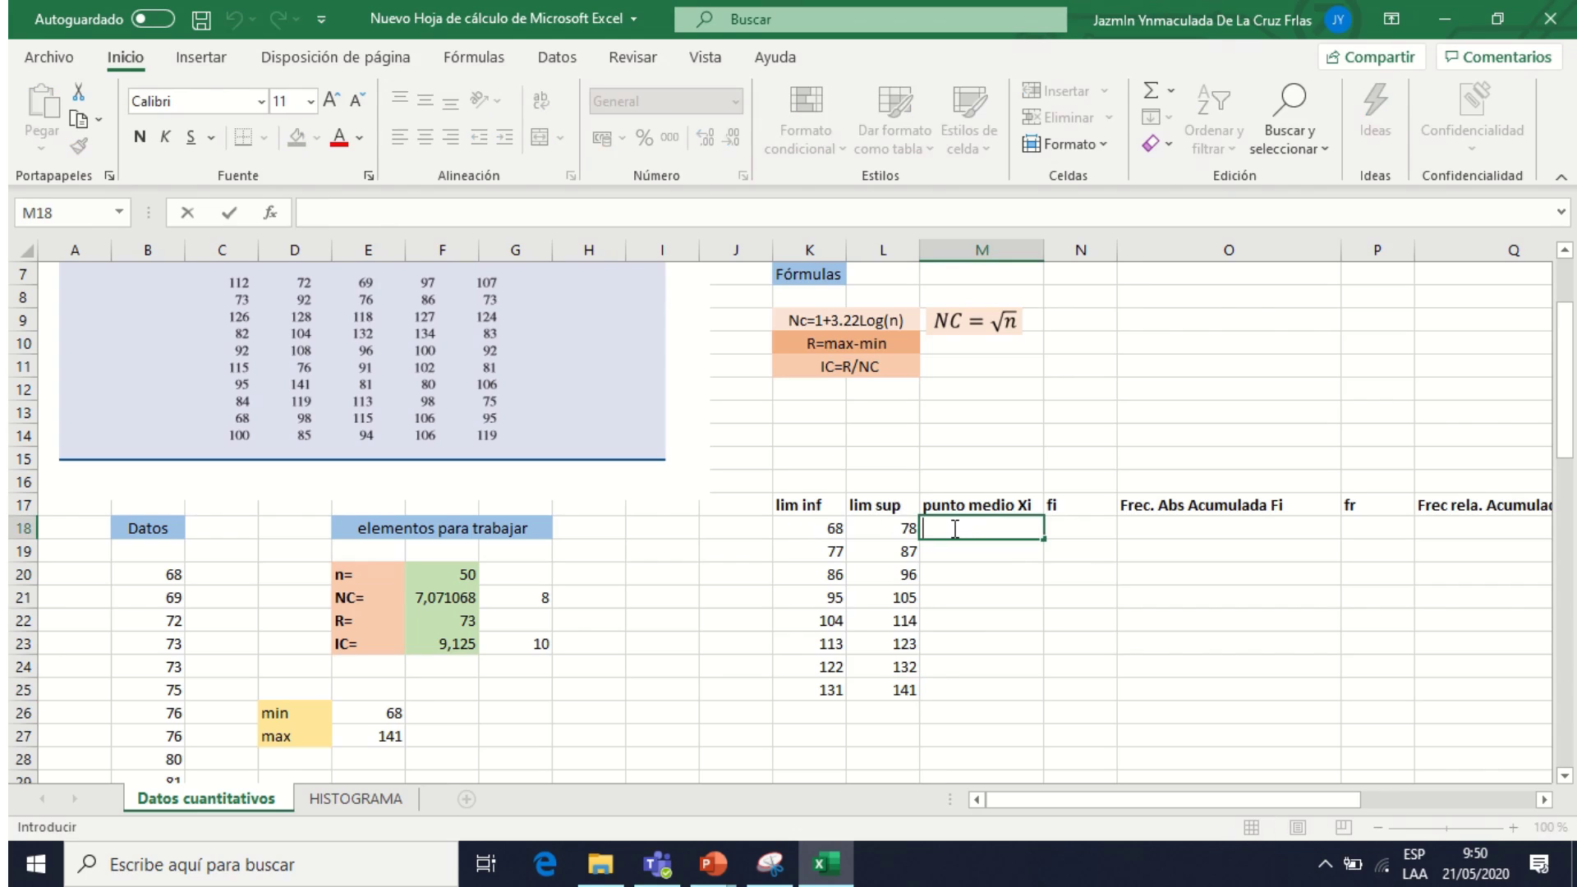
text(=)
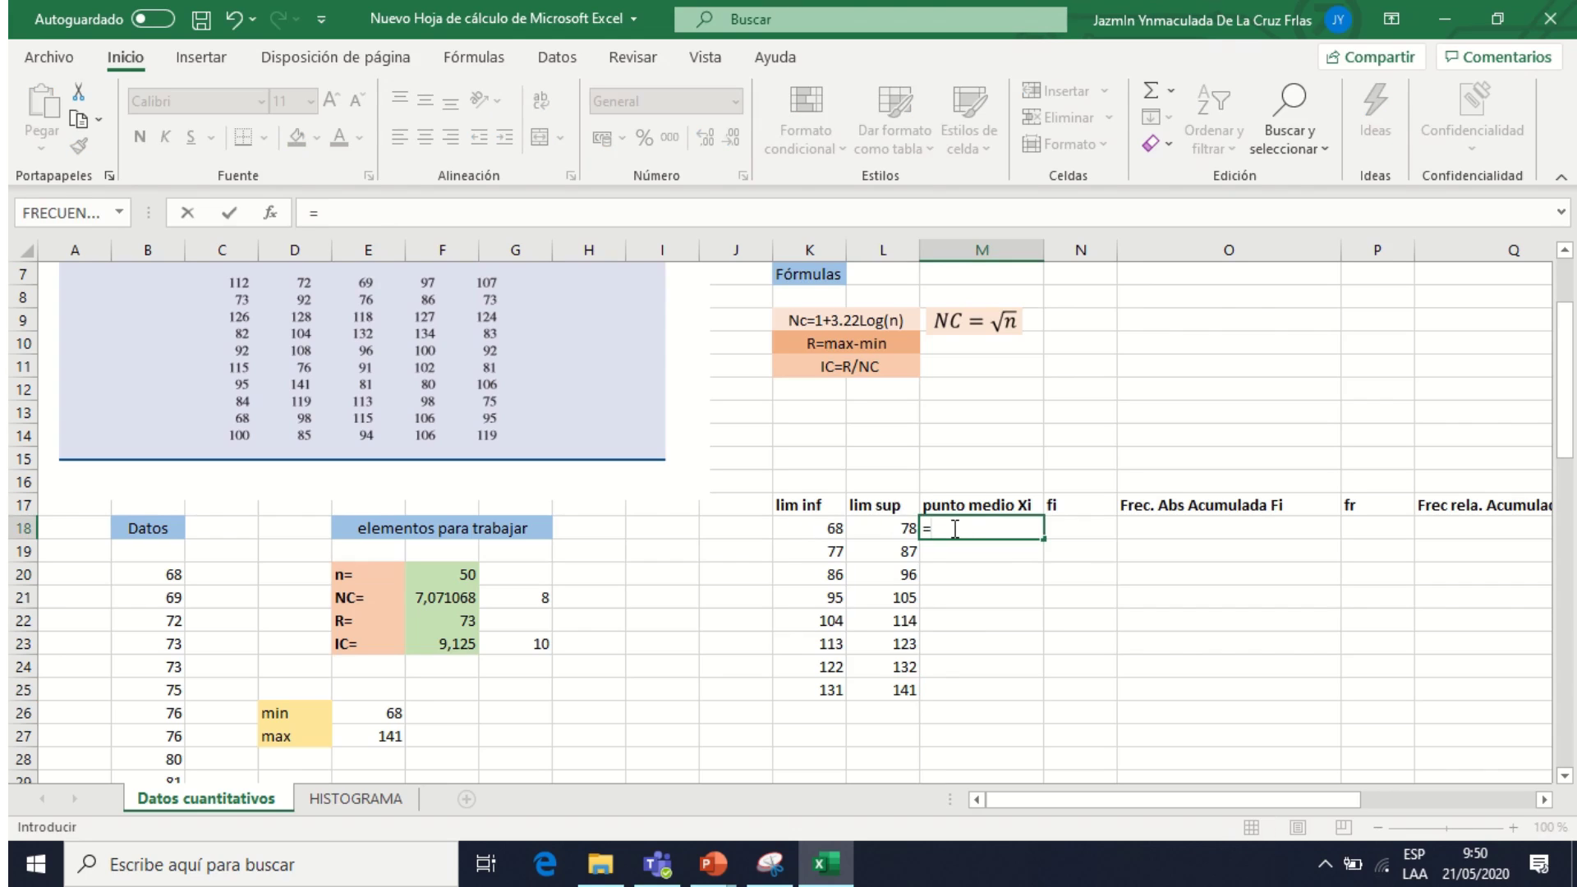
text(()
click(824, 530)
text(+)
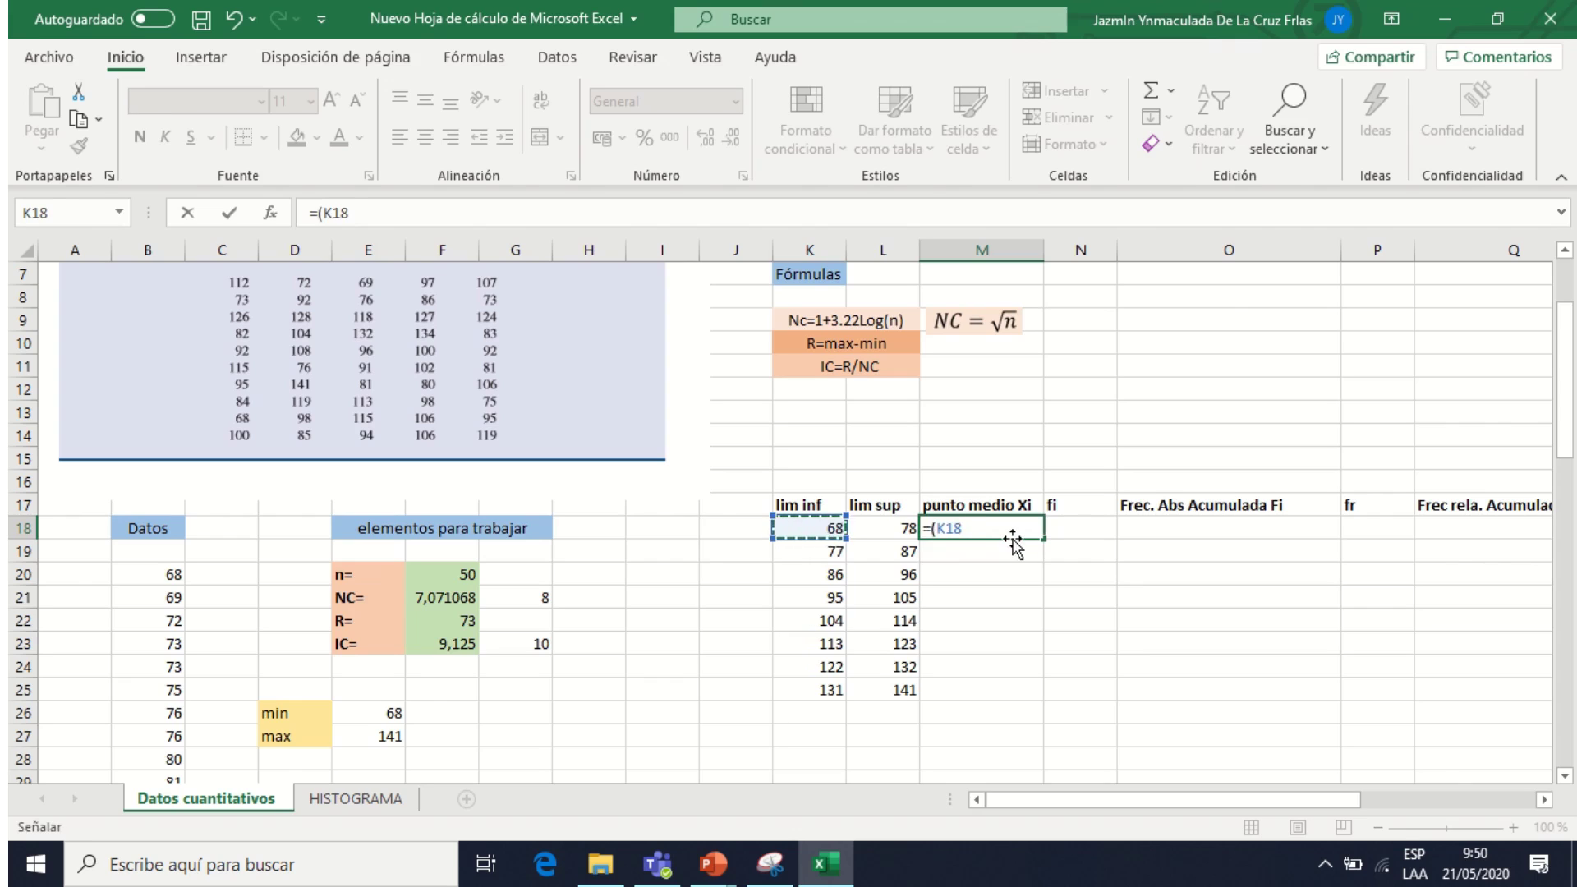
click(887, 527)
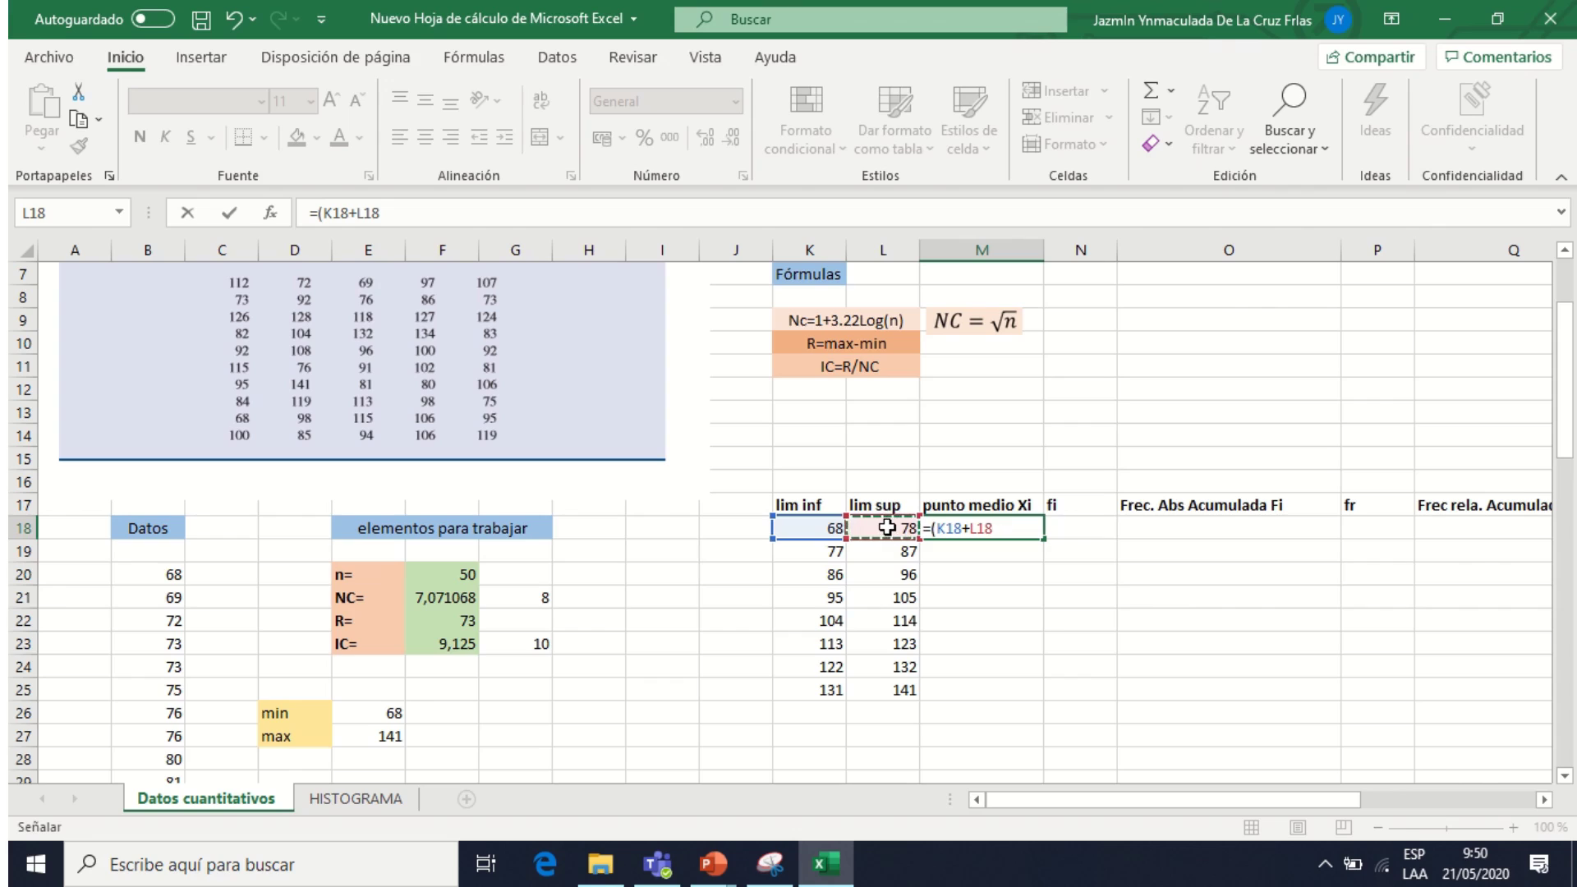
text())
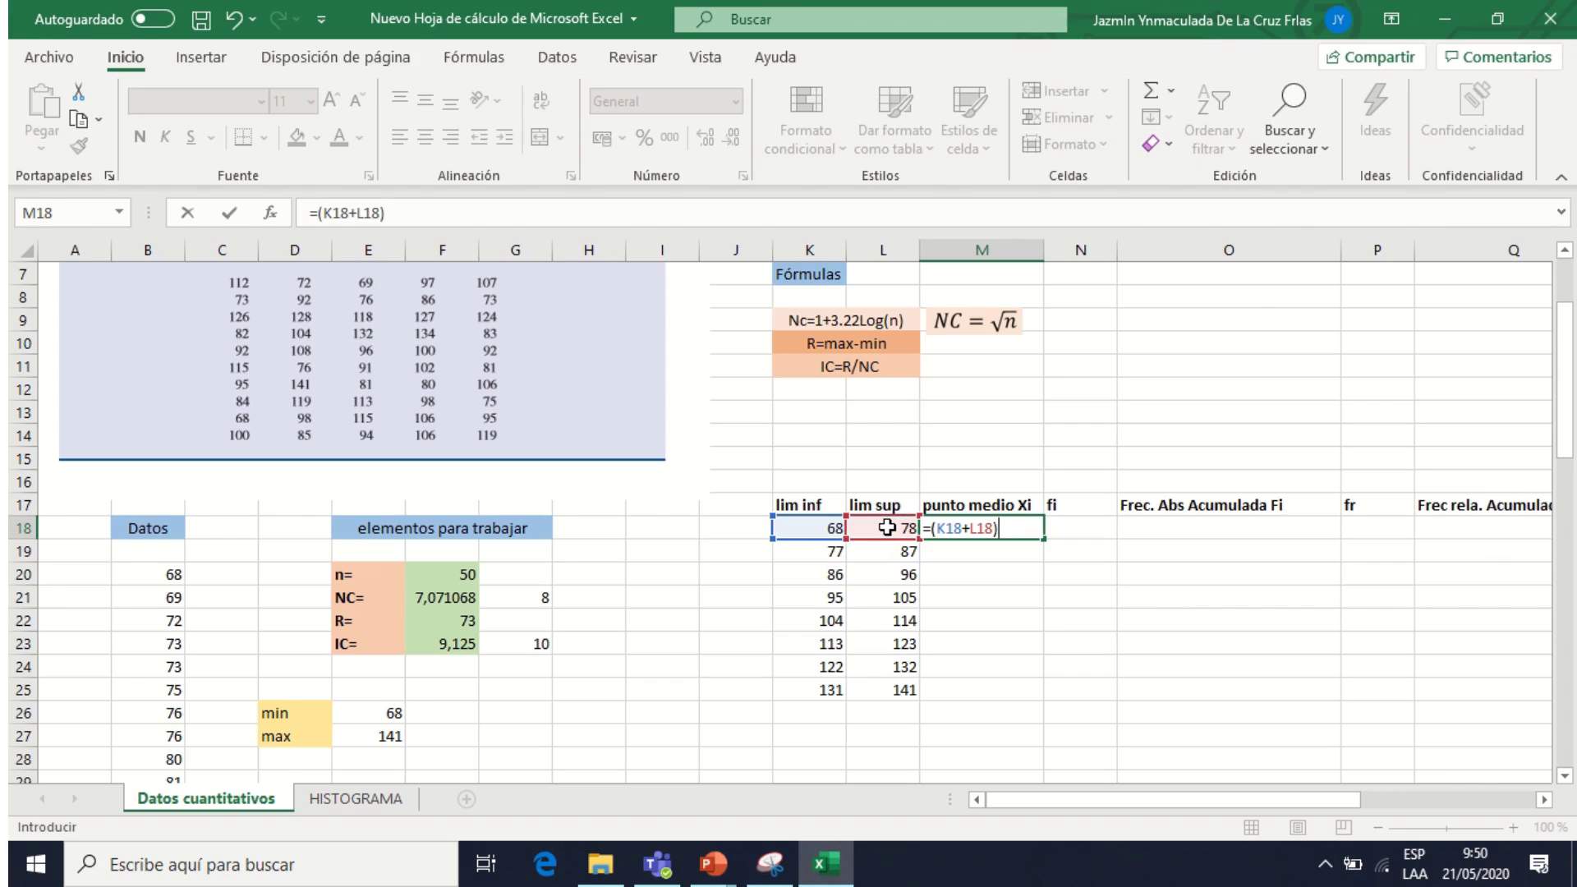
text(/2)
key(Return)
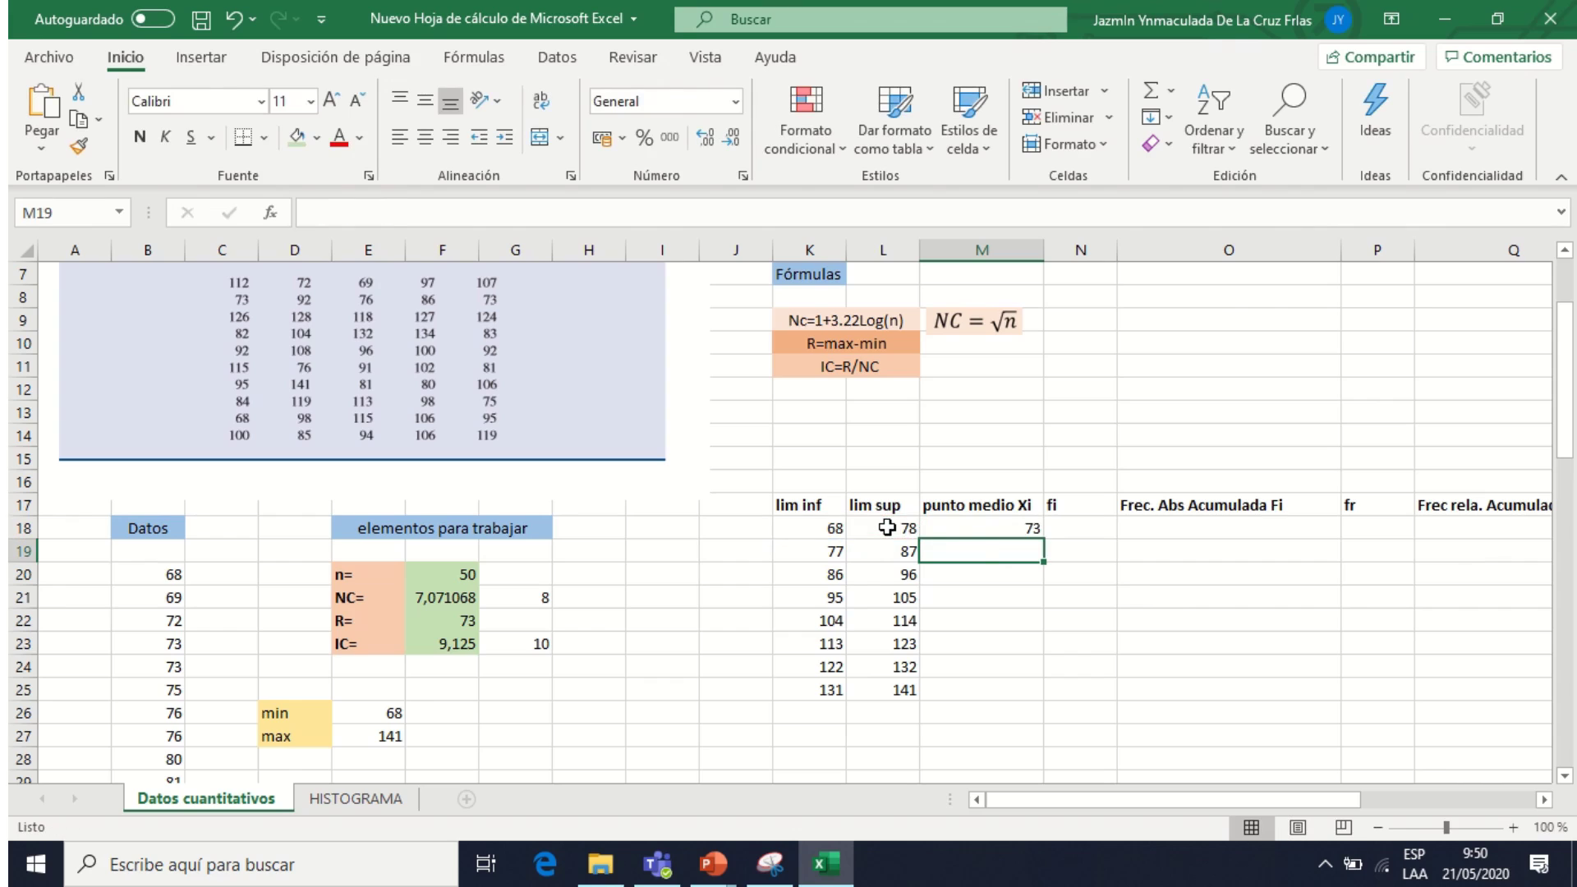
click(974, 531)
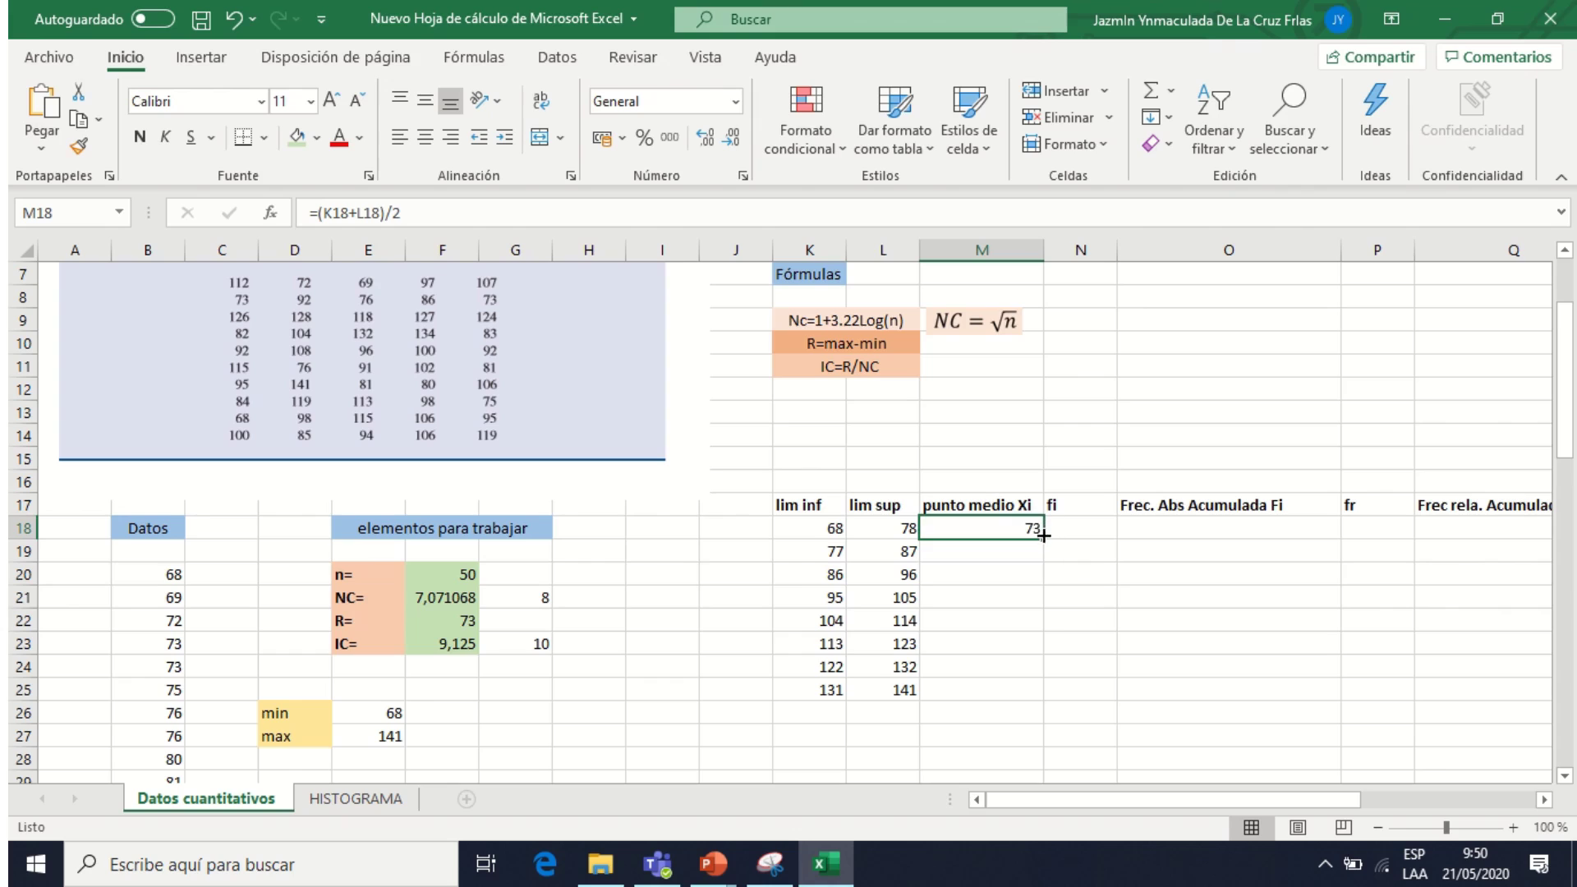
drag(1043, 536, 1048, 699)
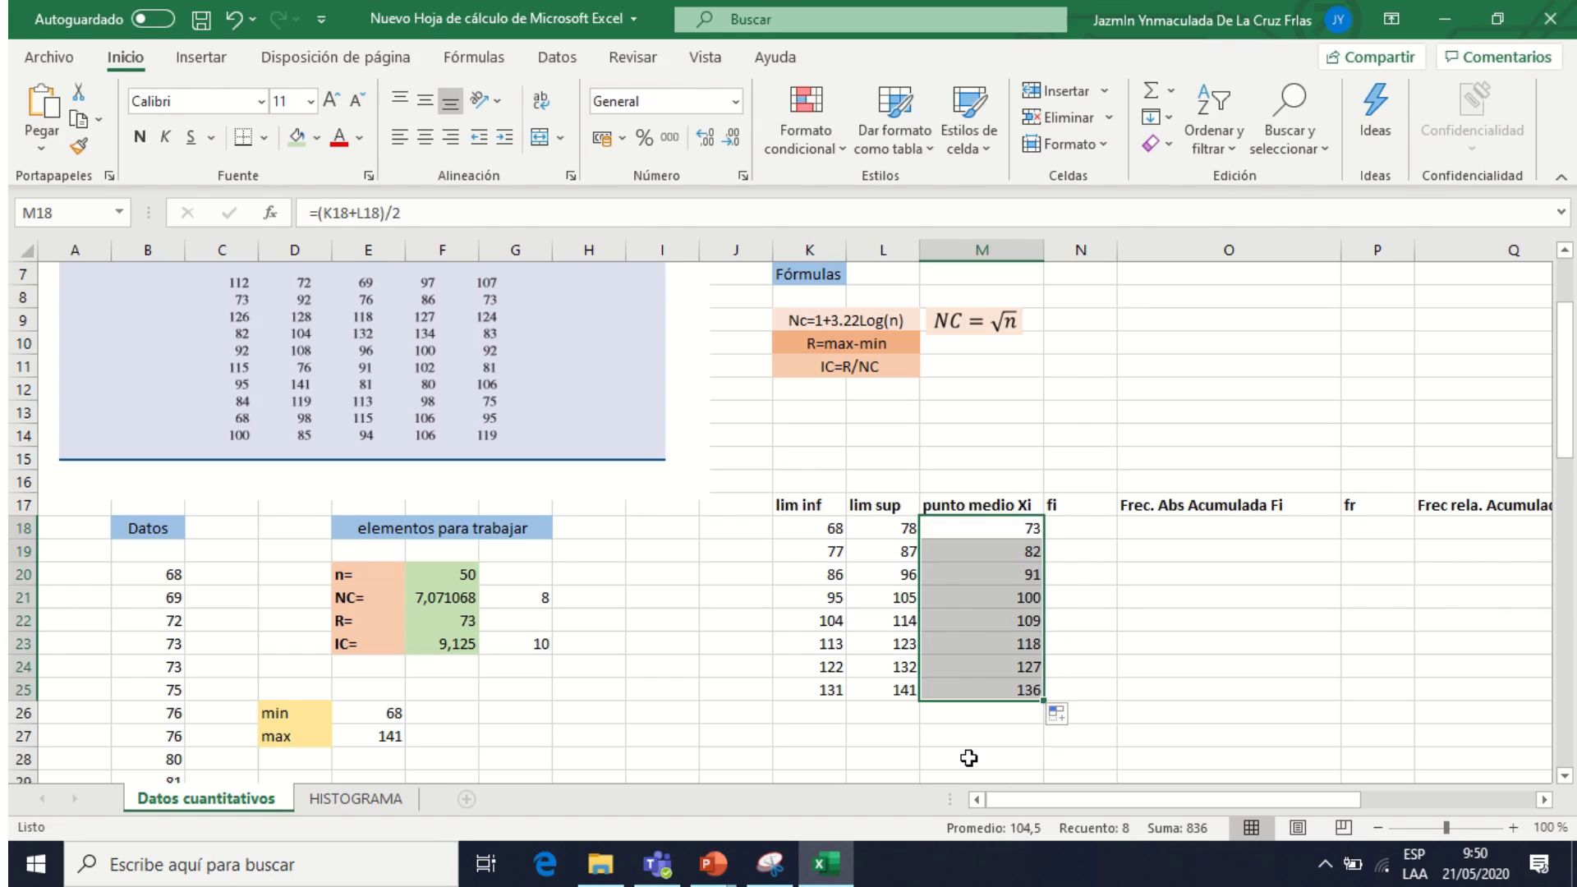
- Calculate the absolute class frequencies from N18 down with =FRECUENCIA(B20:B69;L18:L25)
click(1071, 527)
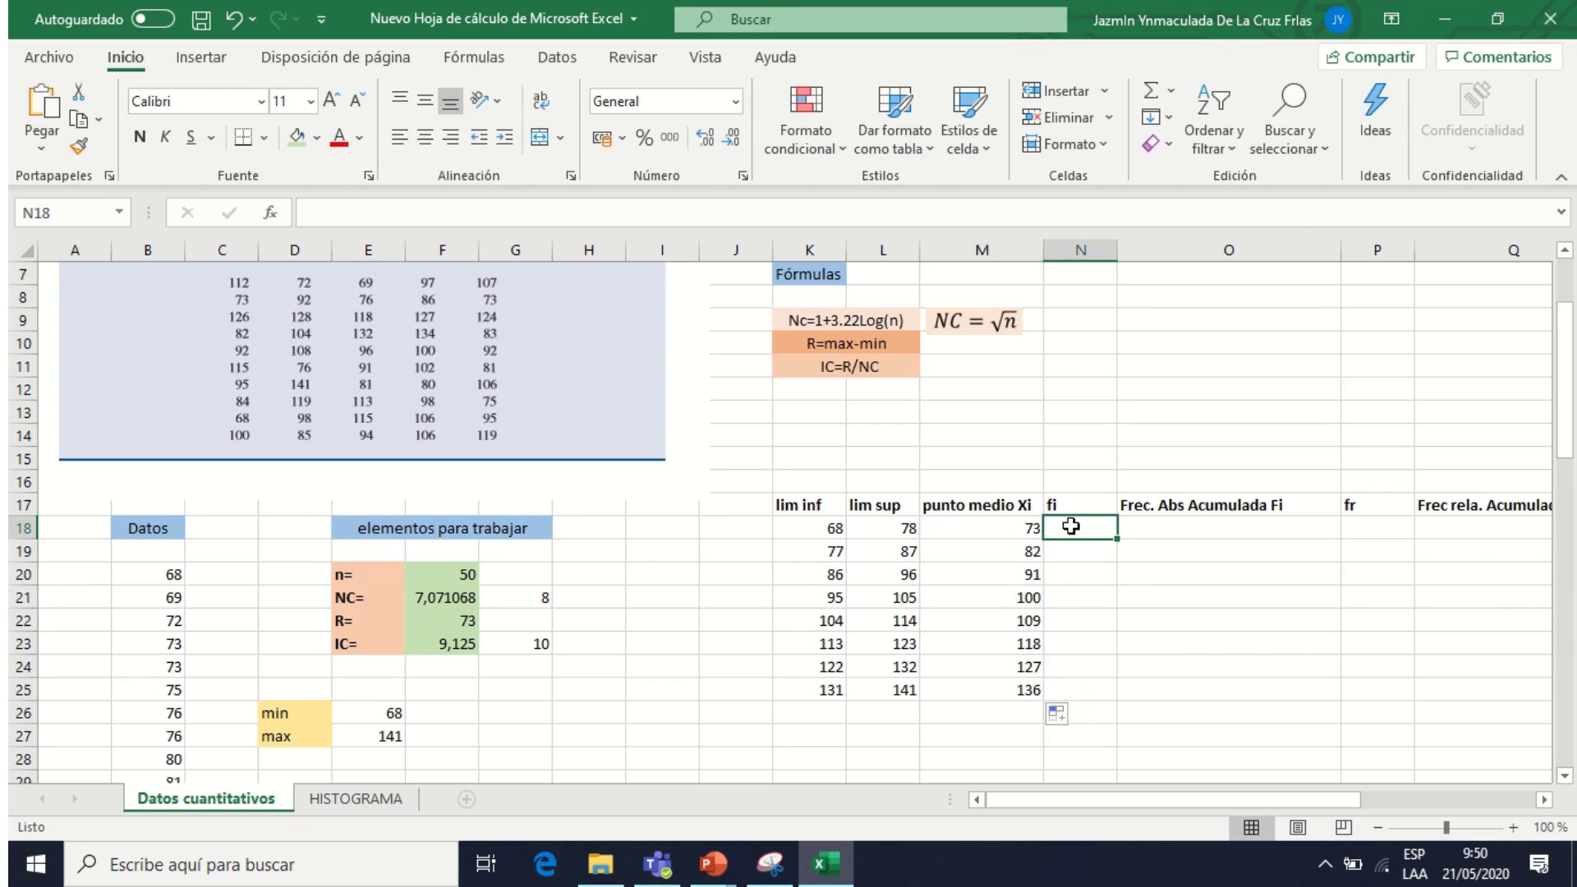
double_click(1071, 527)
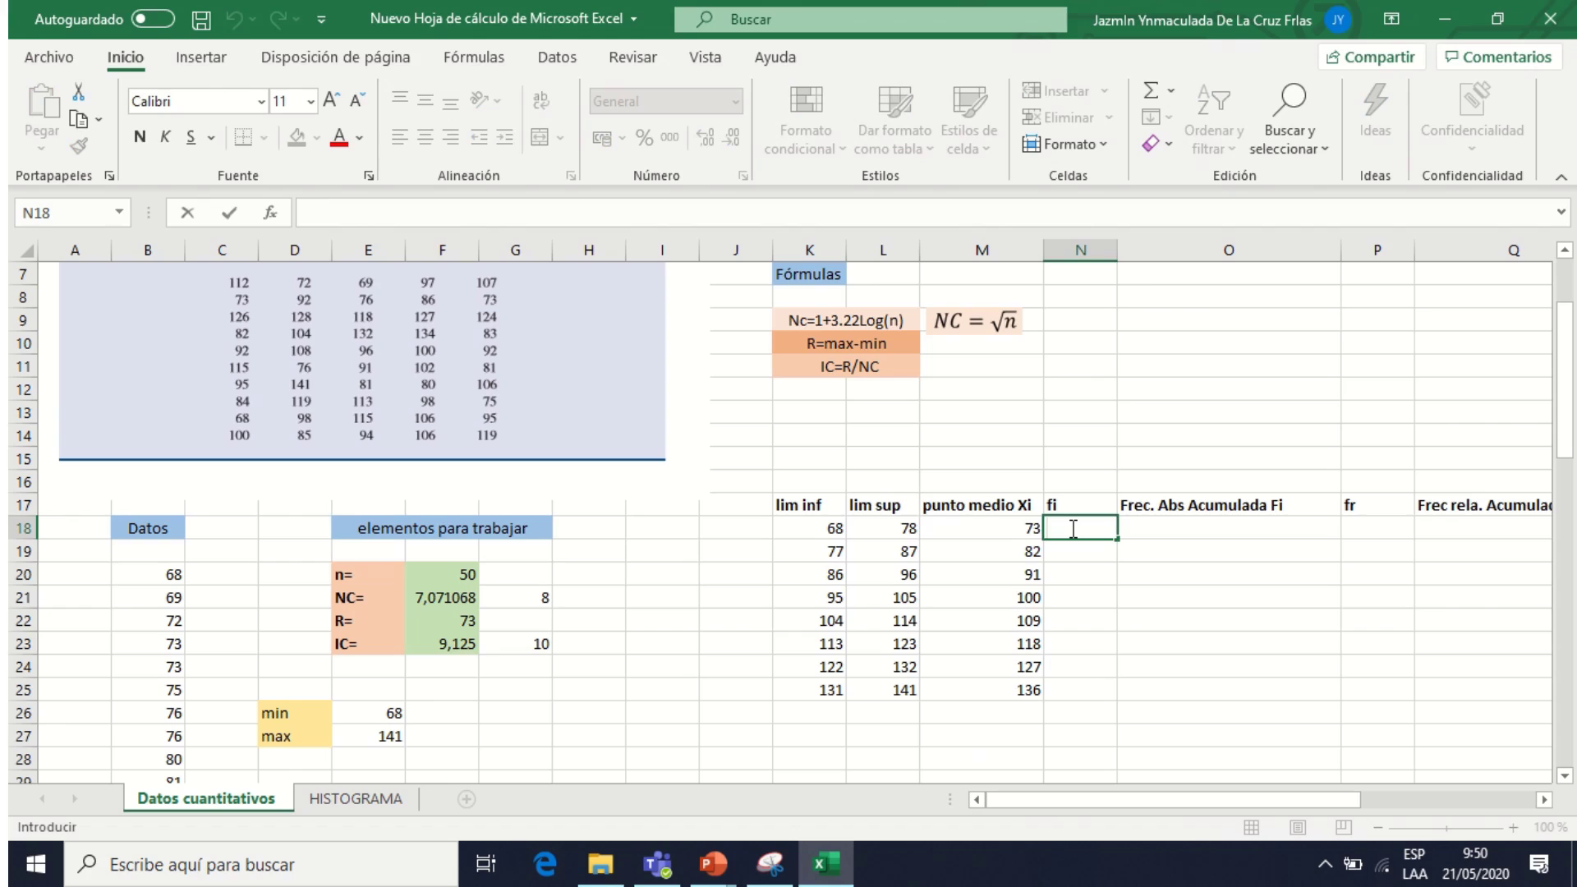
text(=)
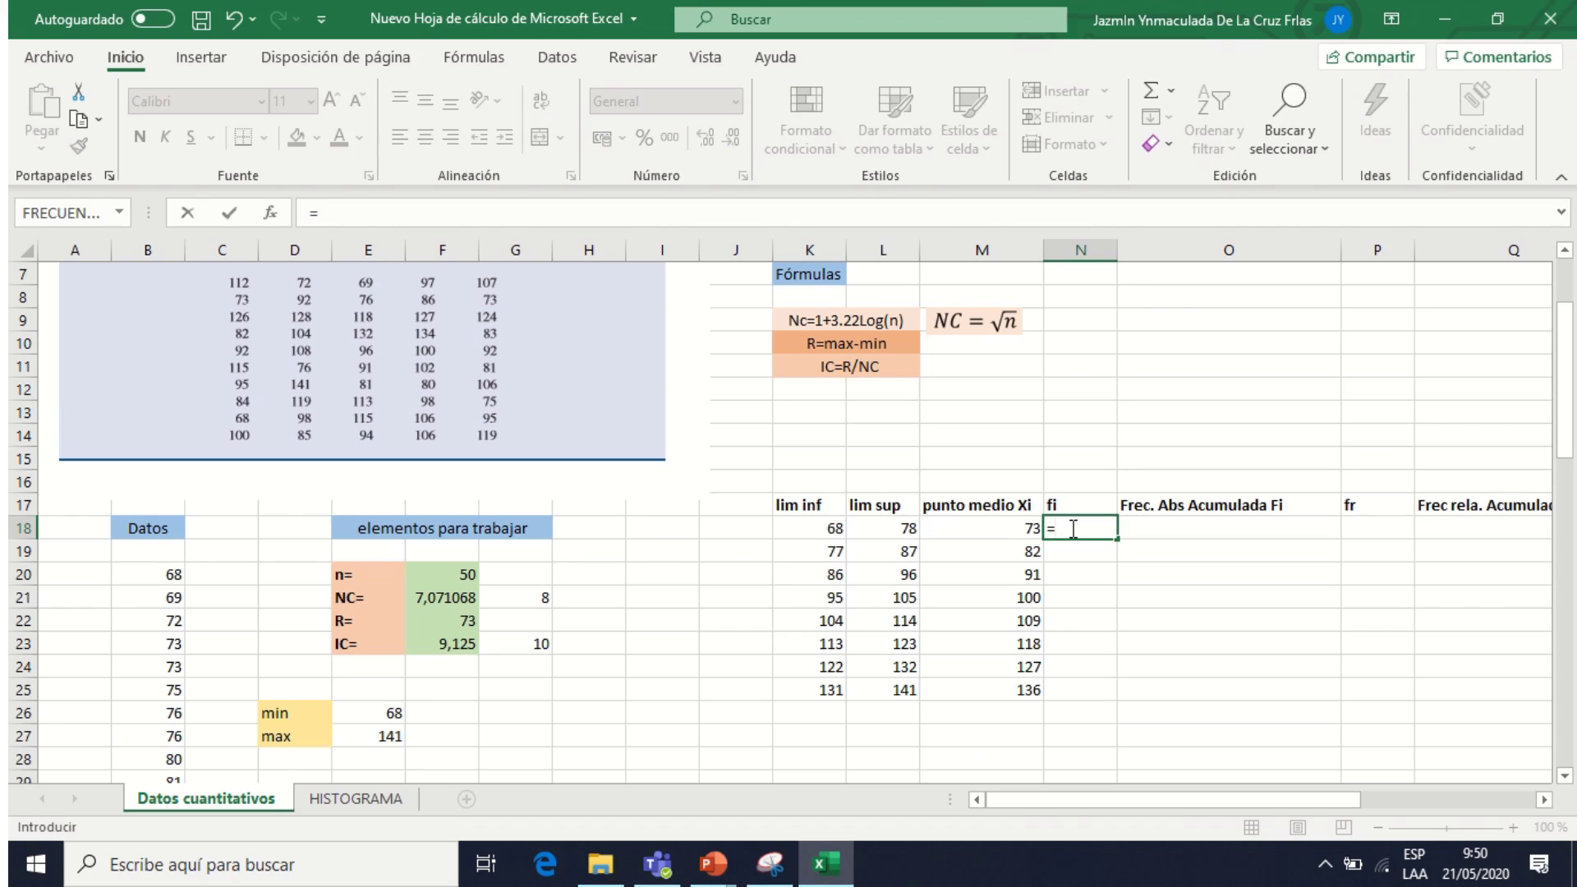
text(frecue)
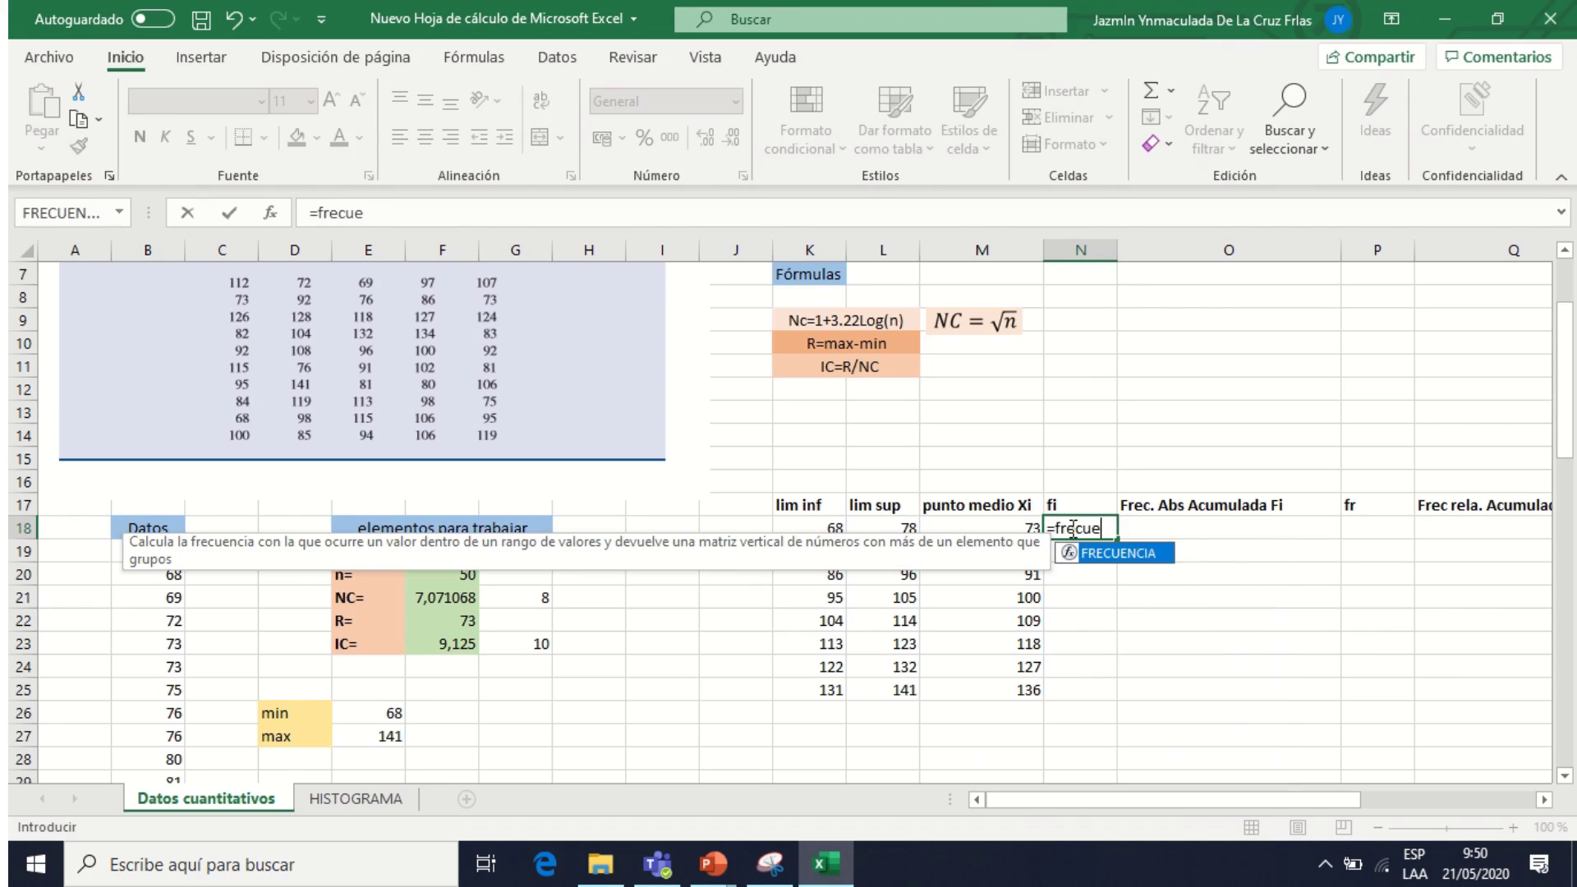
text(ncia)
double_click(1115, 556)
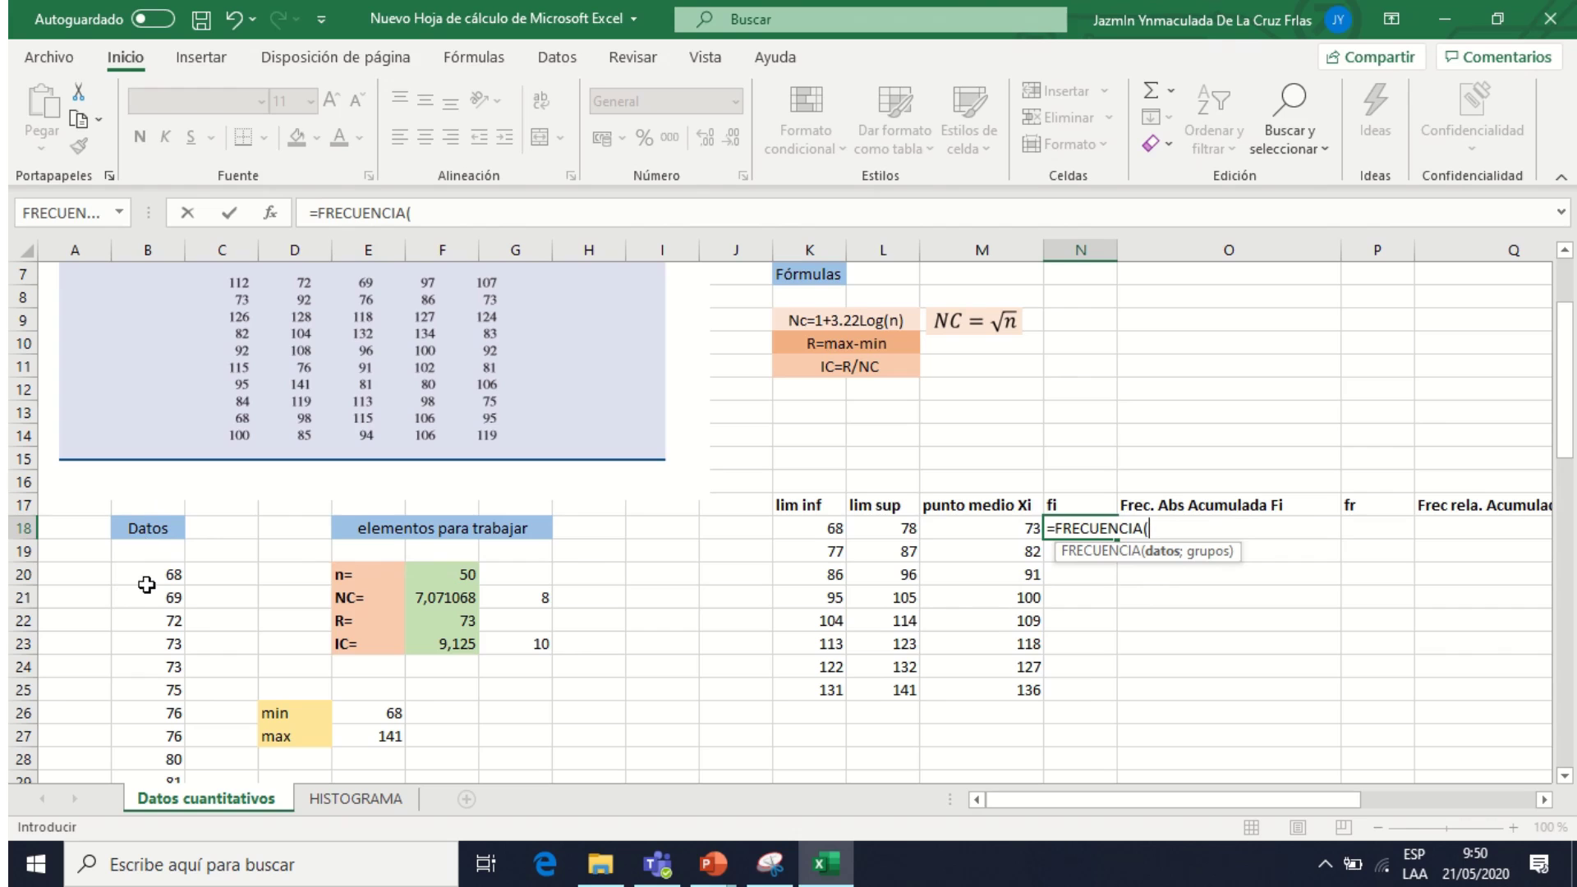
drag(151, 570, 148, 731)
scroll(546, 645, up, 16)
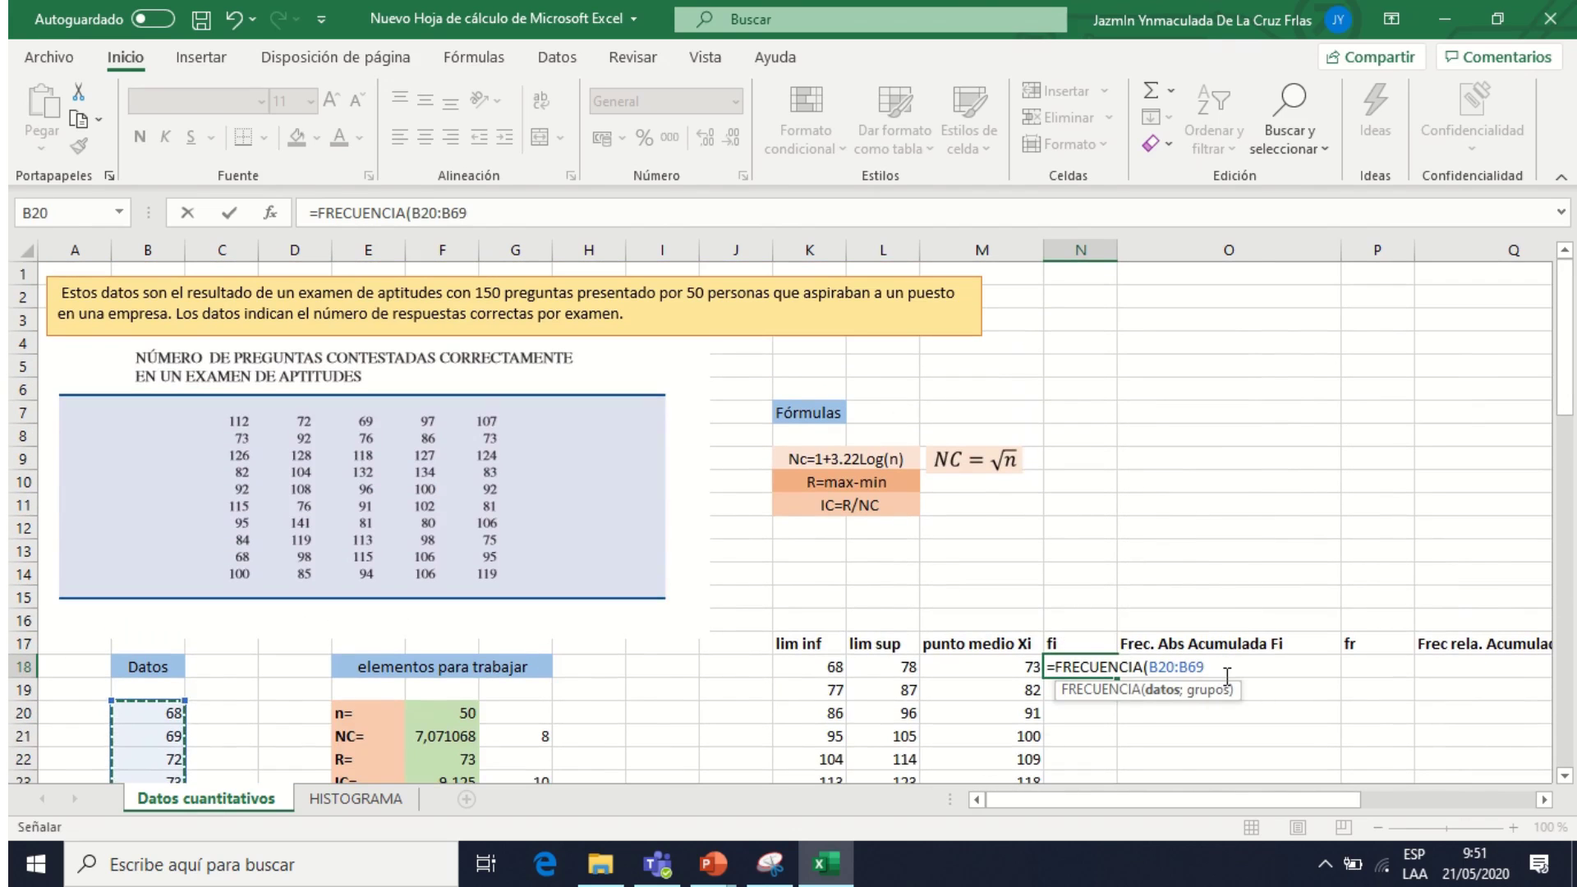
text(;)
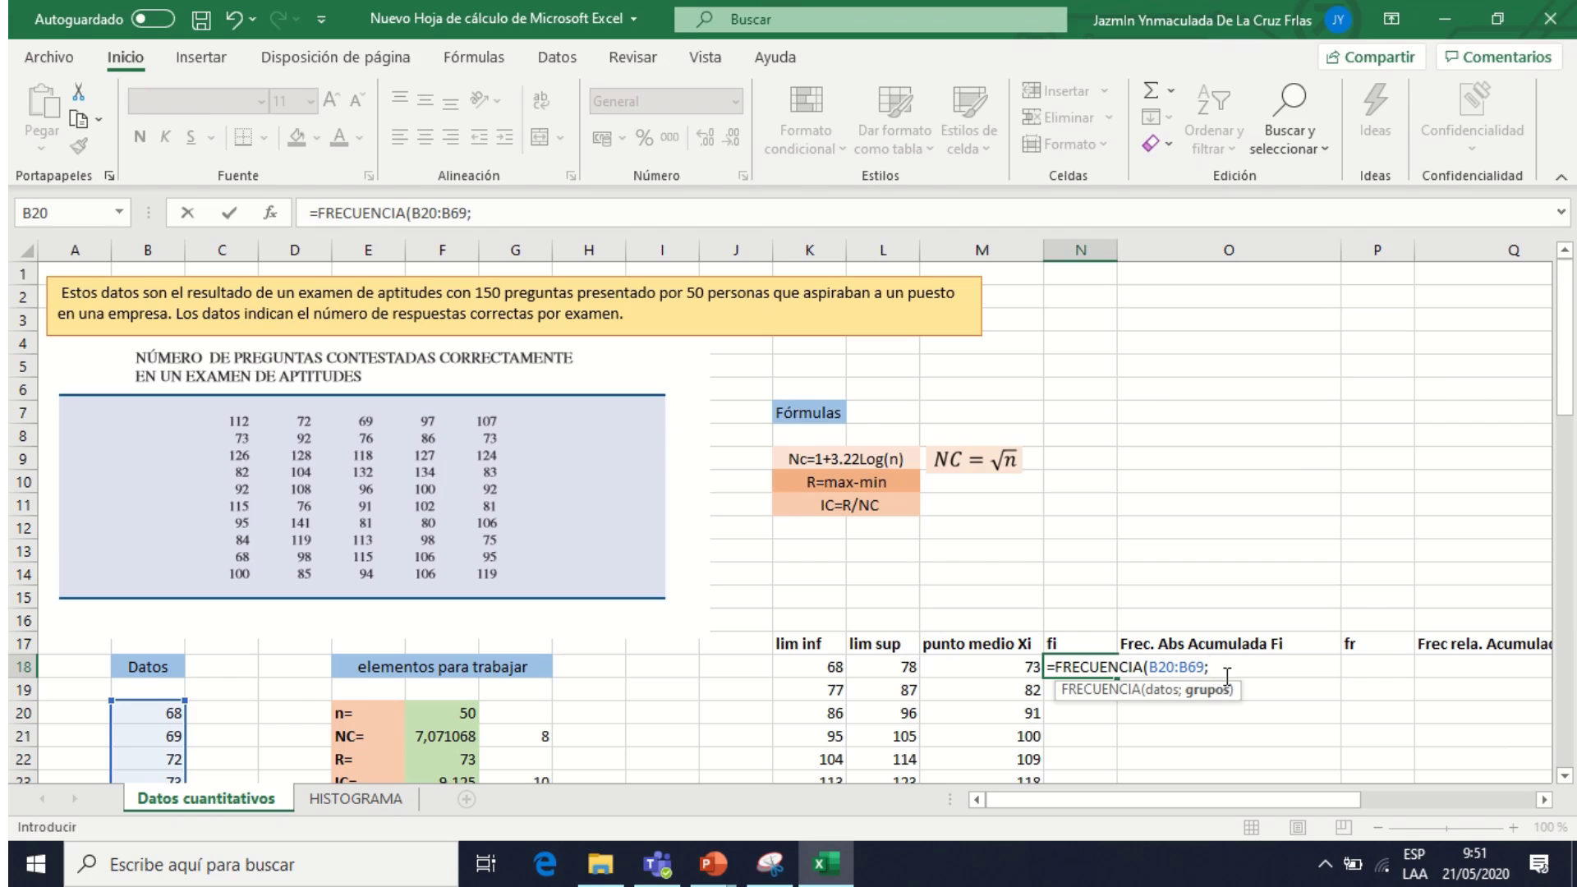
scroll(952, 673, down, 2)
click(881, 526)
drag(881, 527, 891, 686)
text())
key(Return)
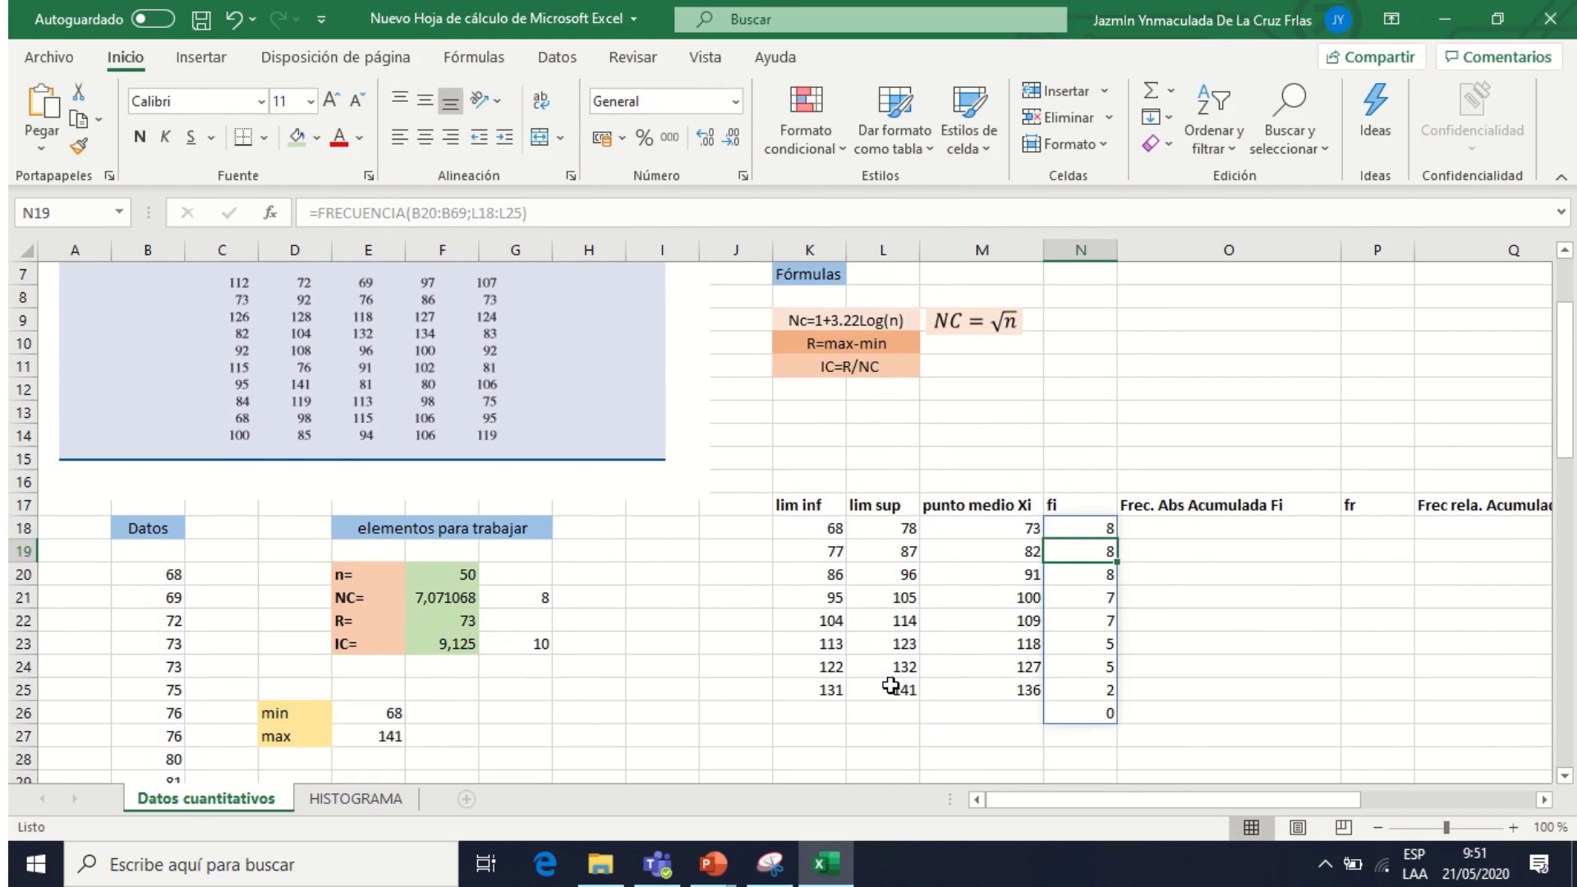
- Total the absolute frequencies in N27 with =SUMA(N18#)
click(1057, 757)
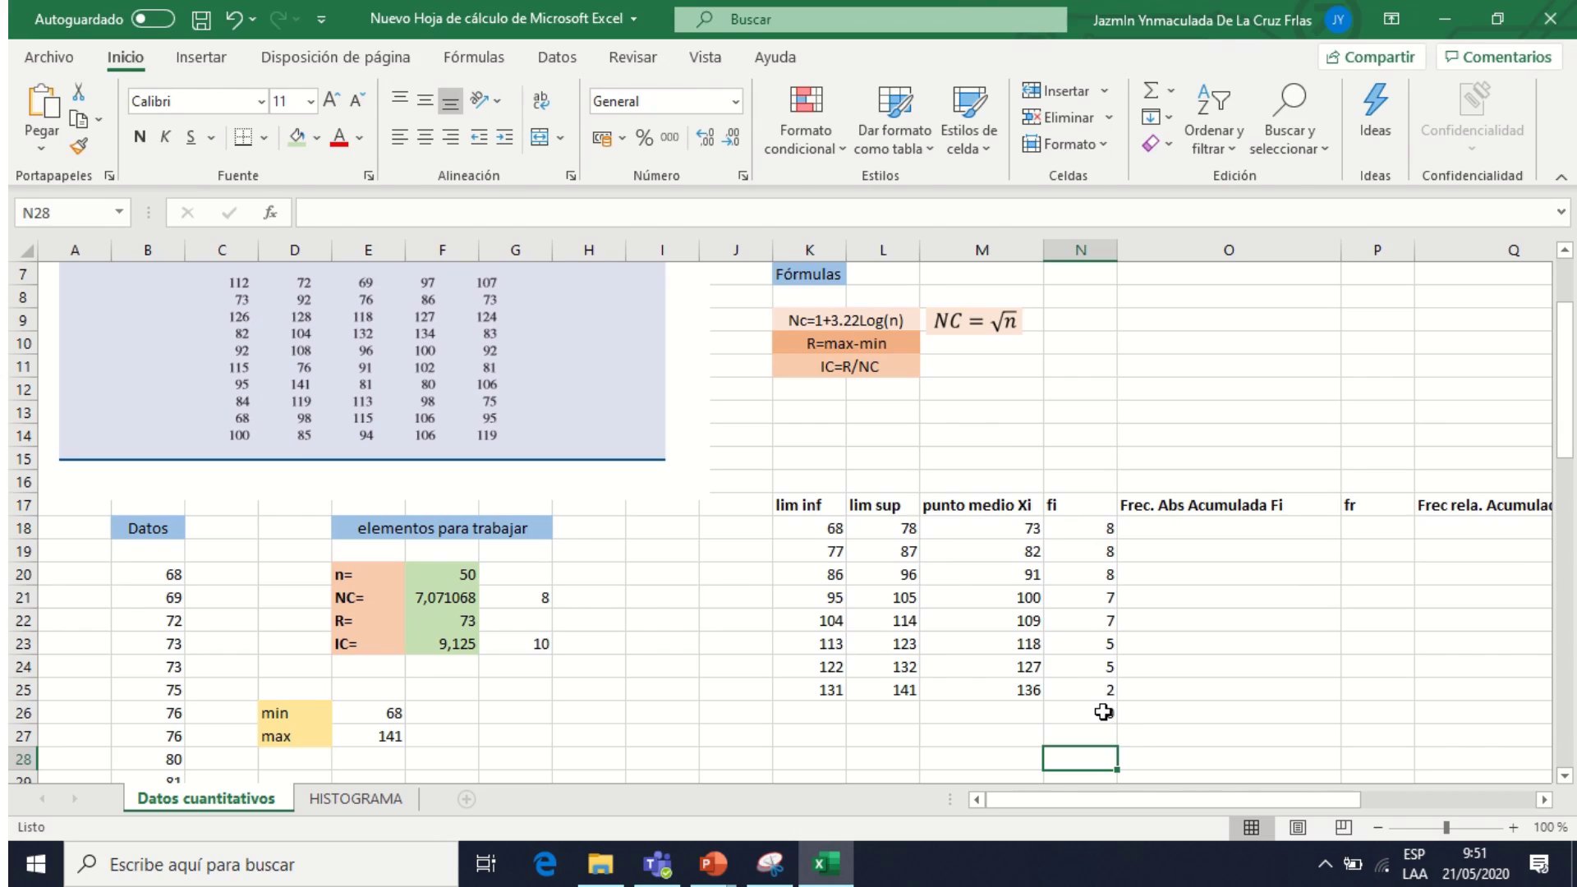
click(1091, 737)
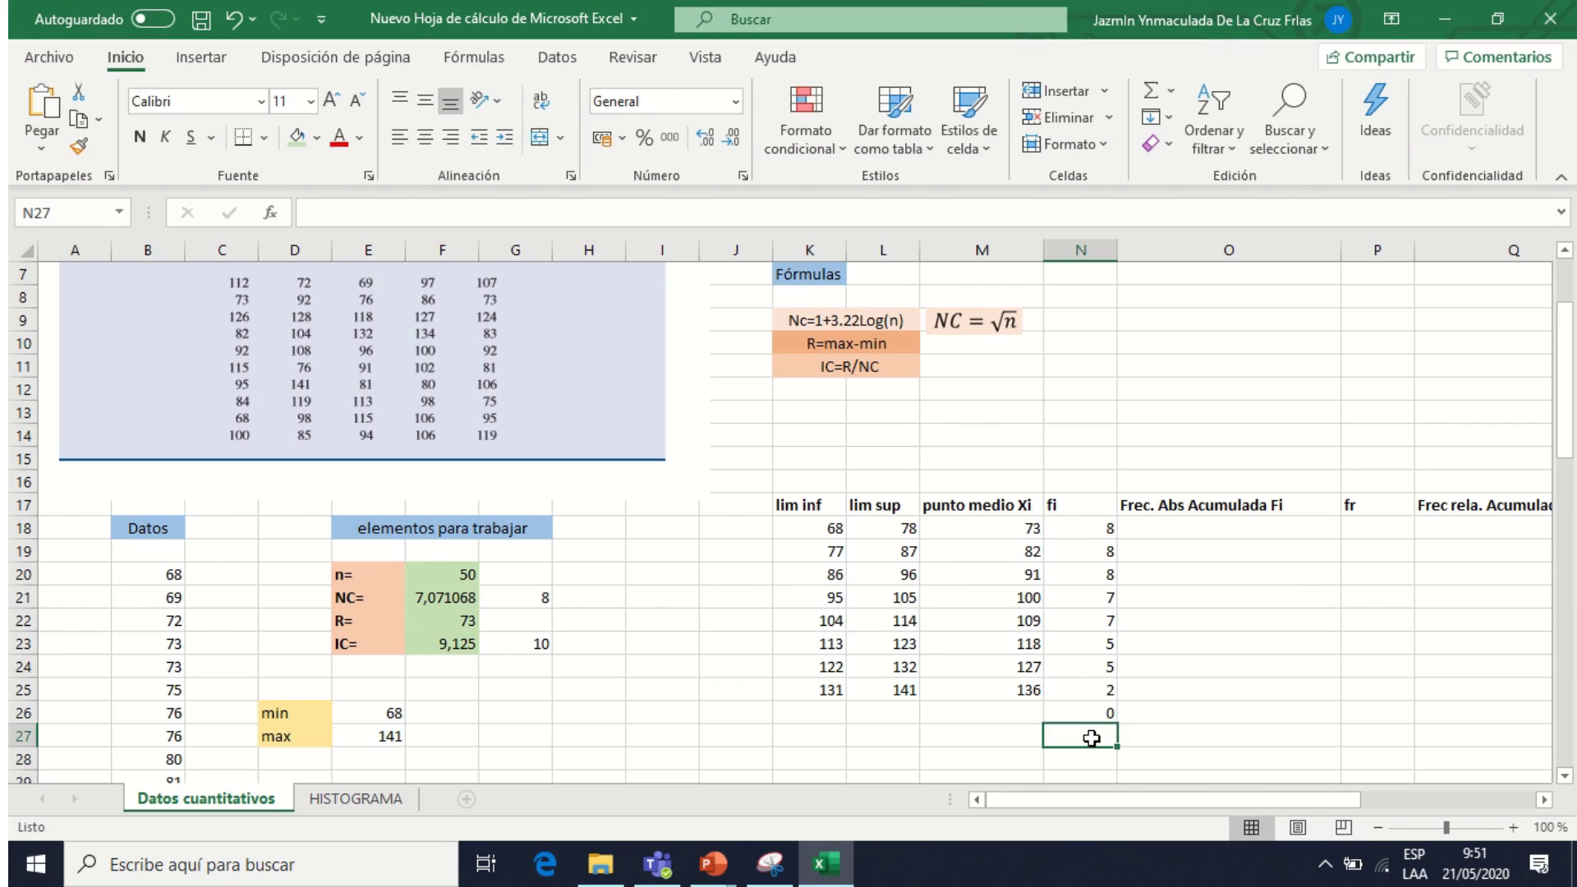
click(1152, 92)
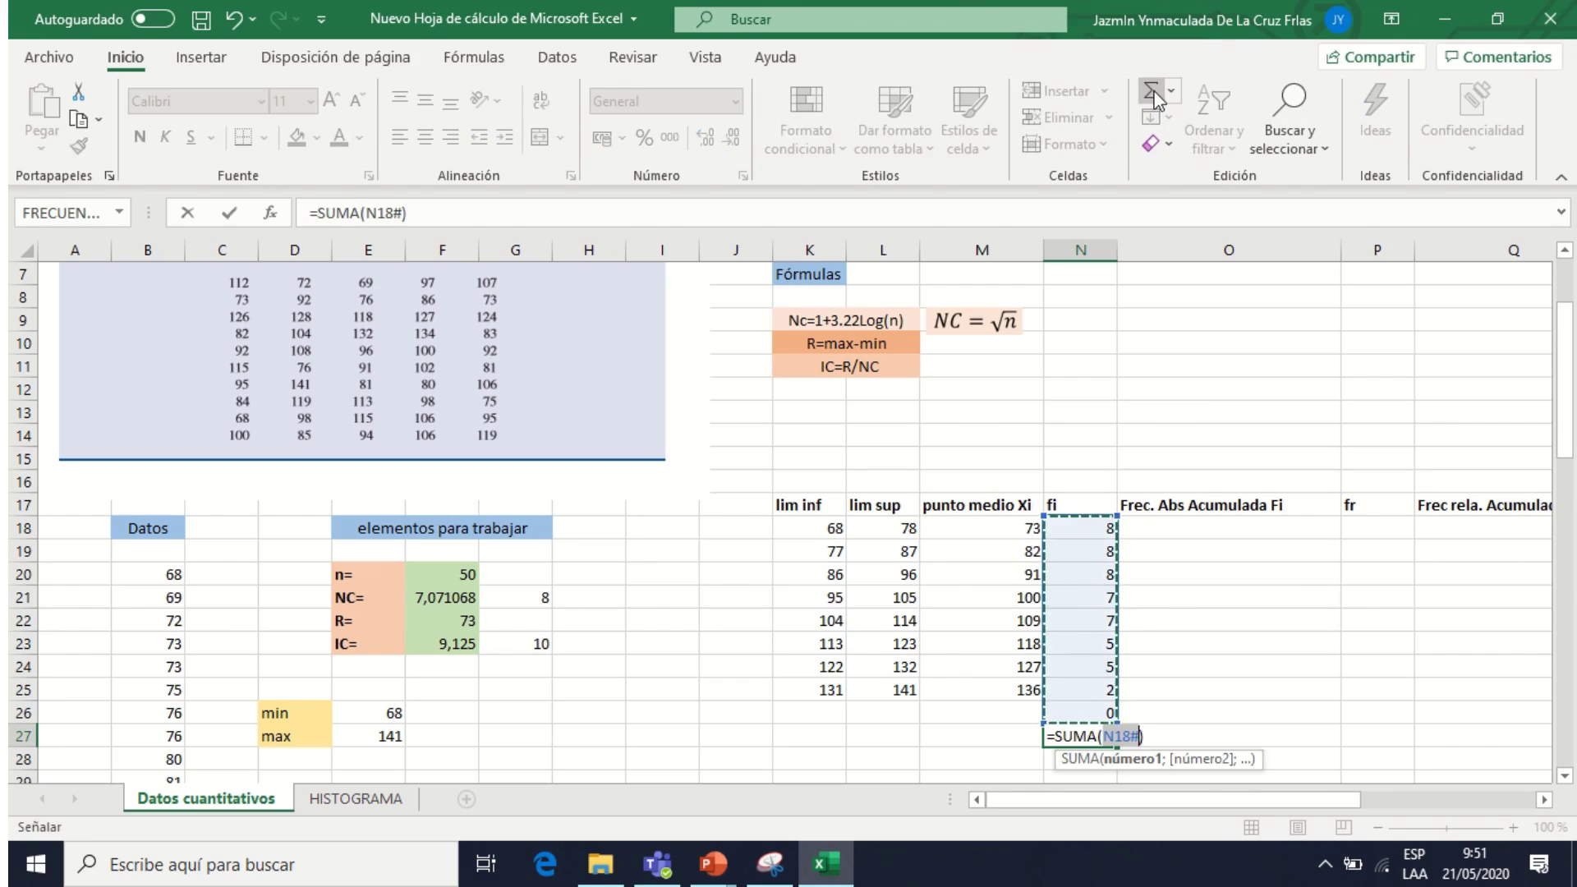
key(Return)
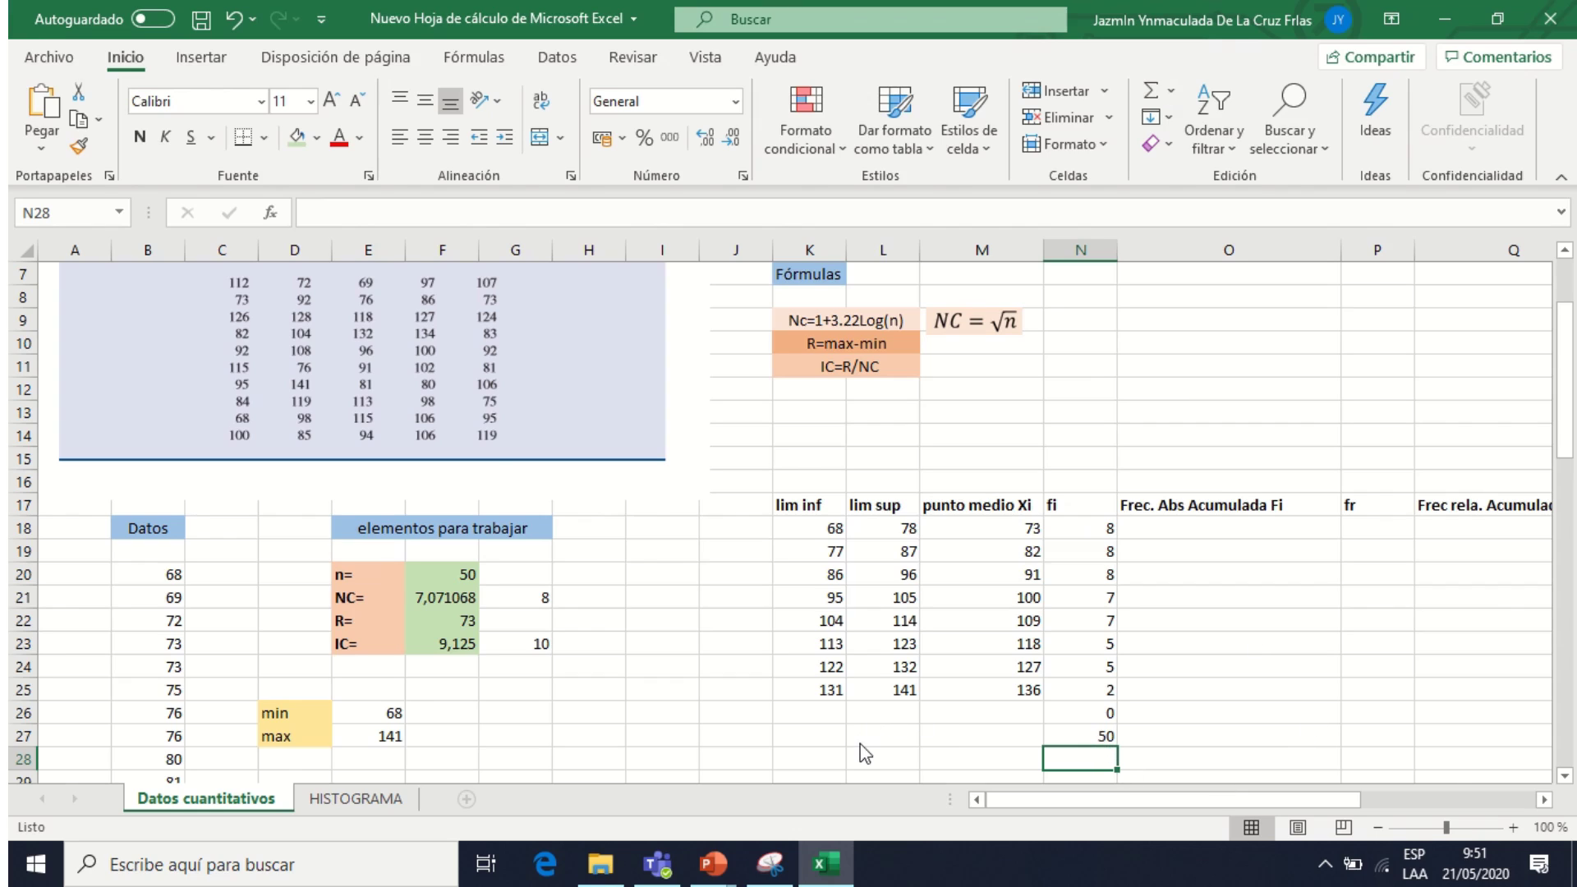
- Enter 8 in O18 as the first cumulative absolute frequency
click(1206, 526)
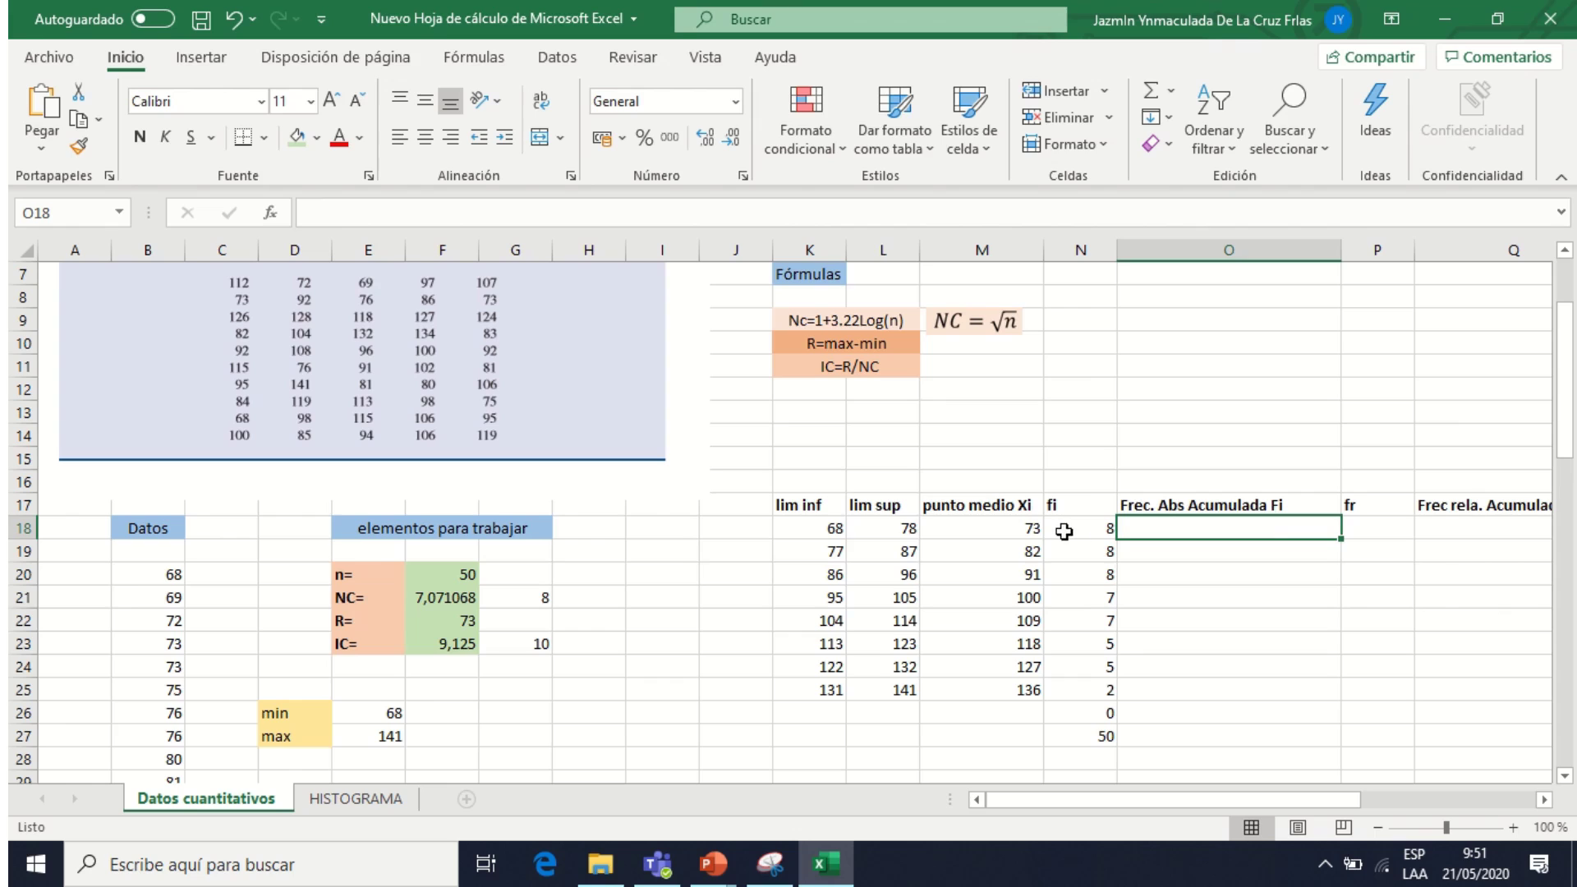
double_click(1154, 530)
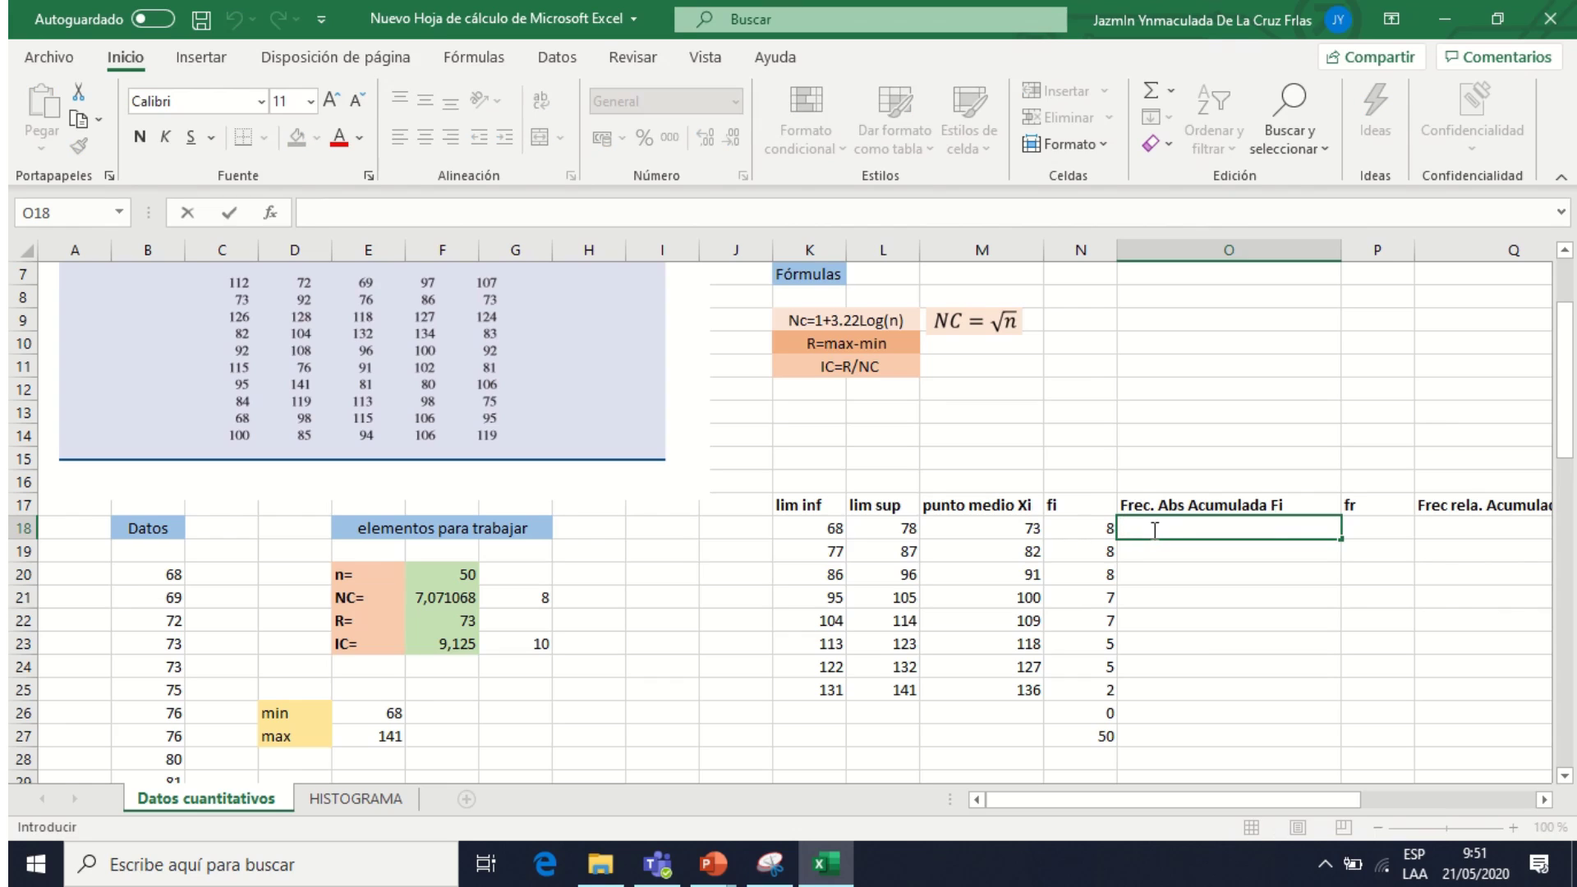
text(8)
key(Return)
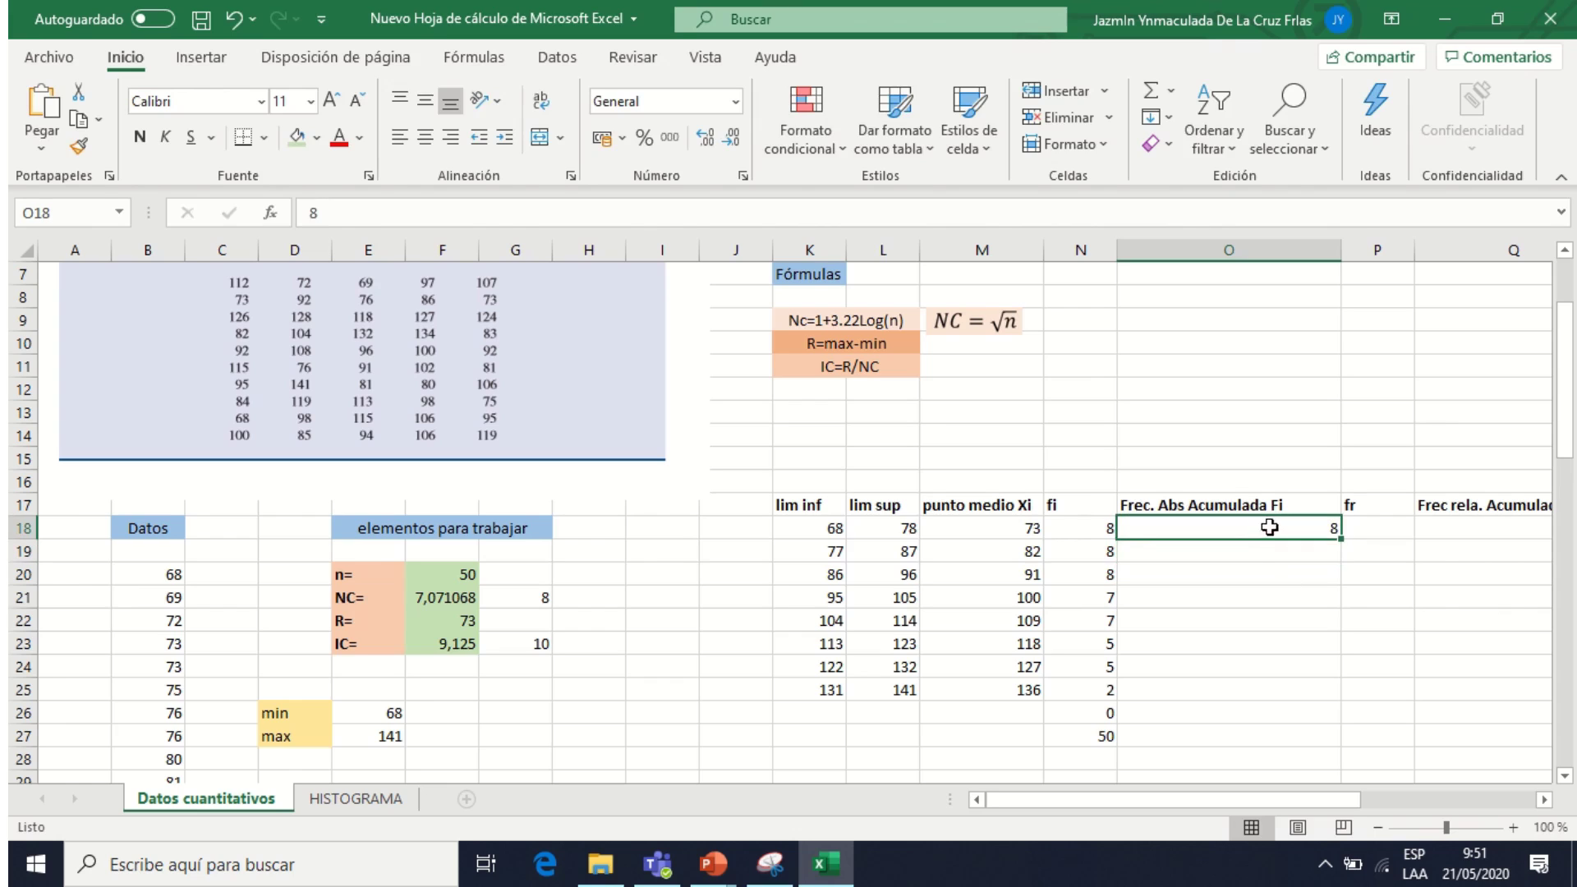
- Calculate the second cumulative absolute frequency in O19 with =O18+N19, fill it down through O25, and compare O25 with the total in N27
click(1101, 550)
click(1220, 548)
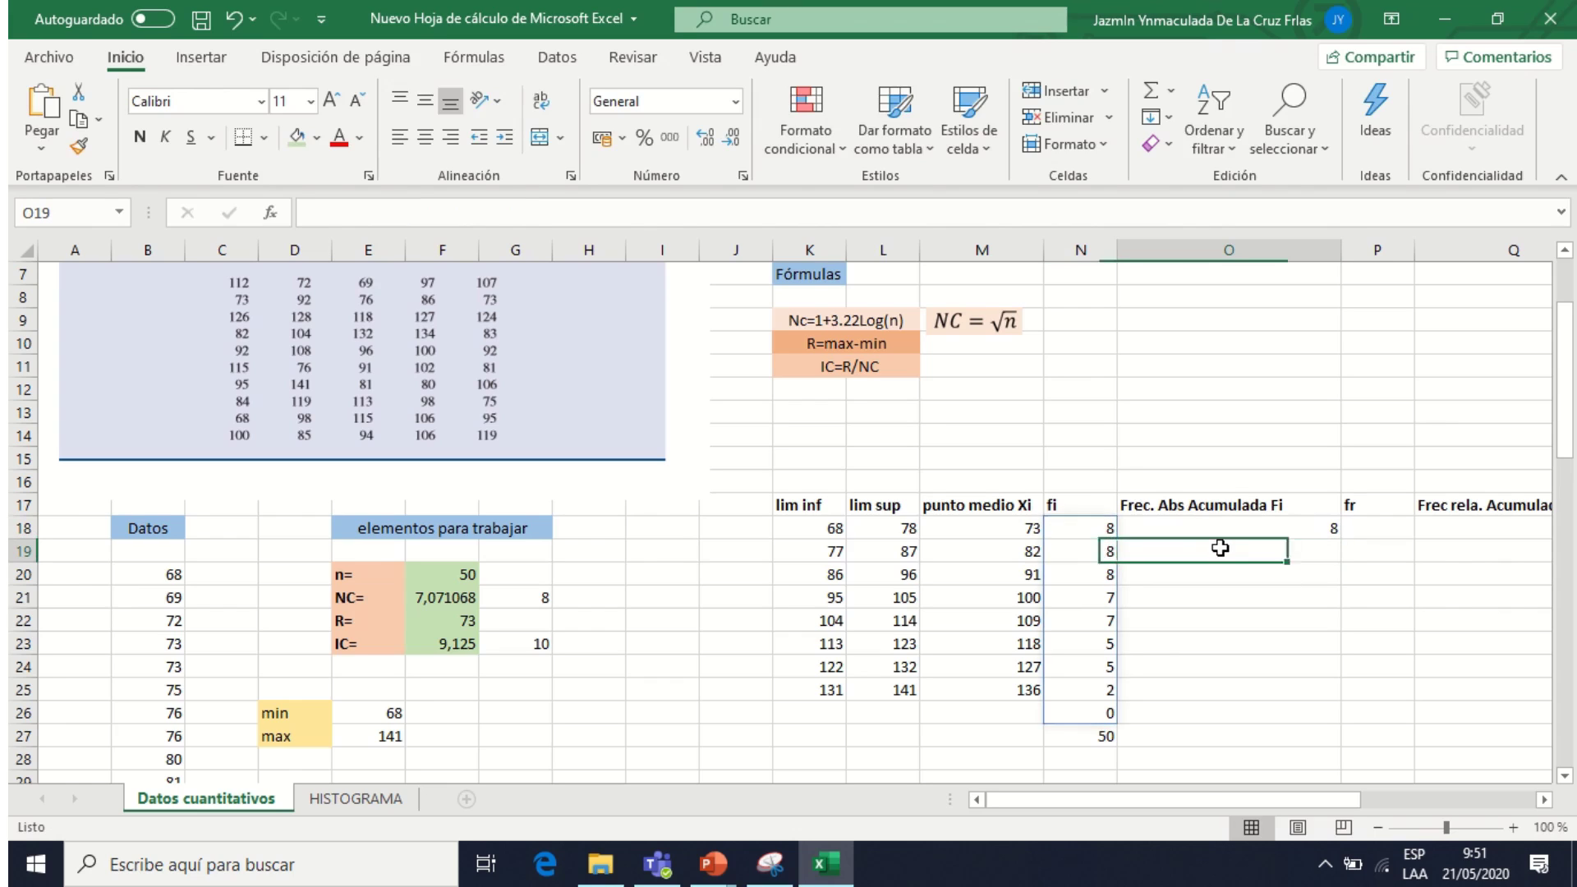
double_click(1247, 553)
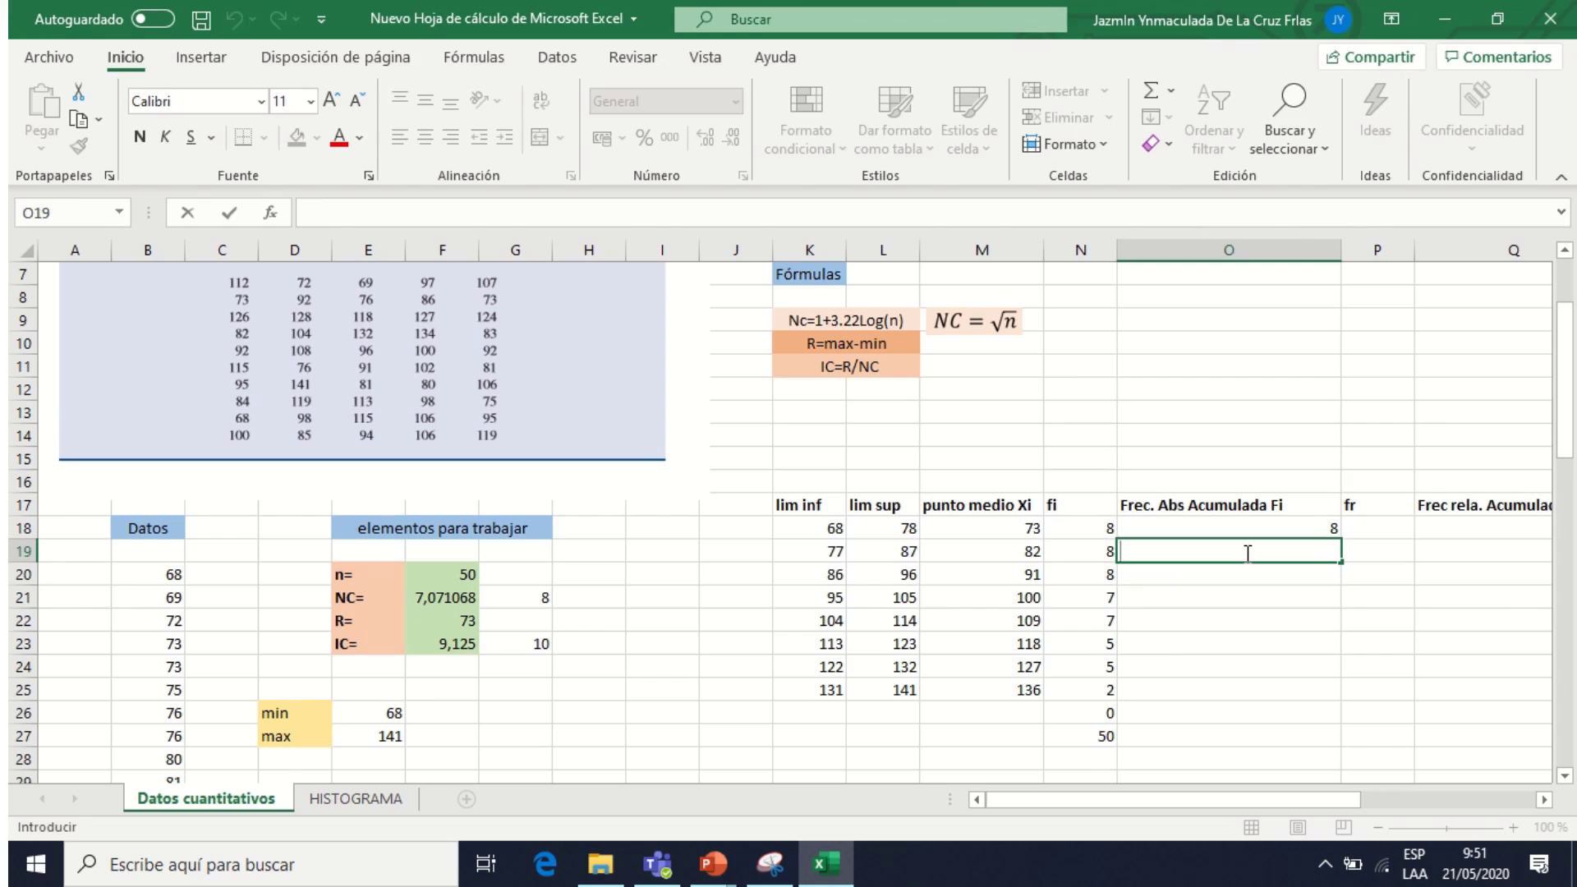
text(=)
click(1283, 529)
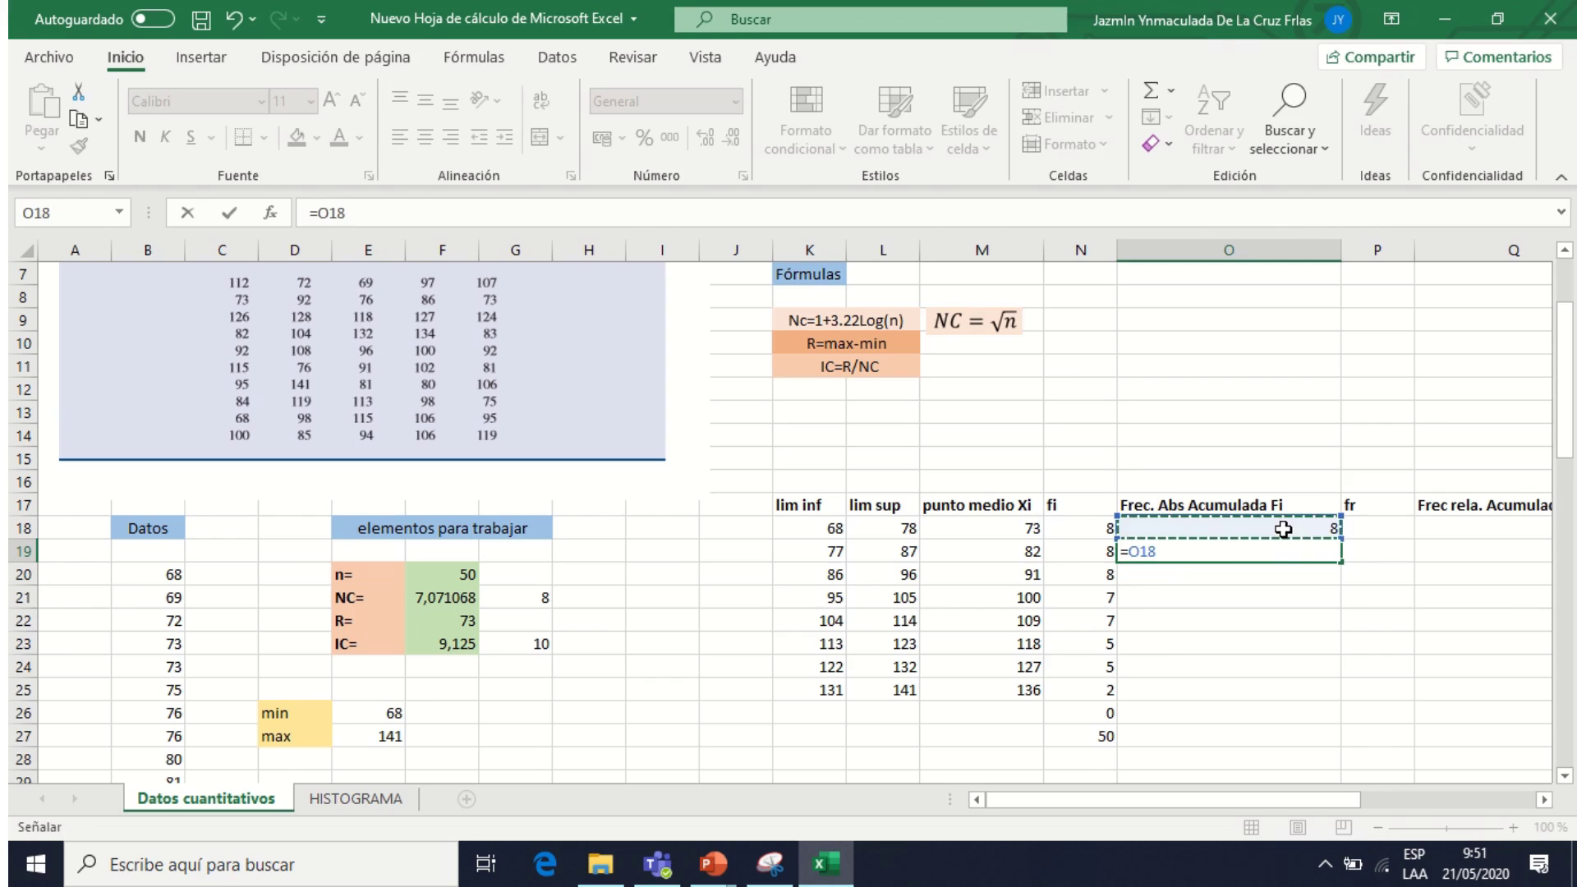
text(+)
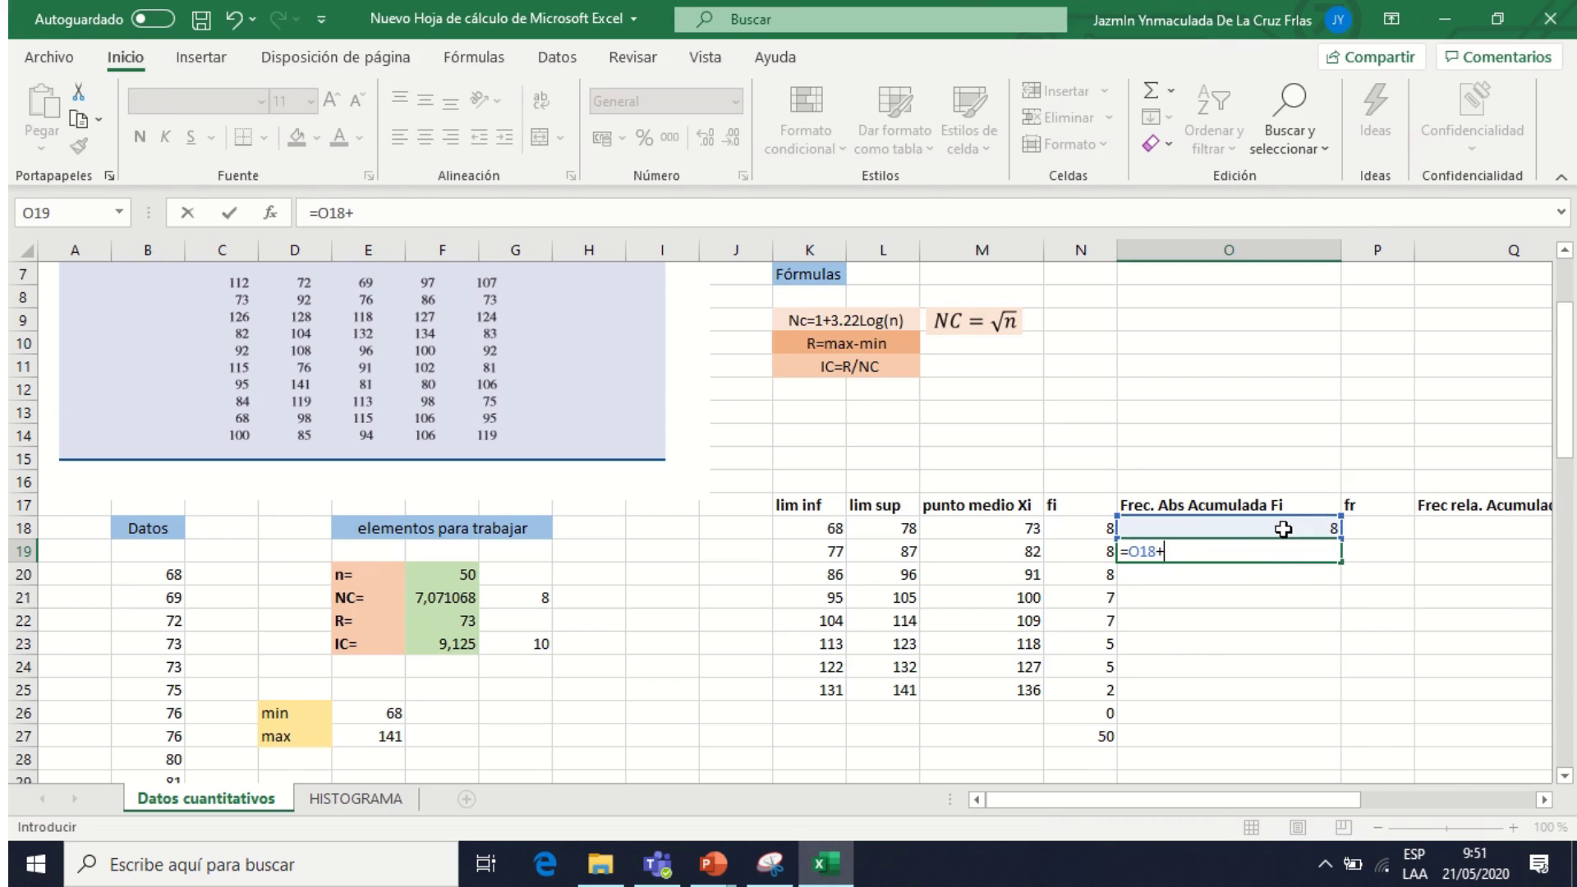
click(1105, 551)
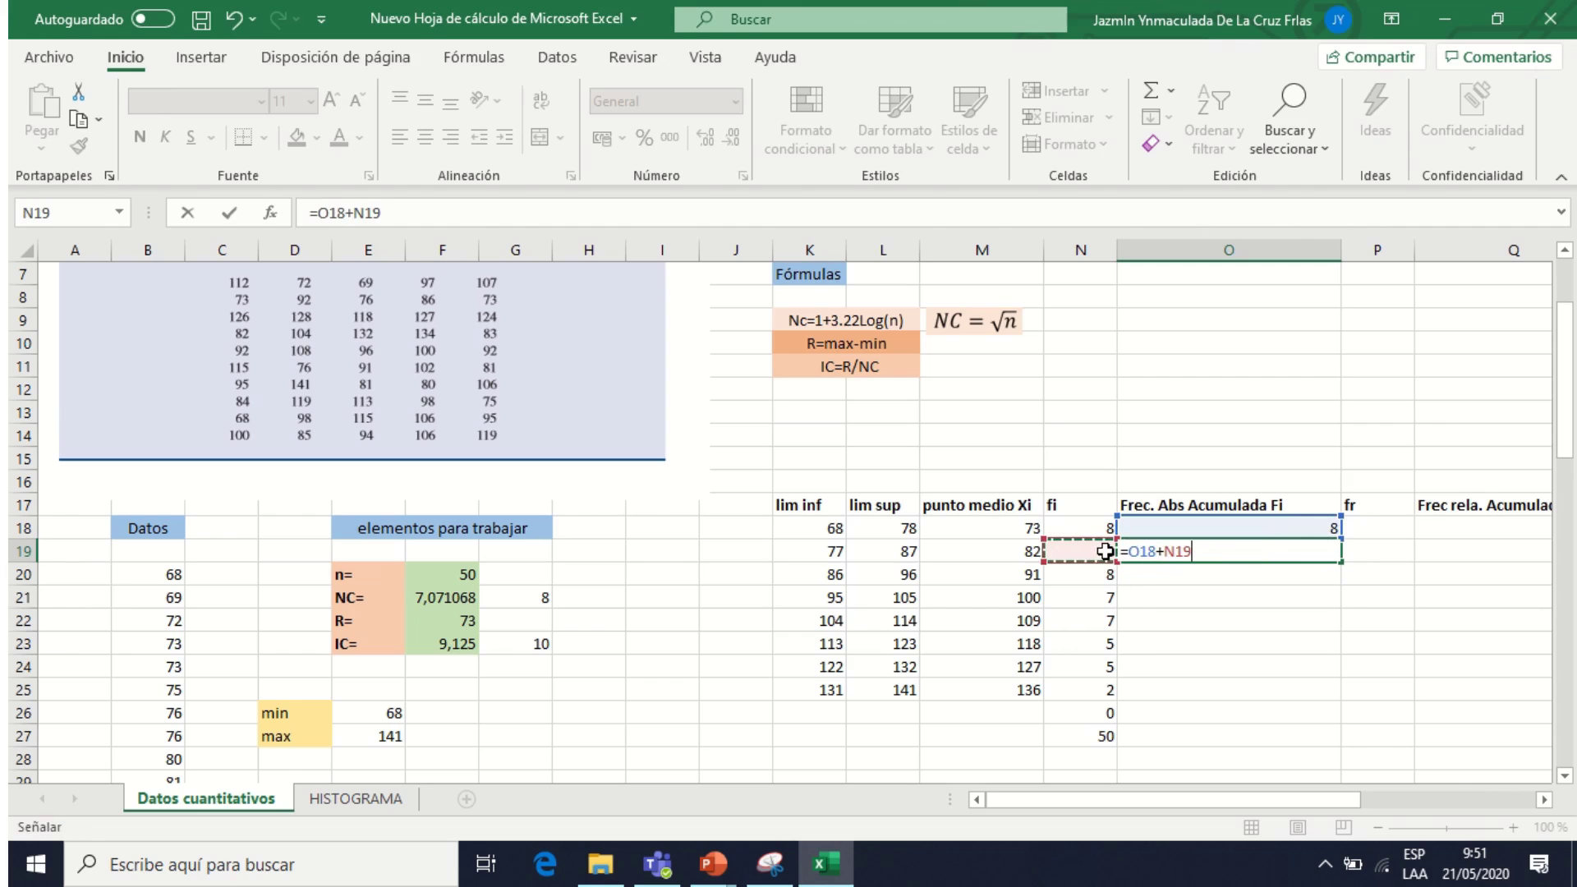
key(Return)
click(1324, 551)
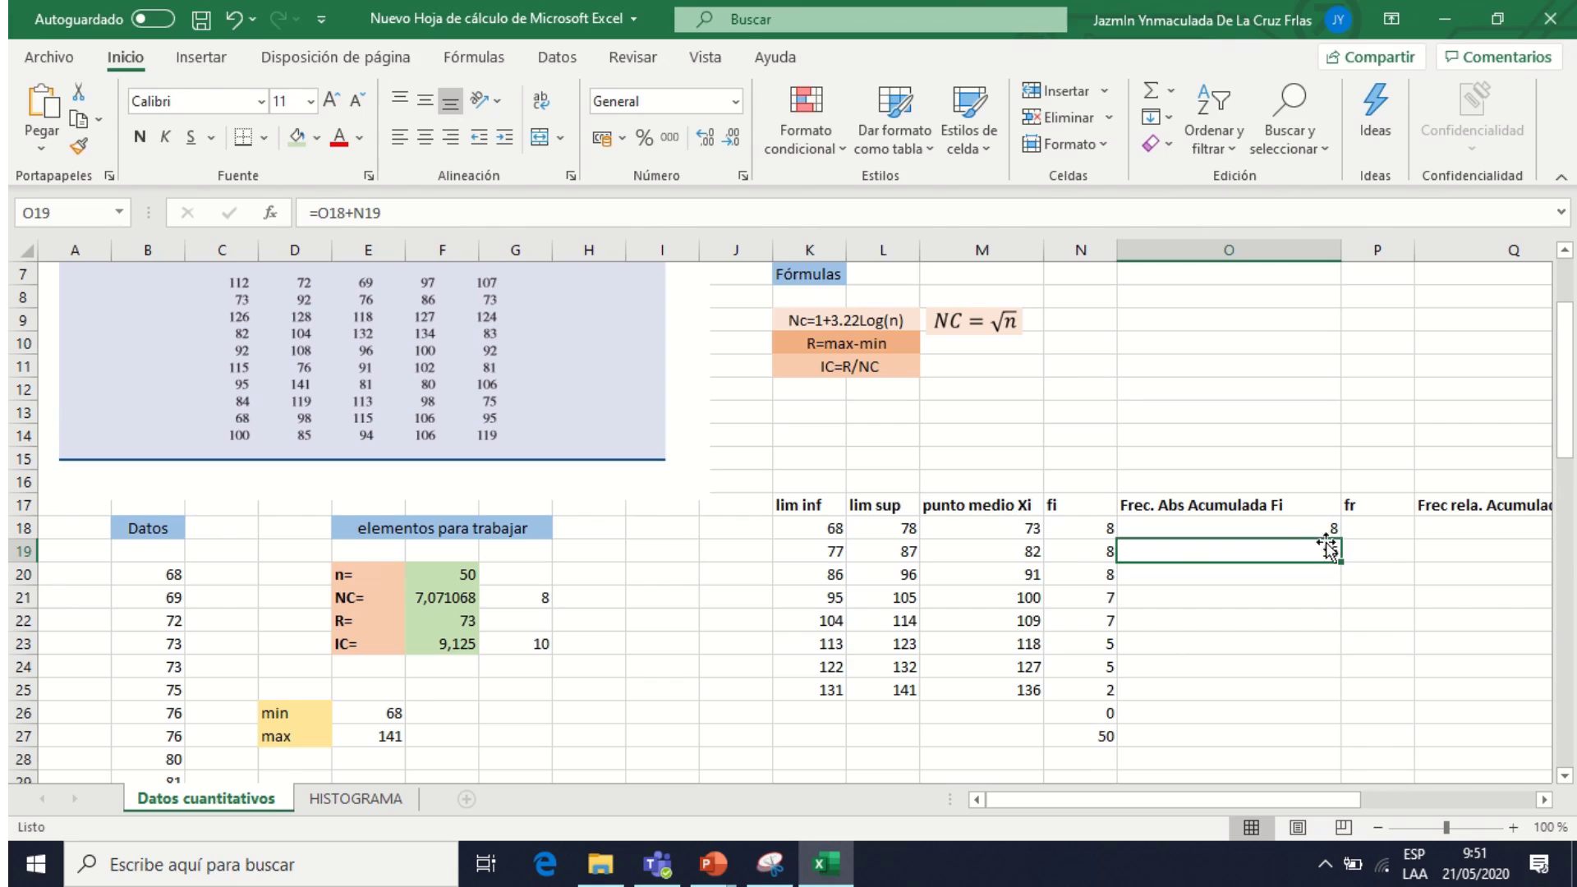
drag(1340, 561, 1325, 692)
click(1322, 690)
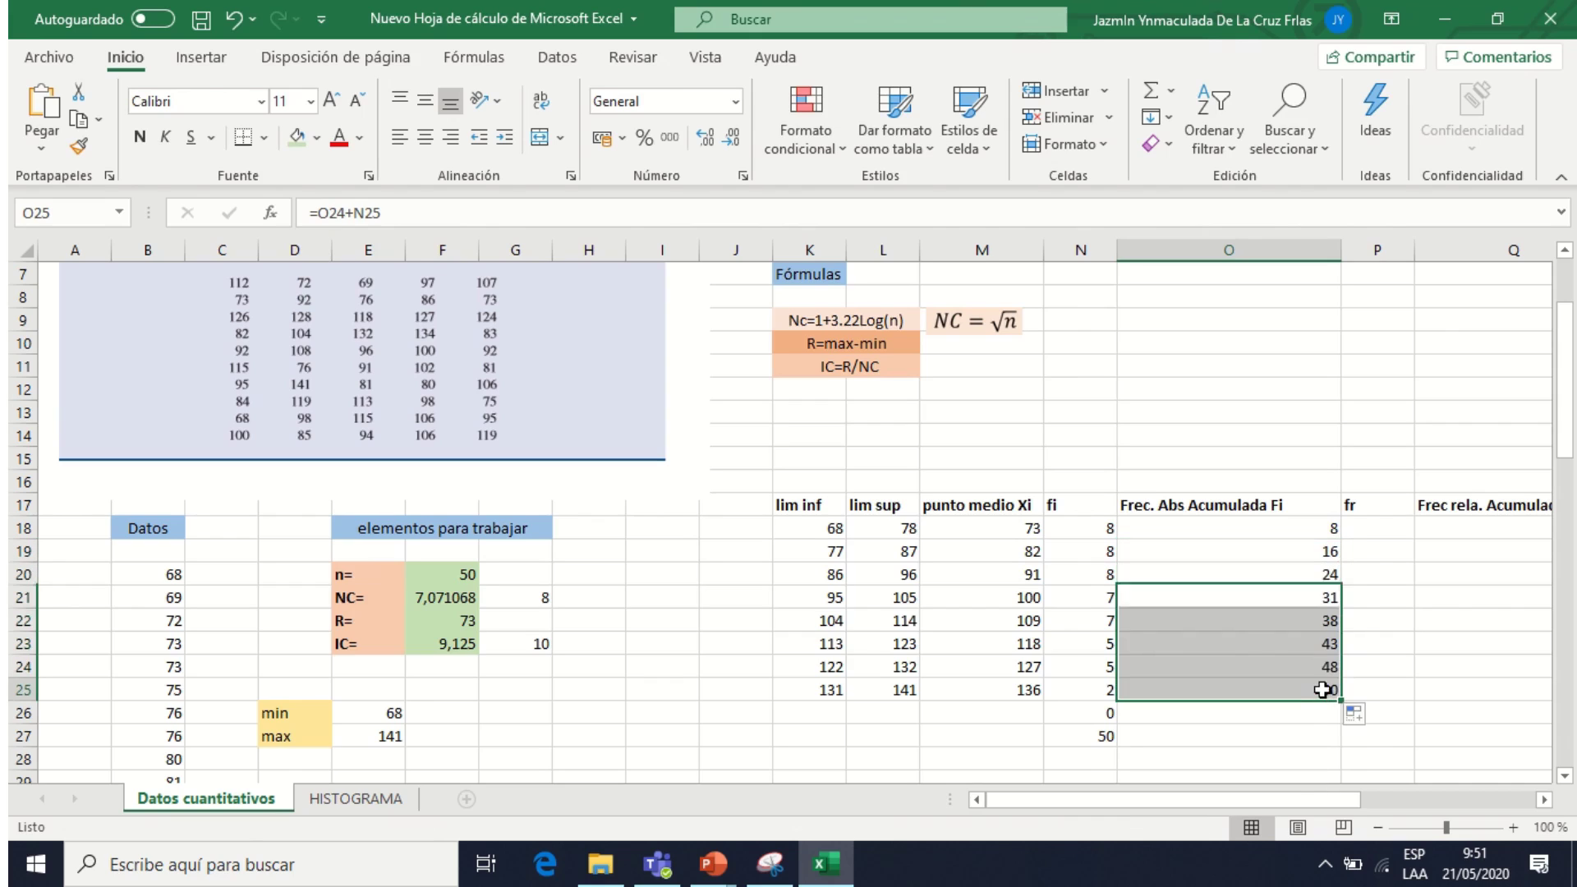
click(1322, 690)
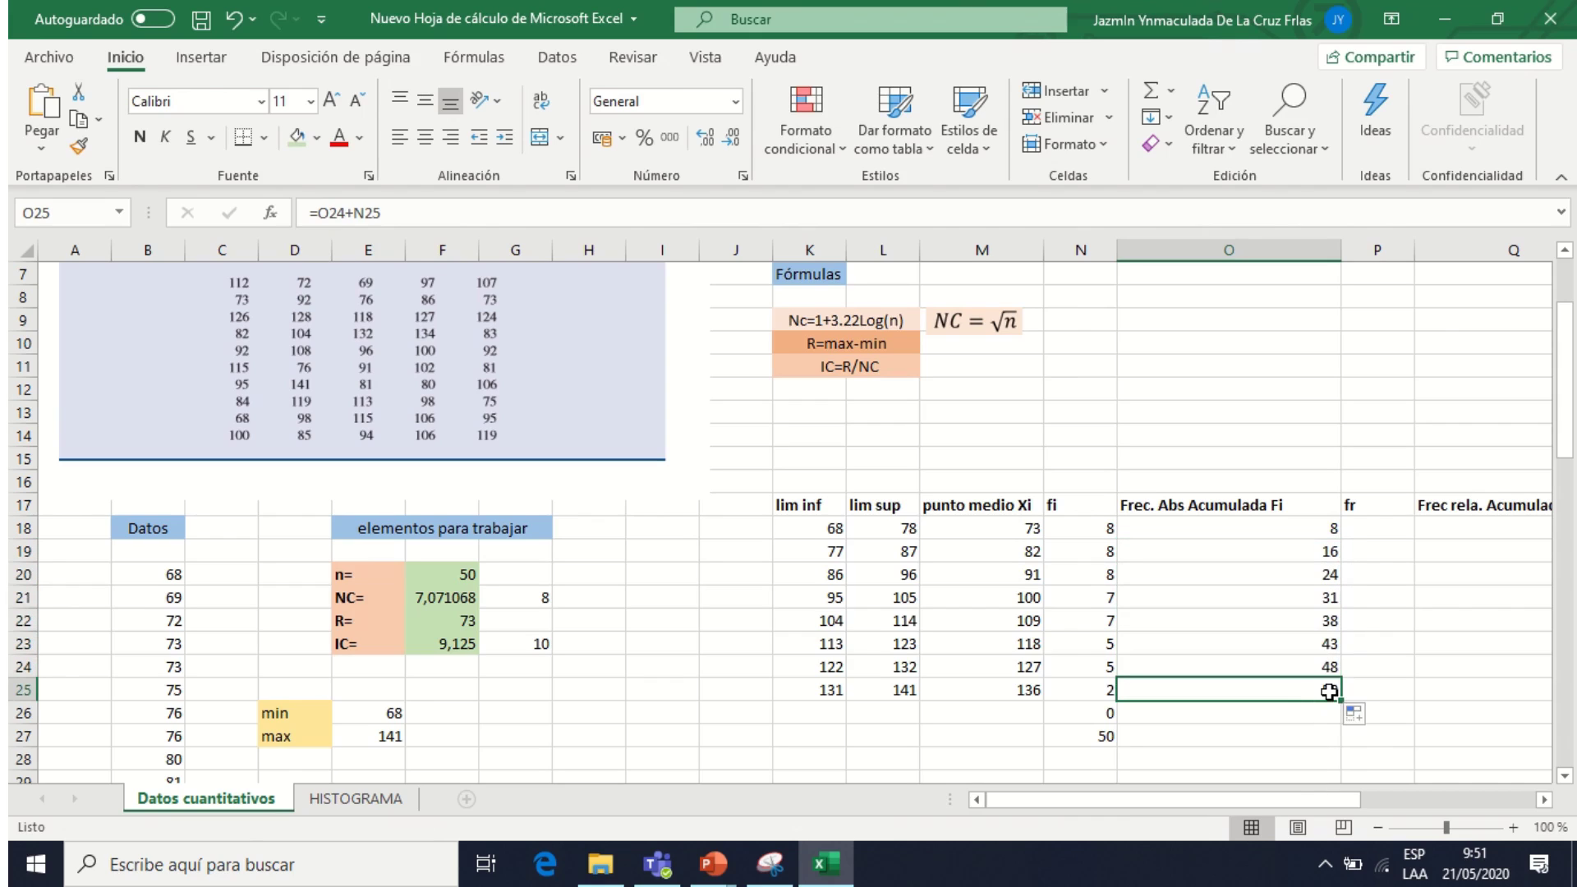
click(1107, 744)
- Calculate the first relative frequency in P18 with =N18/$N$27 and fill the formula down through P25
drag(1253, 800, 1400, 795)
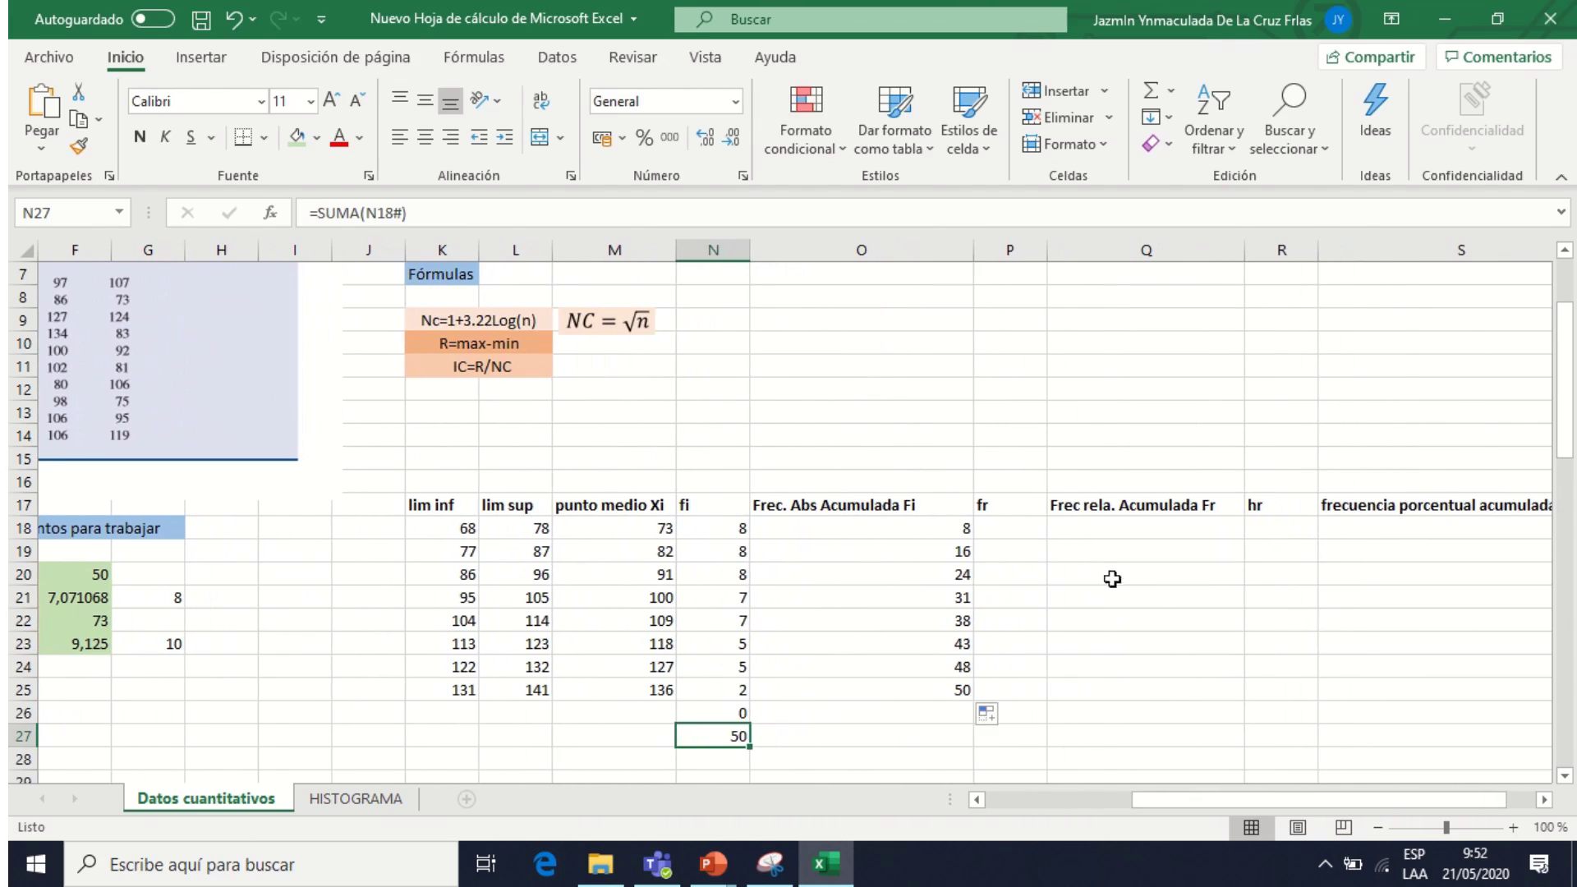
click(1011, 524)
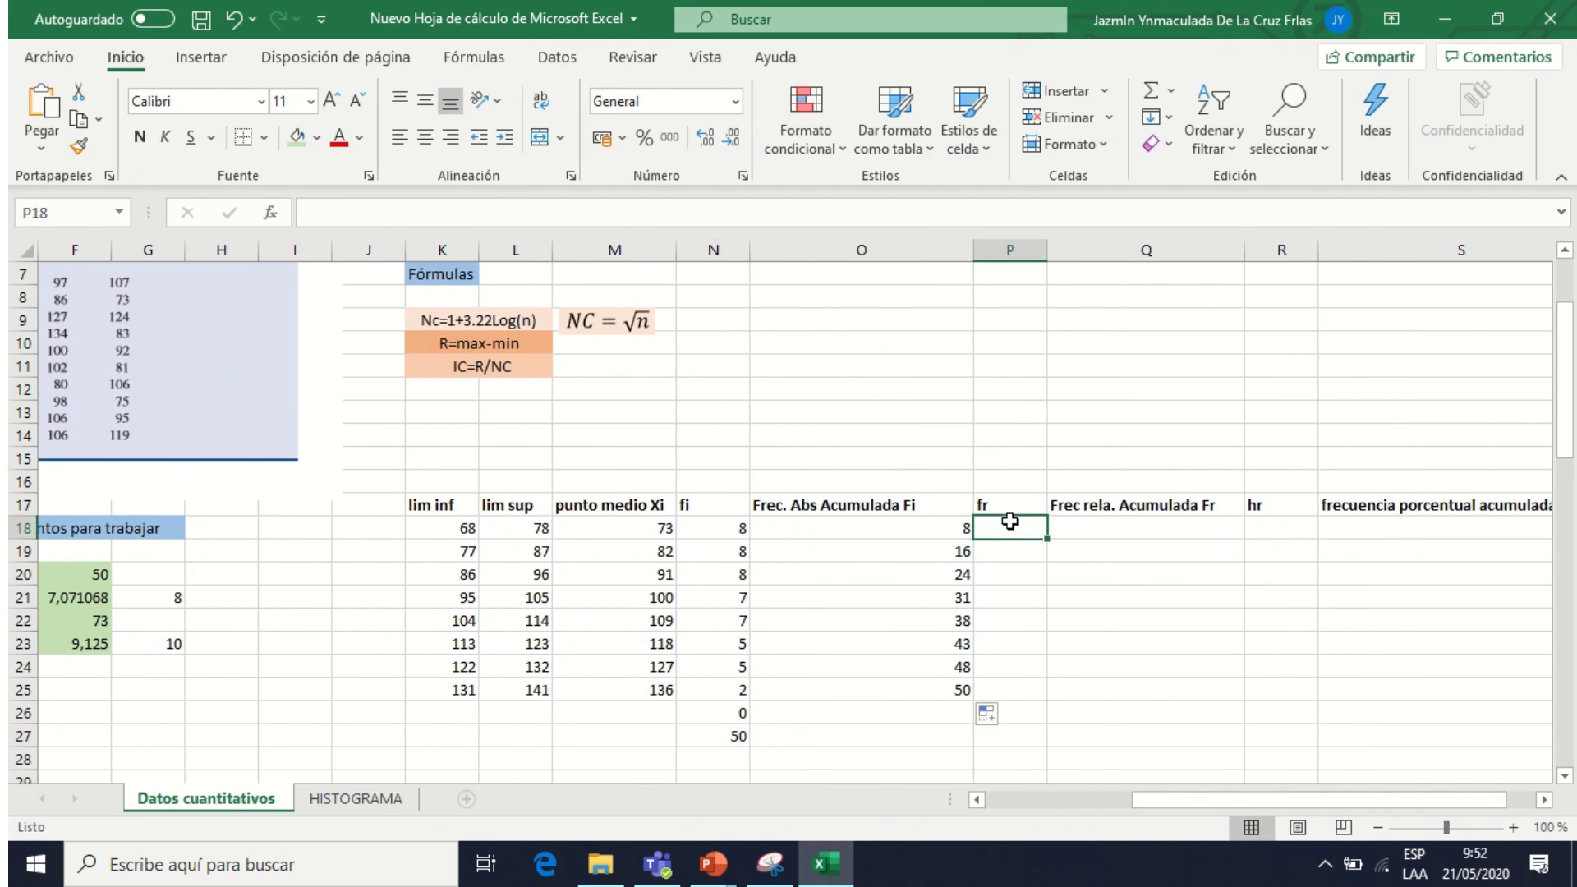
click(731, 528)
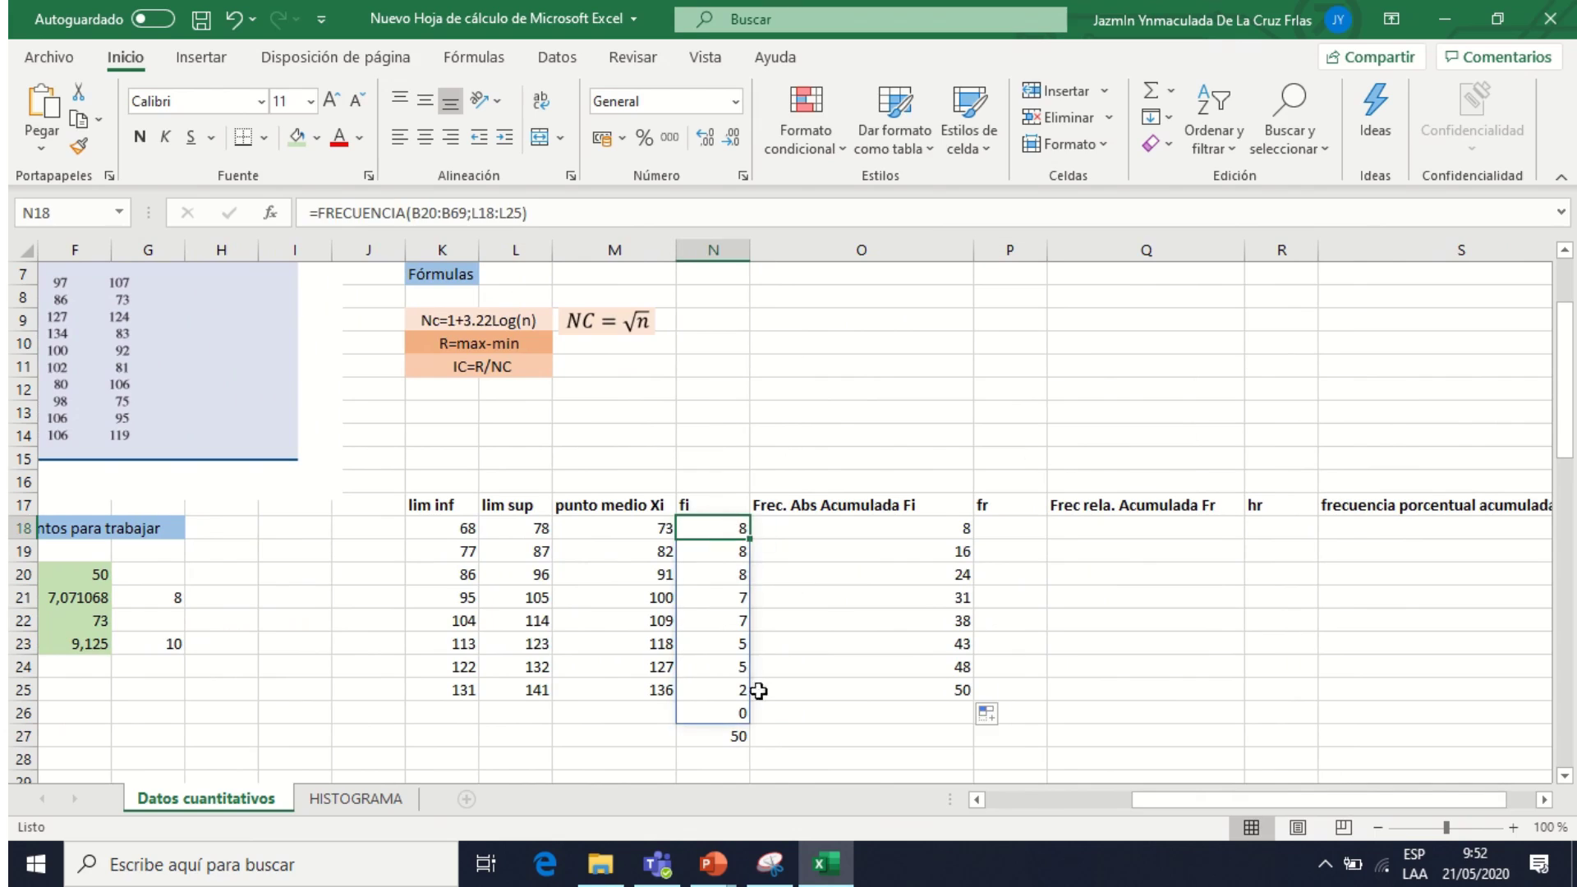
click(738, 737)
double_click(1020, 528)
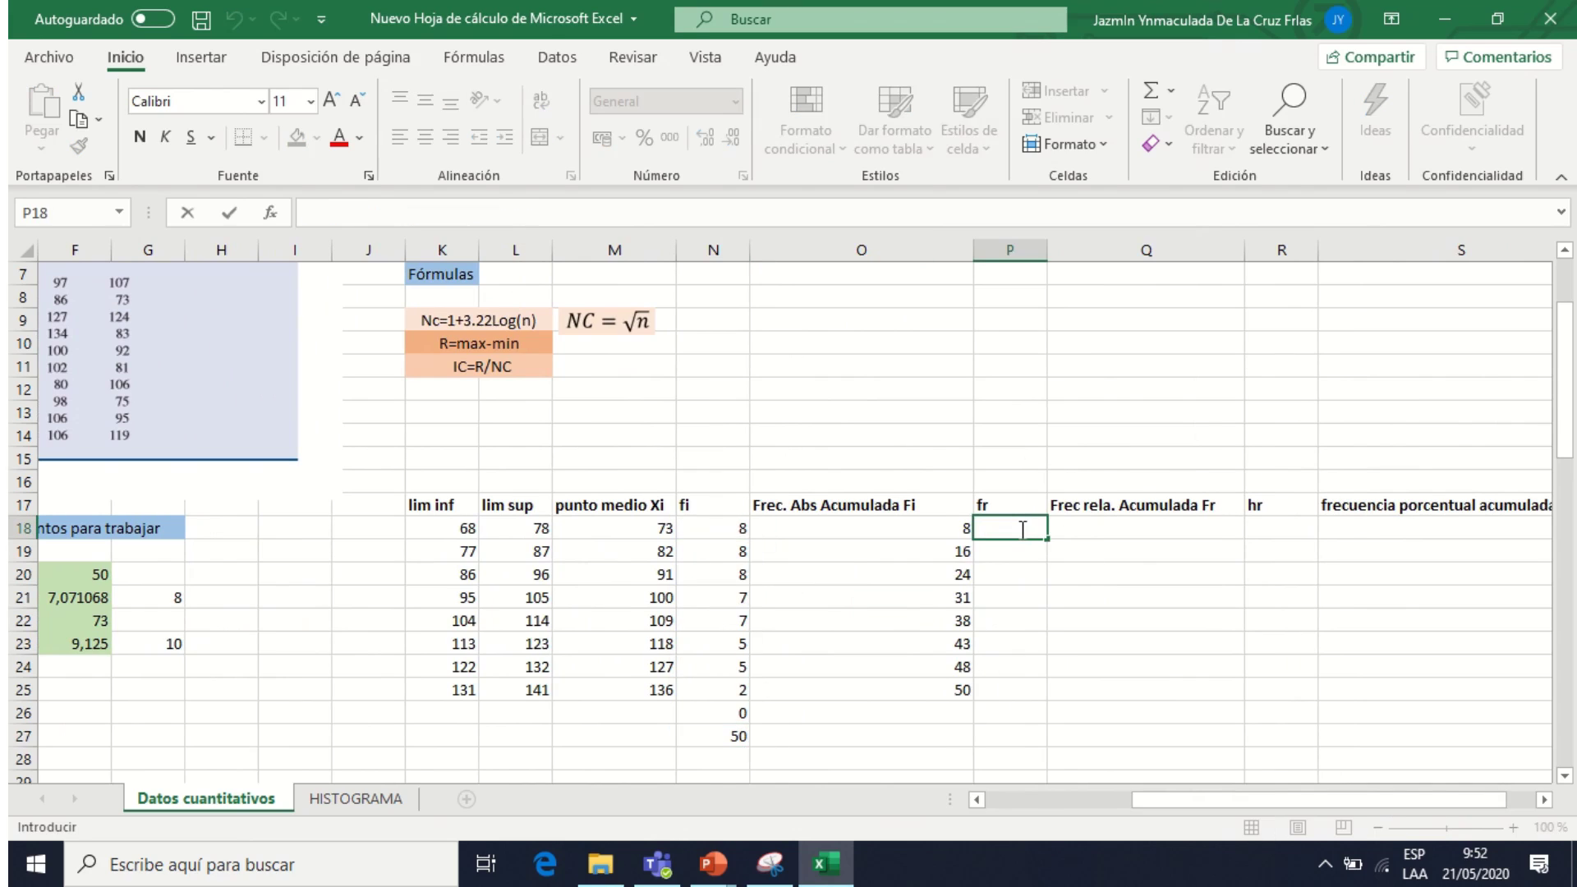
text(=)
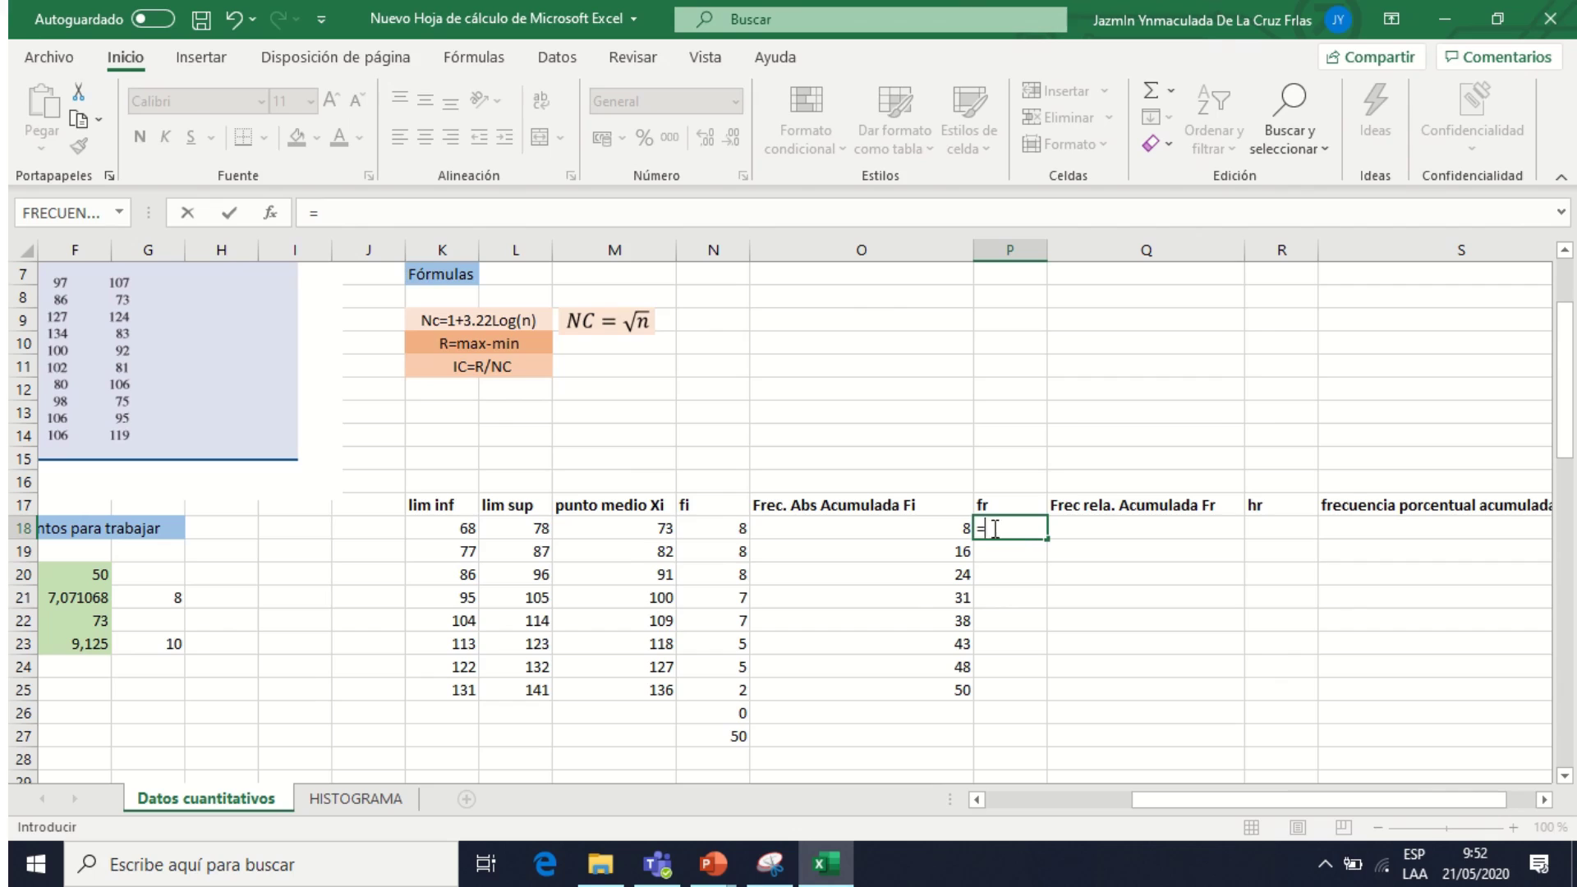
click(738, 528)
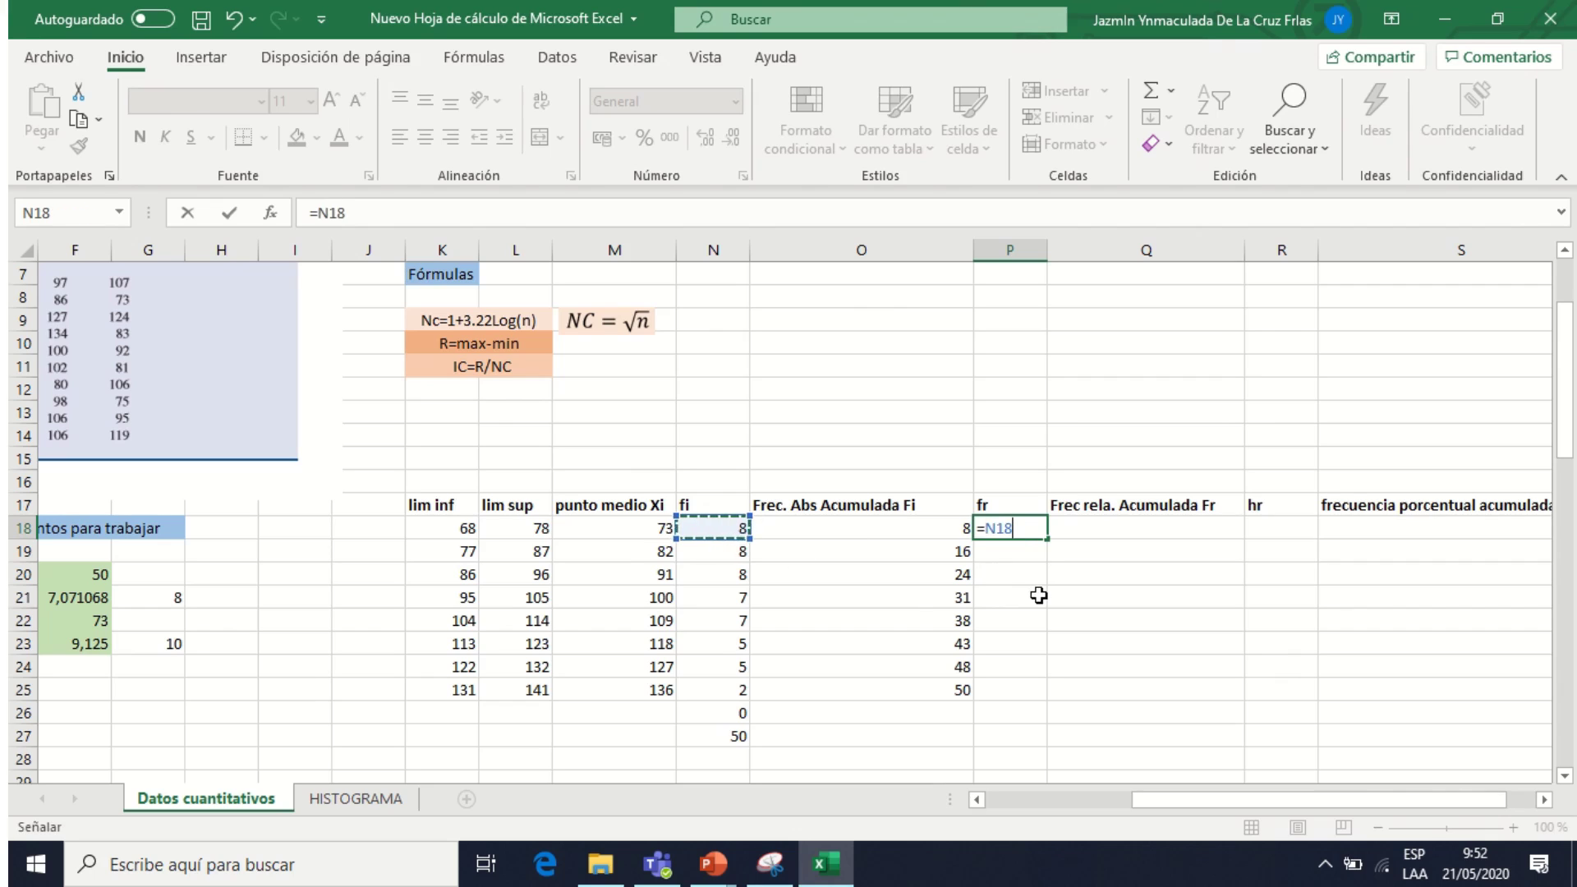
text(/)
click(732, 733)
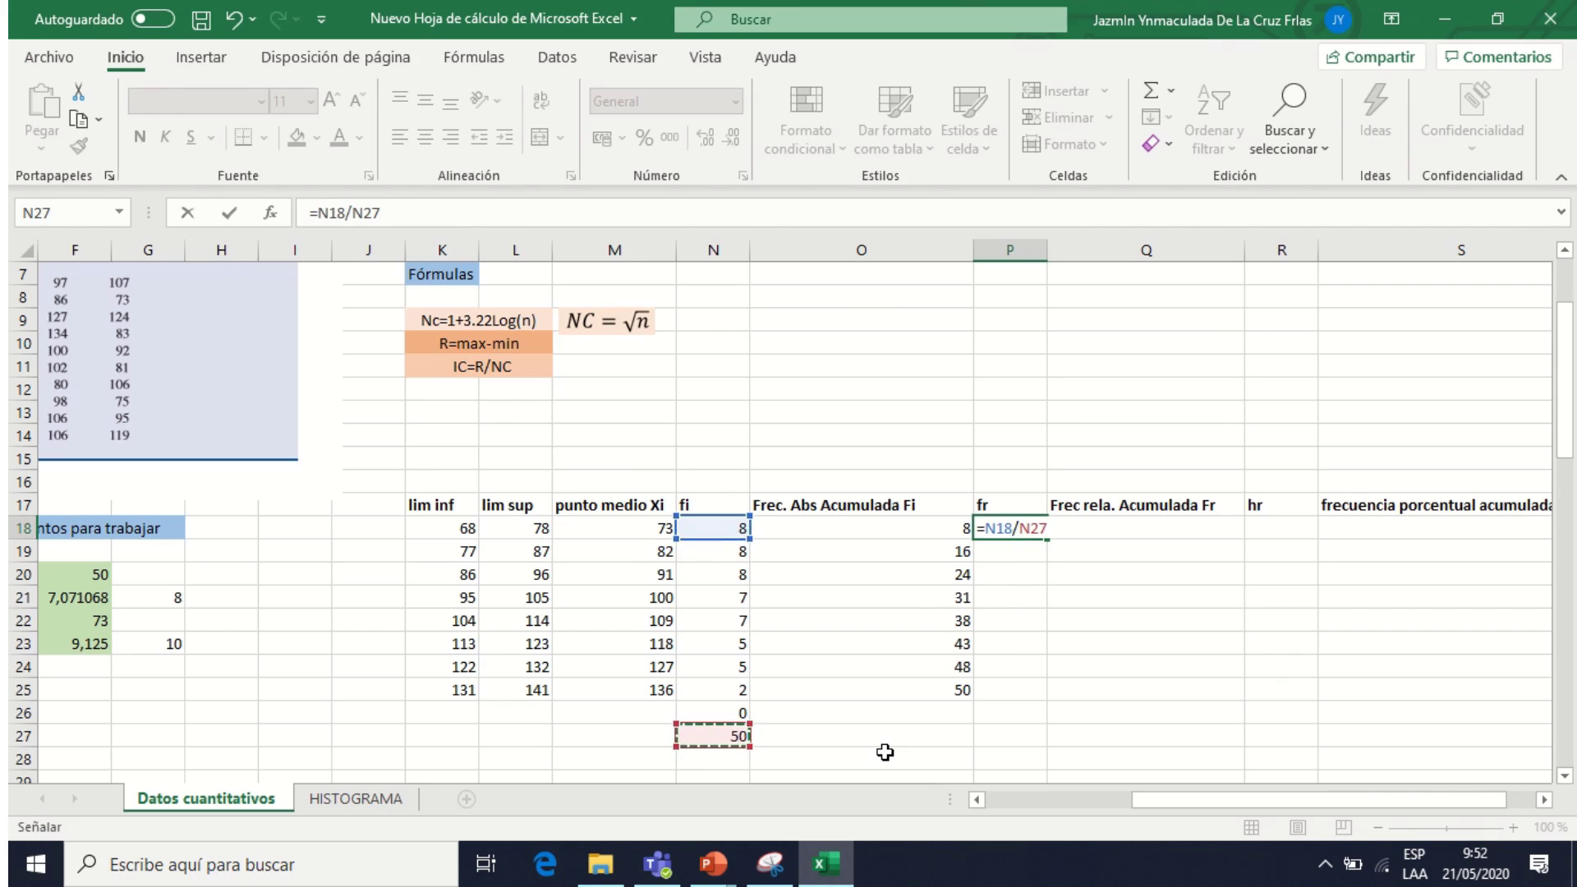
click(1024, 530)
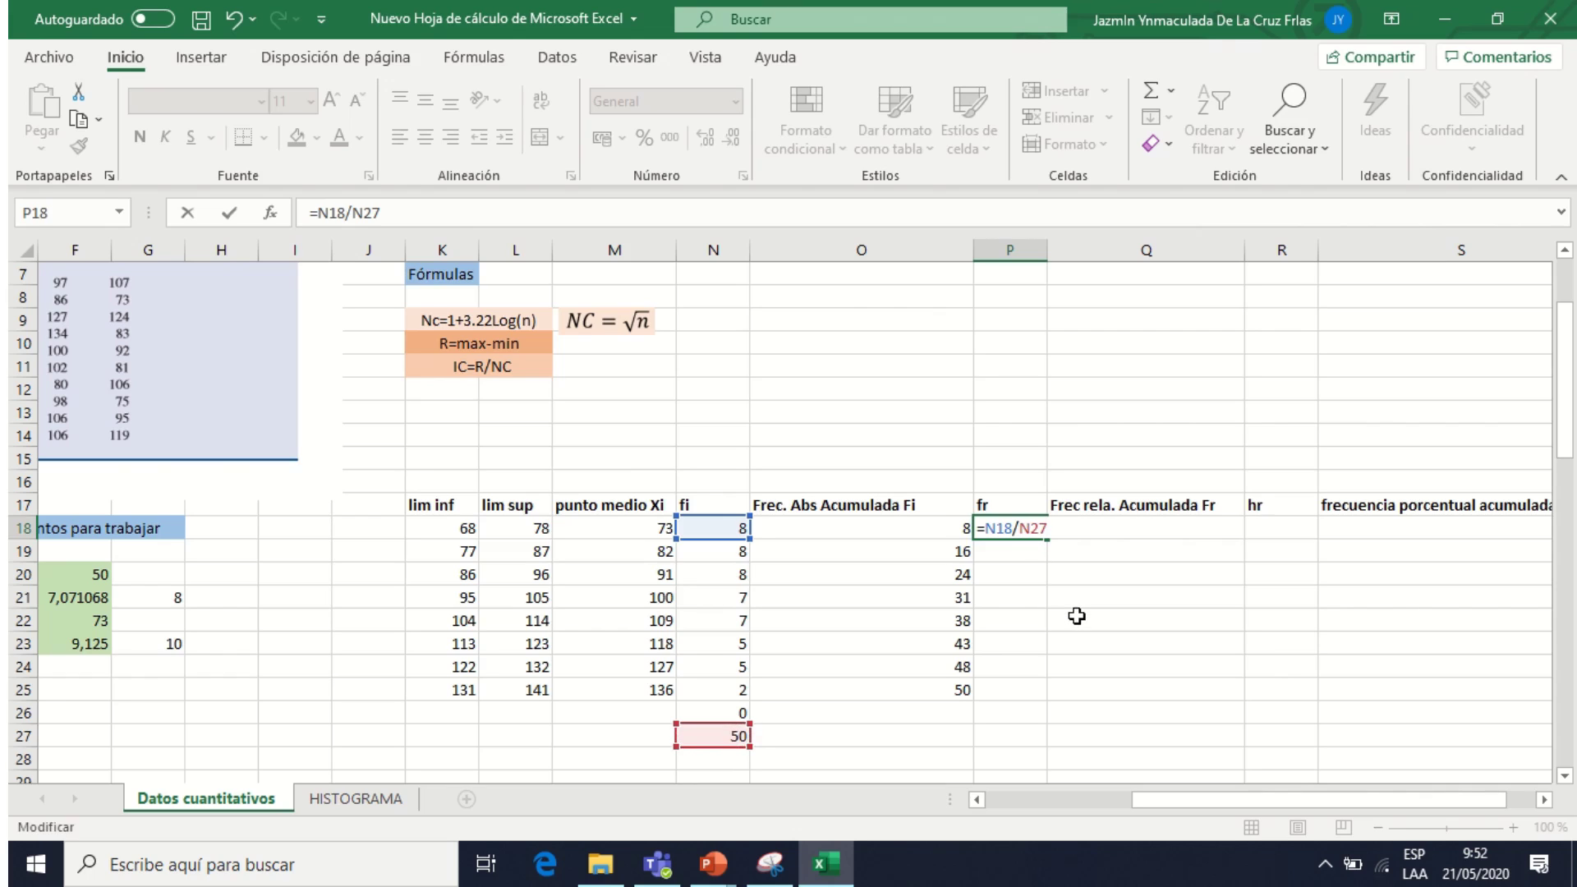
text($N$)
key(Return)
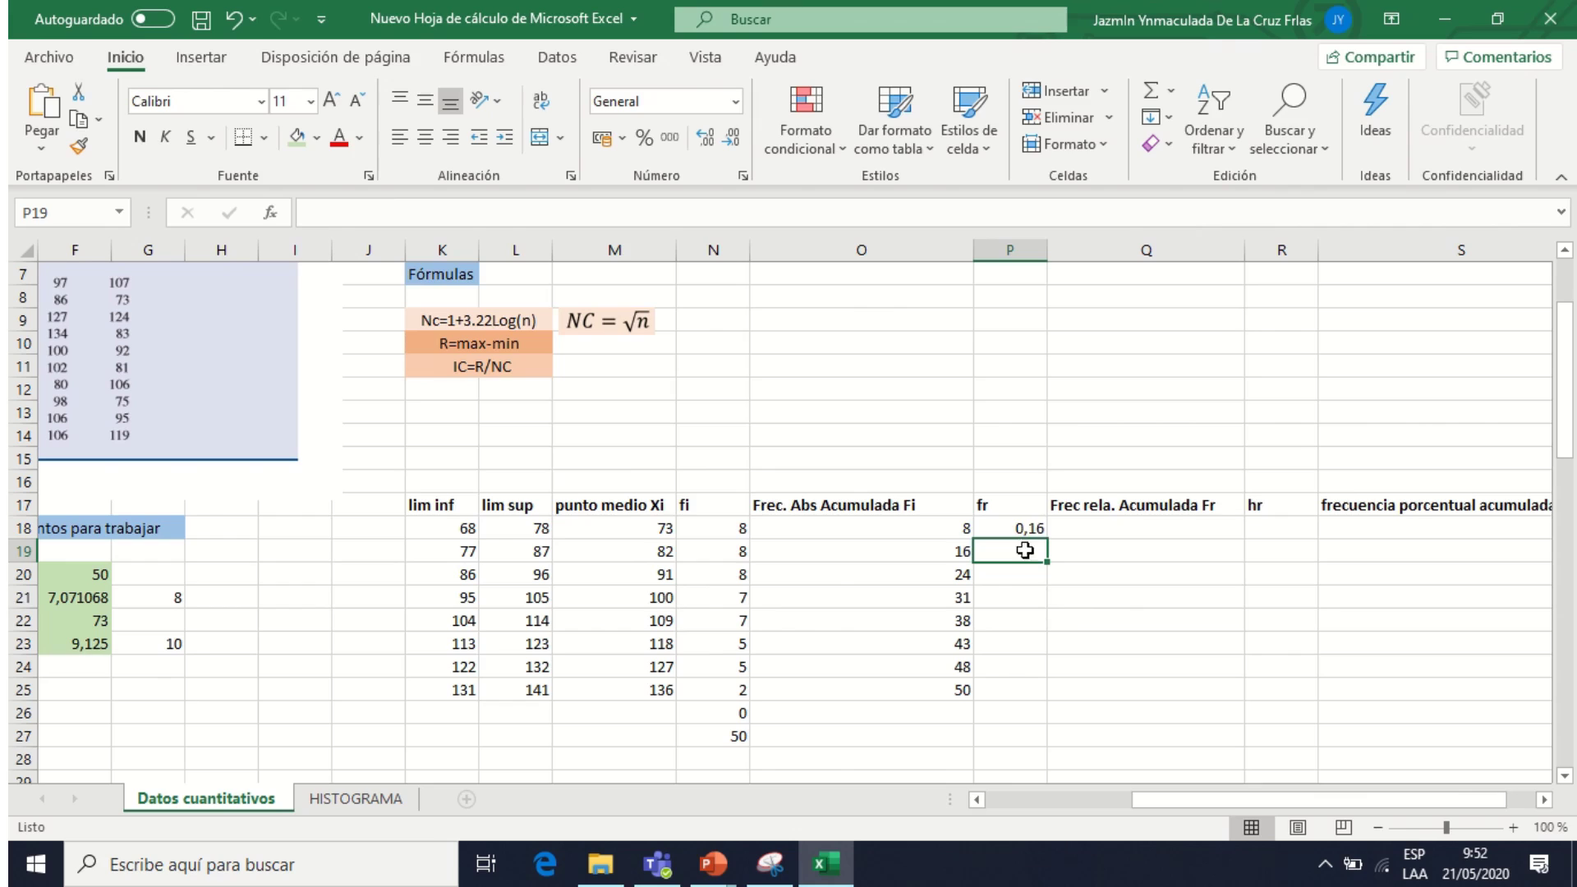
click(1028, 528)
drag(1048, 540, 1040, 695)
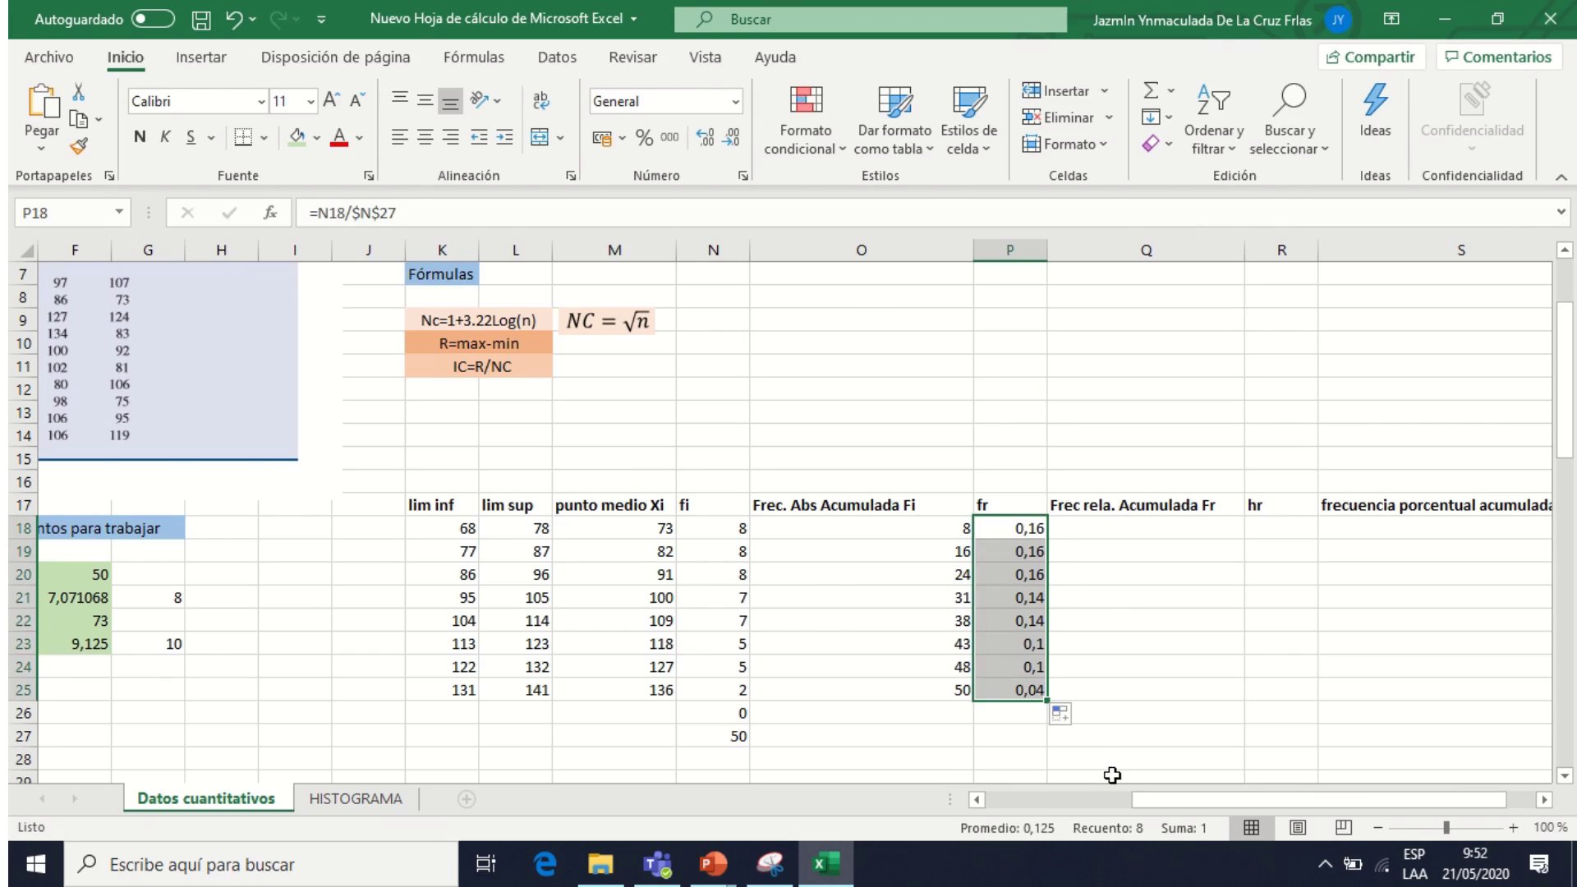
- Total the relative frequencies in P27 with =SUMA(P18:P26)
click(1013, 736)
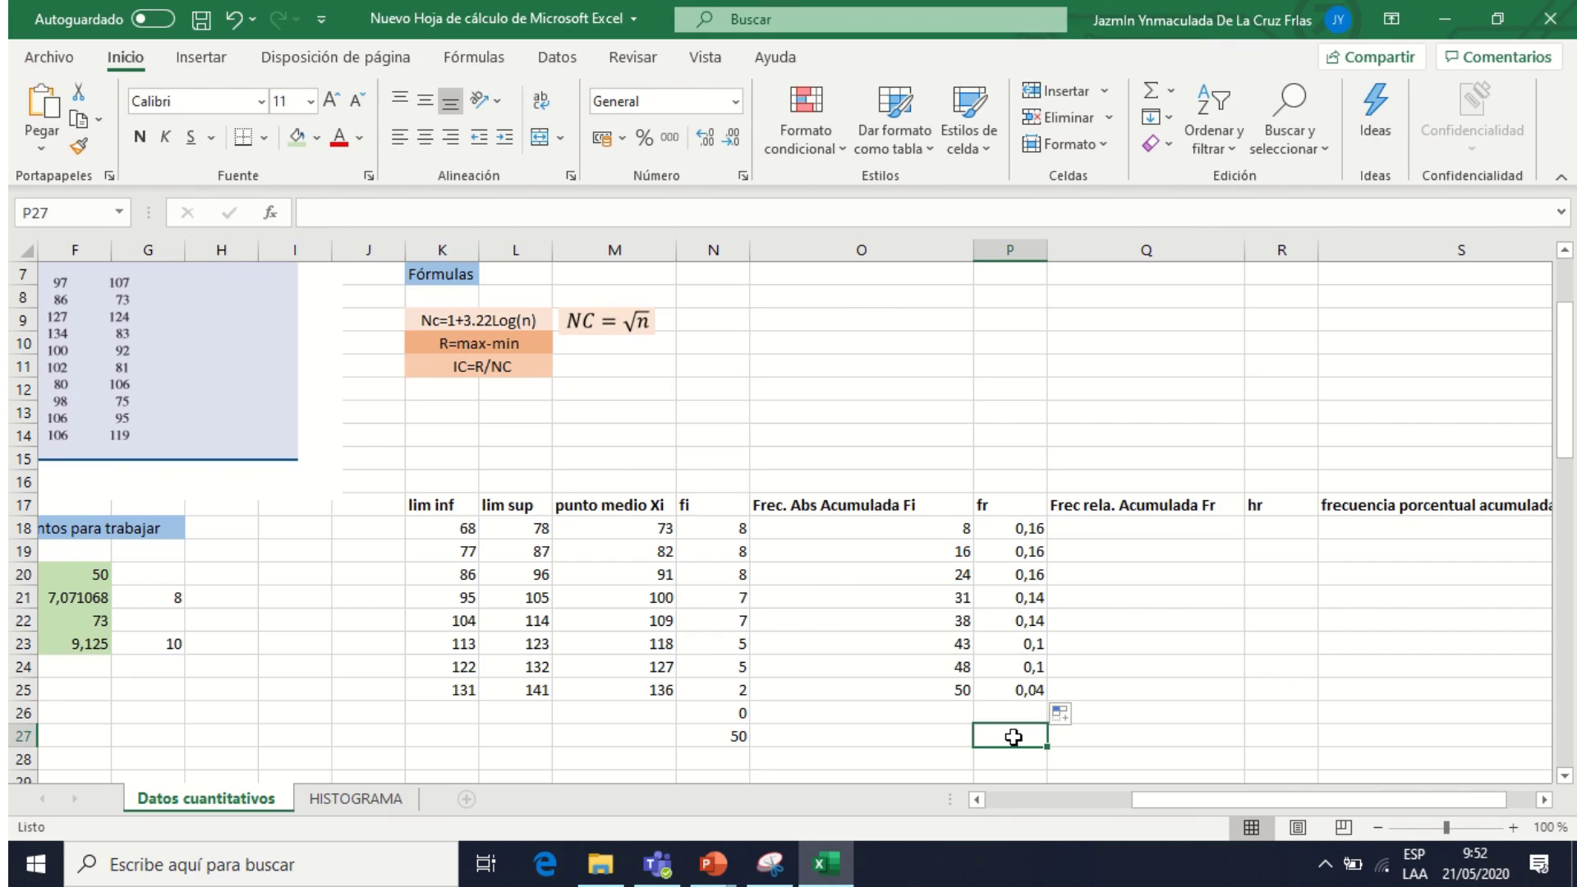
click(1153, 97)
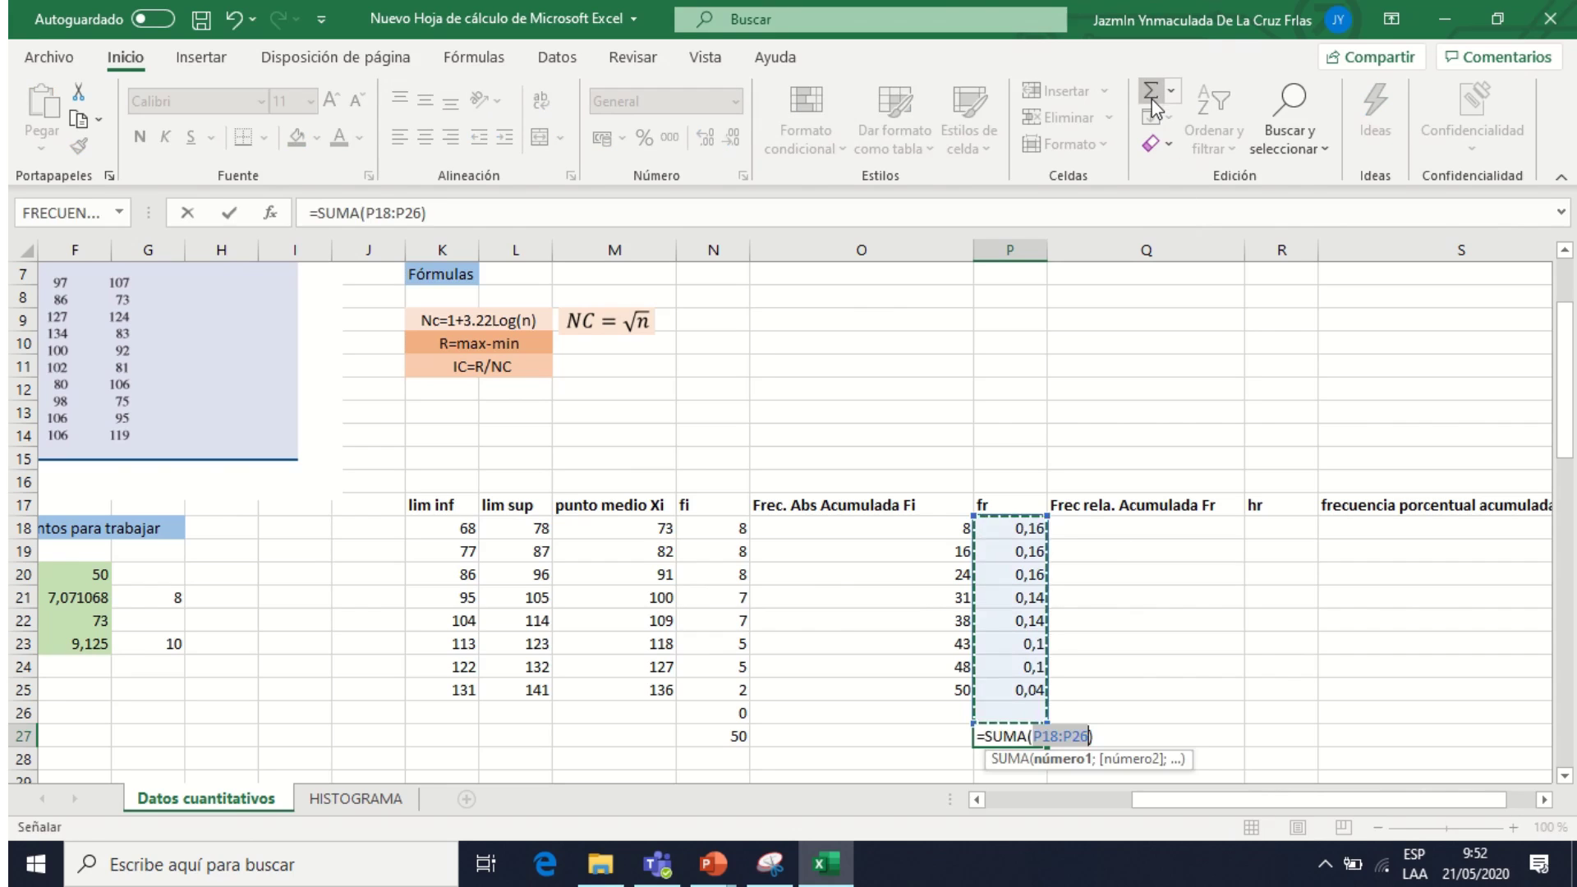
key(Return)
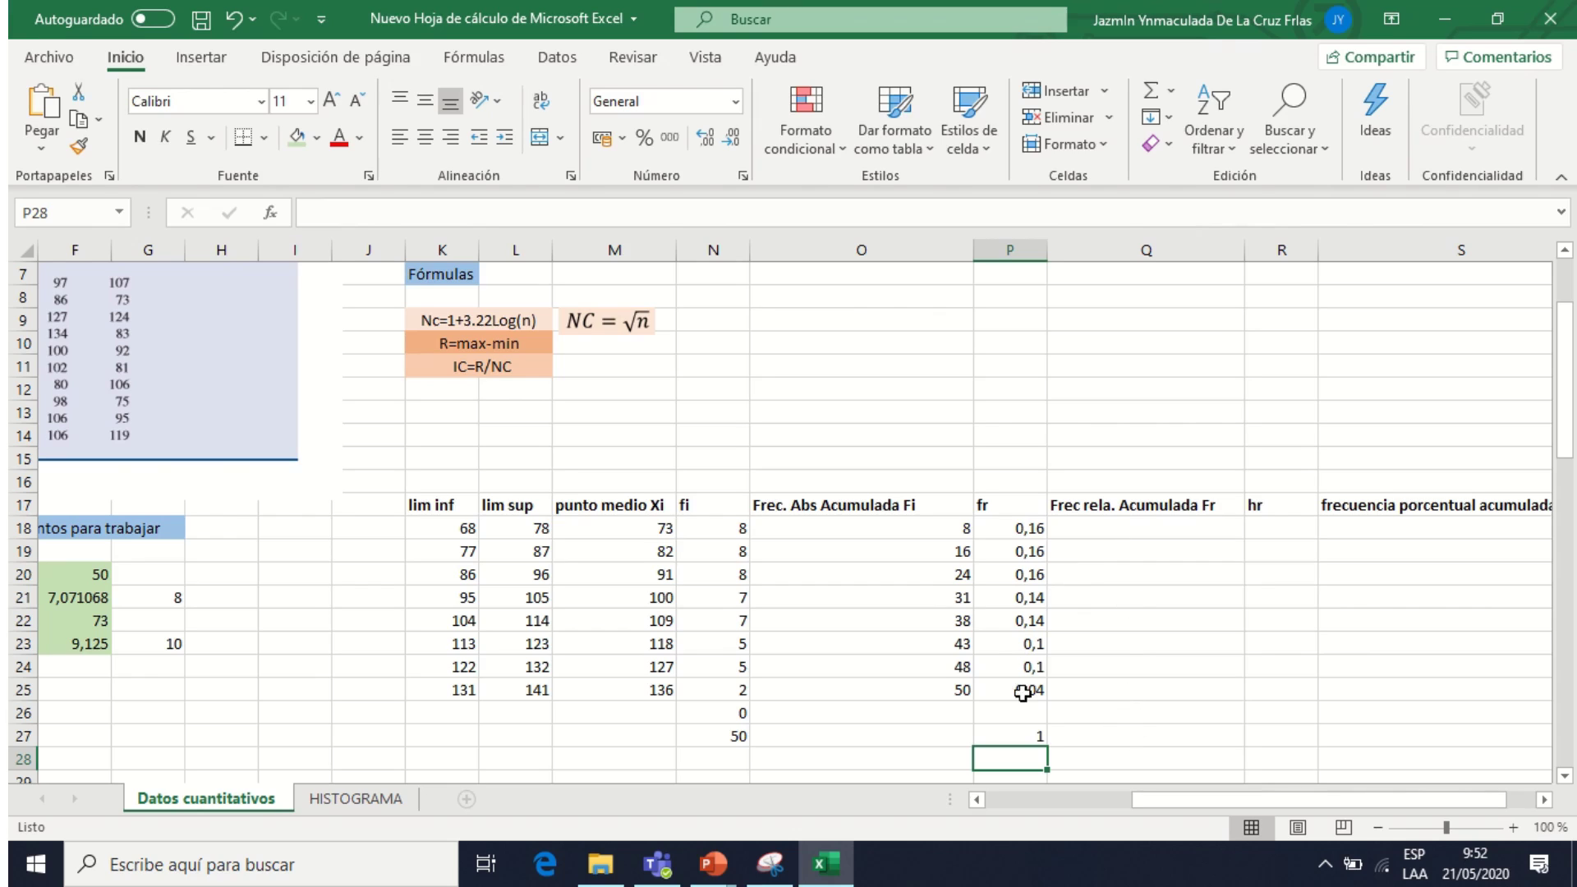
- Enter 0,16 in Q18 as the first cumulative relative frequency
click(1149, 534)
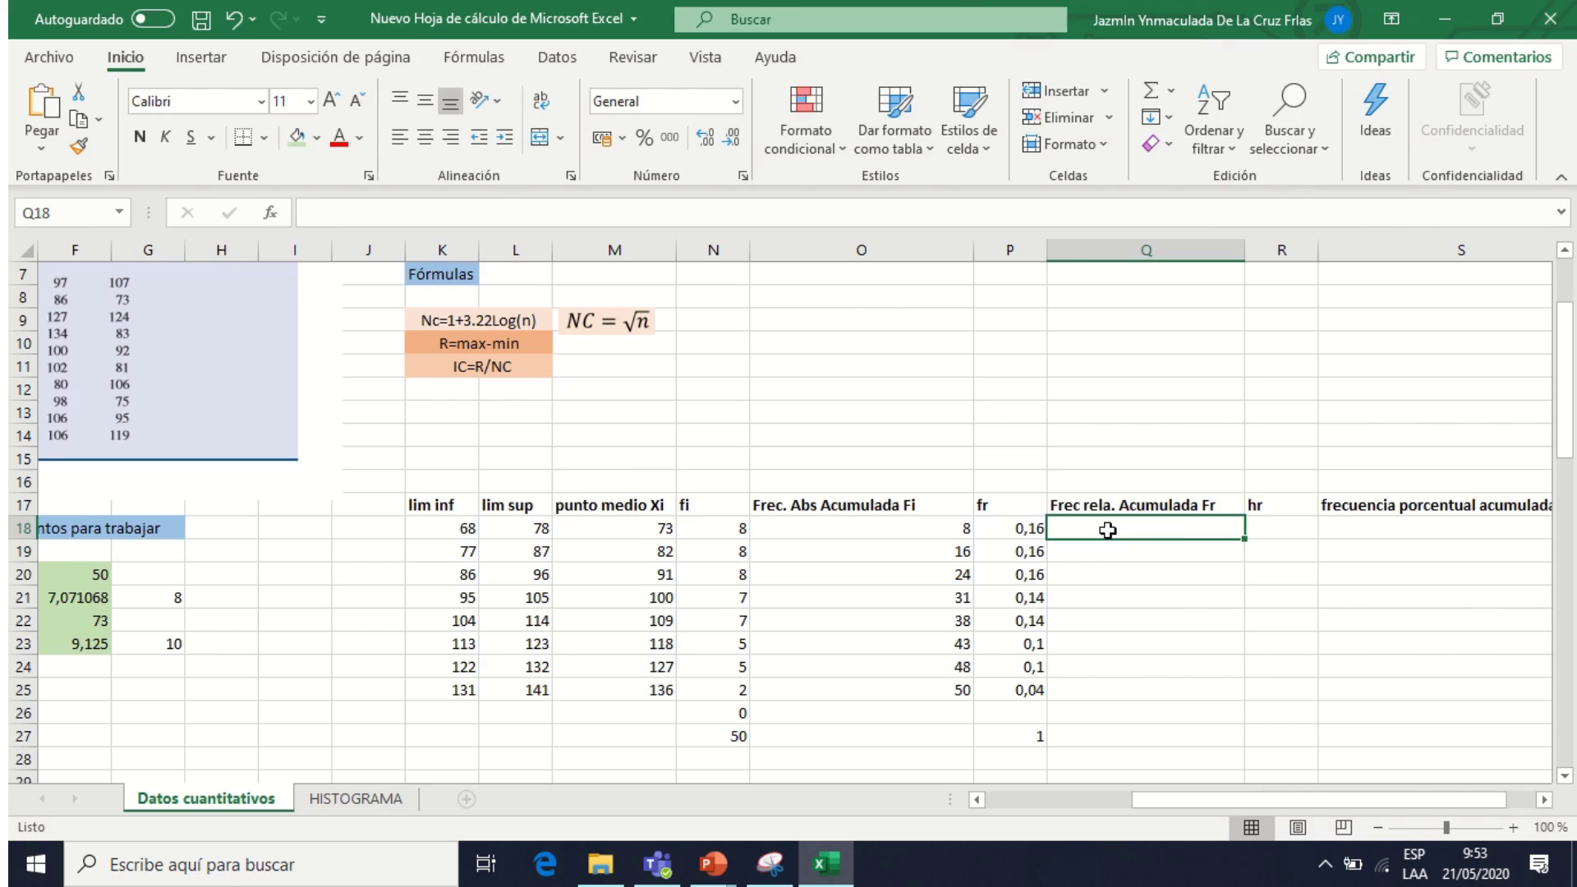
double_click(1107, 530)
text(0,)
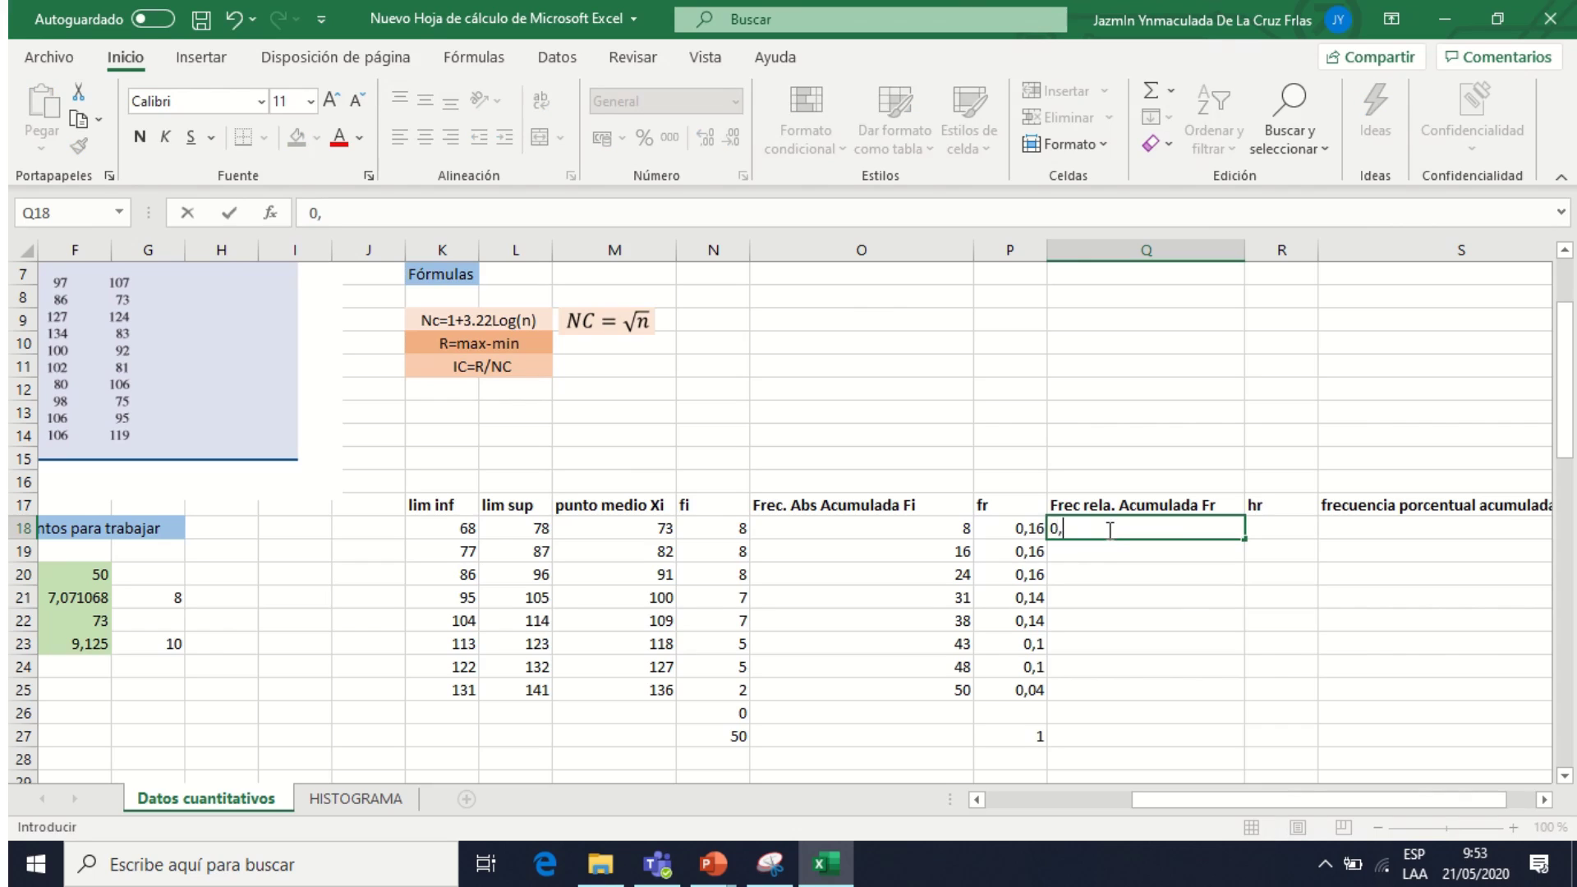
key(BackSpace)
key(BackSpace)
key(Return)
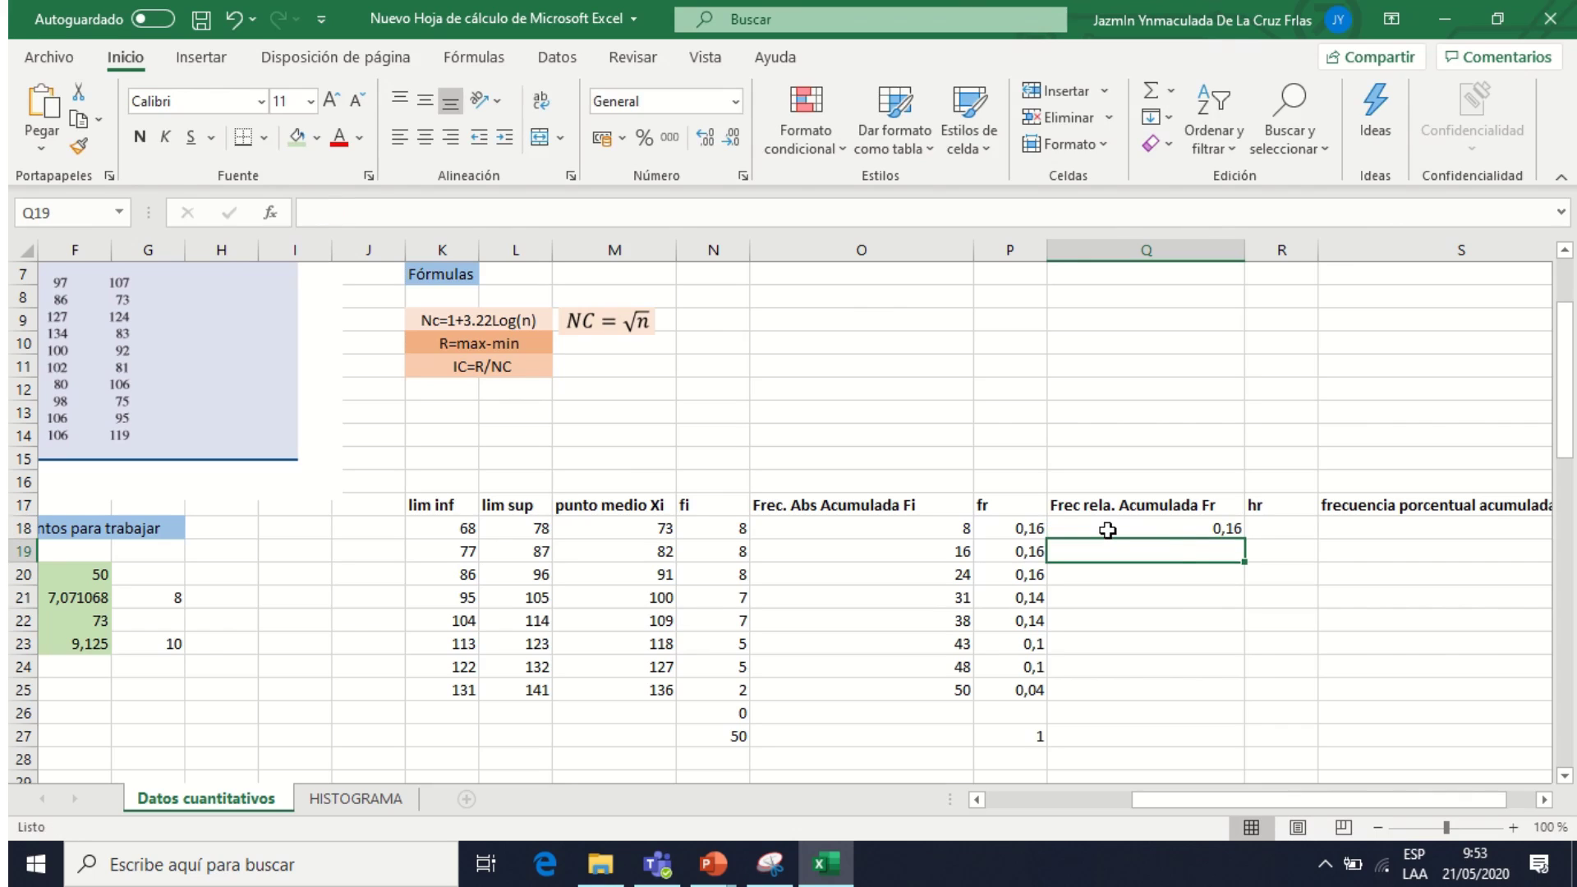
click(1223, 528)
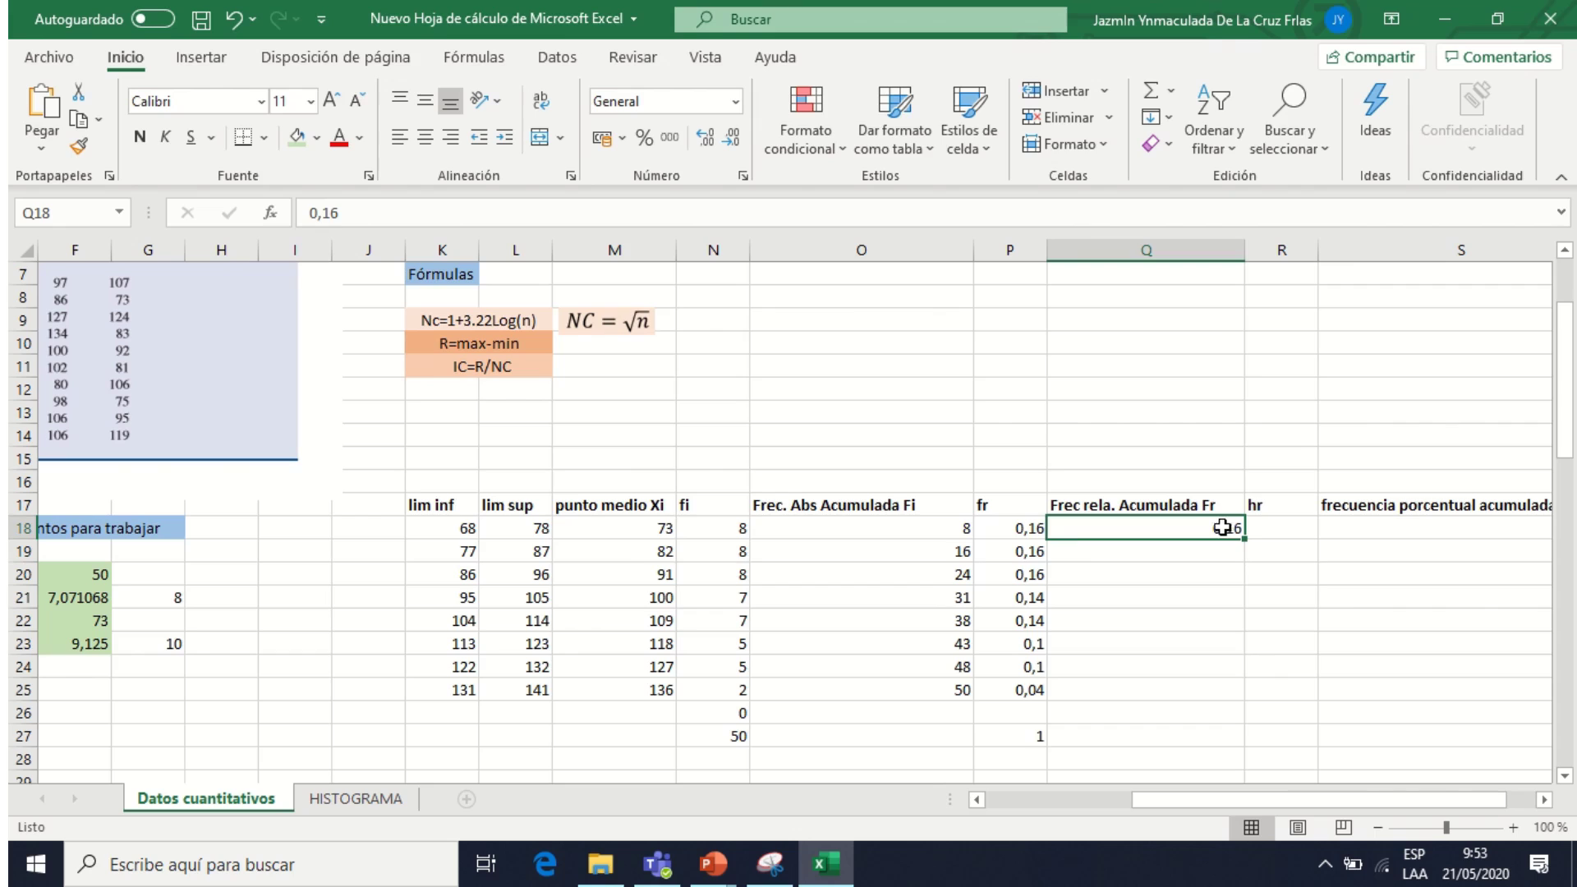
- Calculate the second cumulative relative frequency in Q19 with =Q18+P19 and fill the formula down through Q25
click(1032, 552)
click(1101, 552)
key(BackSpace)
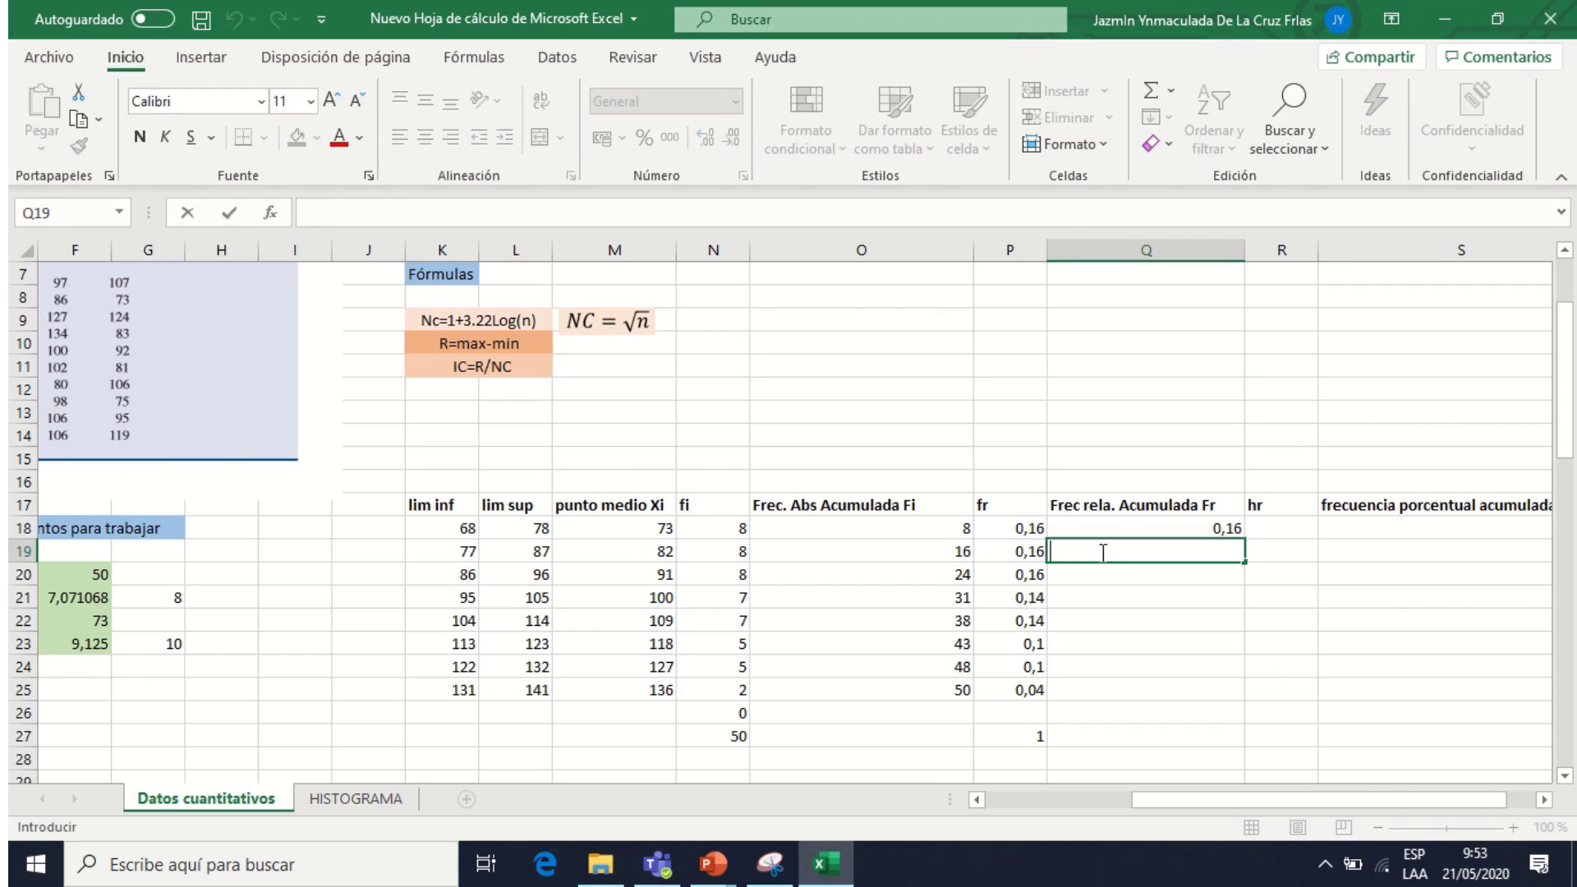
text(=)
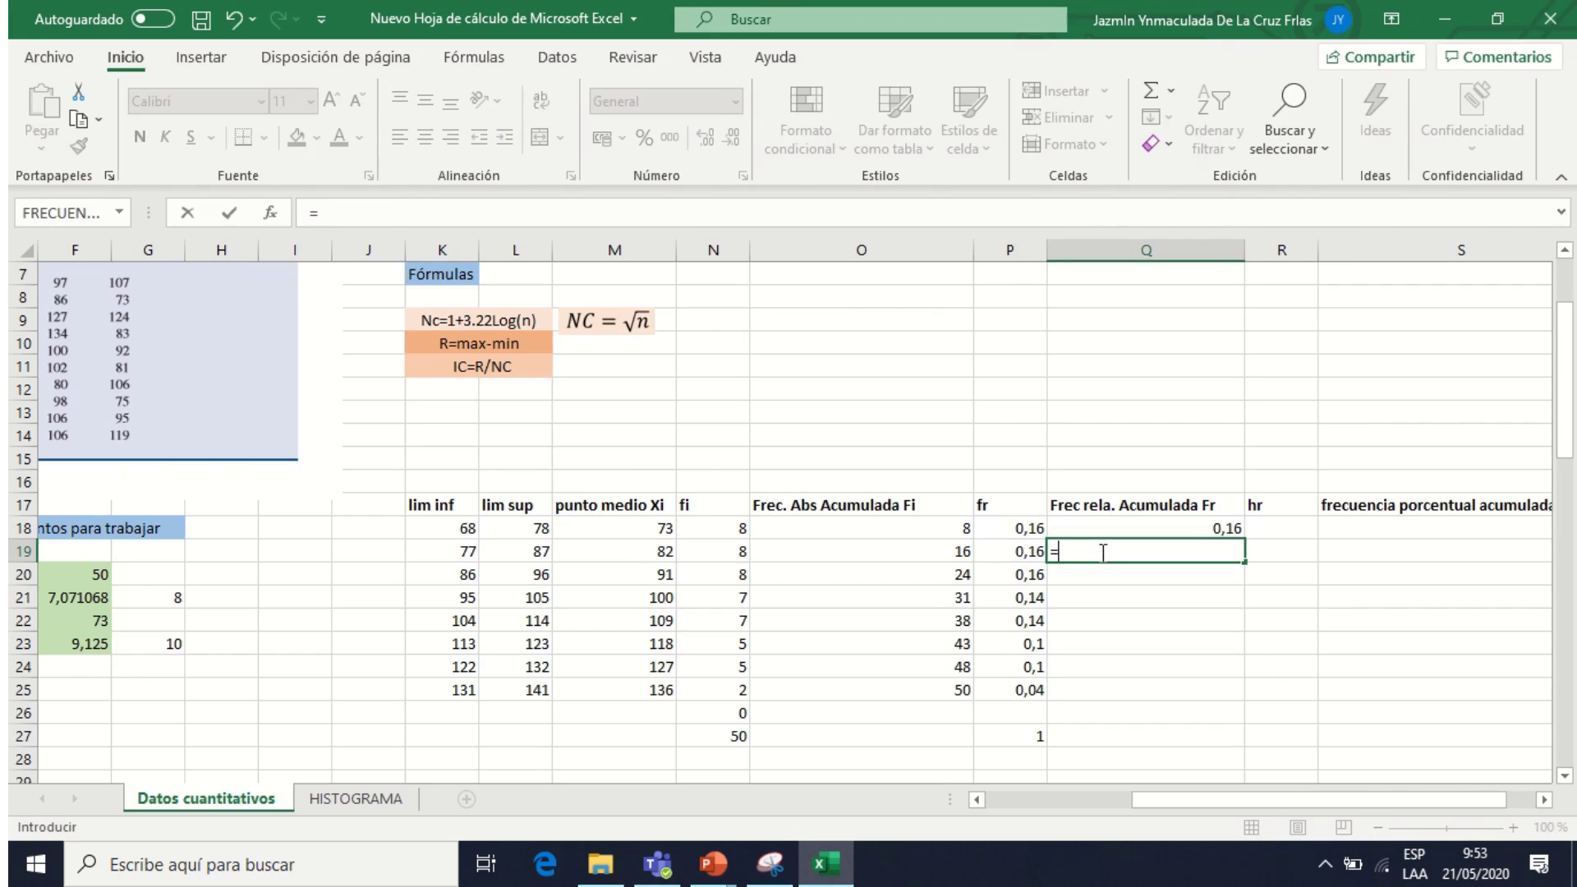
click(1155, 528)
text(+)
click(1035, 548)
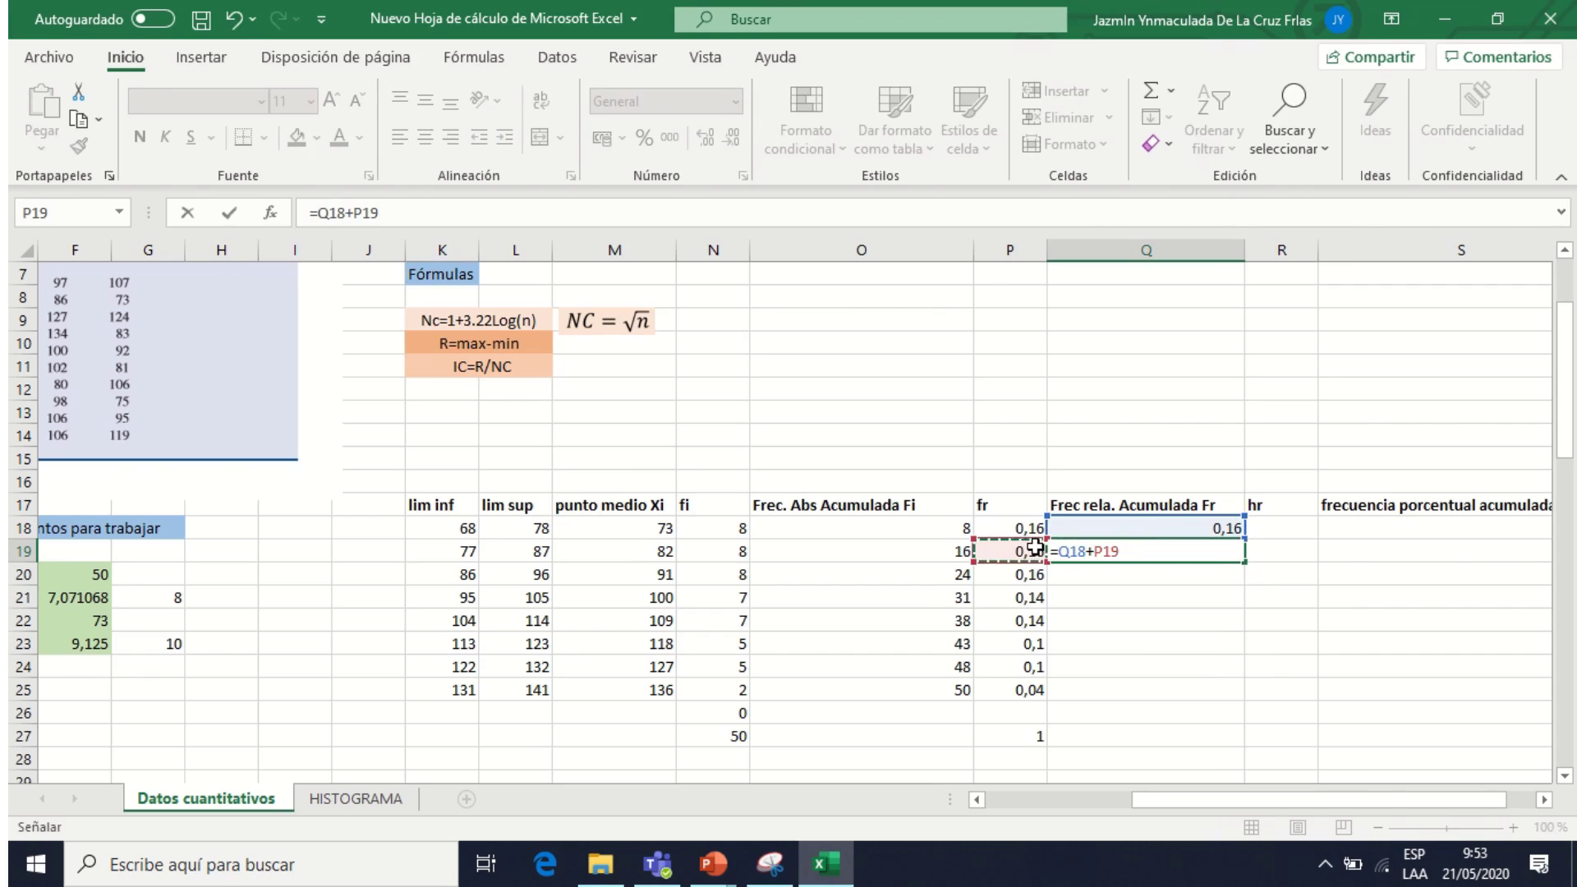
key(Return)
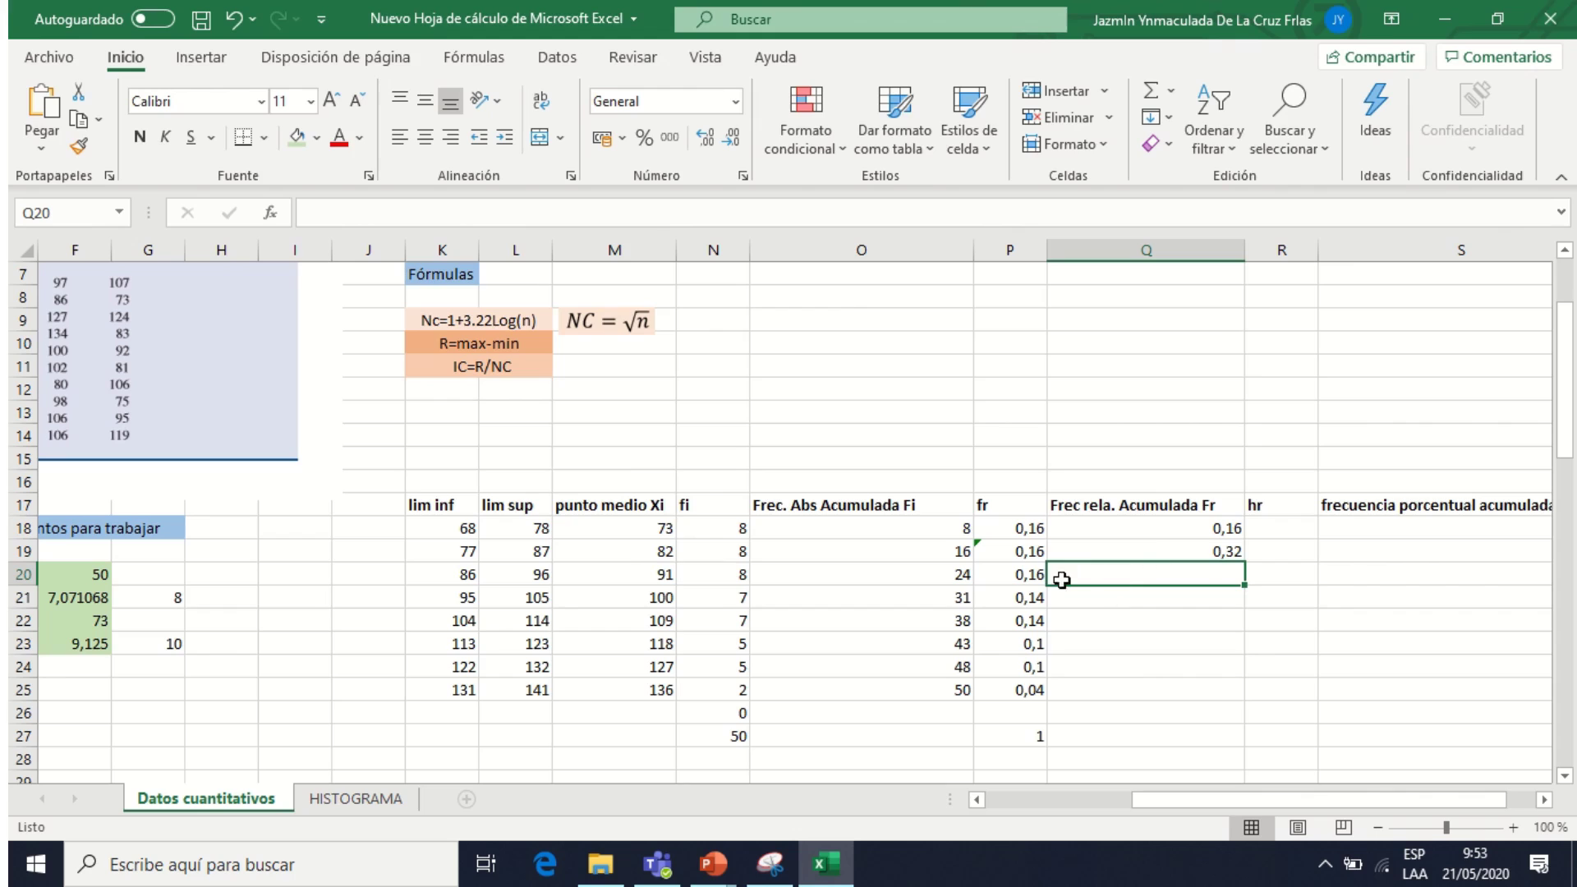
click(1146, 548)
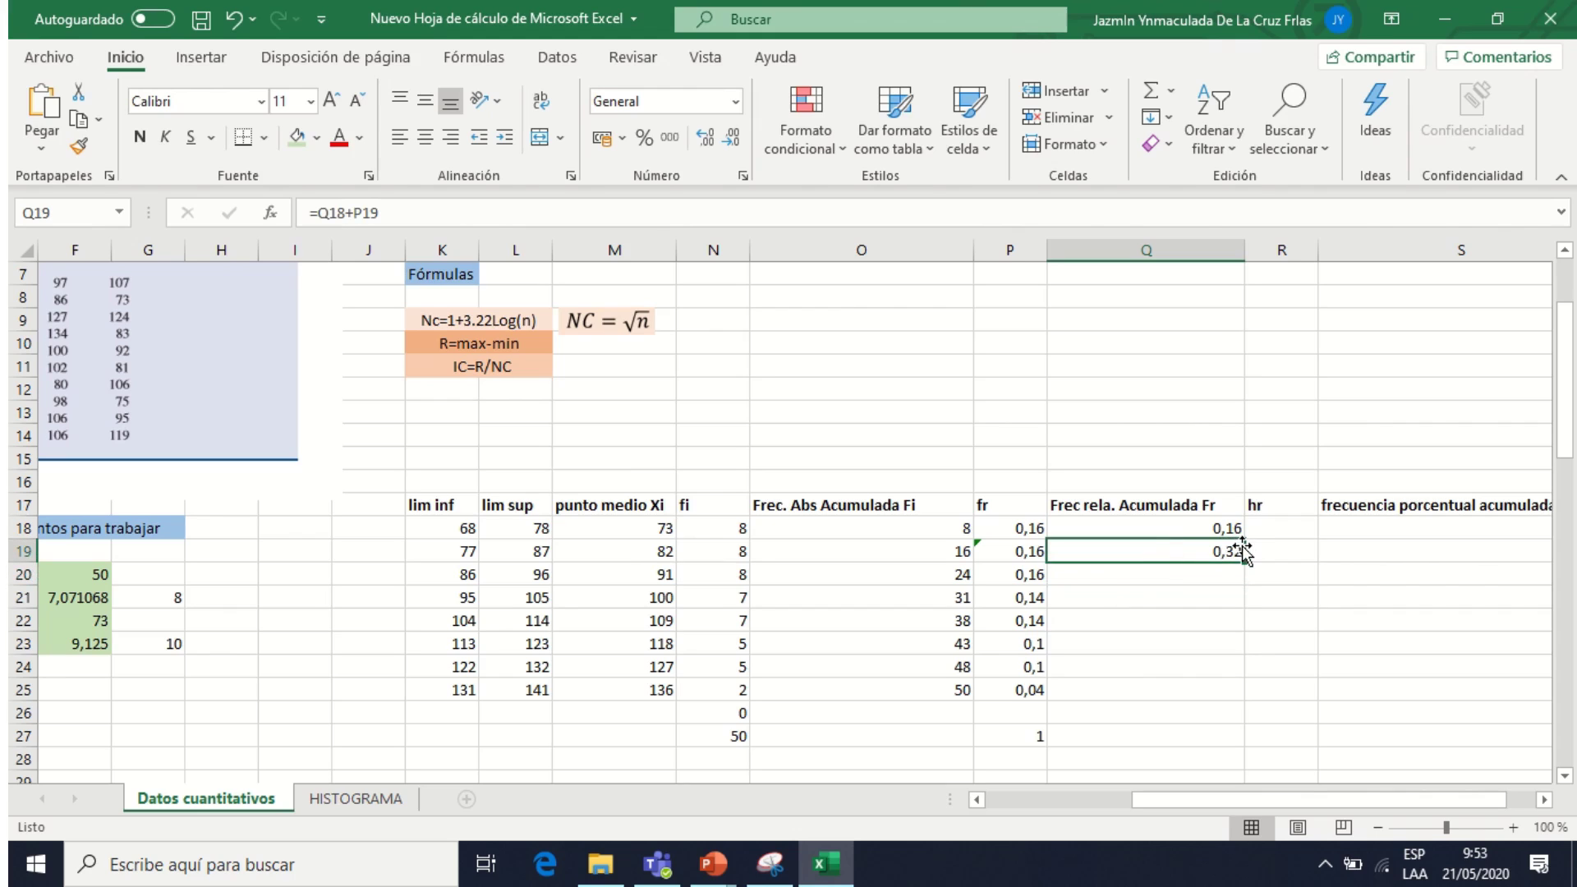
drag(1246, 563, 1232, 694)
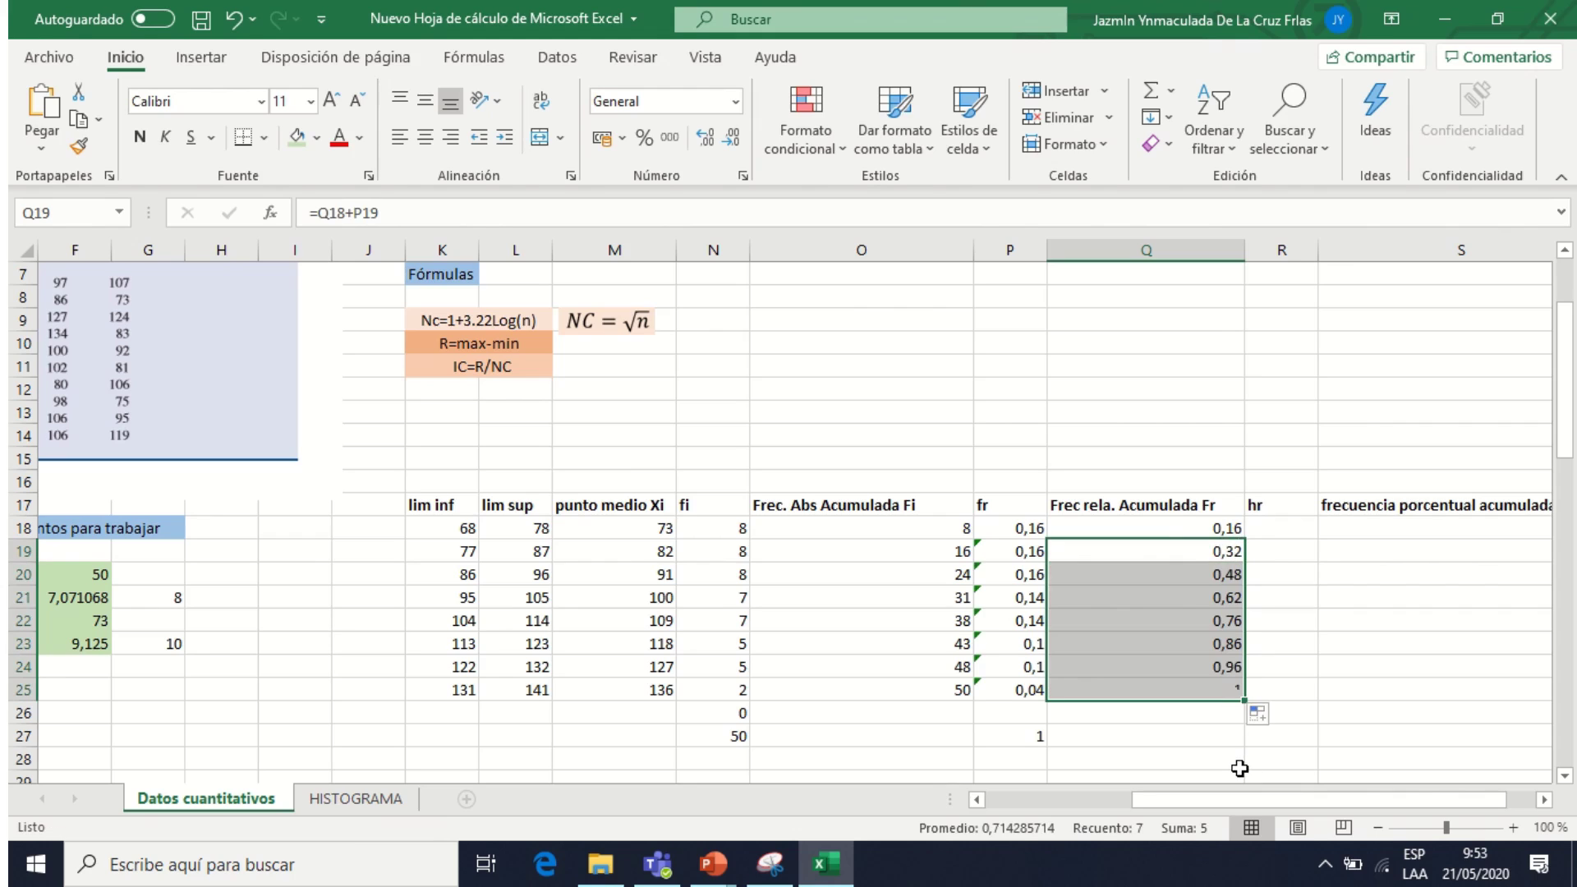
- Calculate the first percentage frequency in R18 with =P18*100 and fill the formula down through R25
click(1285, 532)
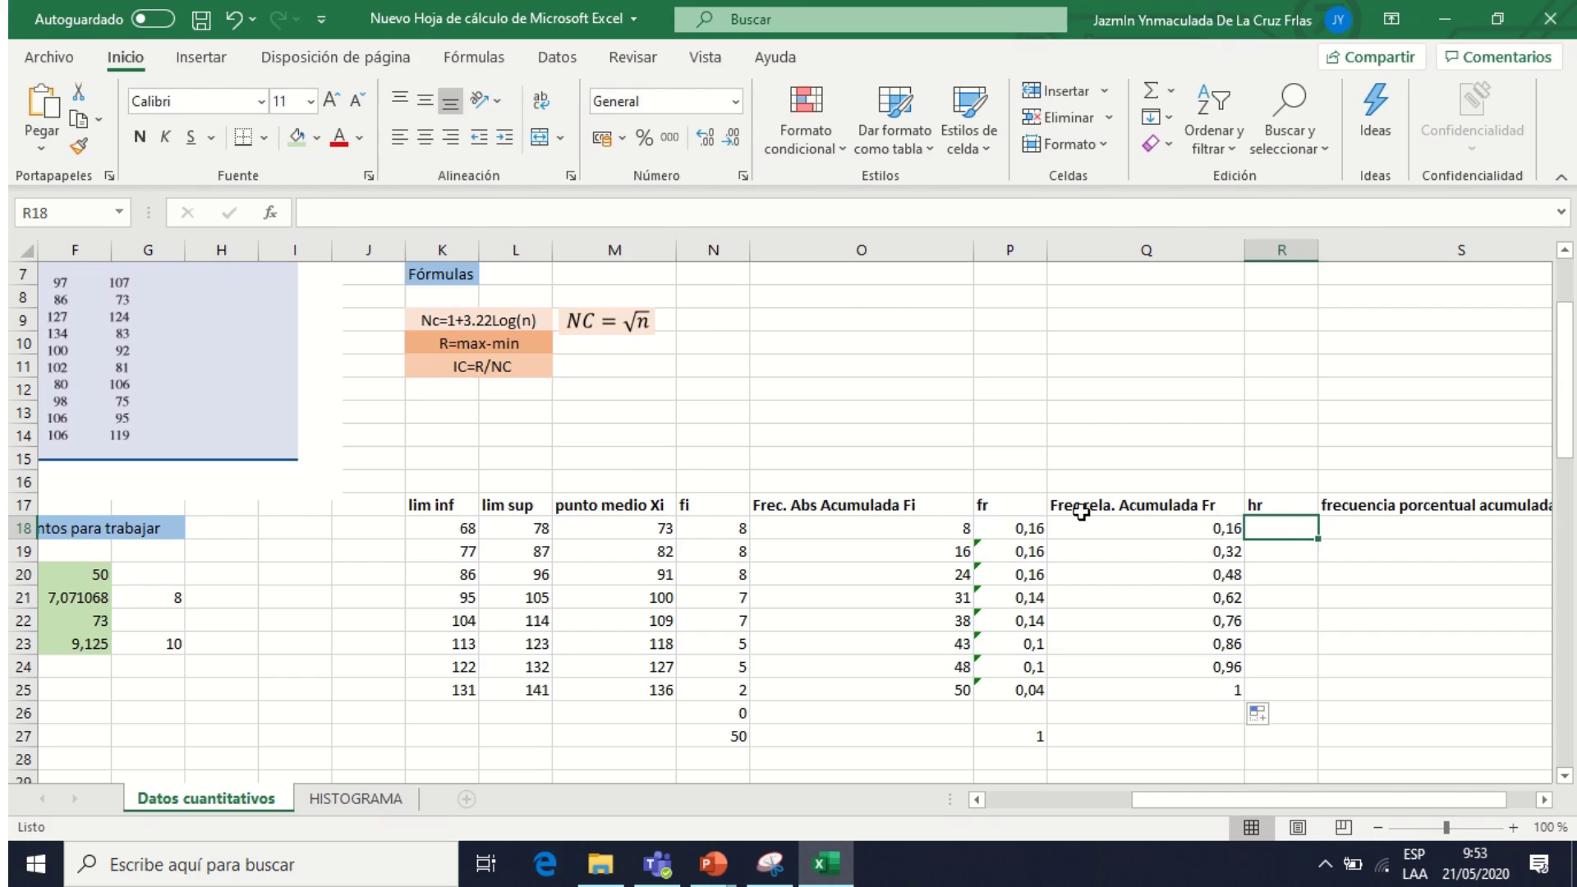
click(994, 504)
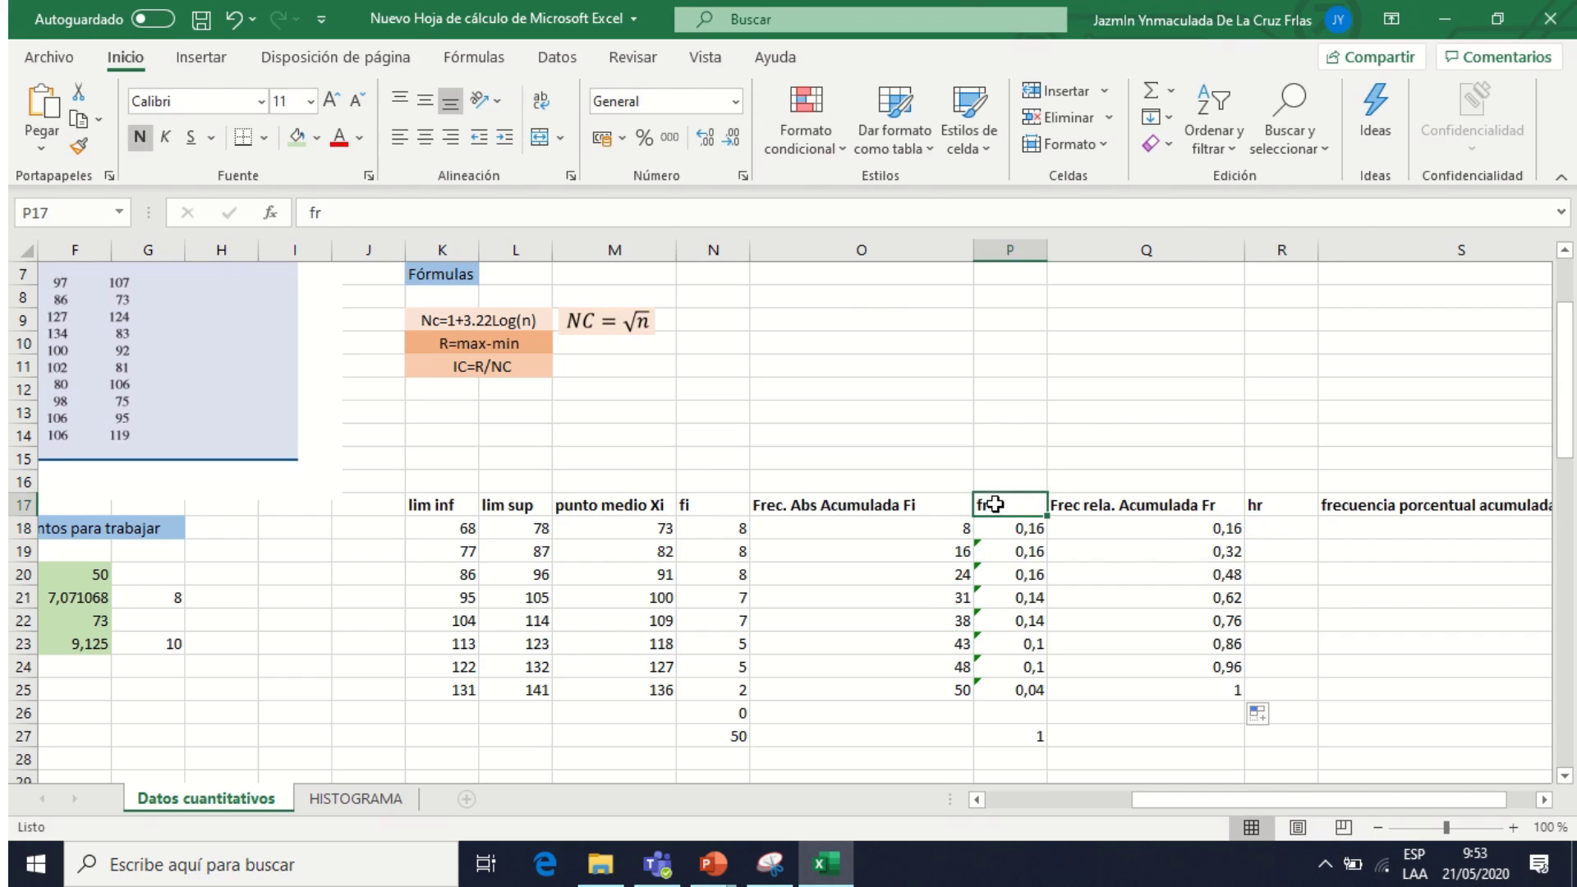
click(1278, 532)
text(=)
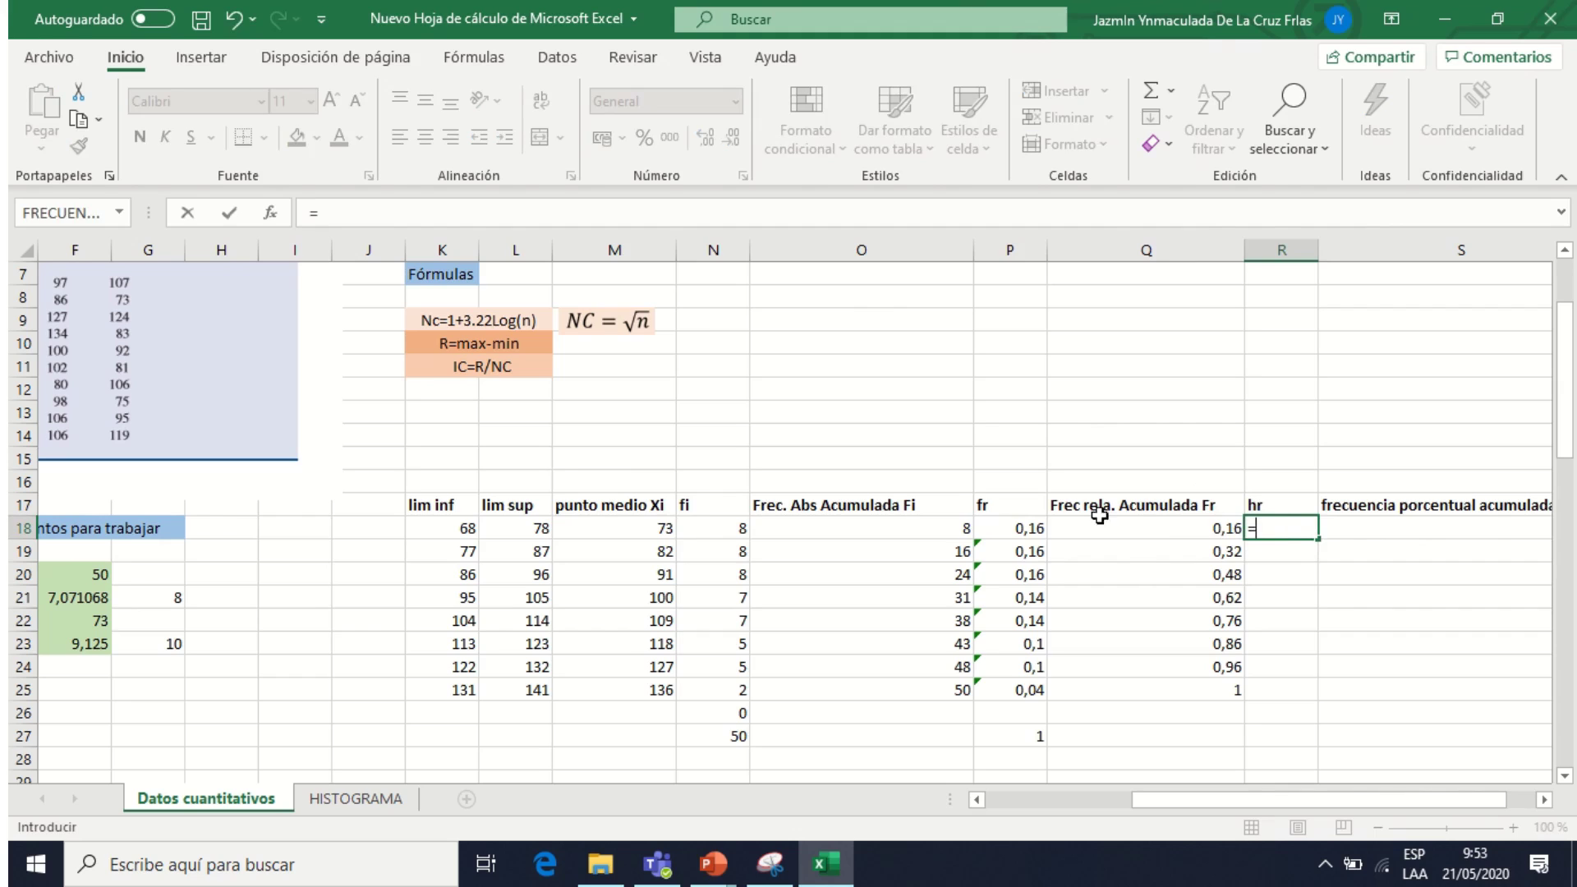
click(1029, 528)
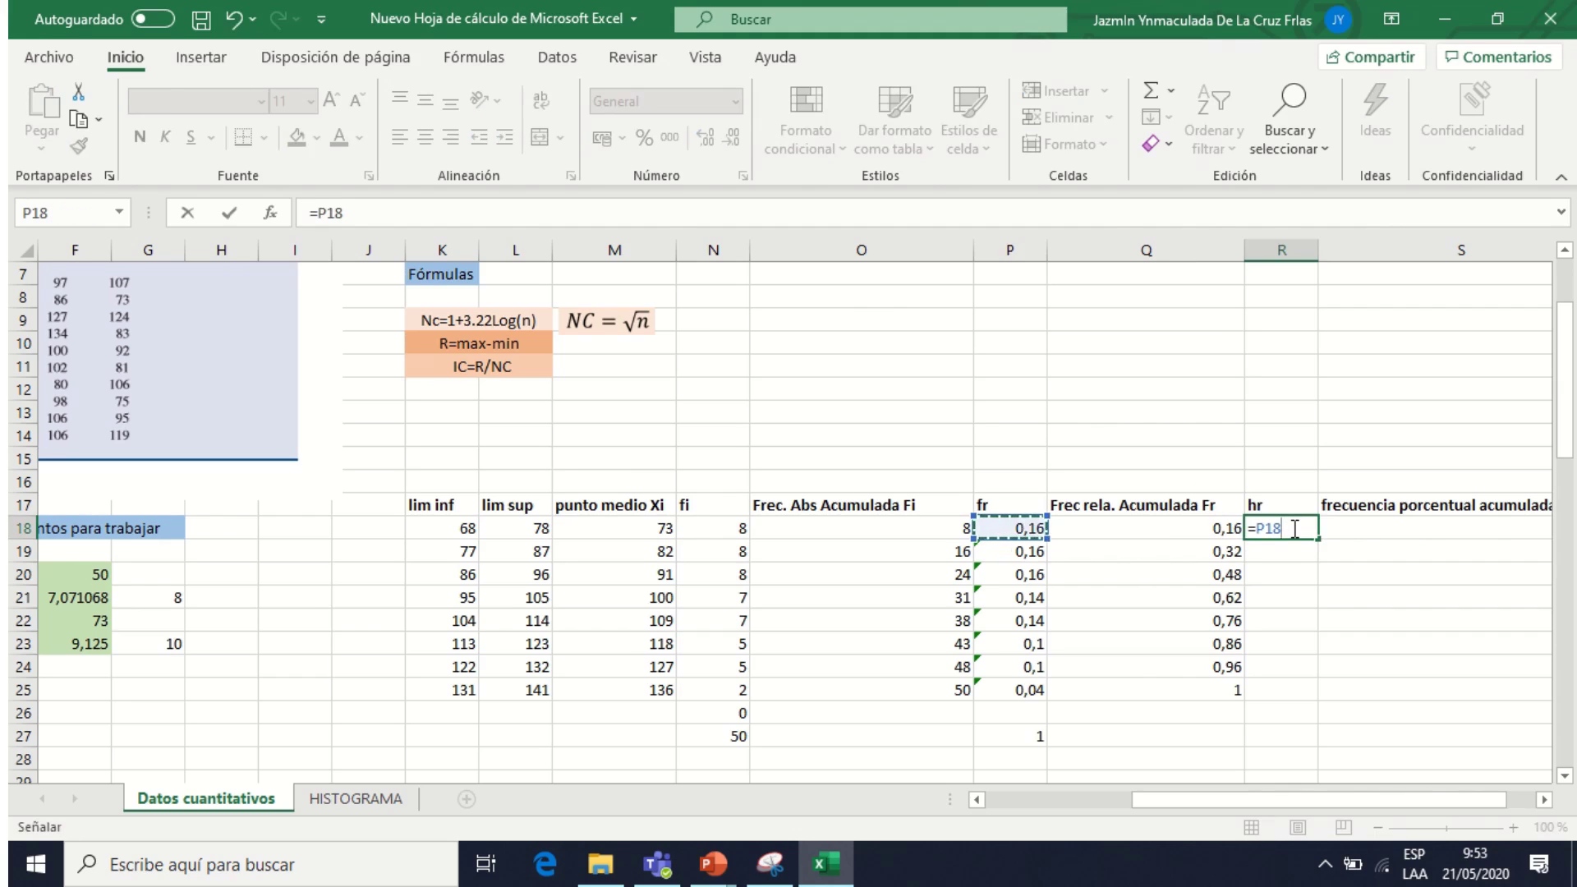
text(*100)
key(Return)
click(1291, 528)
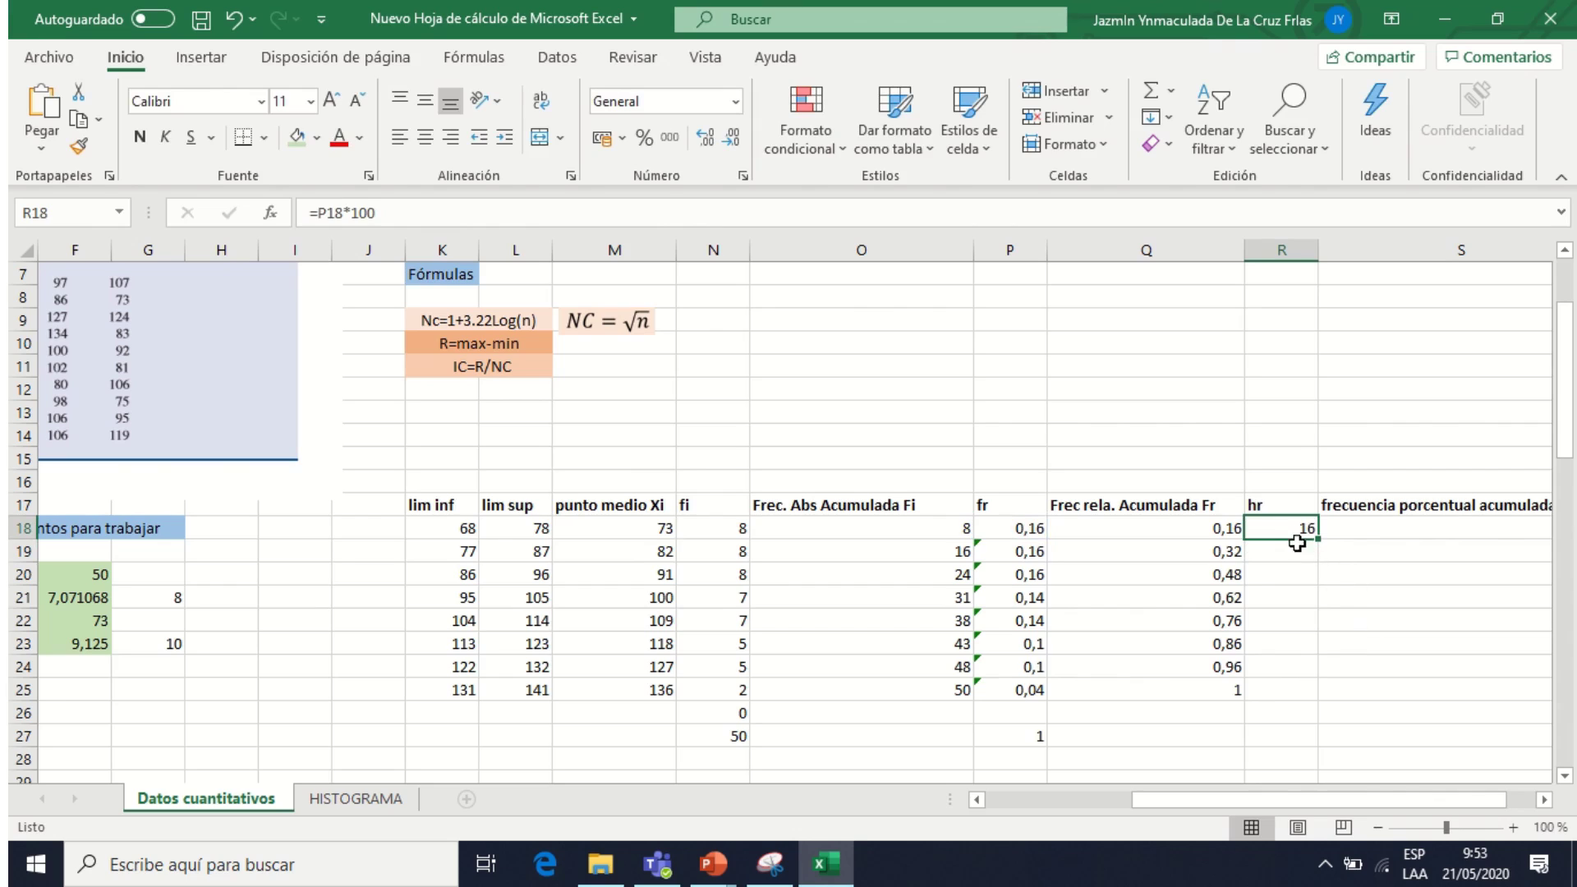
drag(1319, 540, 1314, 697)
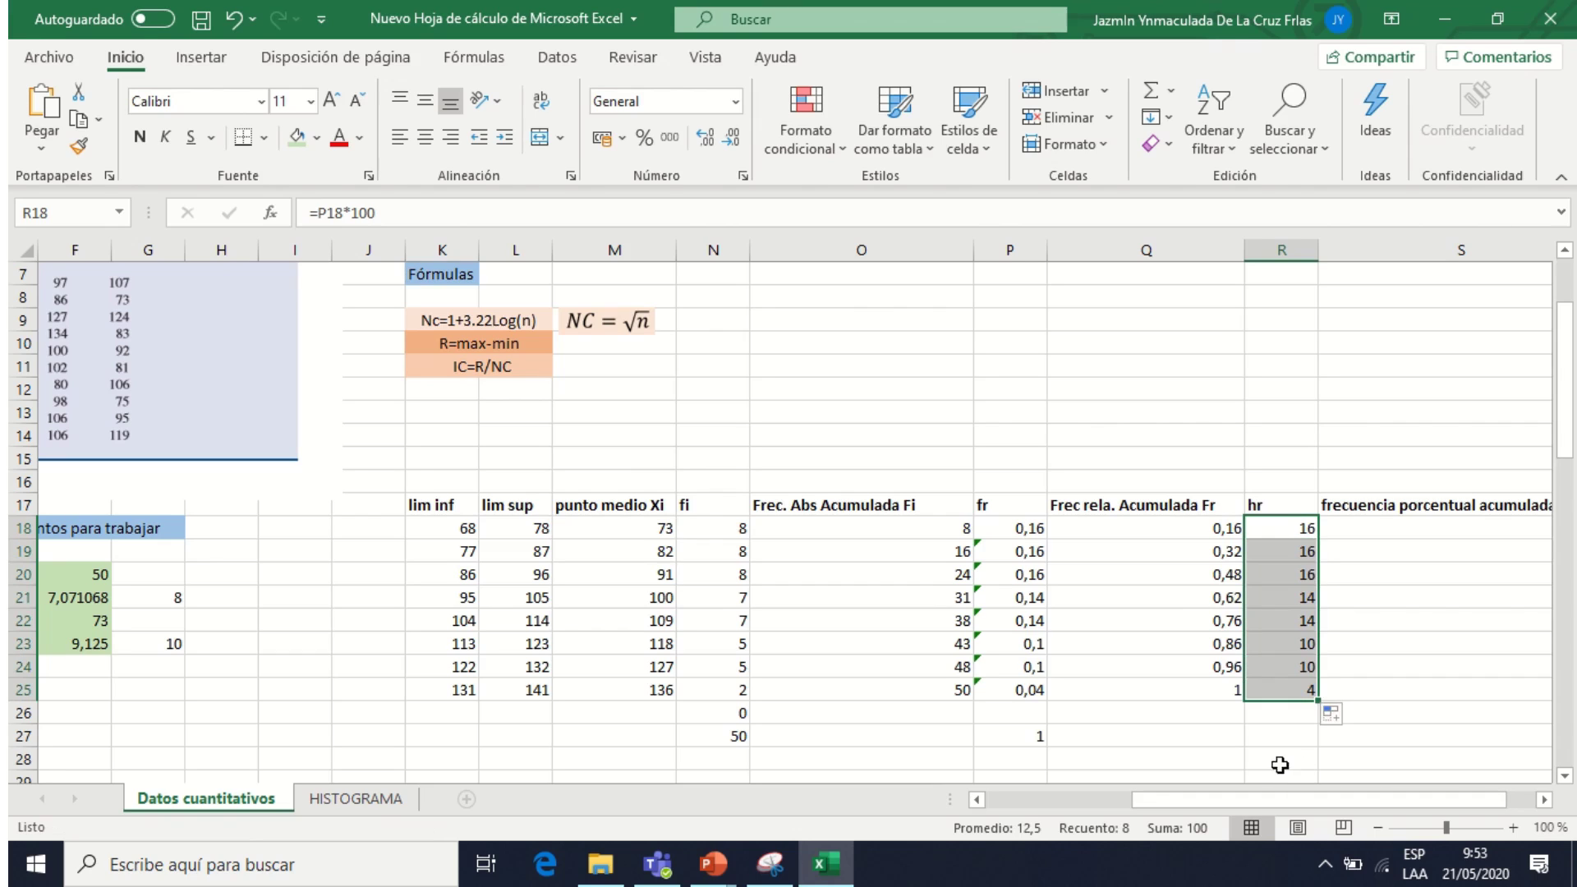
- Enter 16 in S18 as the first cumulative percentage frequency
click(1413, 522)
drag(1314, 795, 1395, 803)
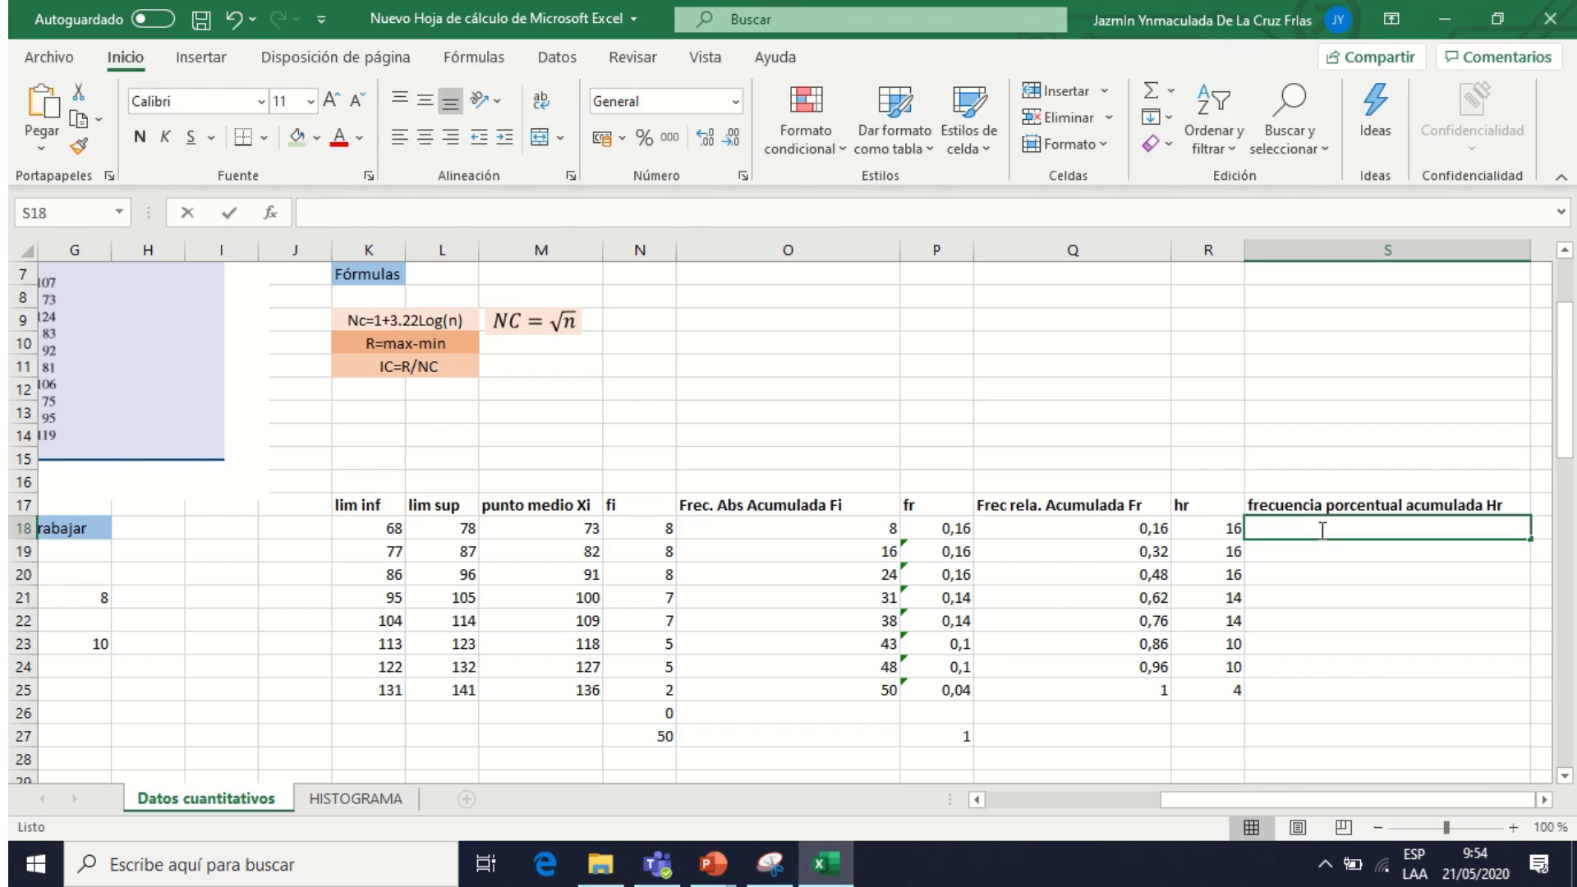
double_click(1285, 528)
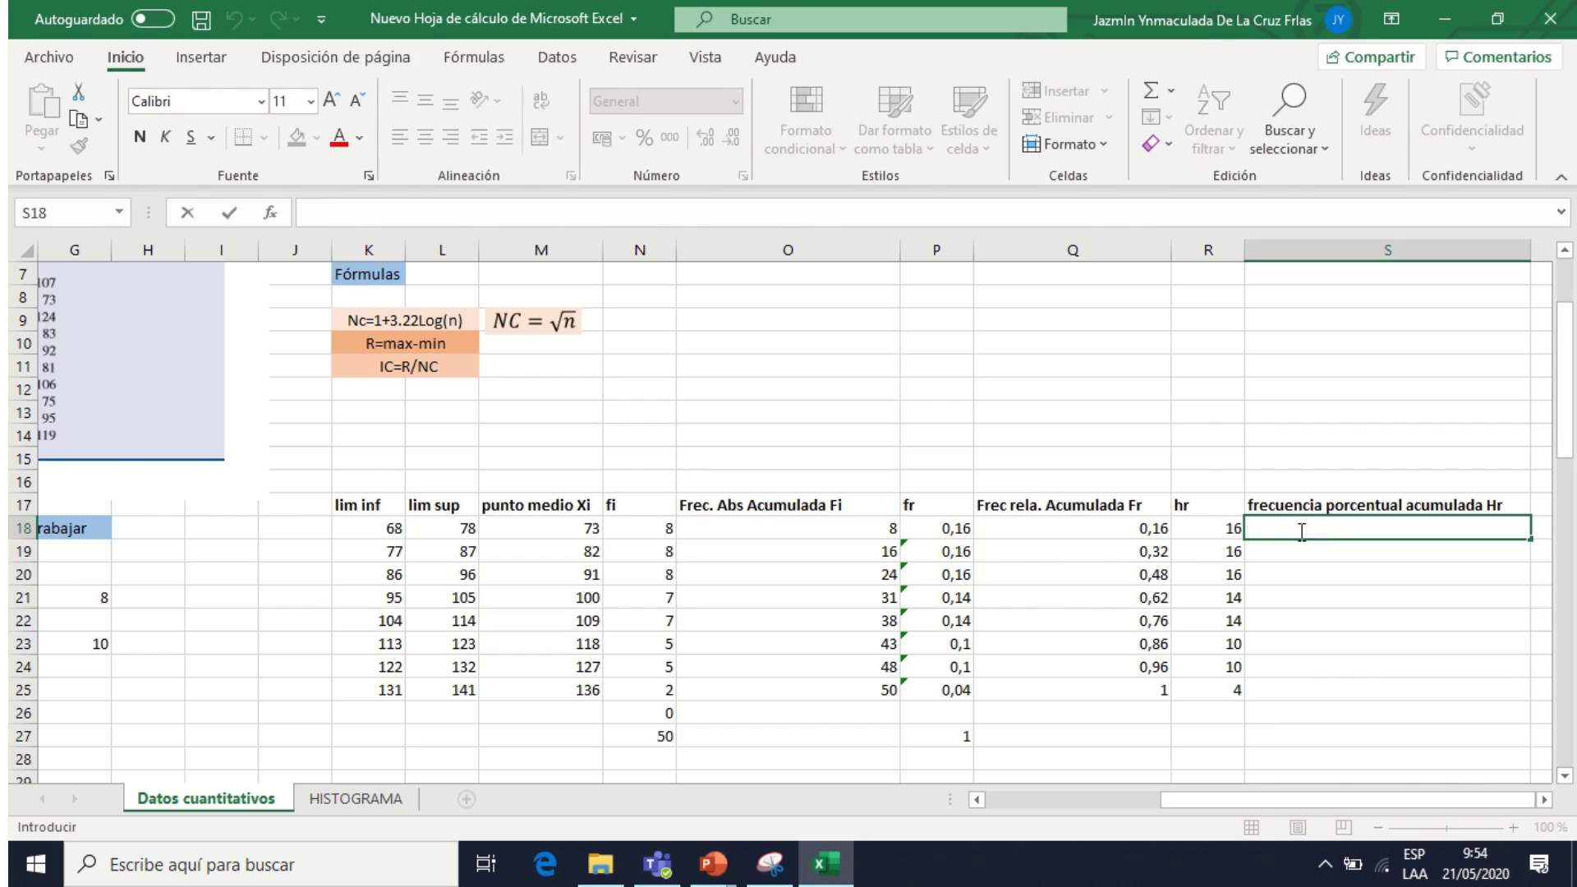
key(Escape)
double_click(1284, 528)
key(Return)
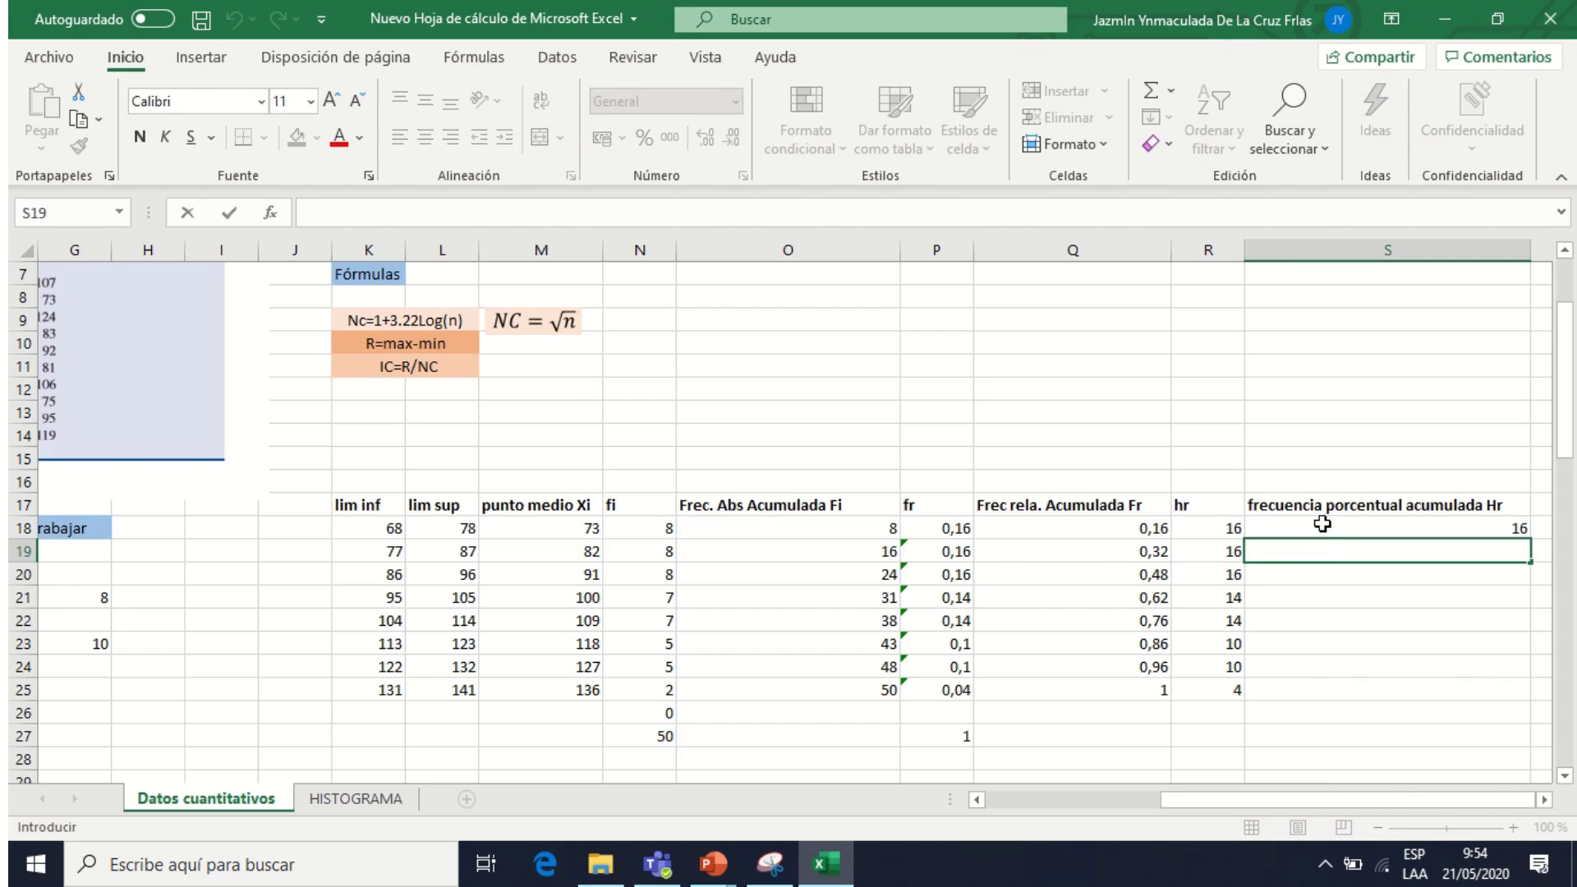
- Calculate the second cumulative percentage frequency in S19 with =S18+R19 and fill the formula down through S25
click(1228, 551)
click(1295, 552)
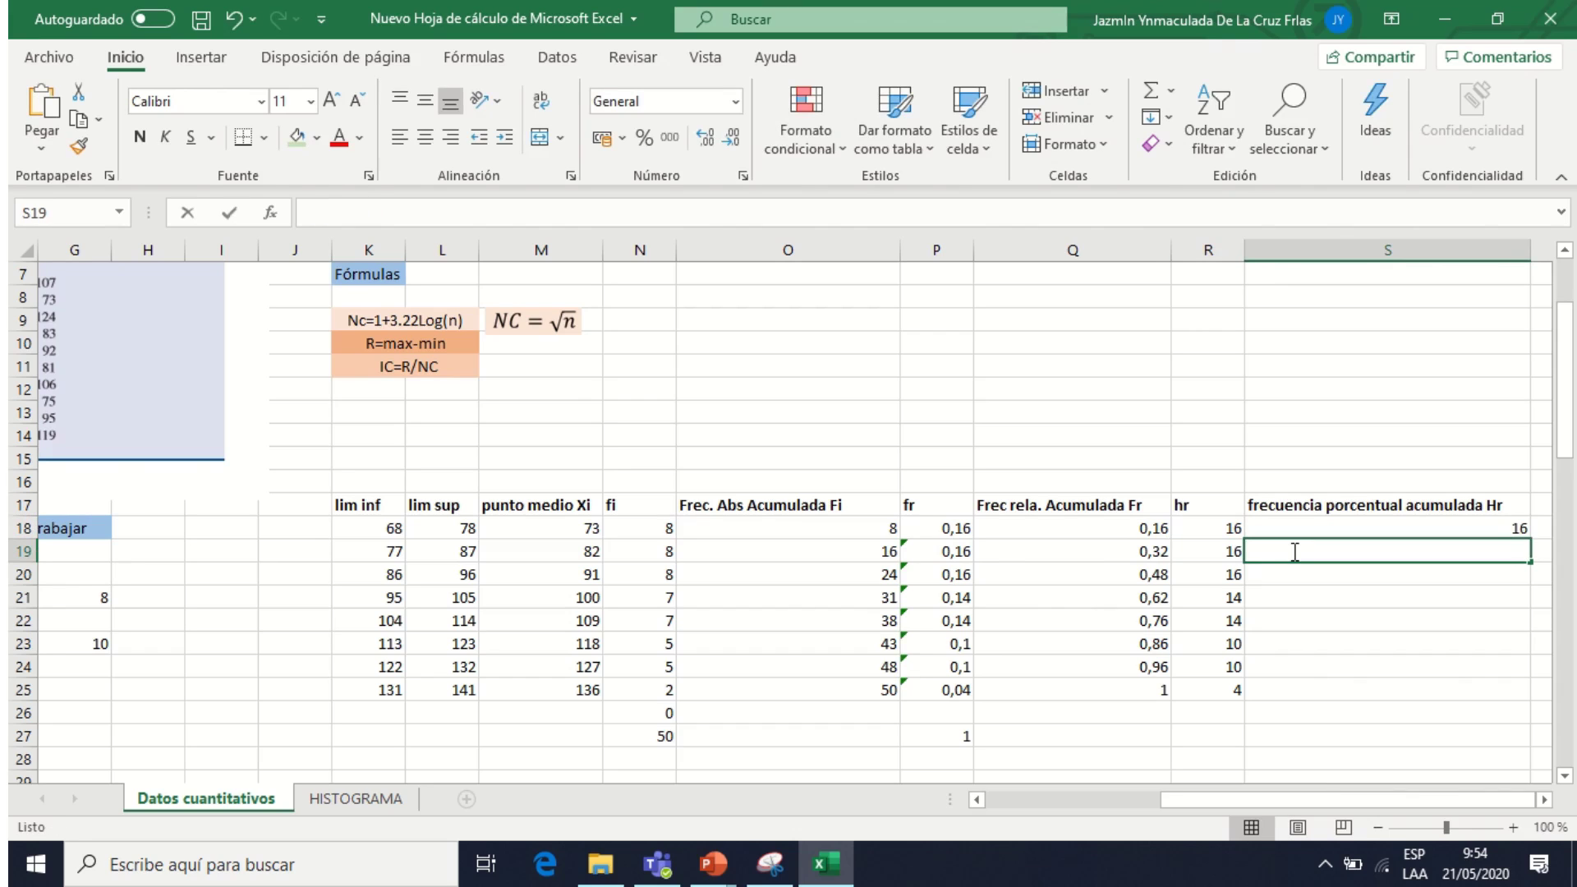
double_click(1295, 552)
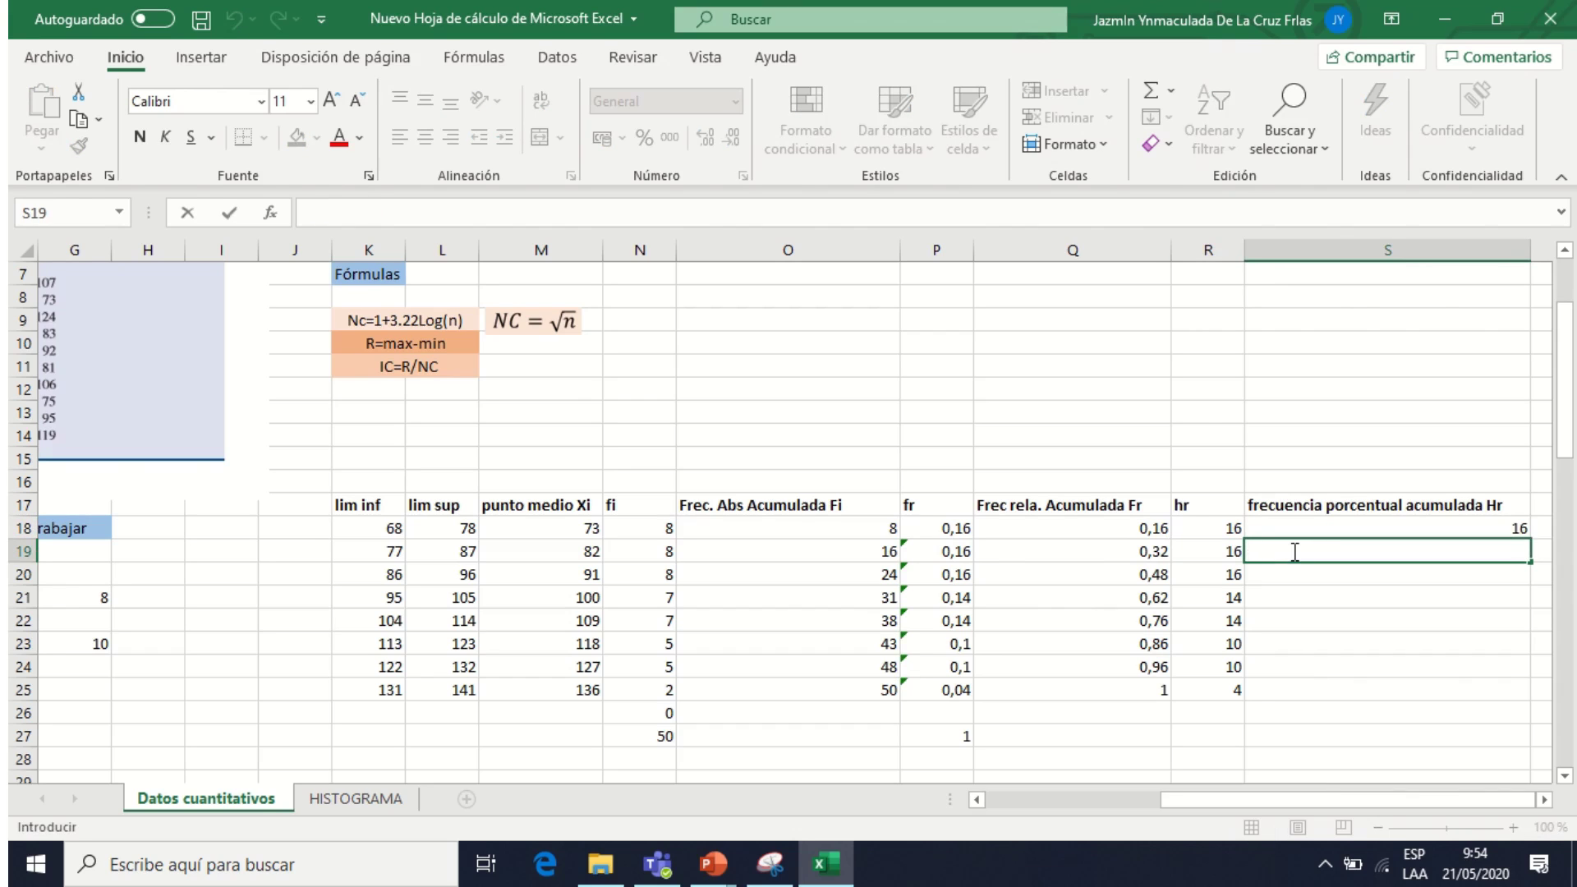
text(=)
click(1343, 526)
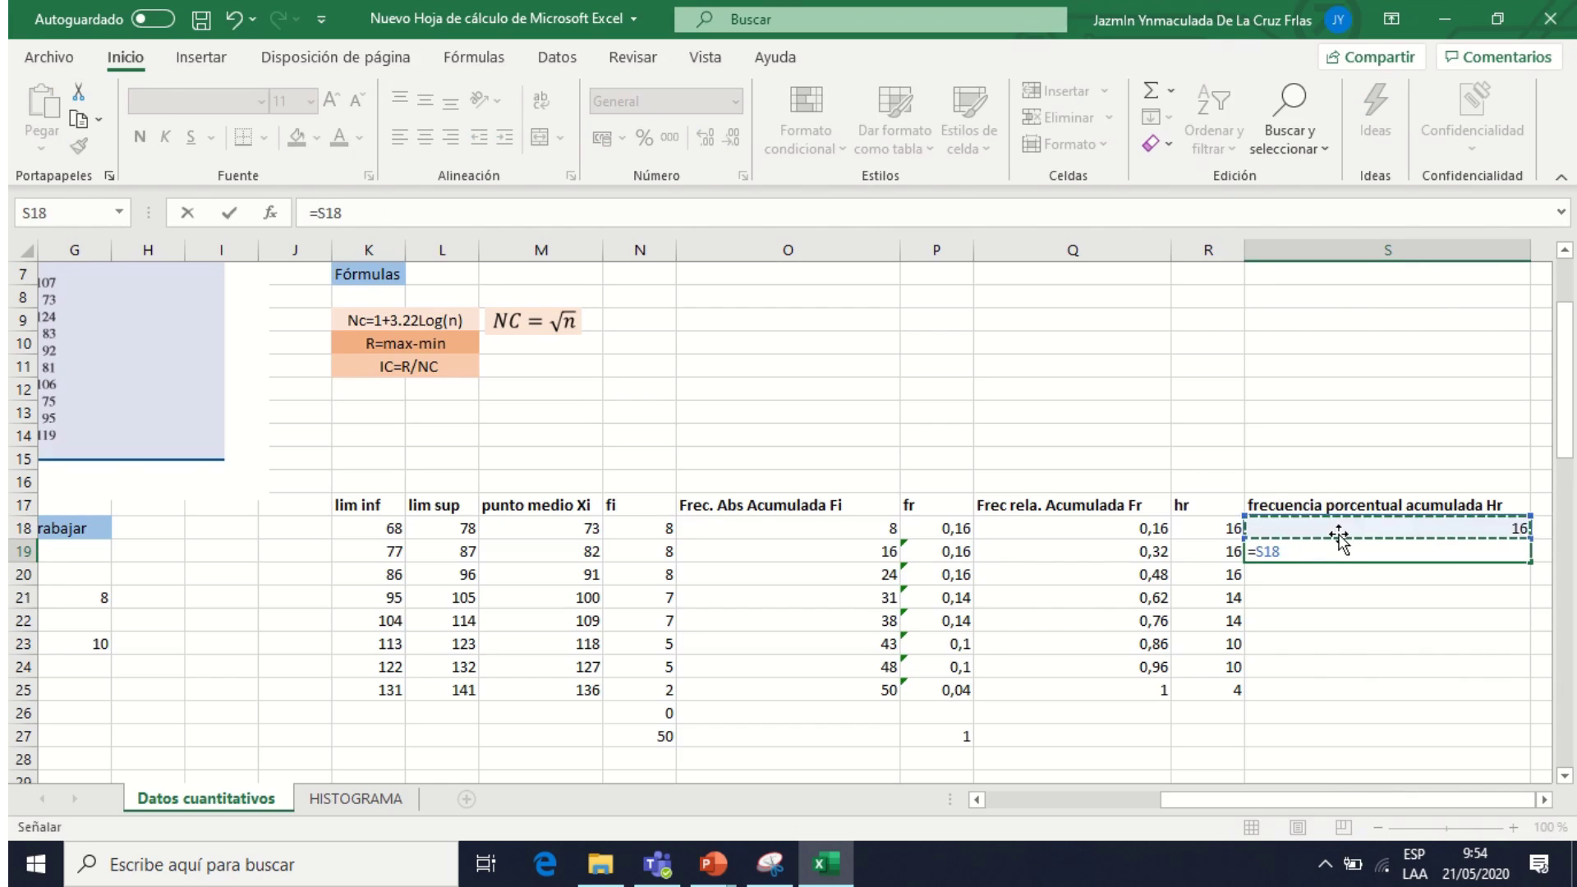
text(+)
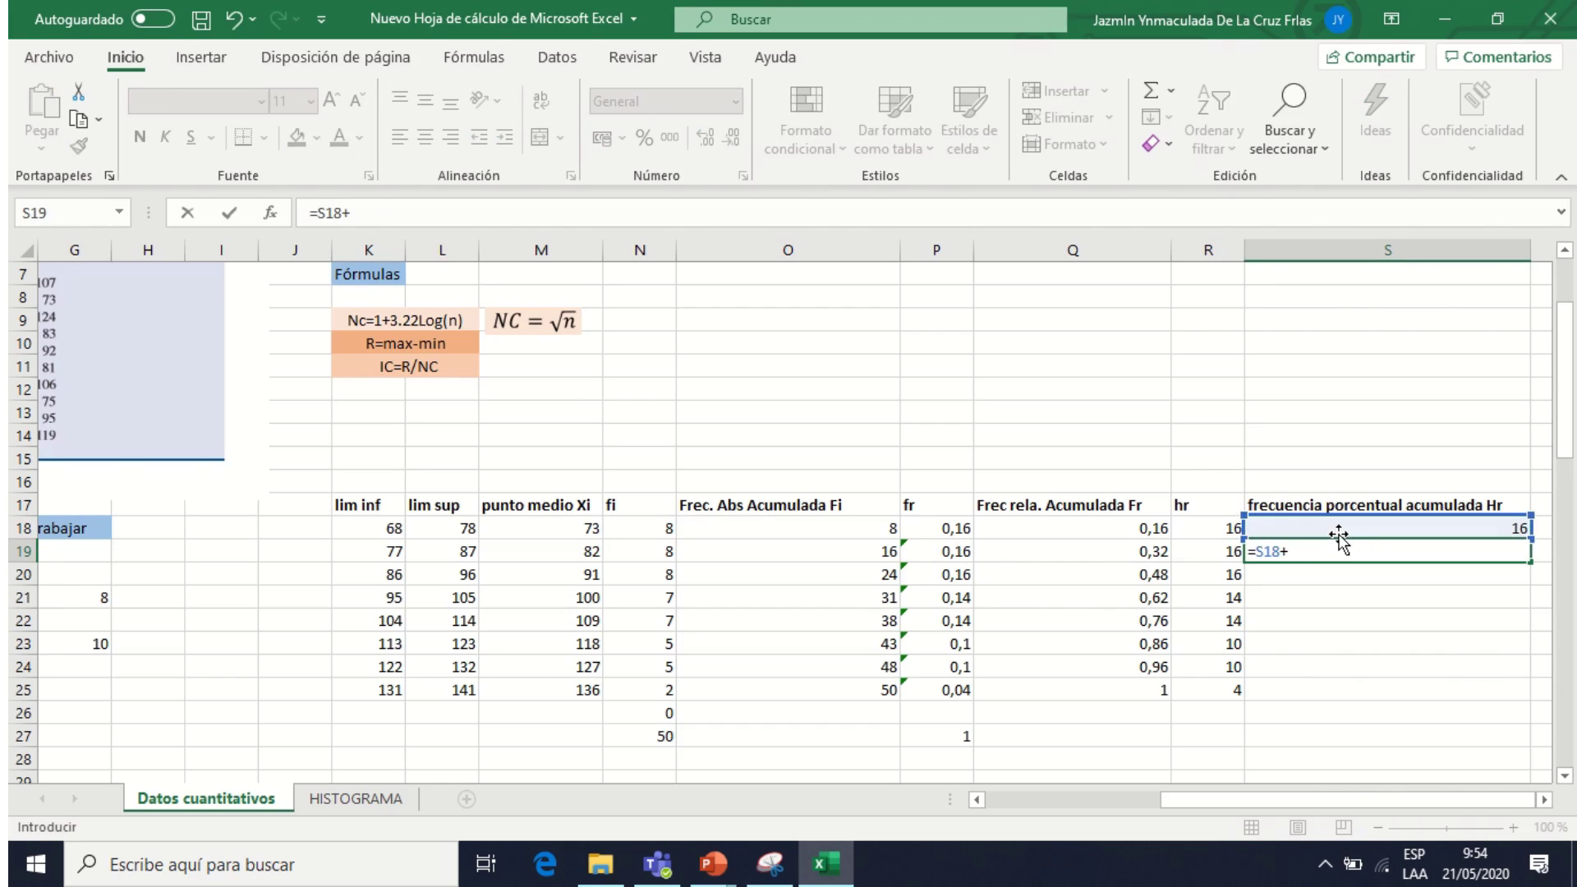
click(1222, 556)
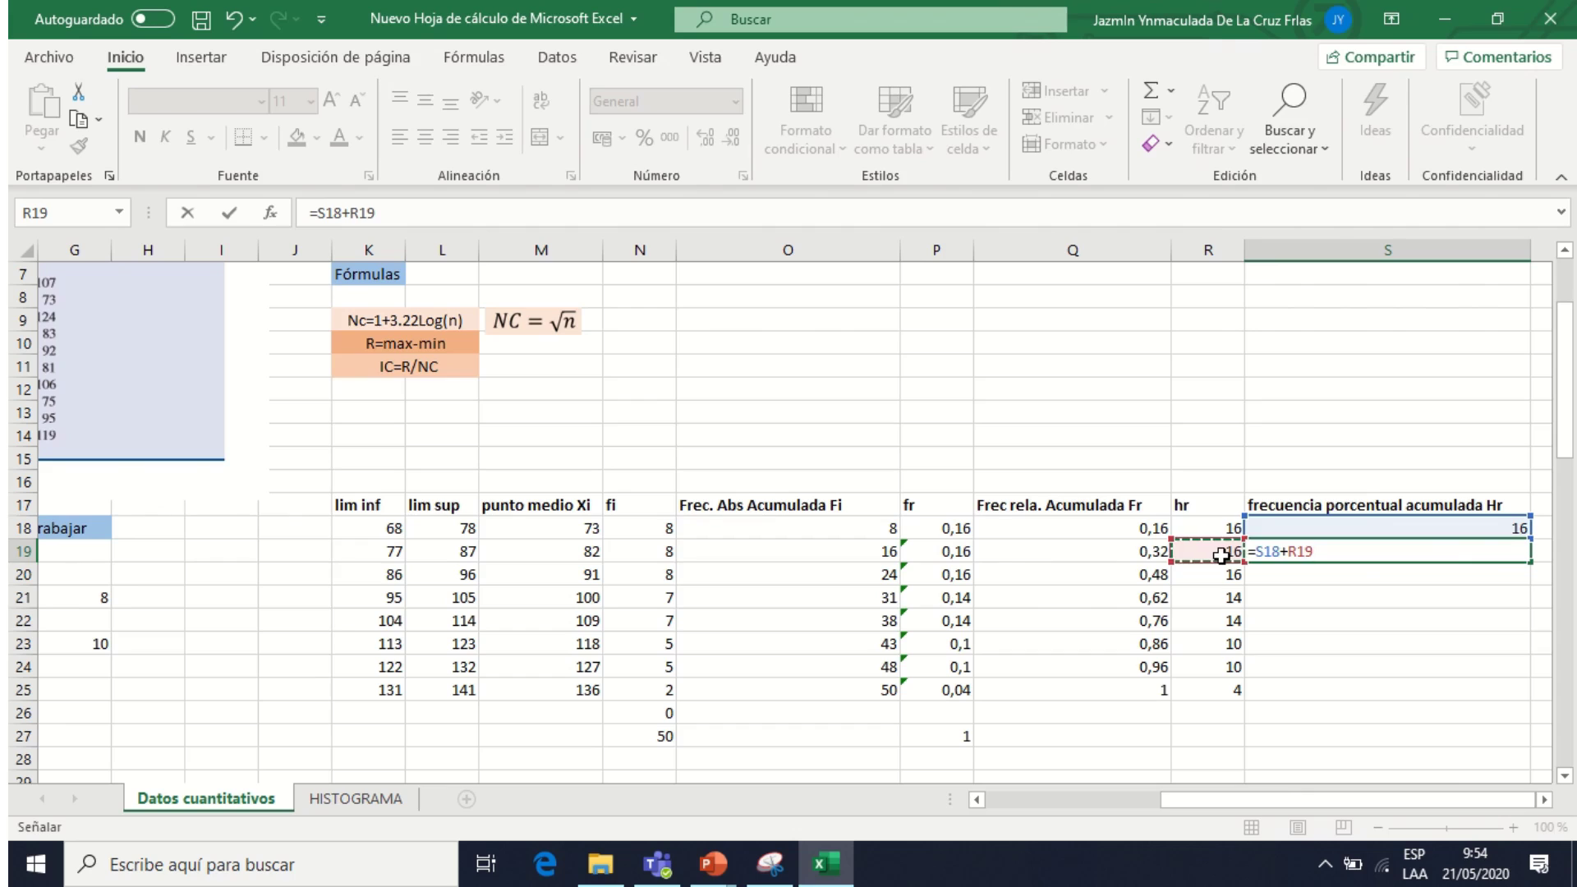
key(ctrl+Return)
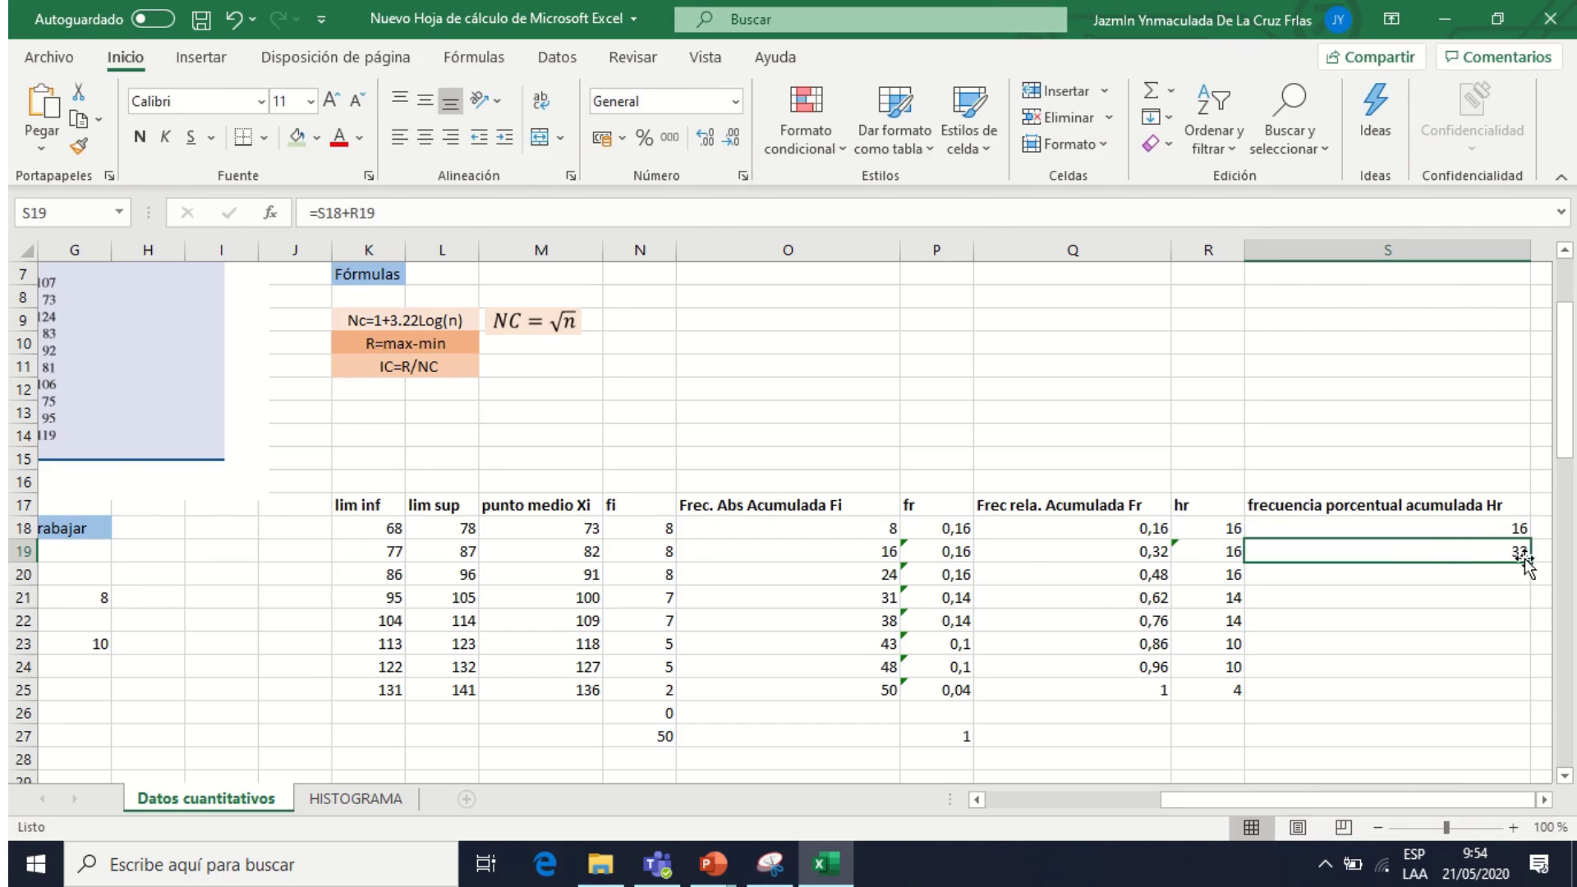
drag(1532, 563, 1535, 704)
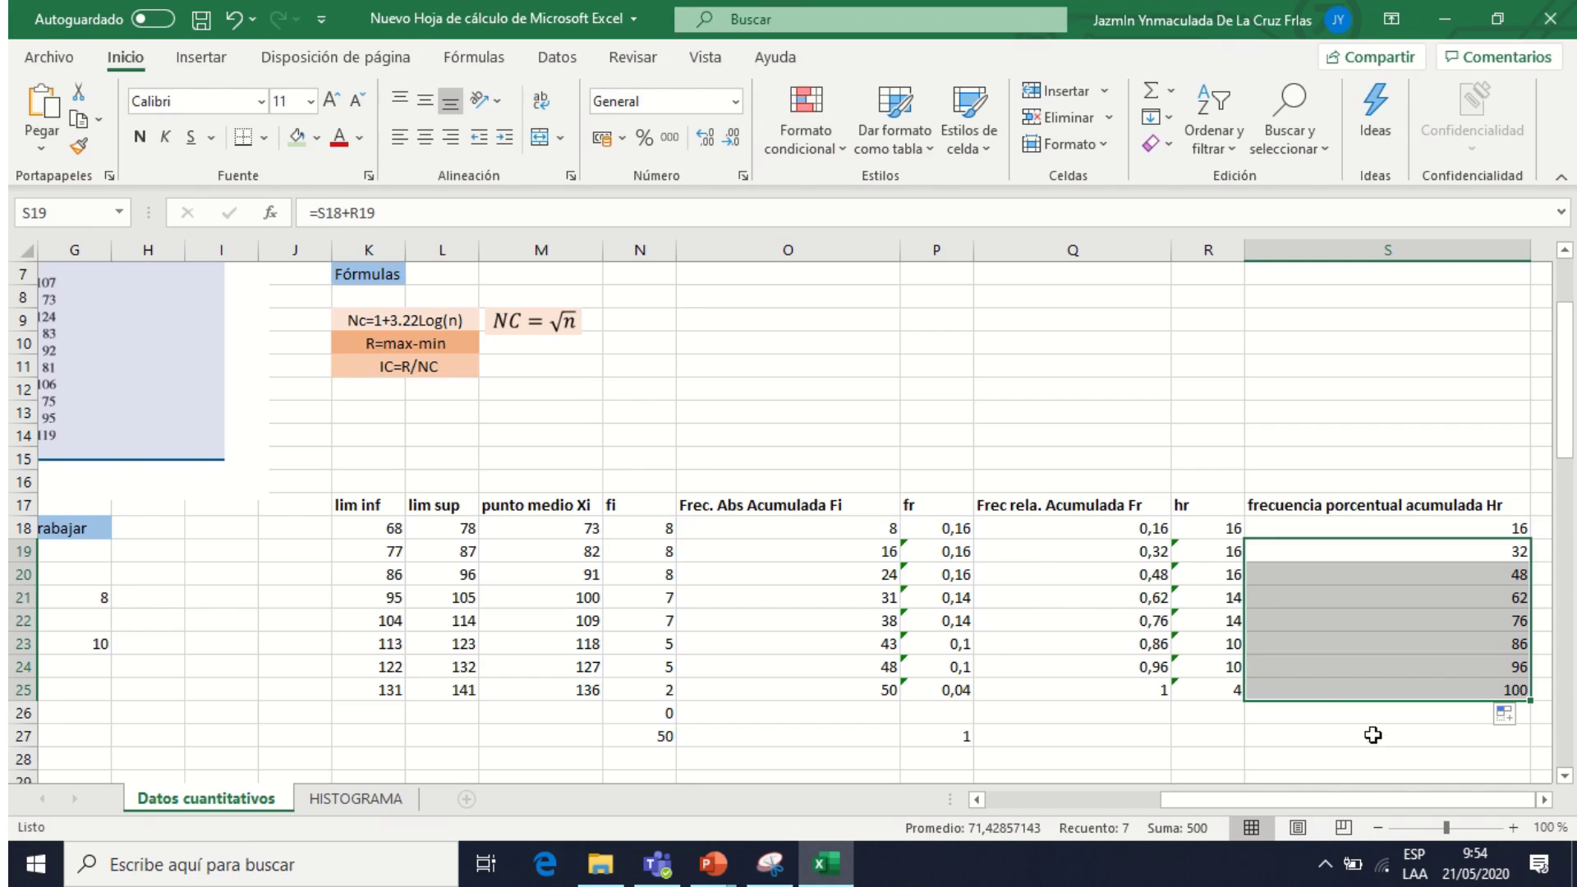
click(1347, 718)
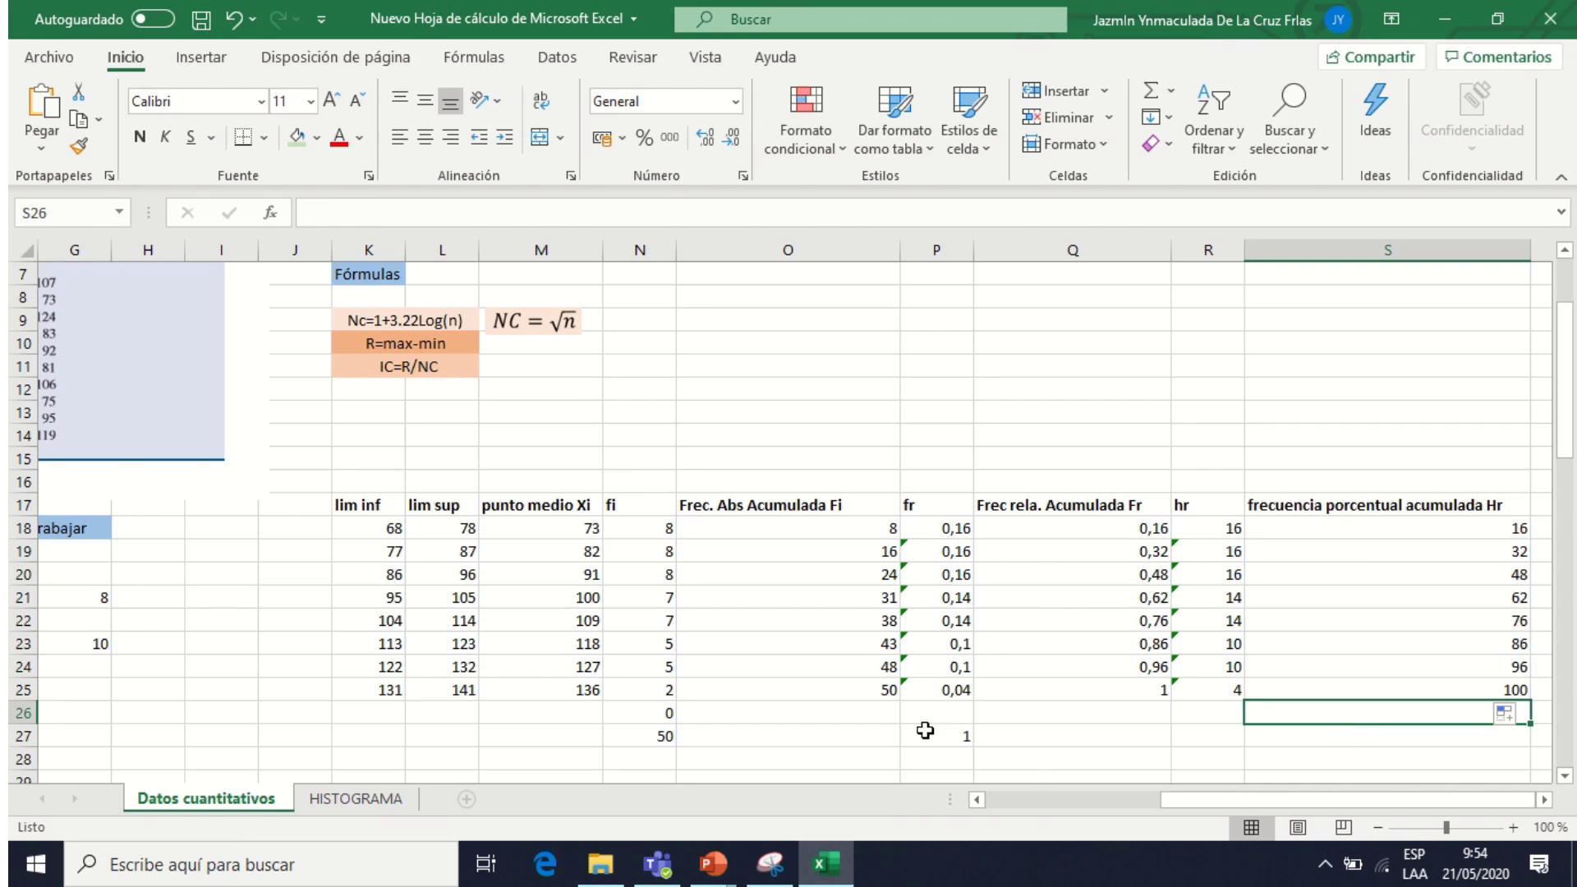
- Label the totals row with a bold "Total" in M27
click(507, 741)
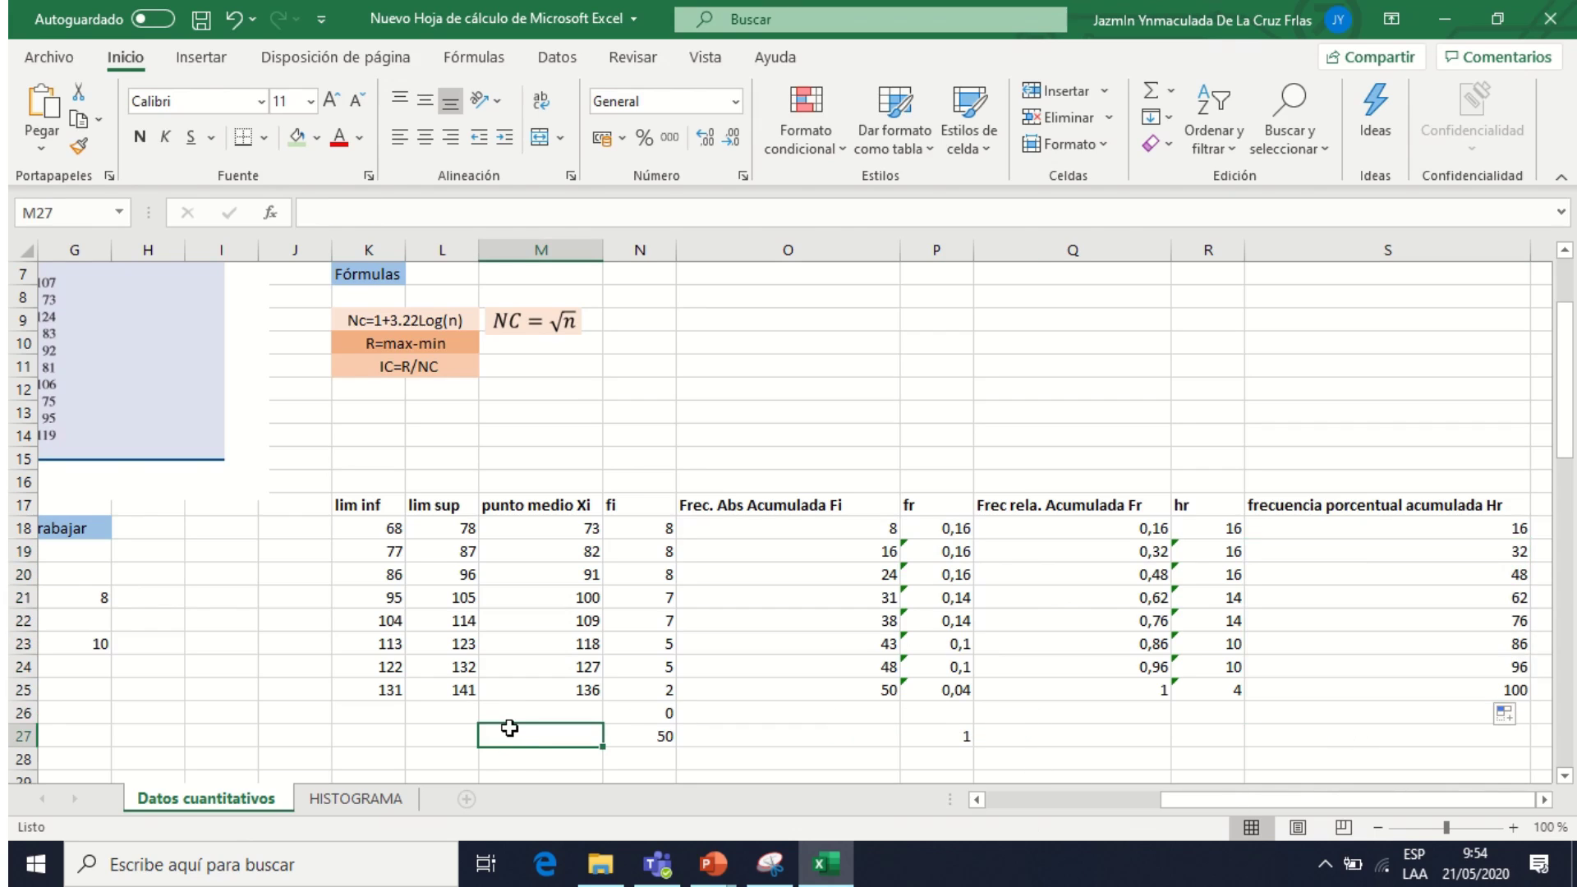
double_click(510, 733)
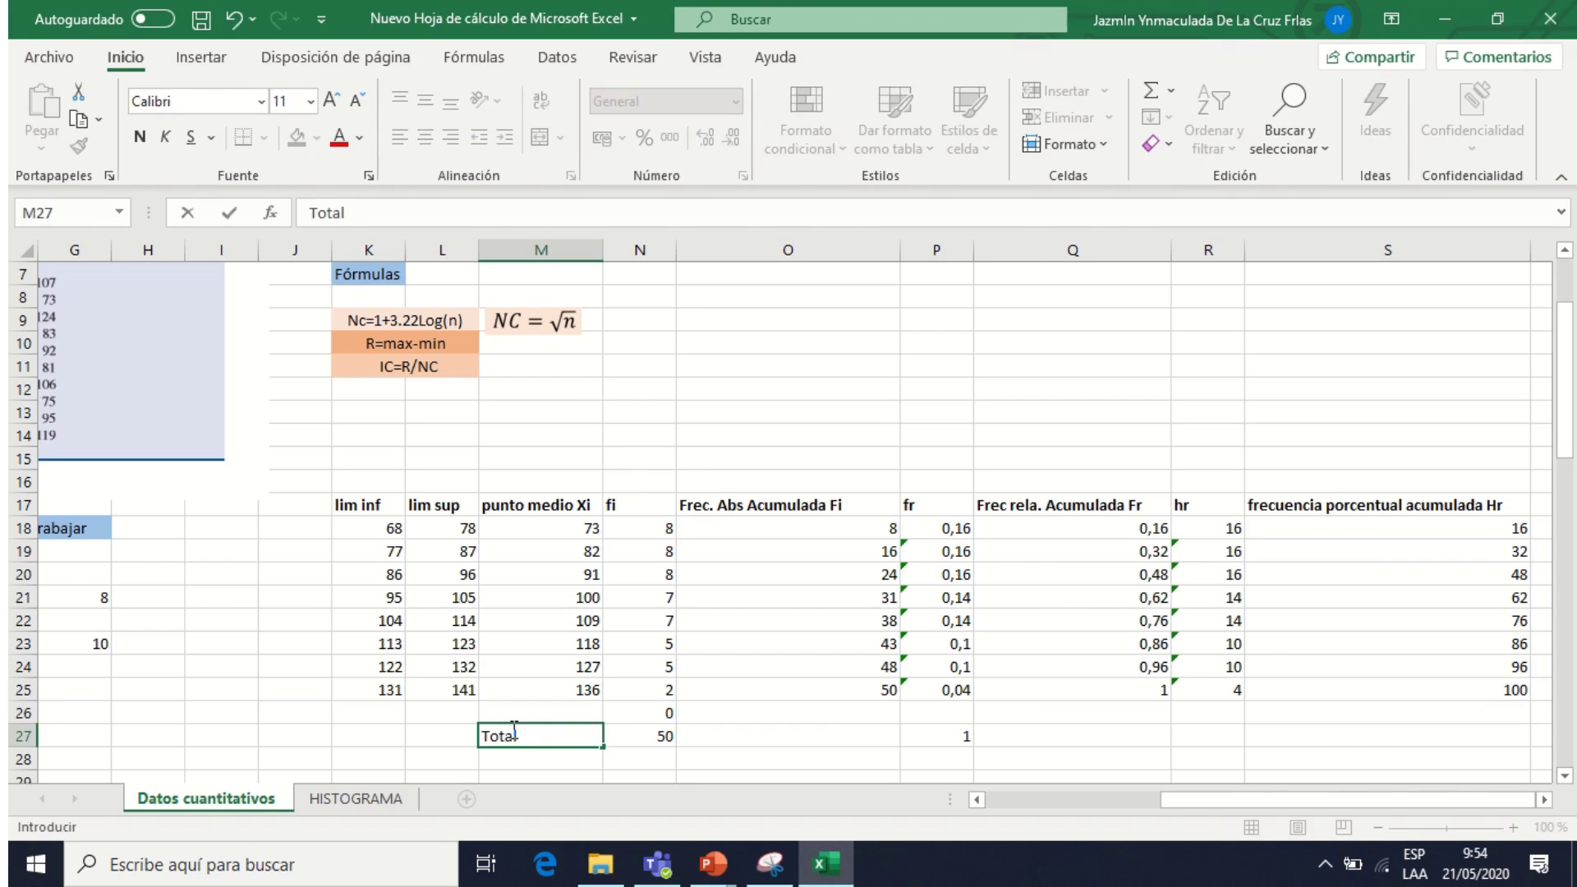
drag(530, 735, 485, 733)
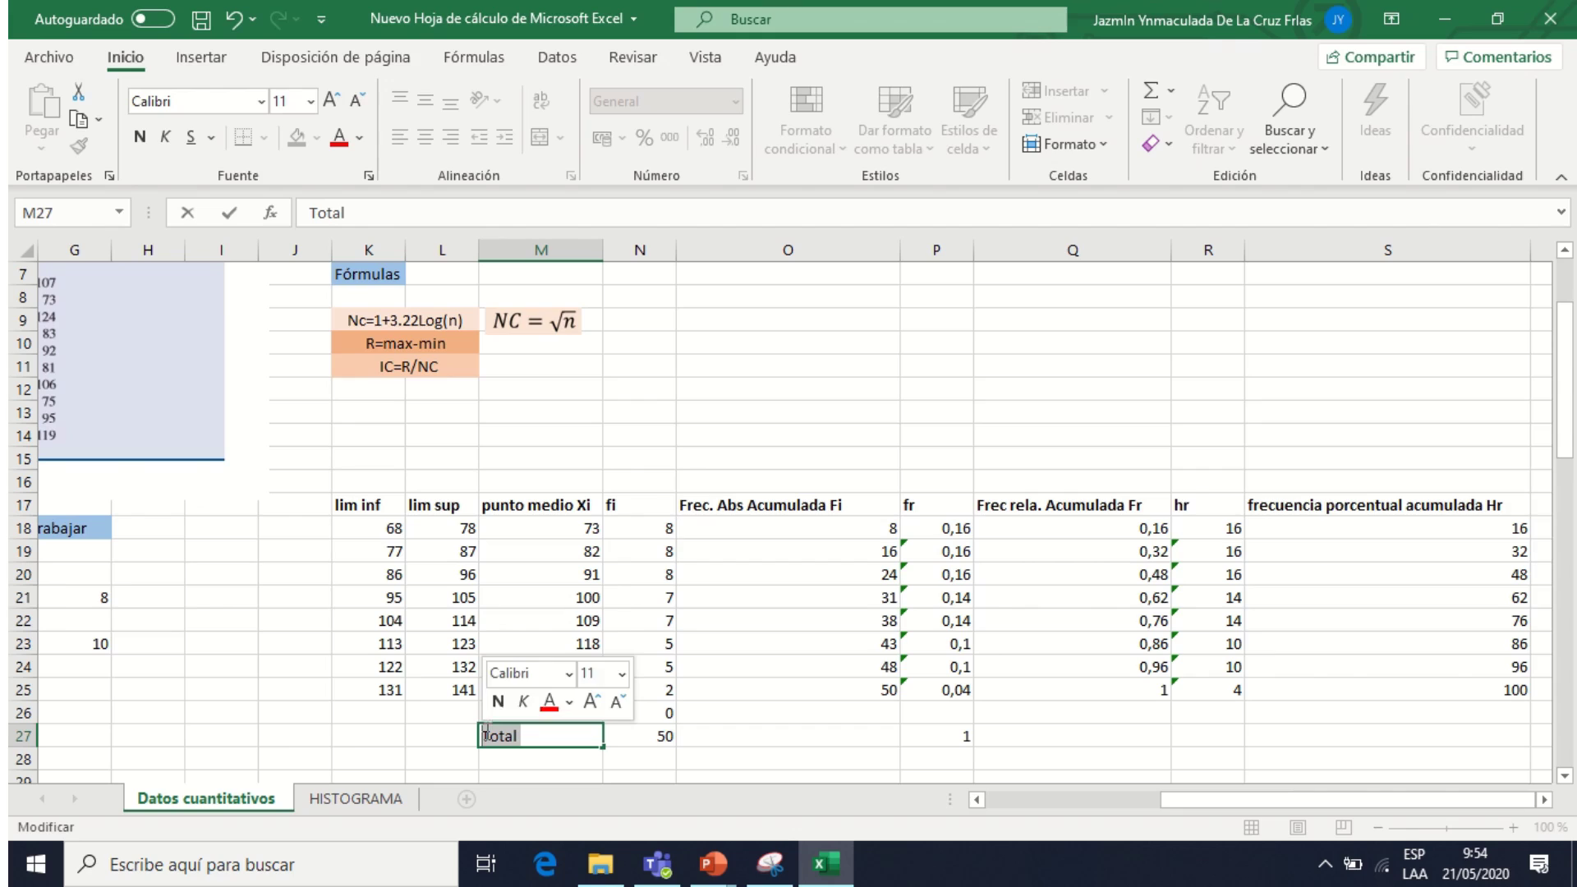
click(140, 137)
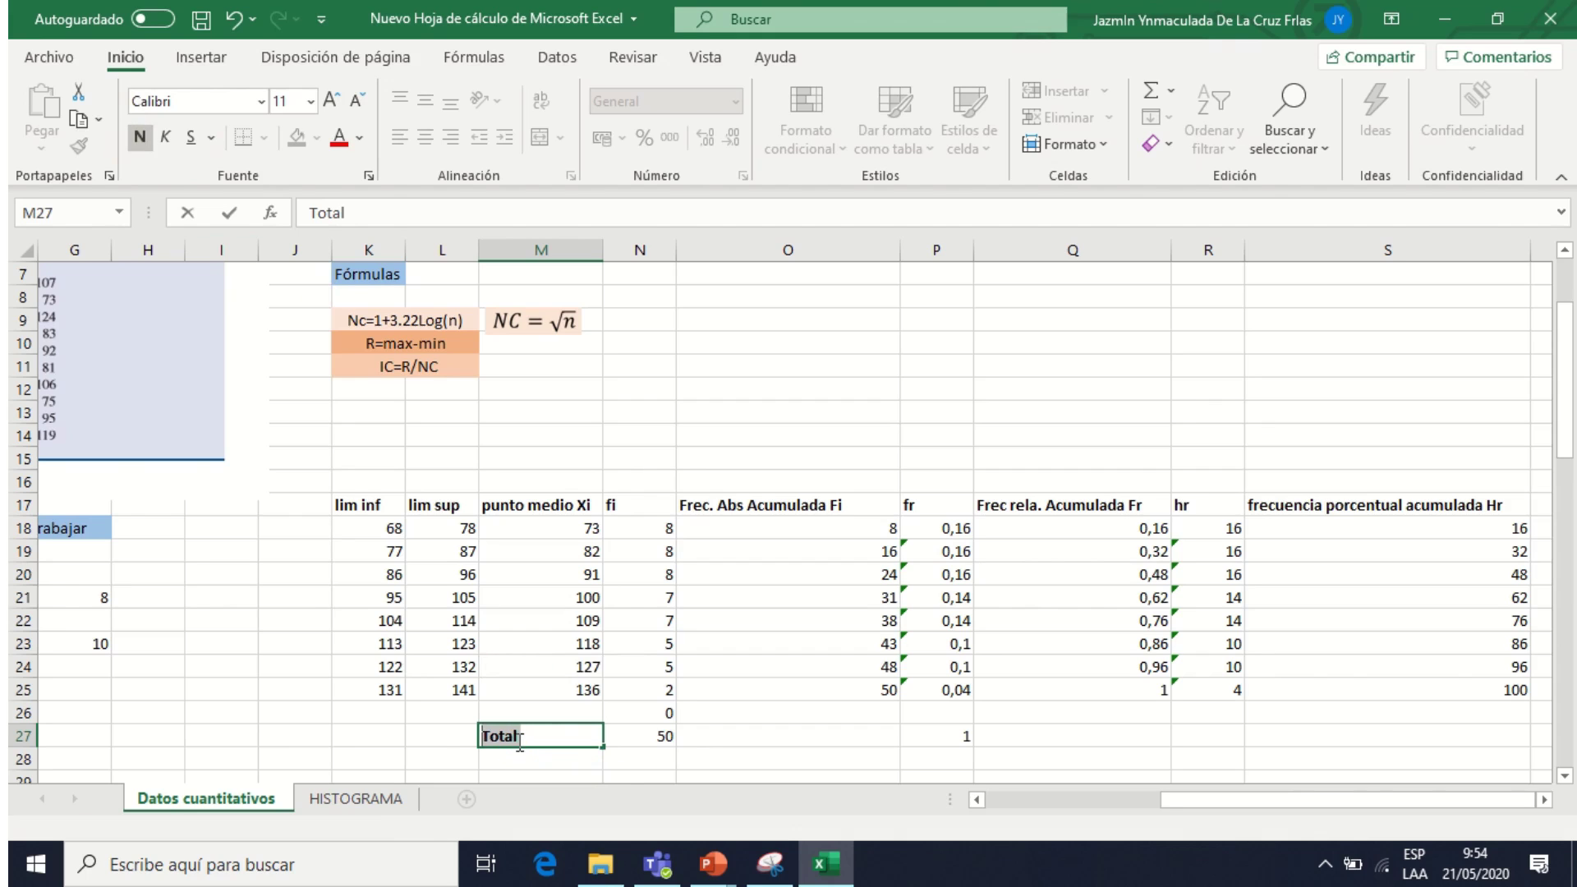
click(379, 503)
drag(379, 503, 1229, 743)
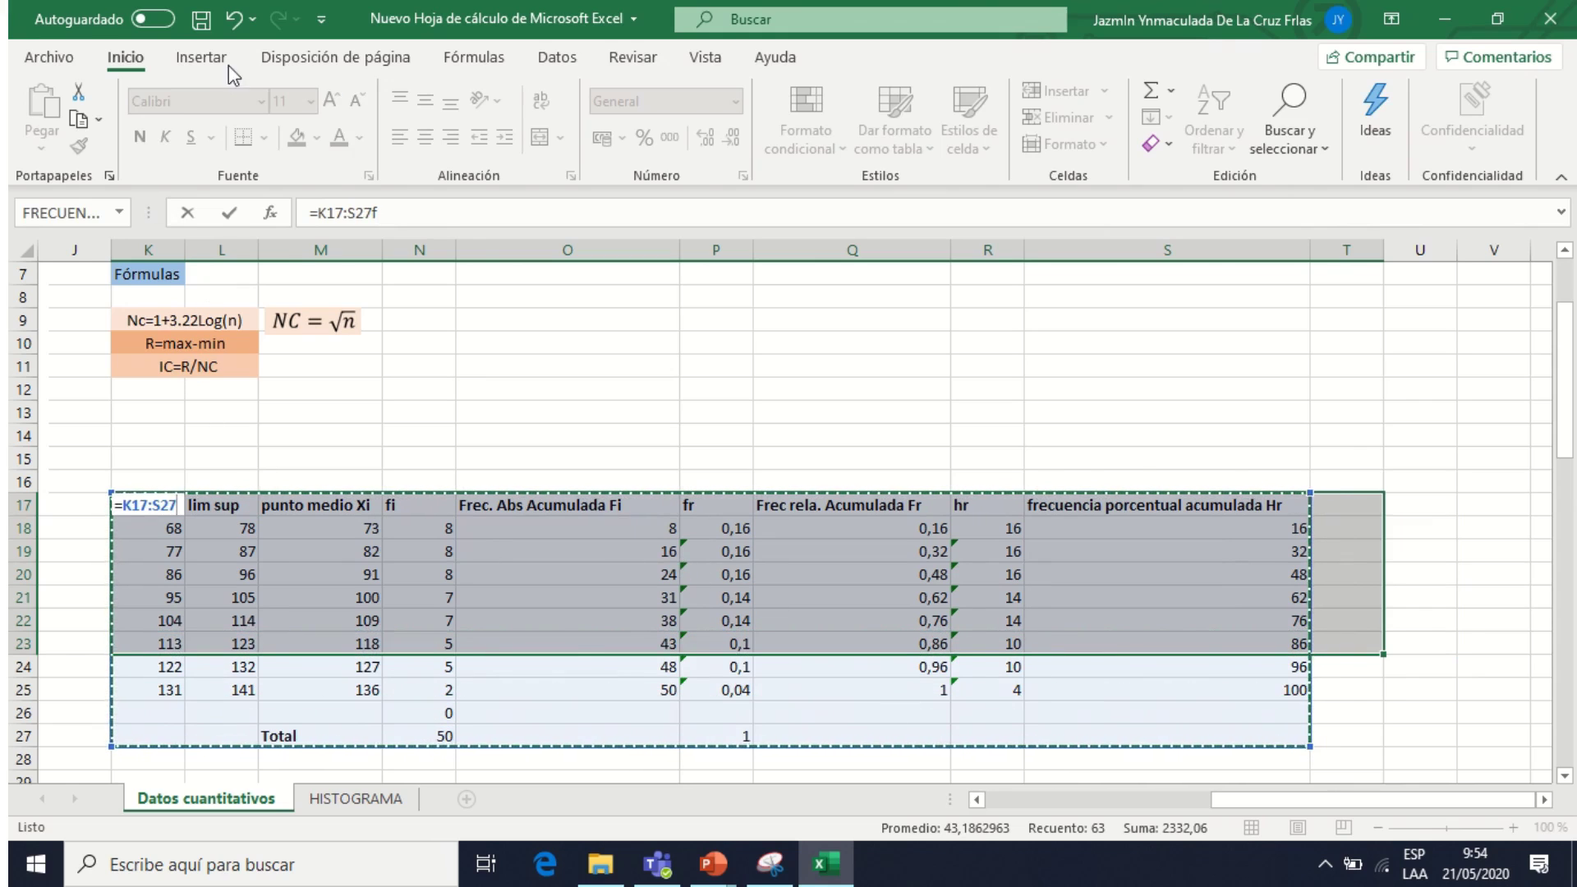
click(190, 61)
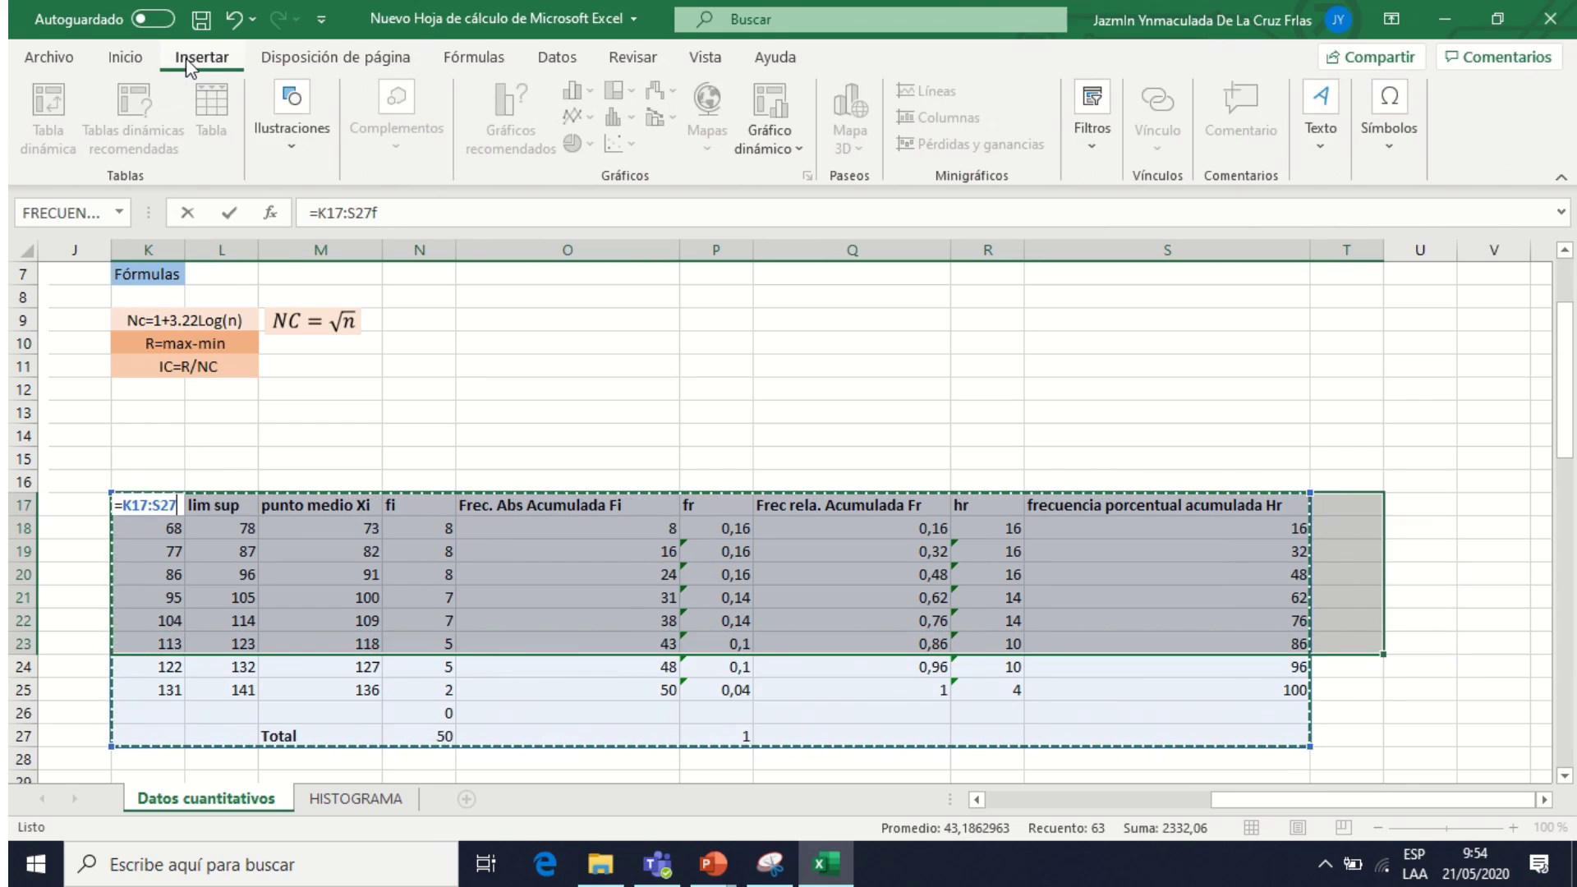
click(126, 62)
click(710, 439)
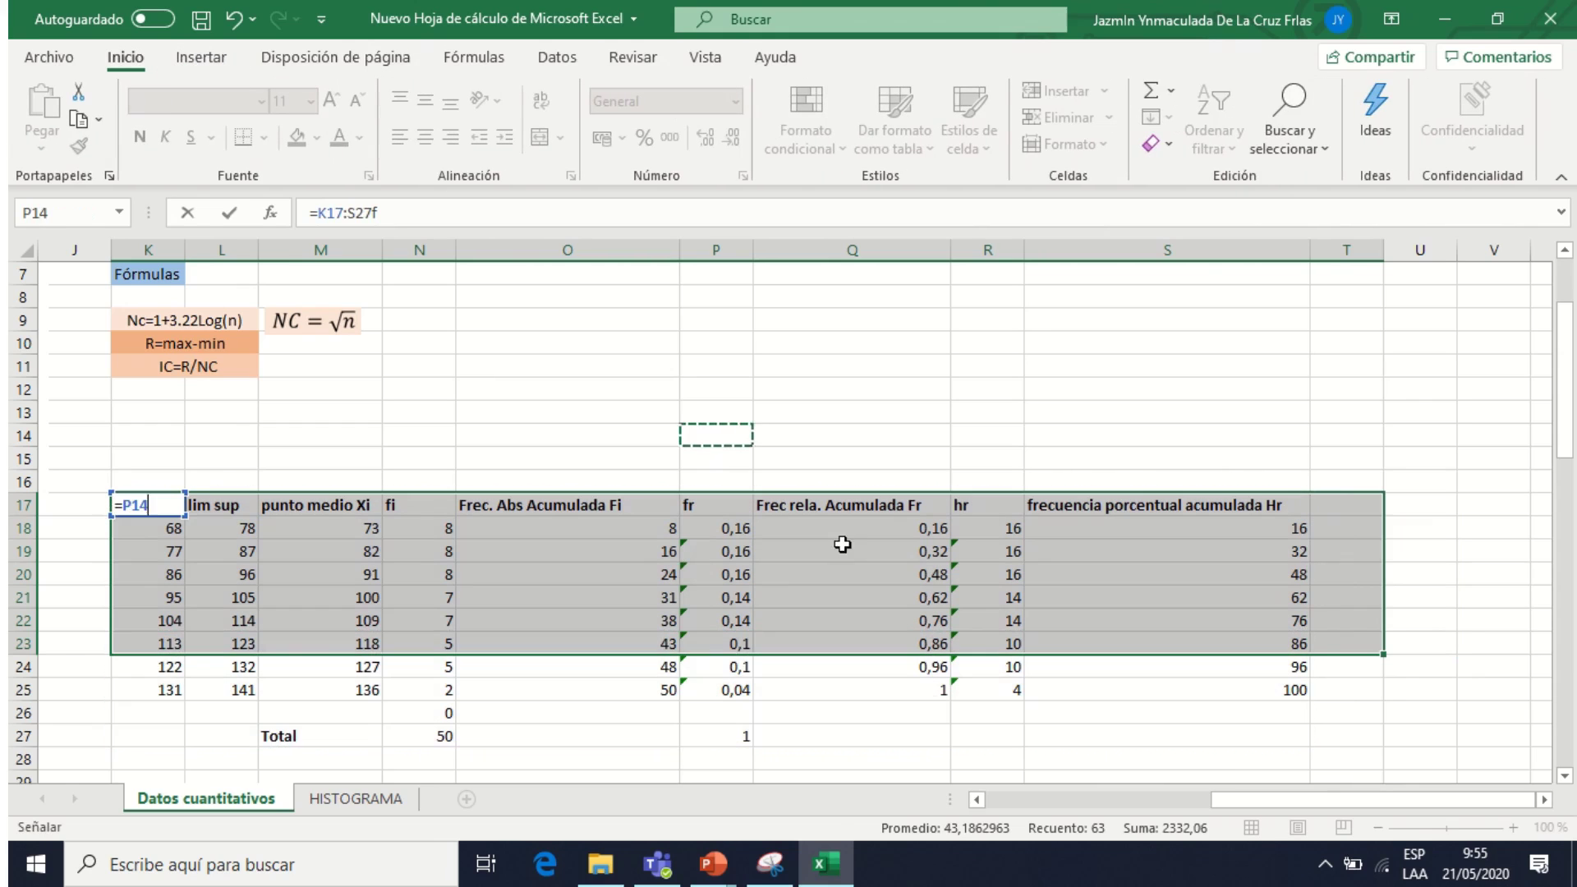
click(836, 778)
click(929, 405)
click(845, 683)
click(1474, 599)
click(1237, 467)
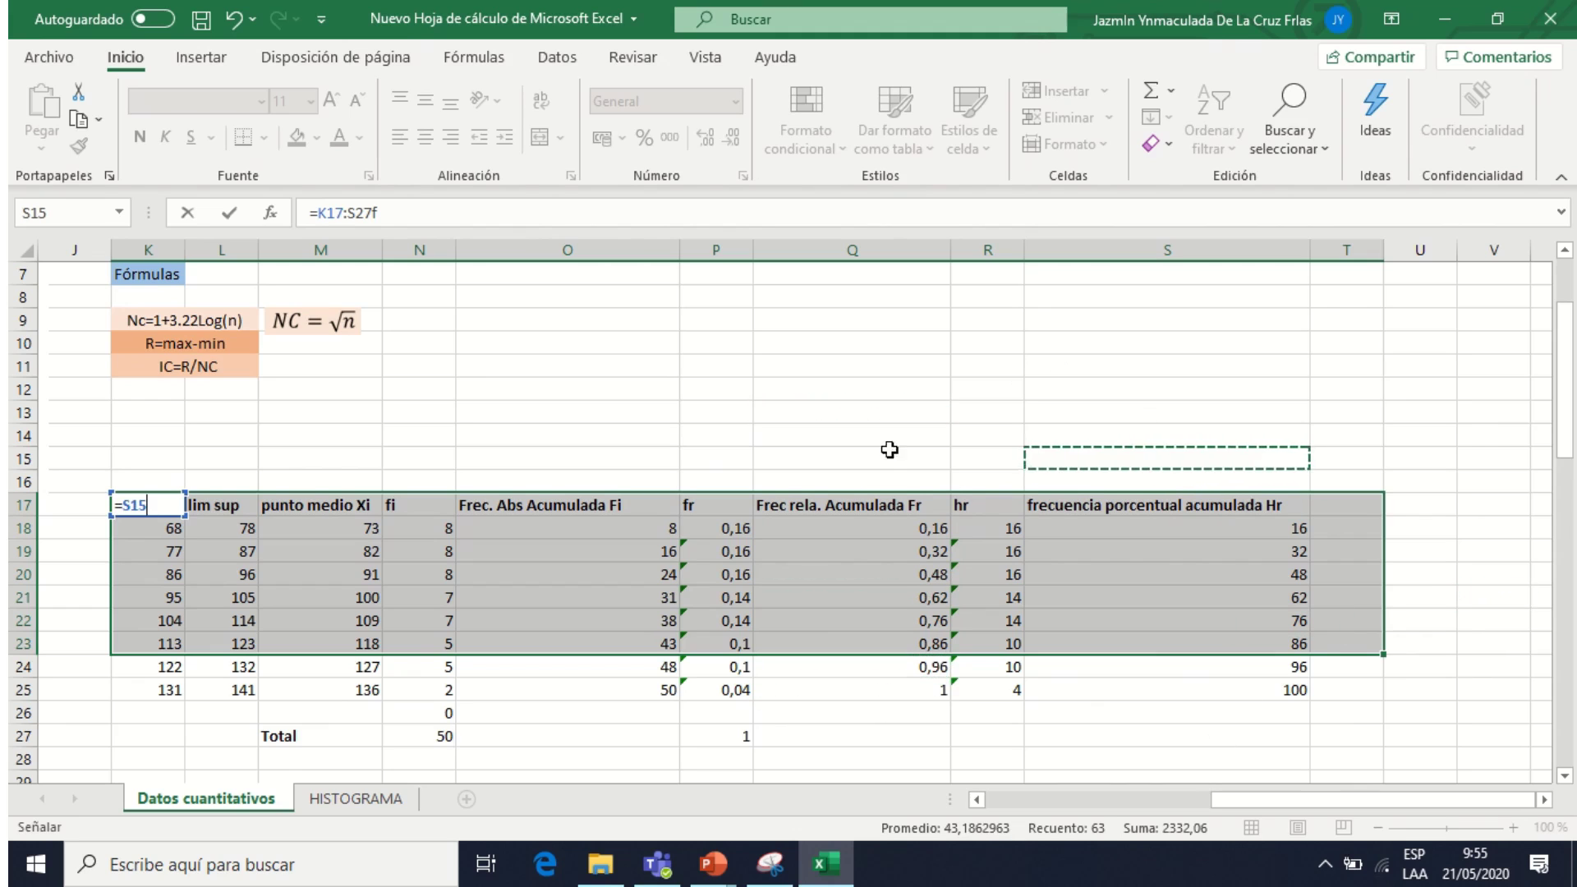
scroll(530, 508, down, 2)
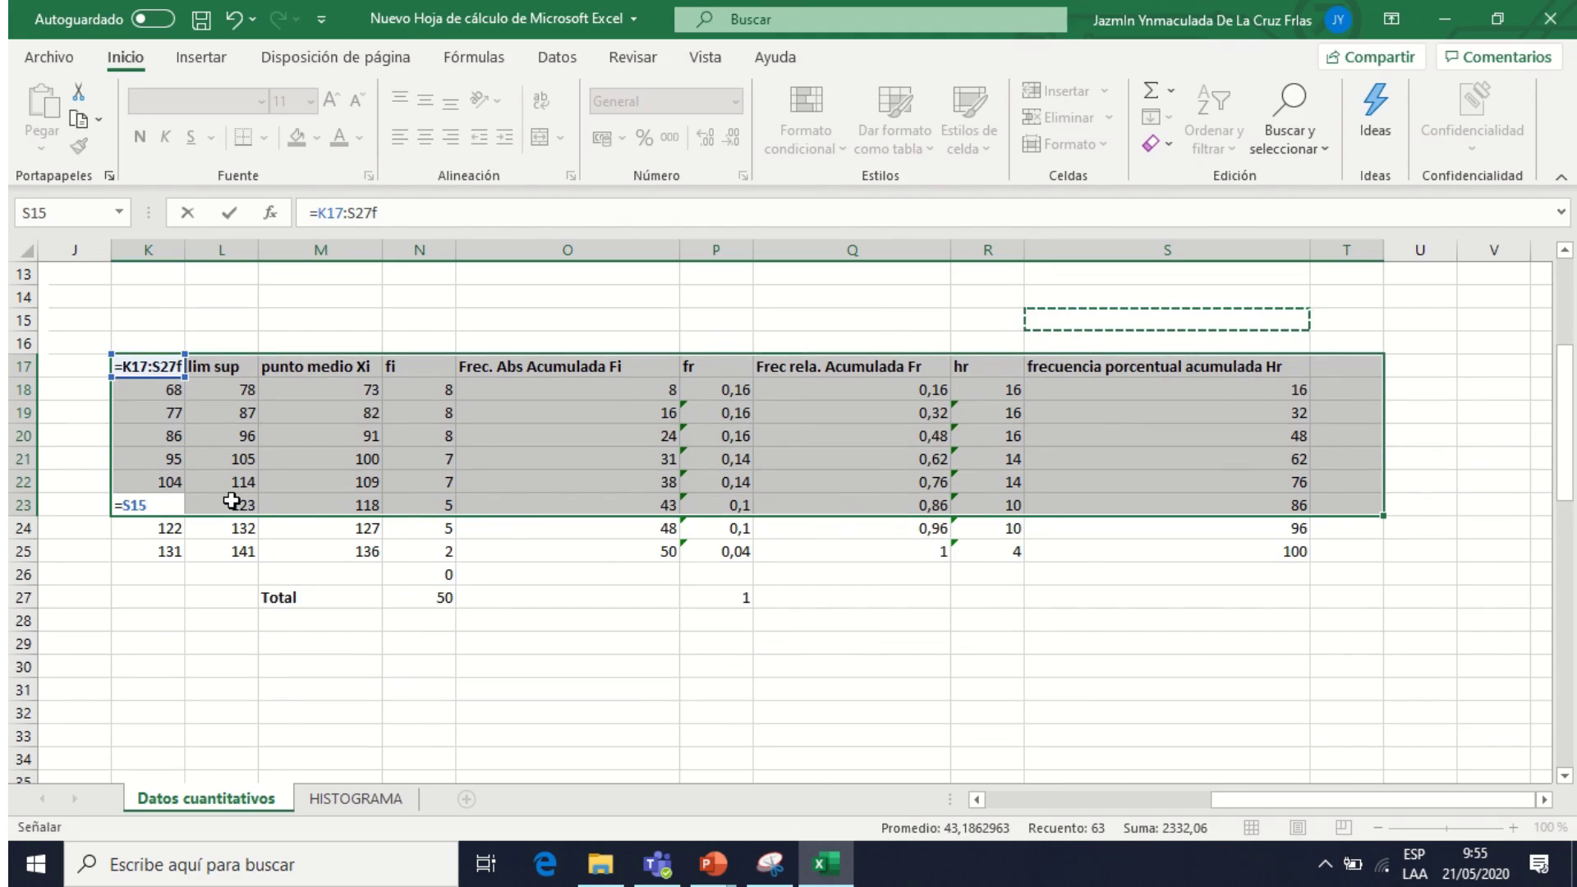
key(BackSpace)
key(BackSpace)
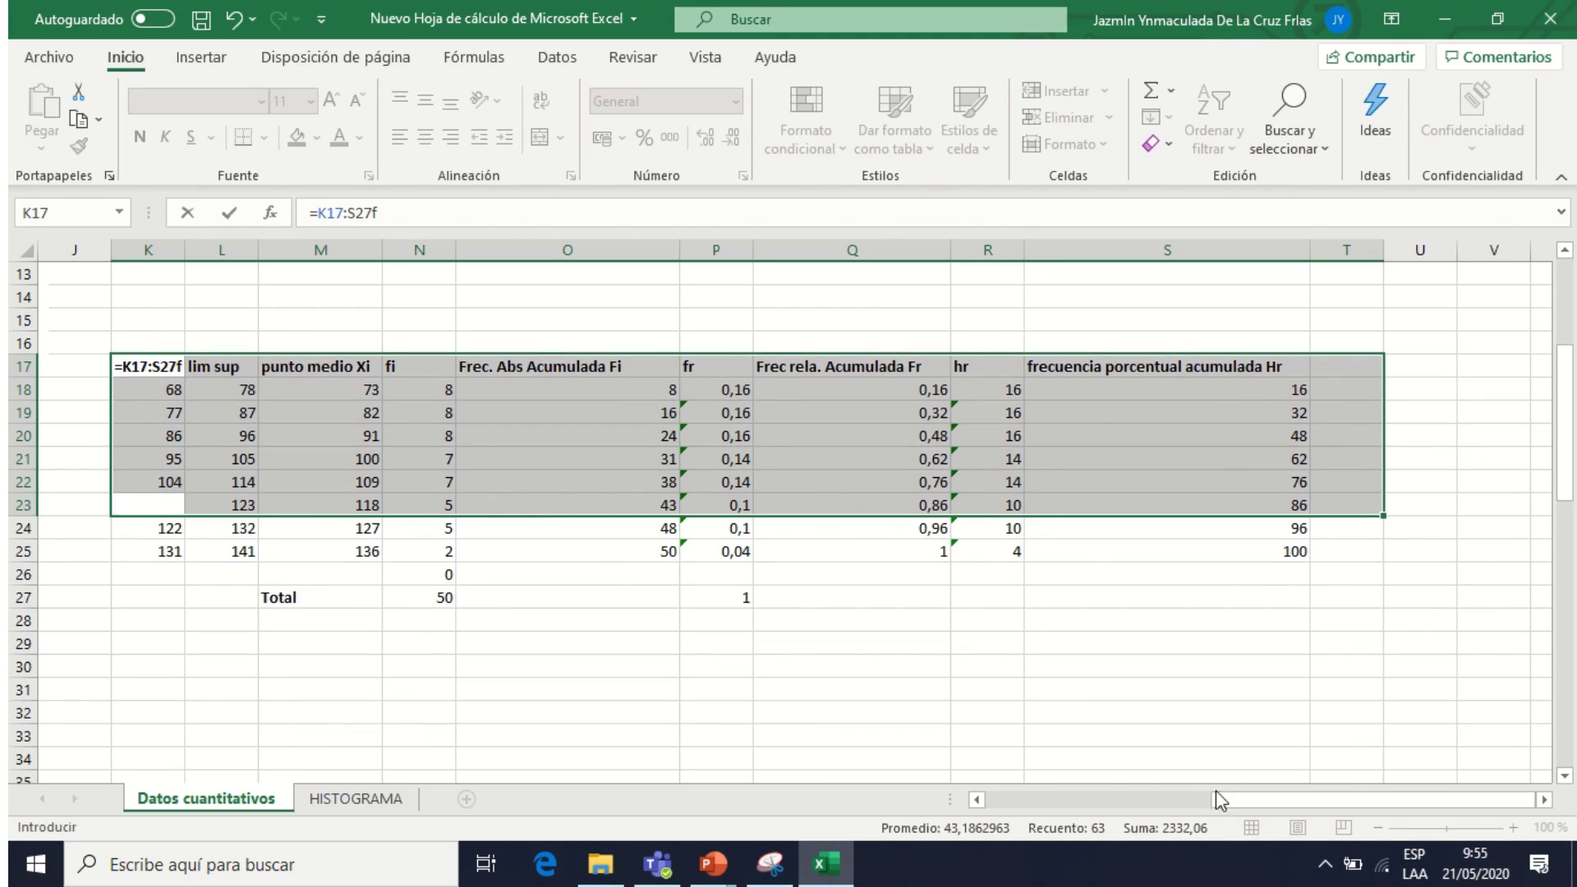
drag(1227, 810, 996, 722)
click(883, 667)
click(810, 690)
click(756, 596)
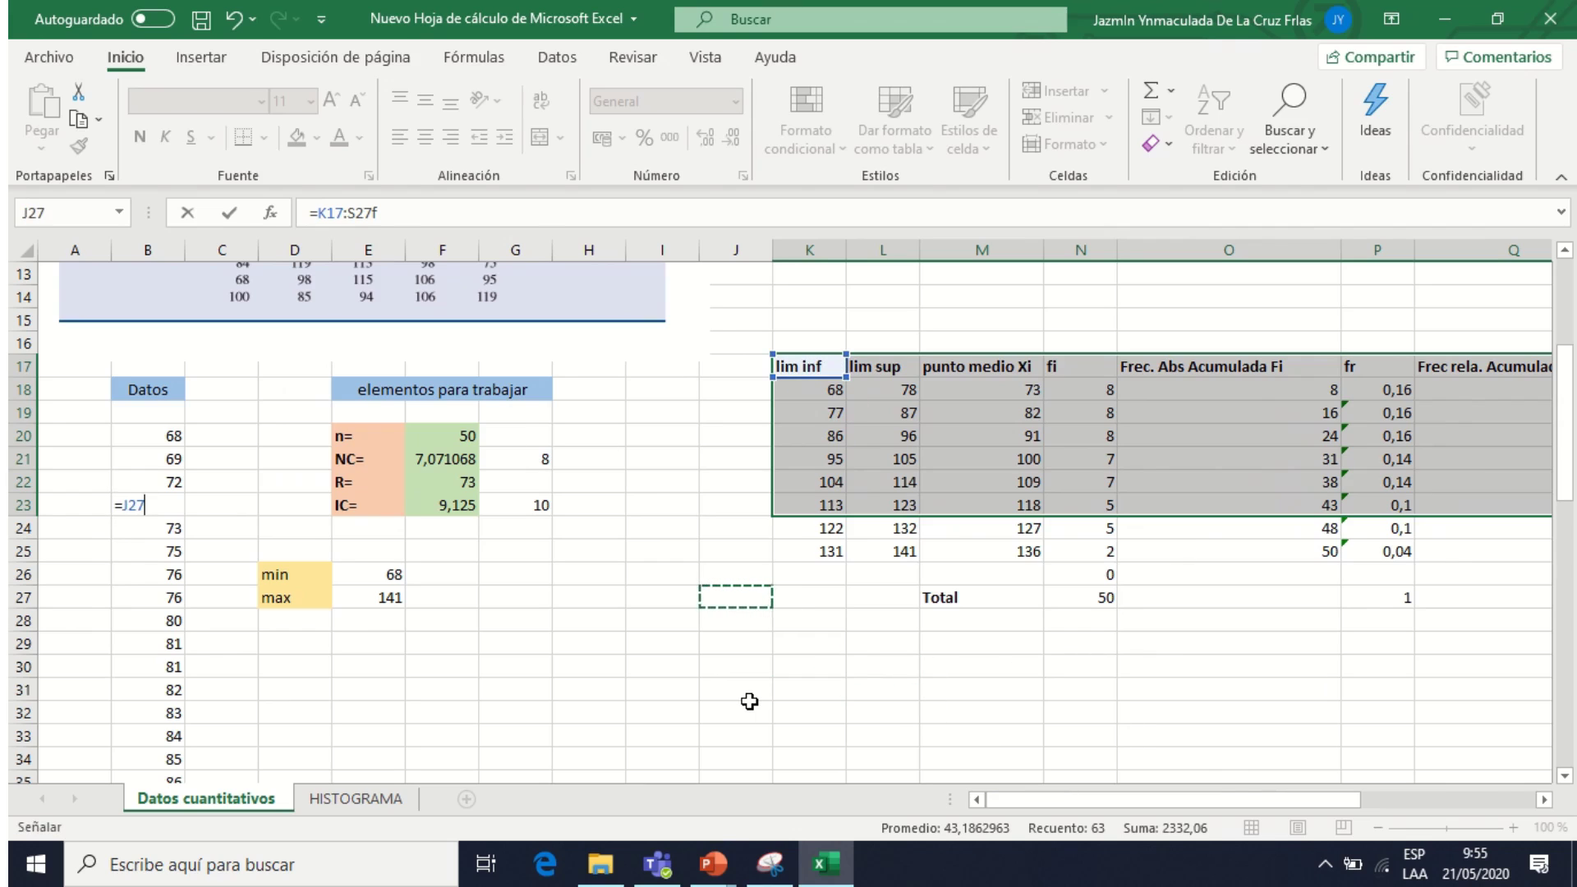
click(1237, 649)
mouse_move(628, 16)
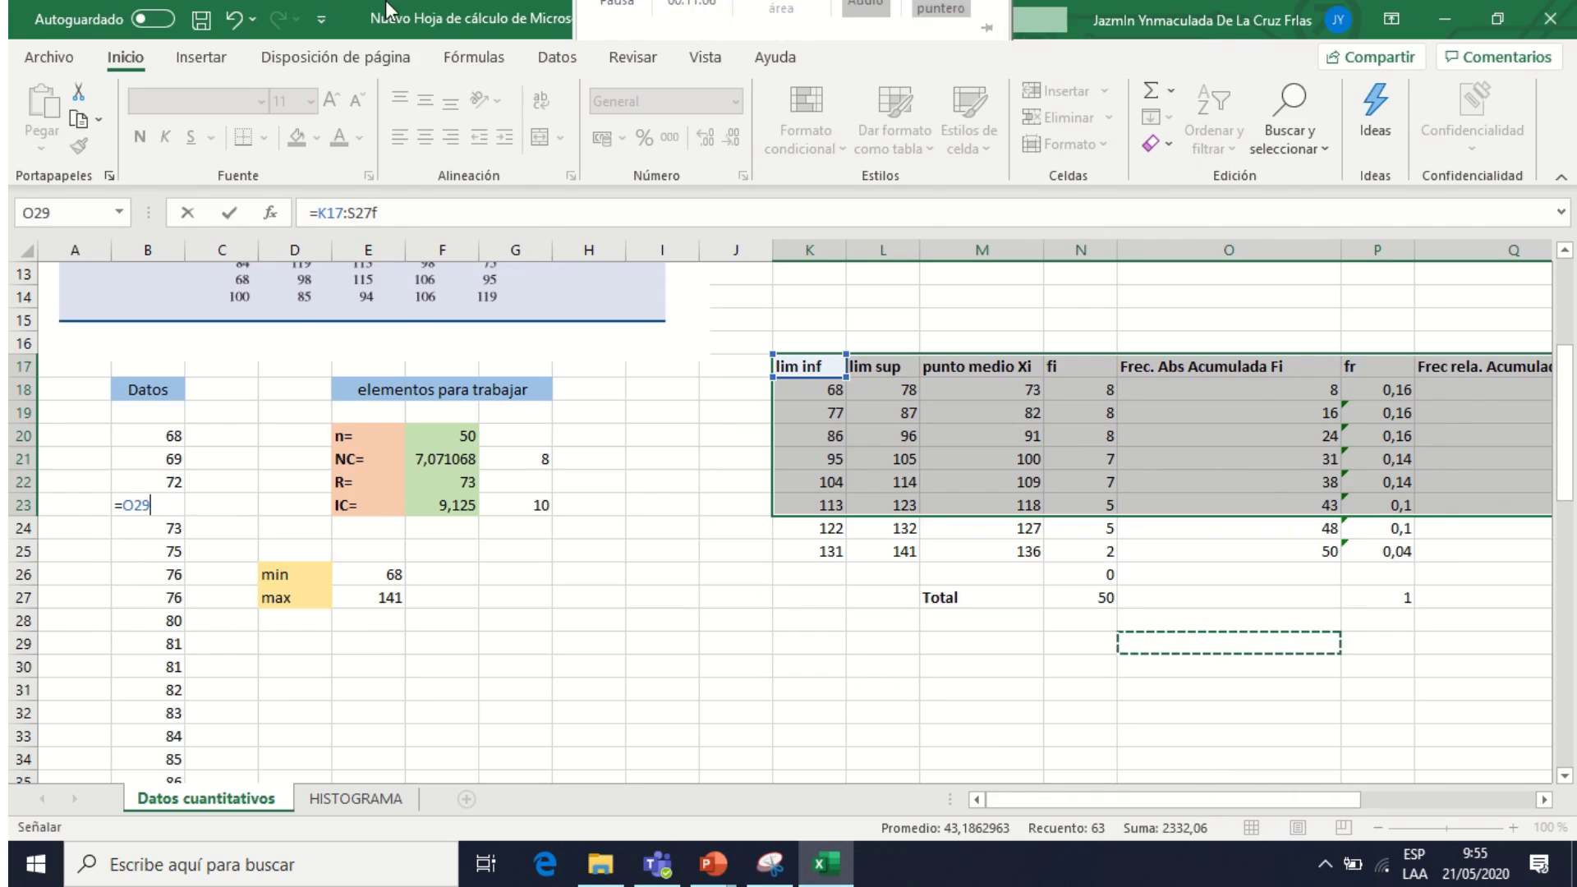
click(628, 46)
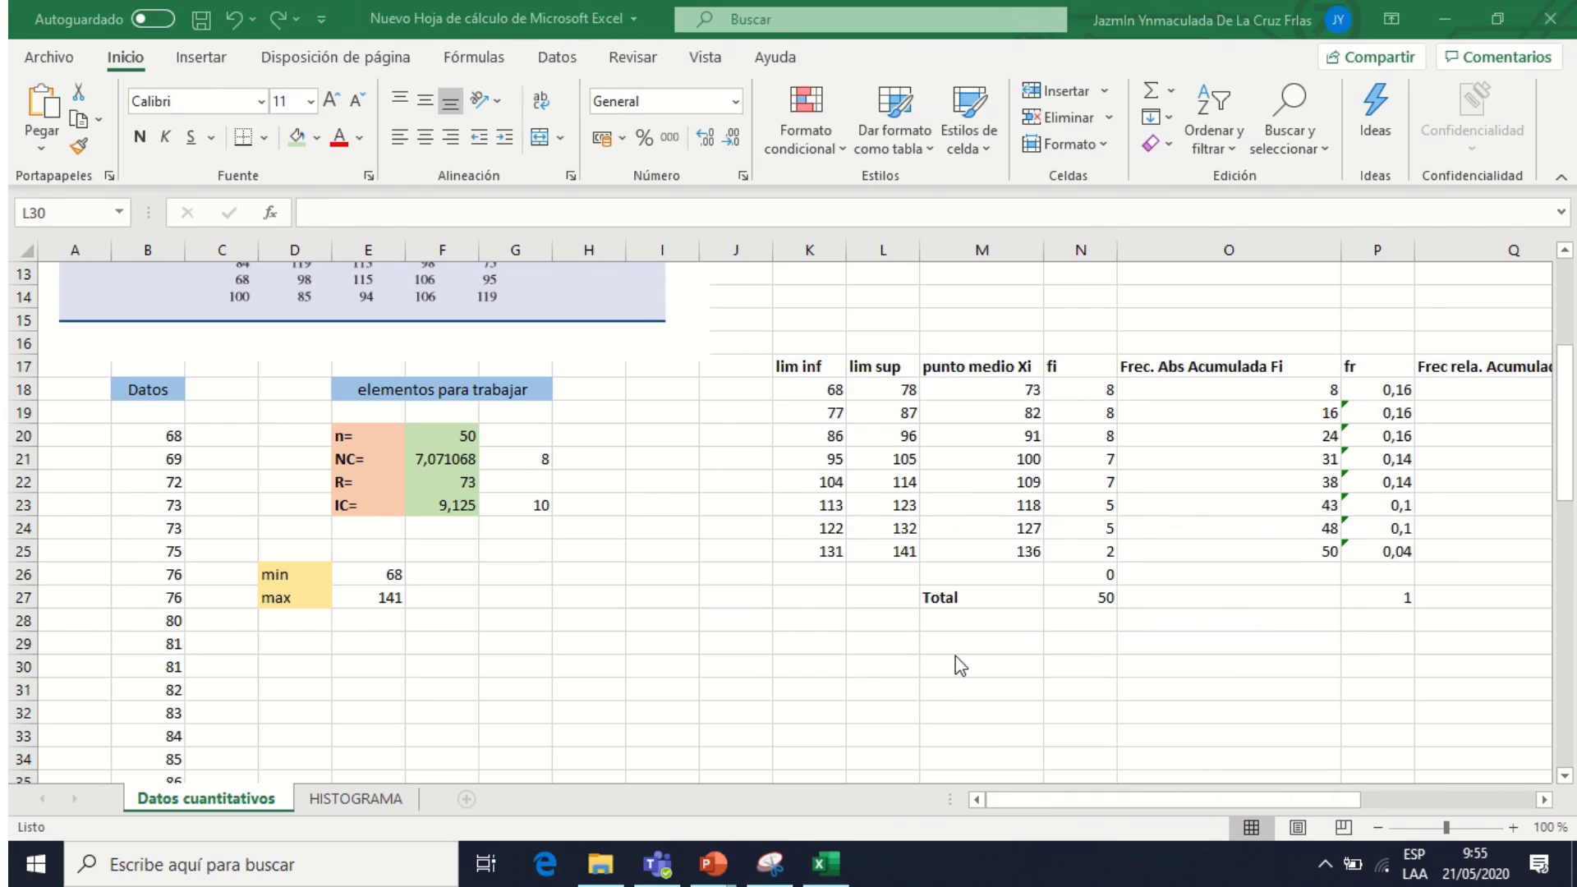
- Format the frequency table in K17:S27 as a table with headers, using the light orange style with a solid header row
mouse_move(775, 367)
mouse_down()
mouse_move(1010, 366)
mouse_move(1548, 420)
mouse_move(1479, 436)
mouse_move(1380, 514)
mouse_move(1406, 602)
mouse_up()
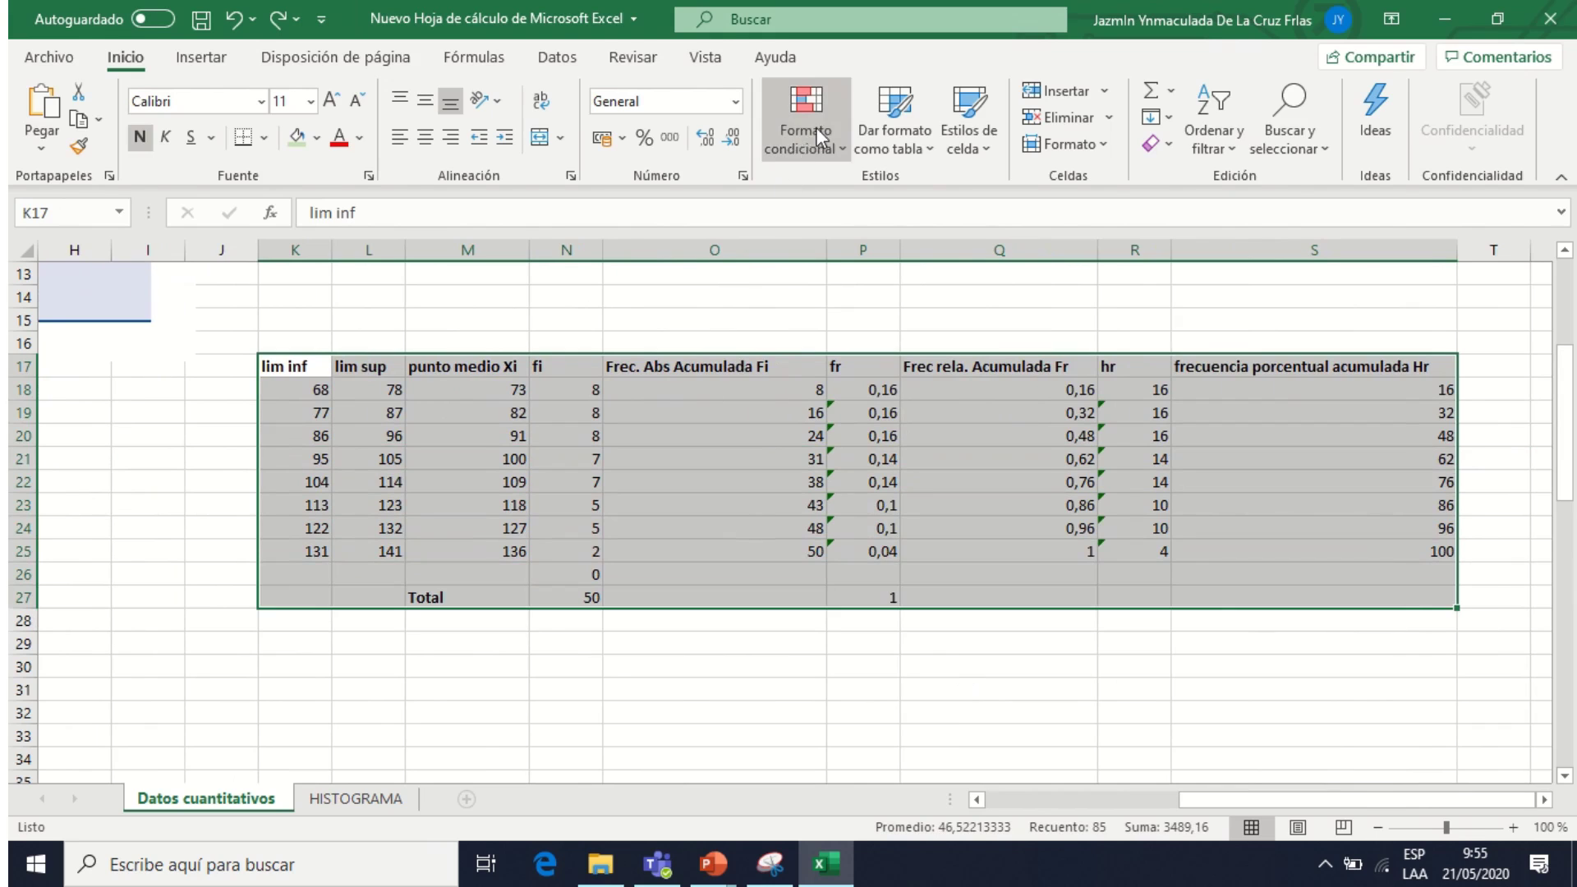
click(919, 158)
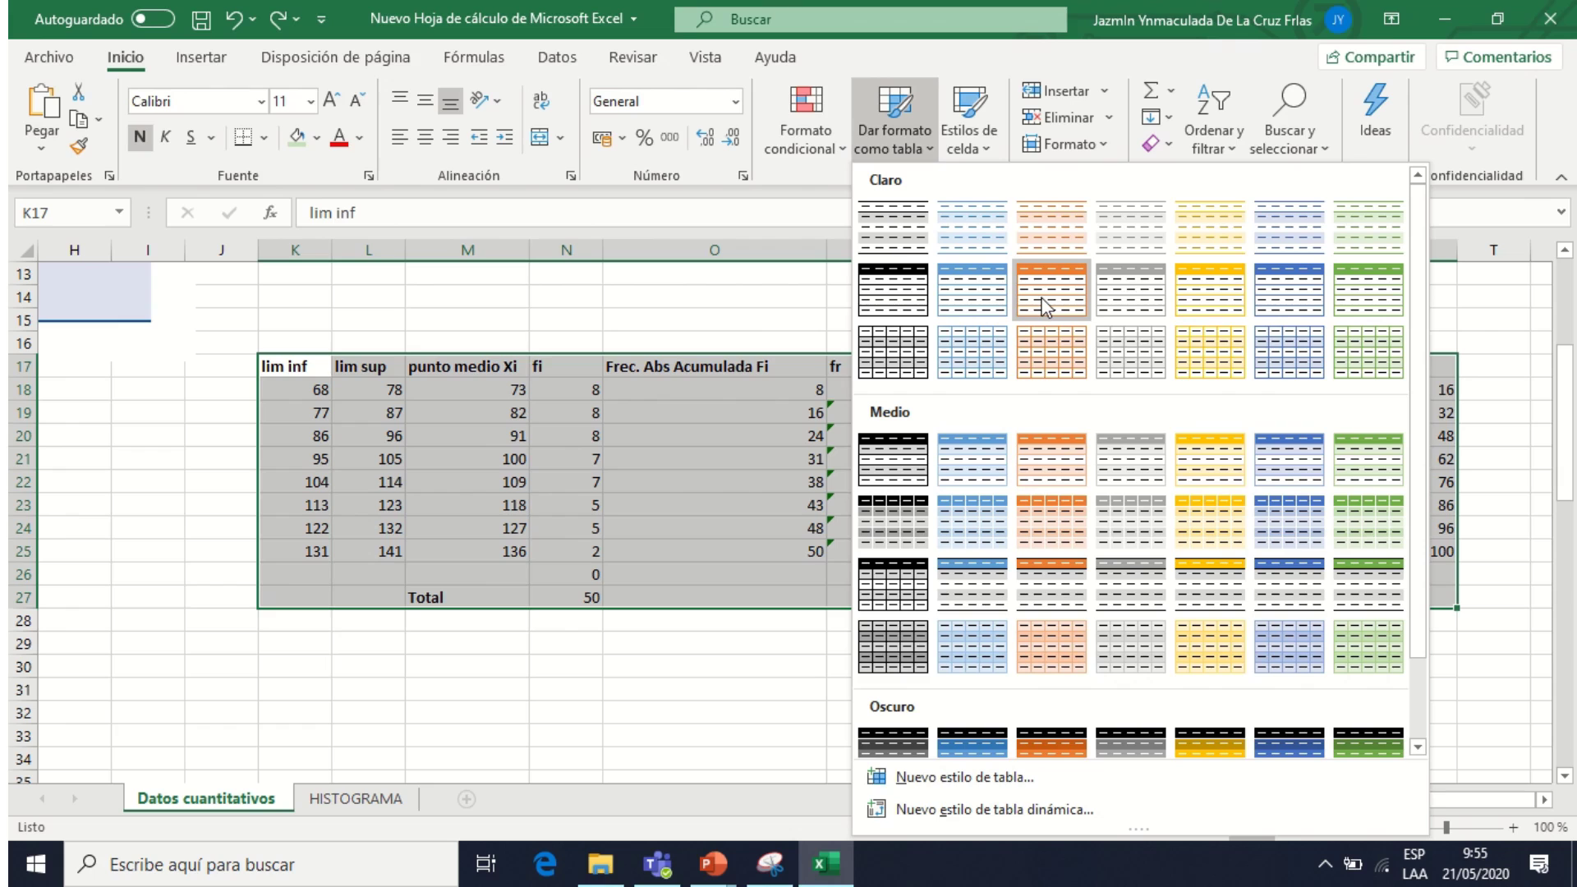
key(Escape)
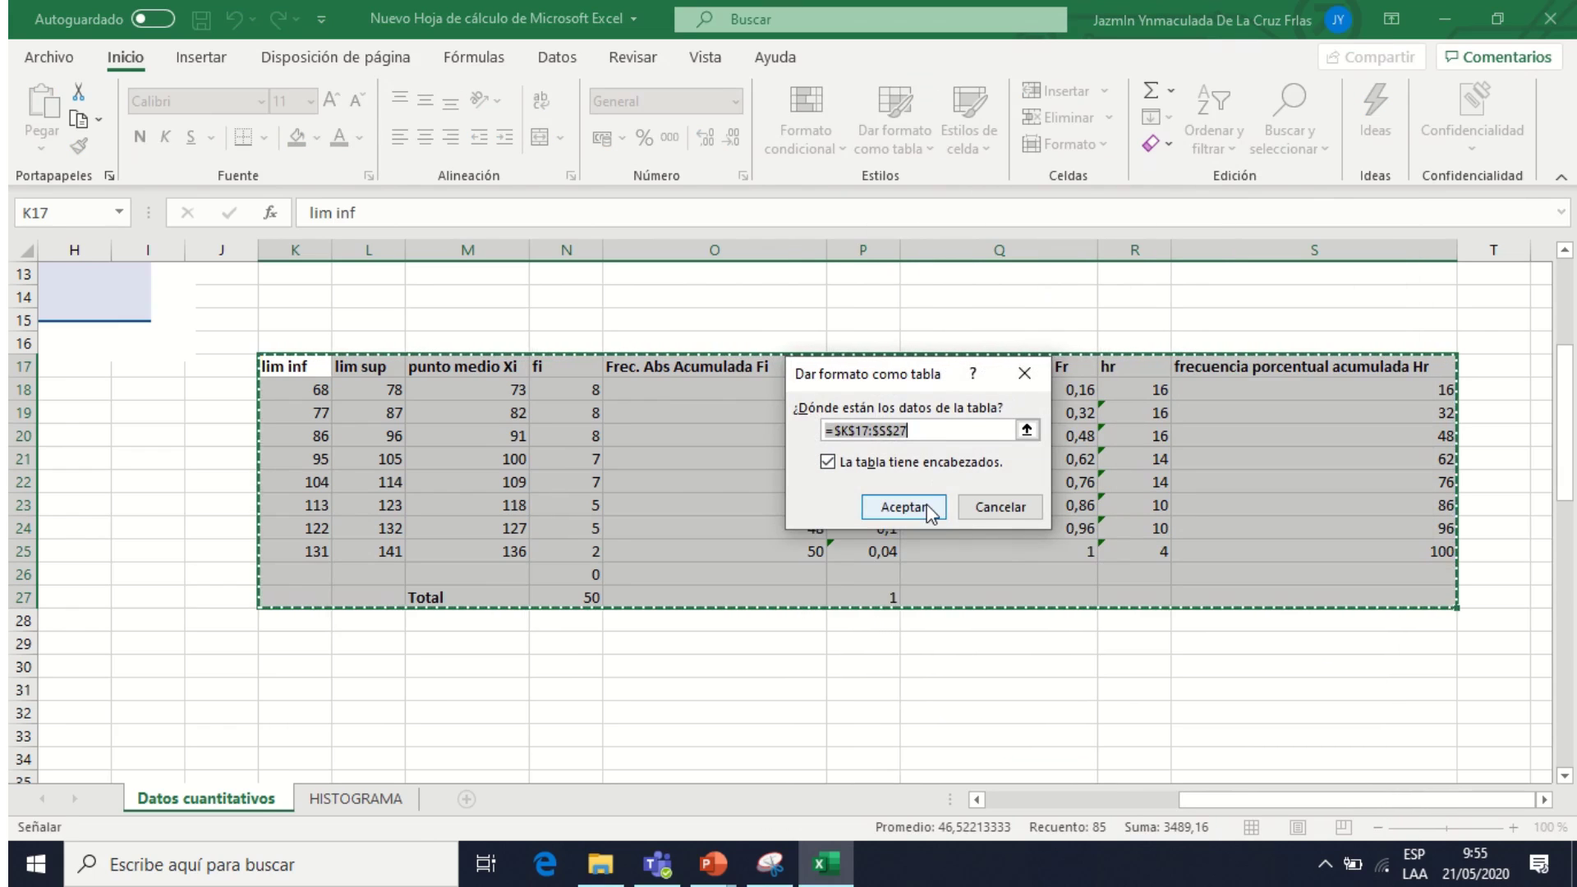
click(926, 505)
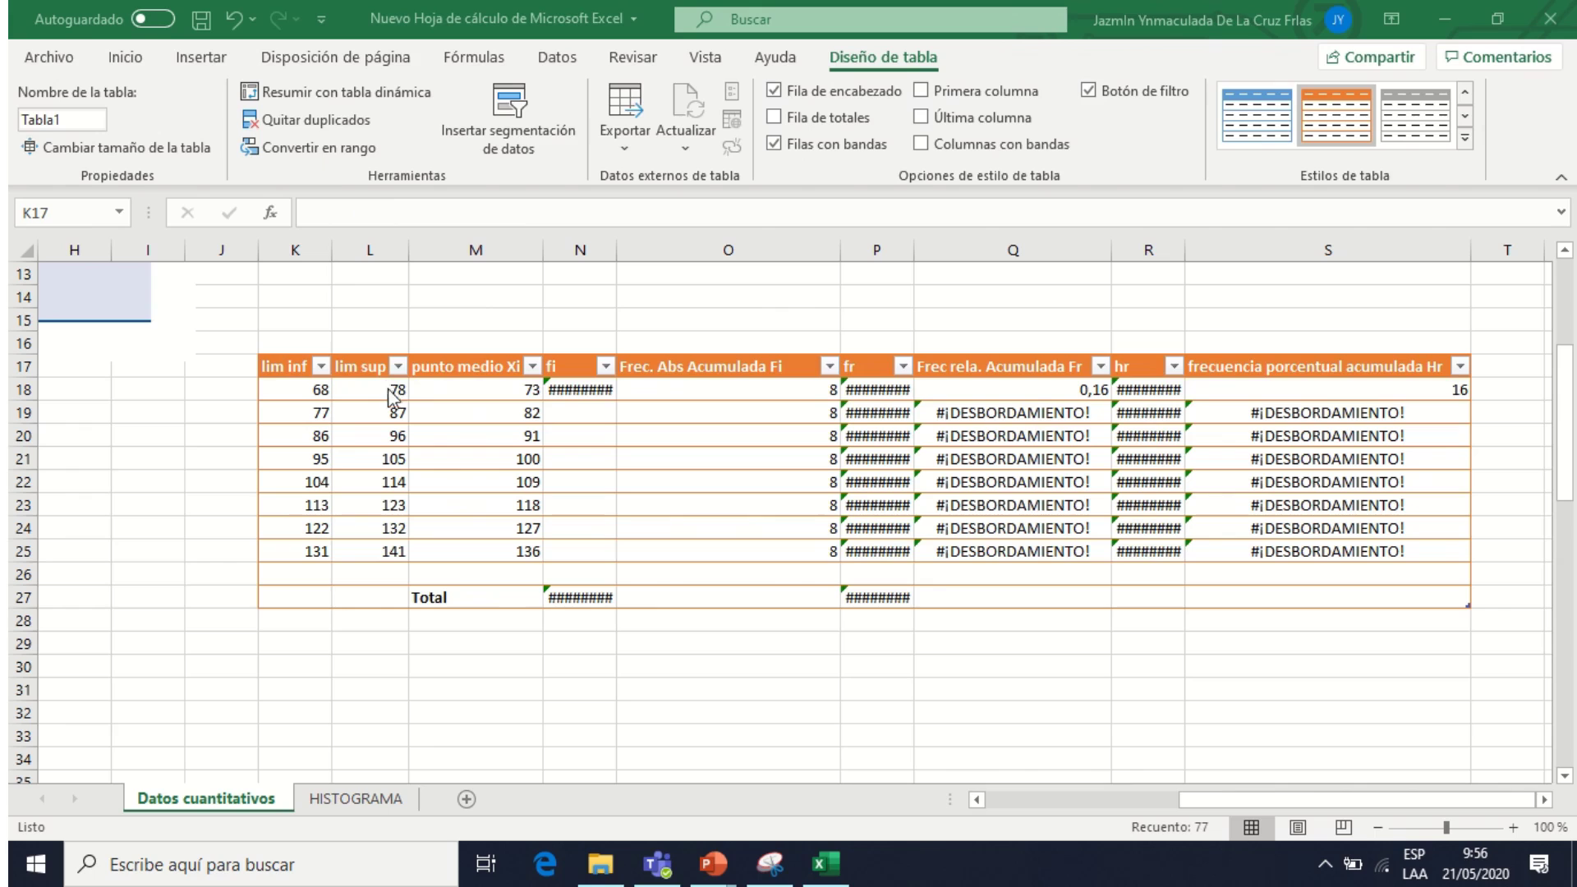
- Convert the formatted frequency table to a normal range and center the contents of all its cells horizontally
key(ctrl+a)
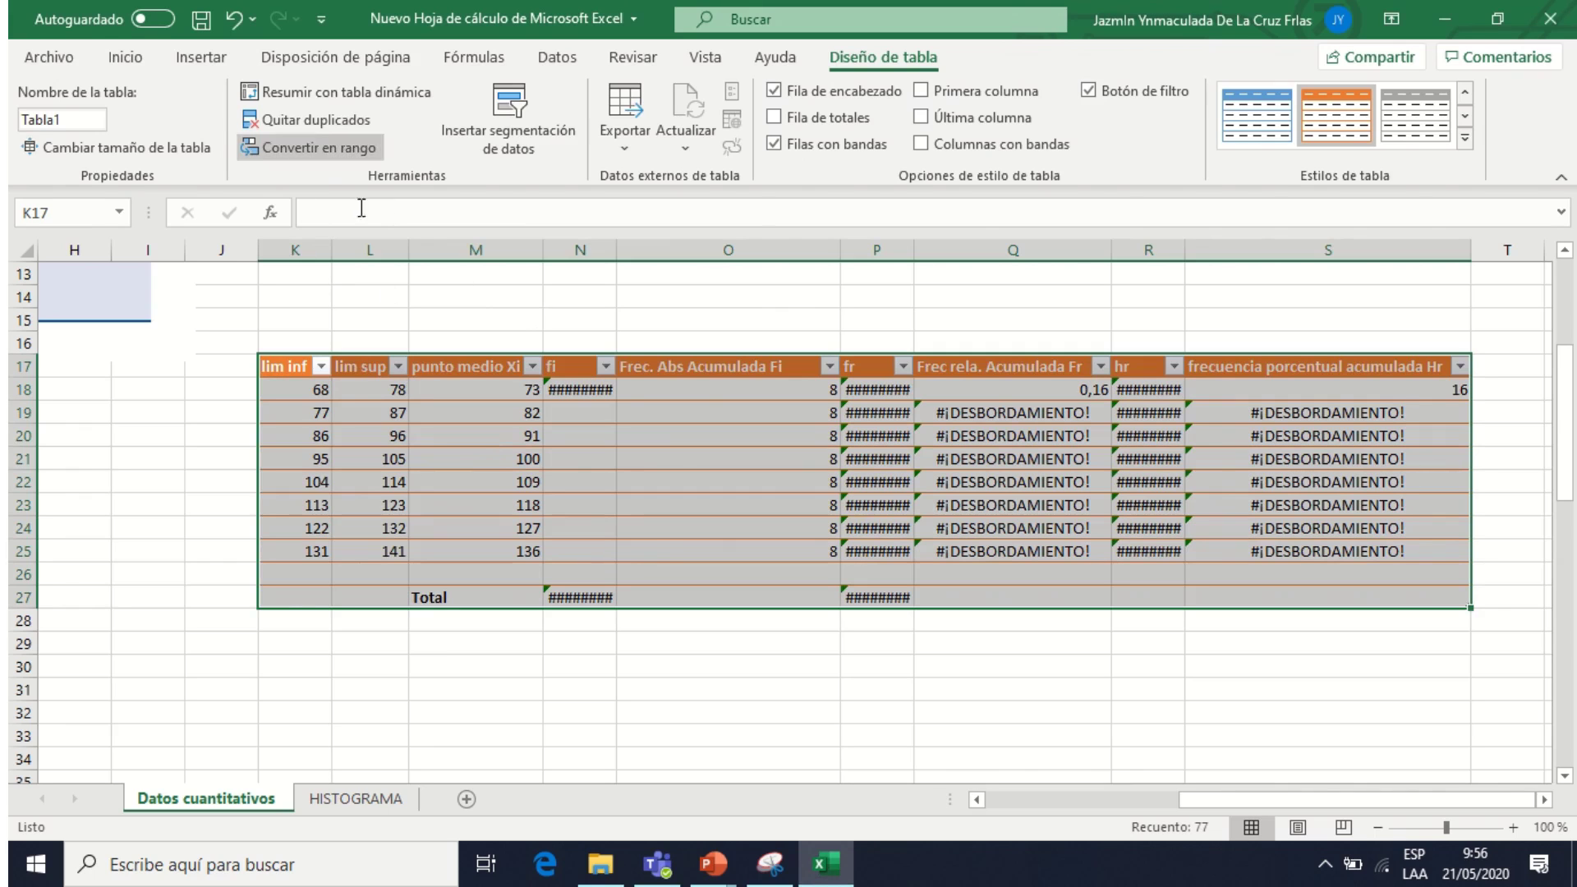
click(343, 149)
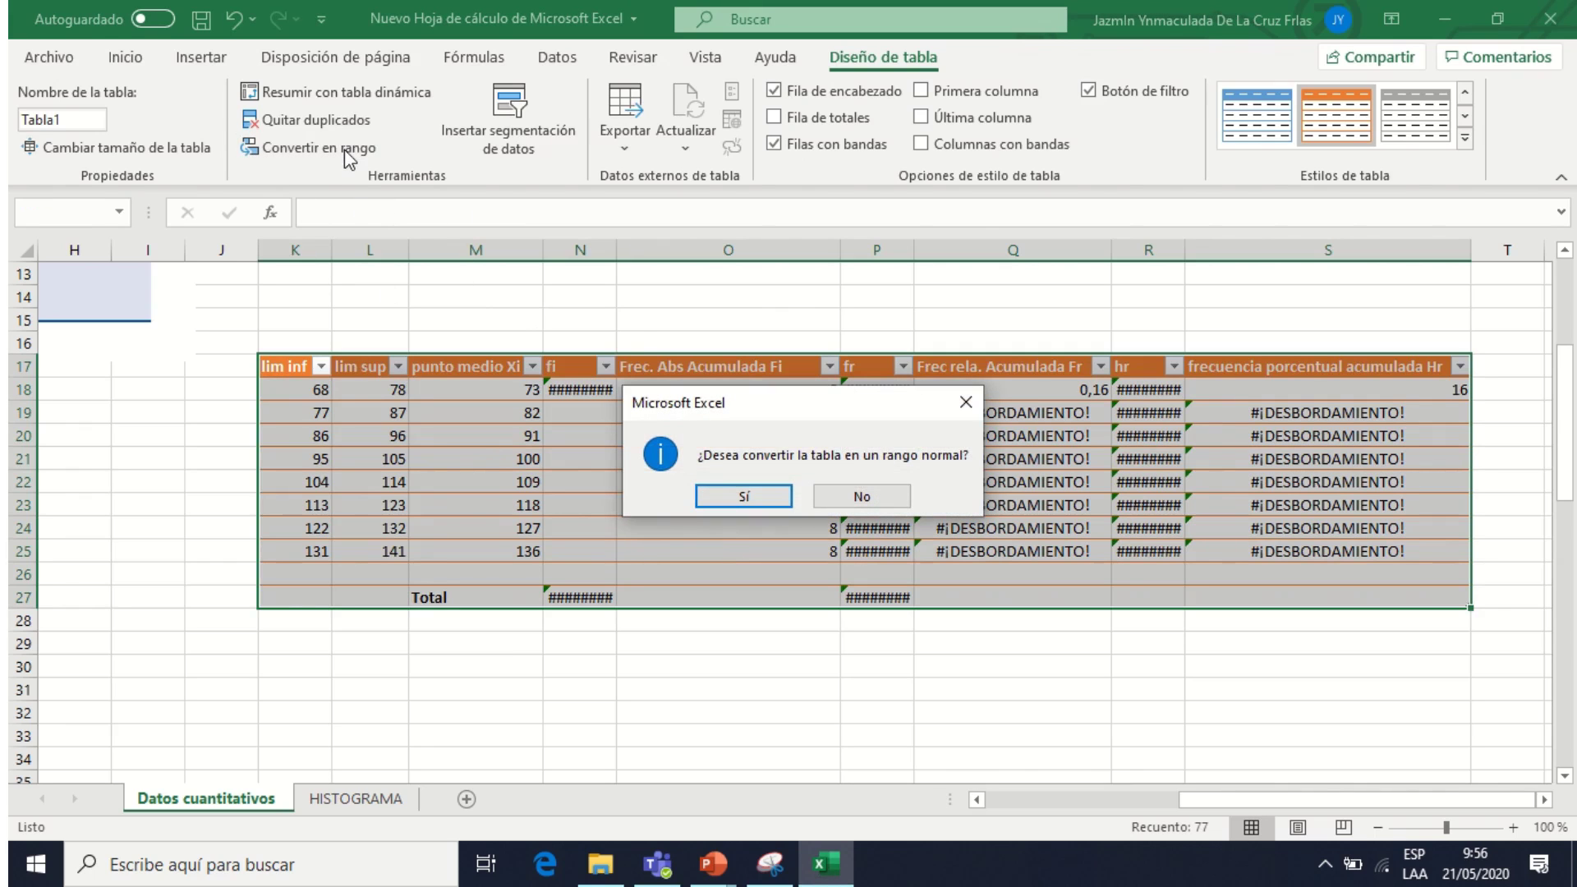
click(743, 496)
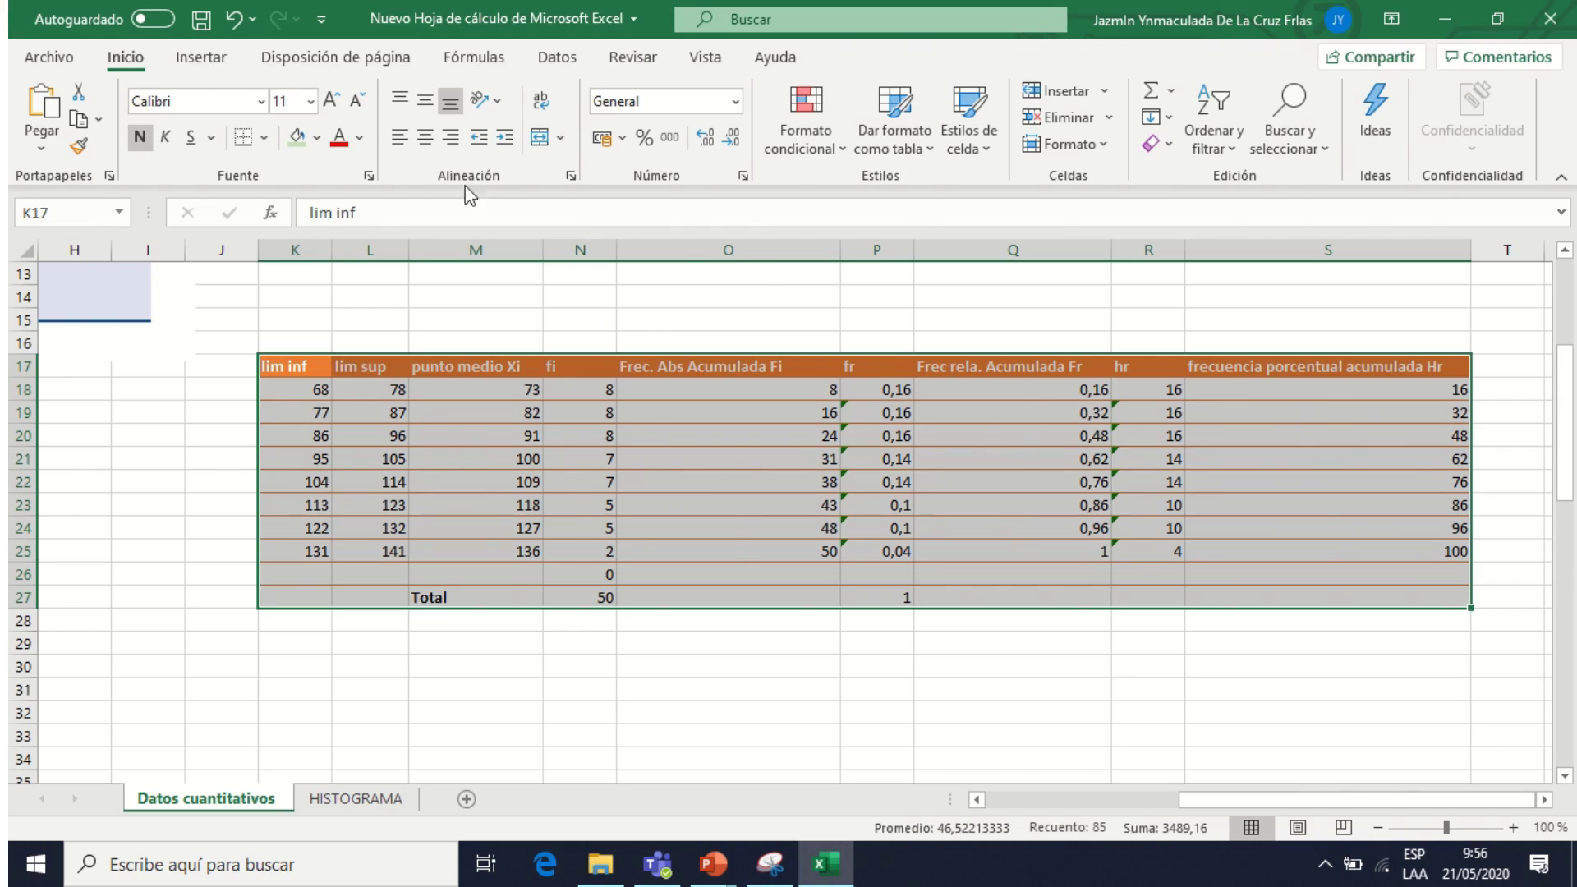
click(425, 150)
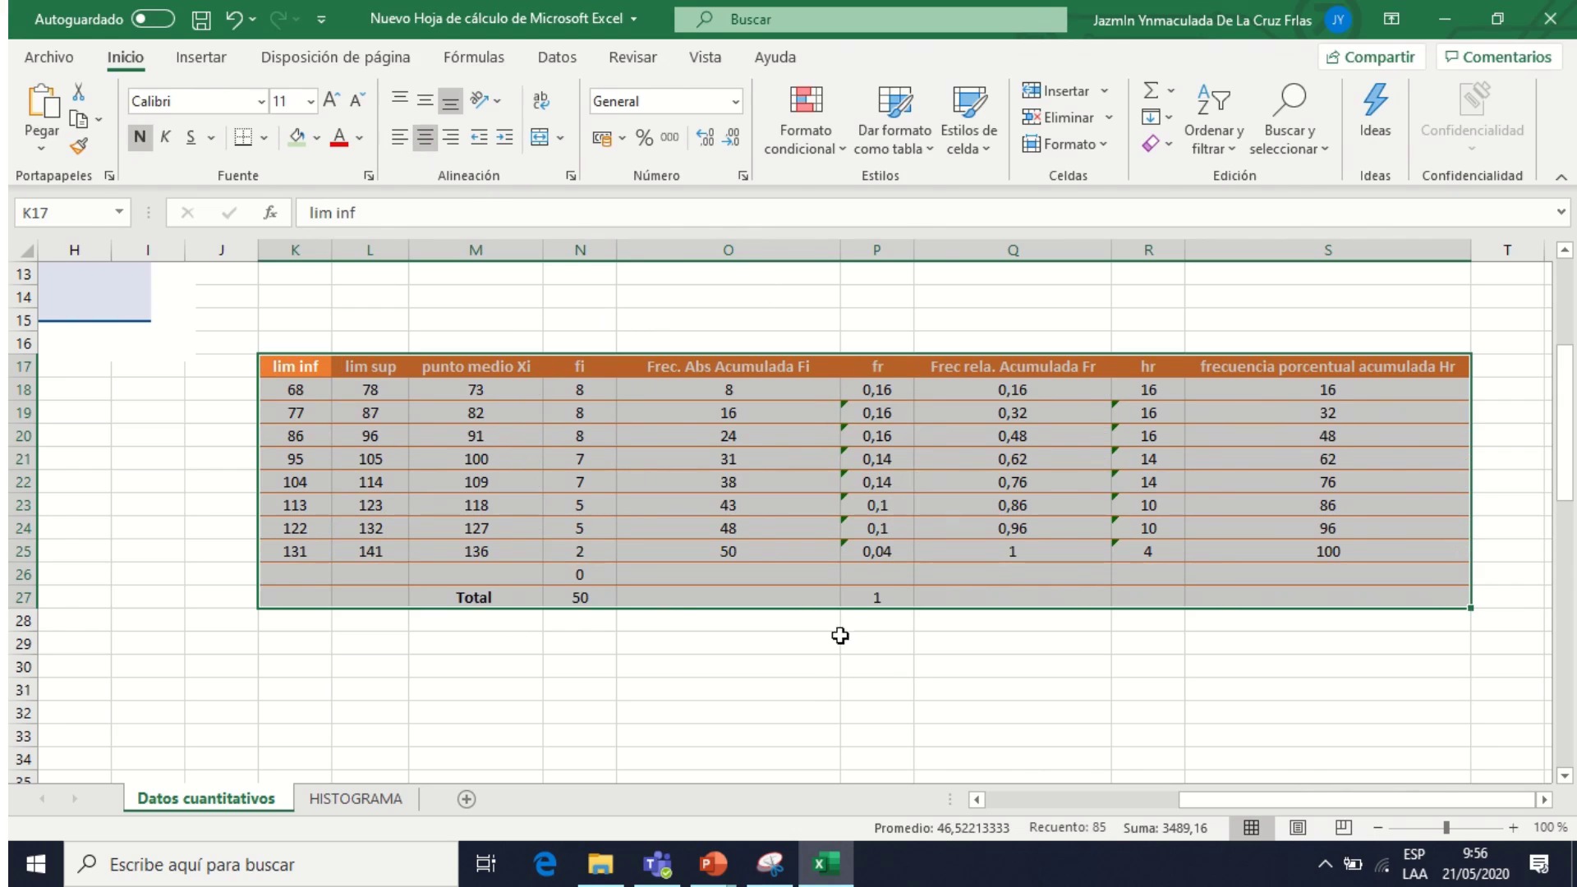
click(555, 672)
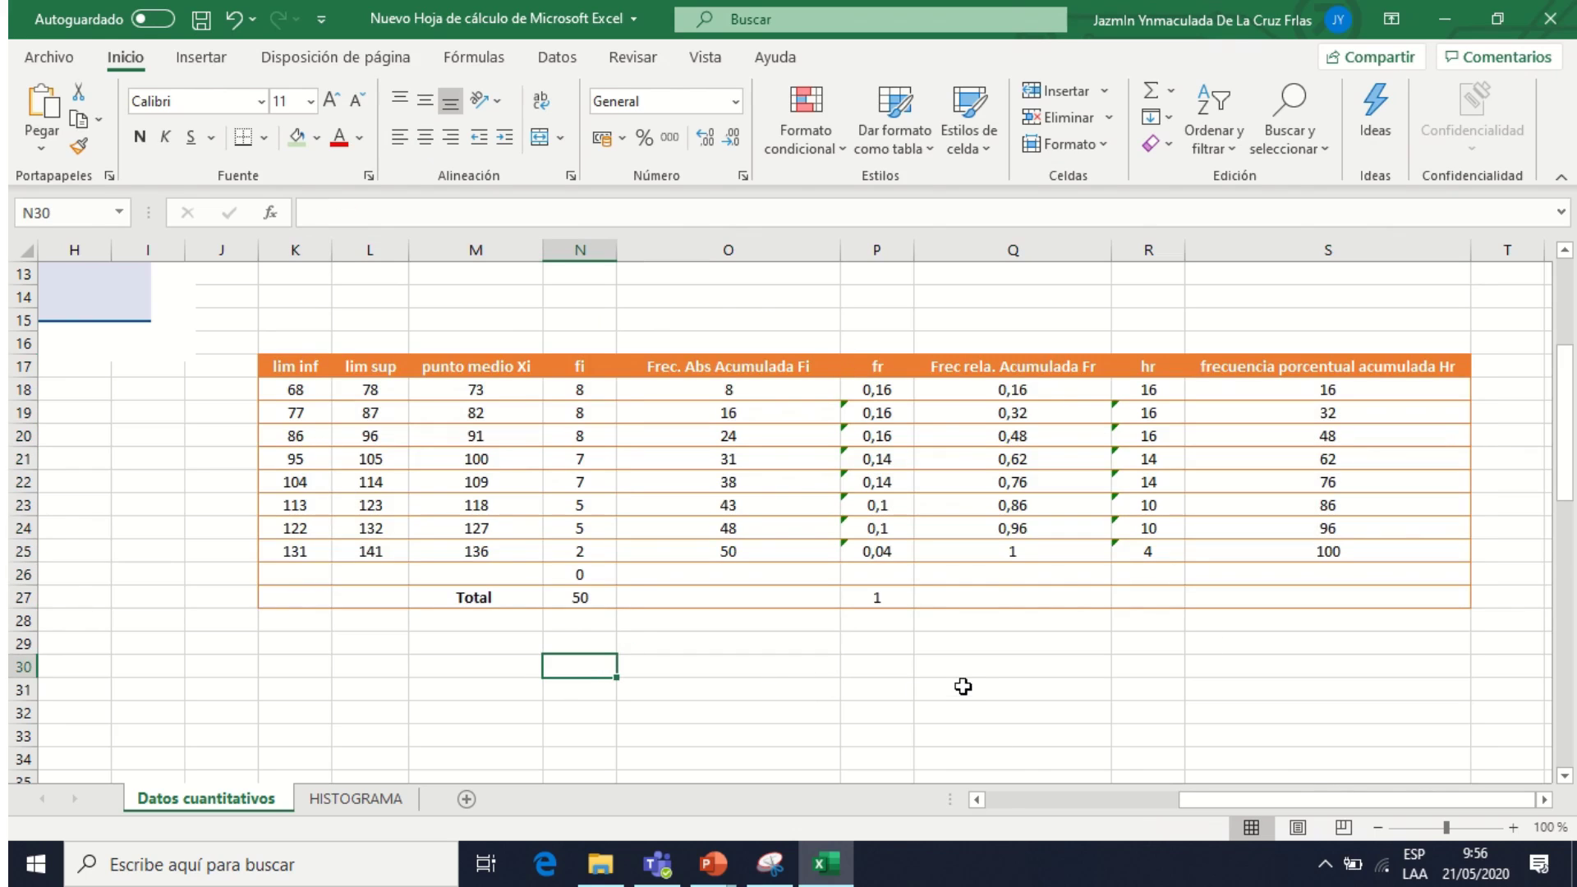
click(933, 24)
click(433, 9)
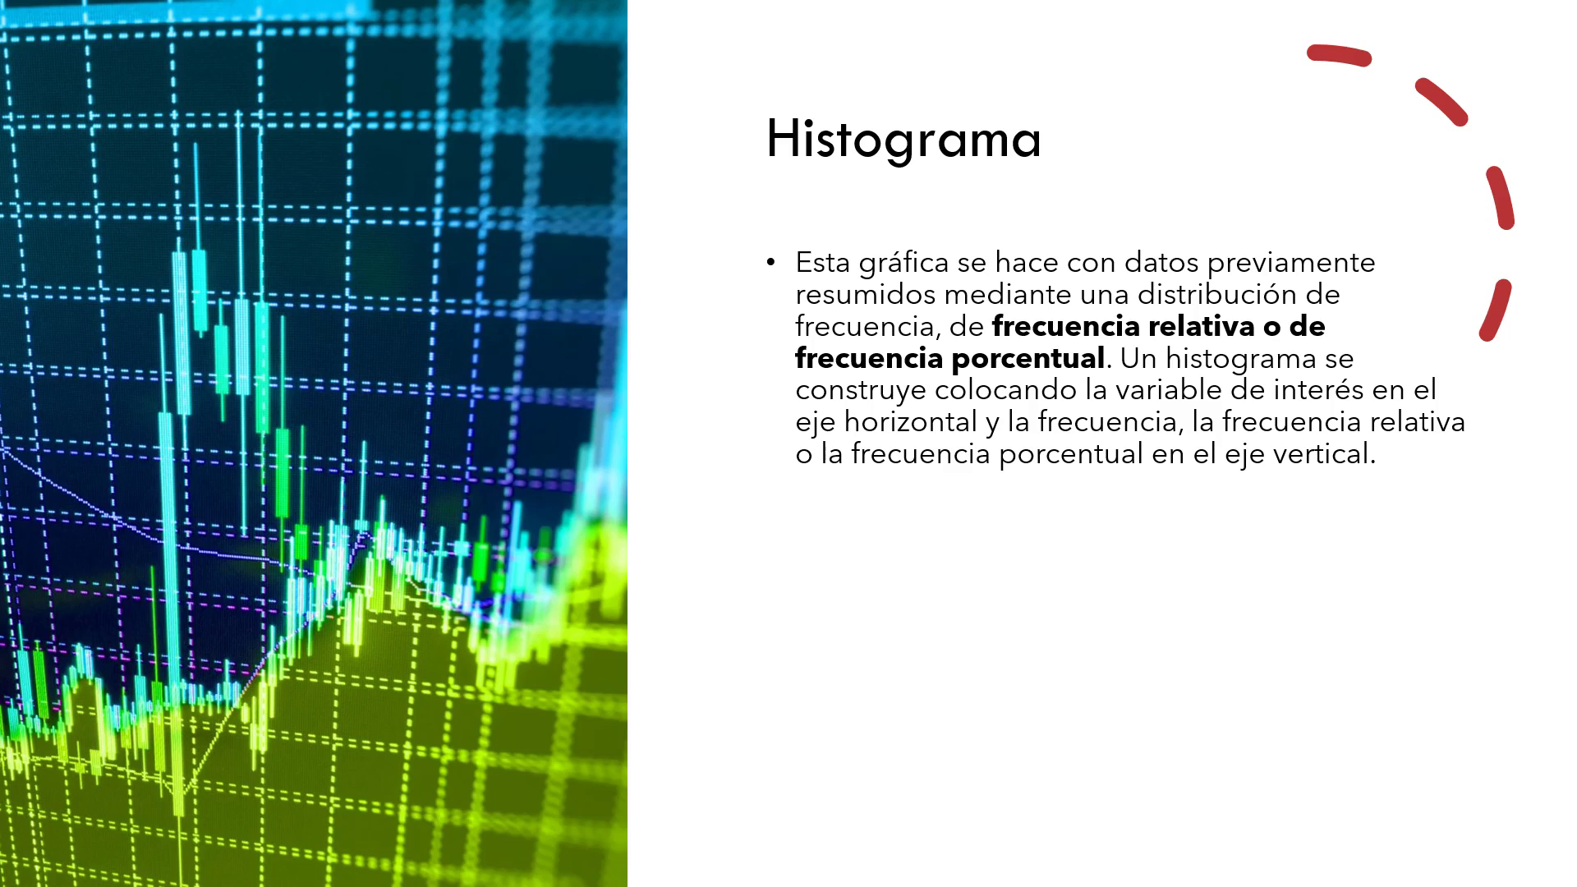
key(Right)
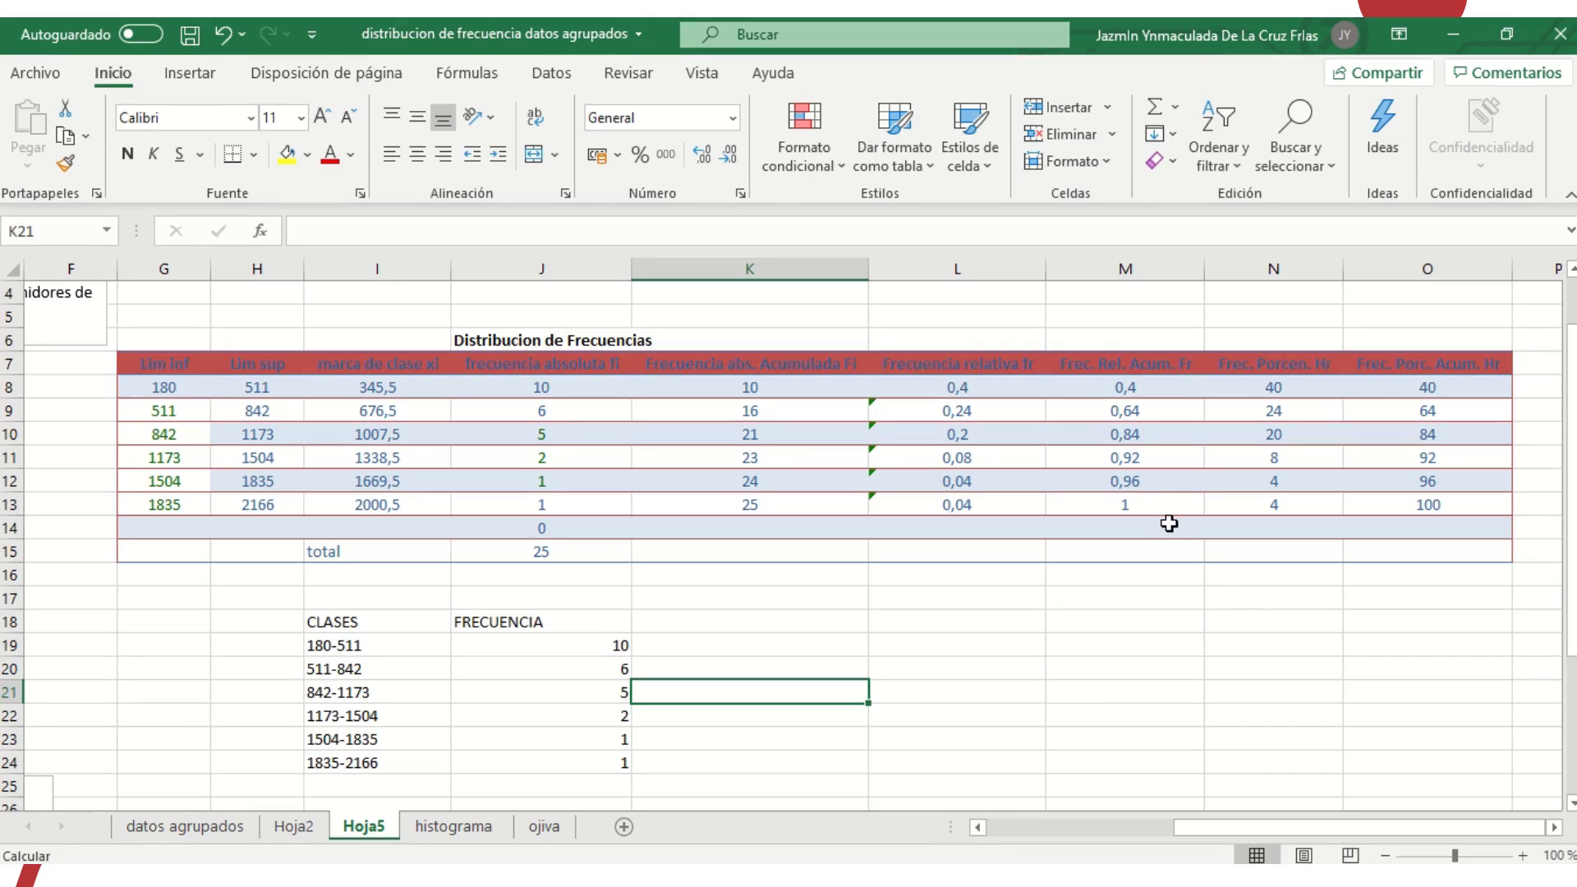
click(364, 620)
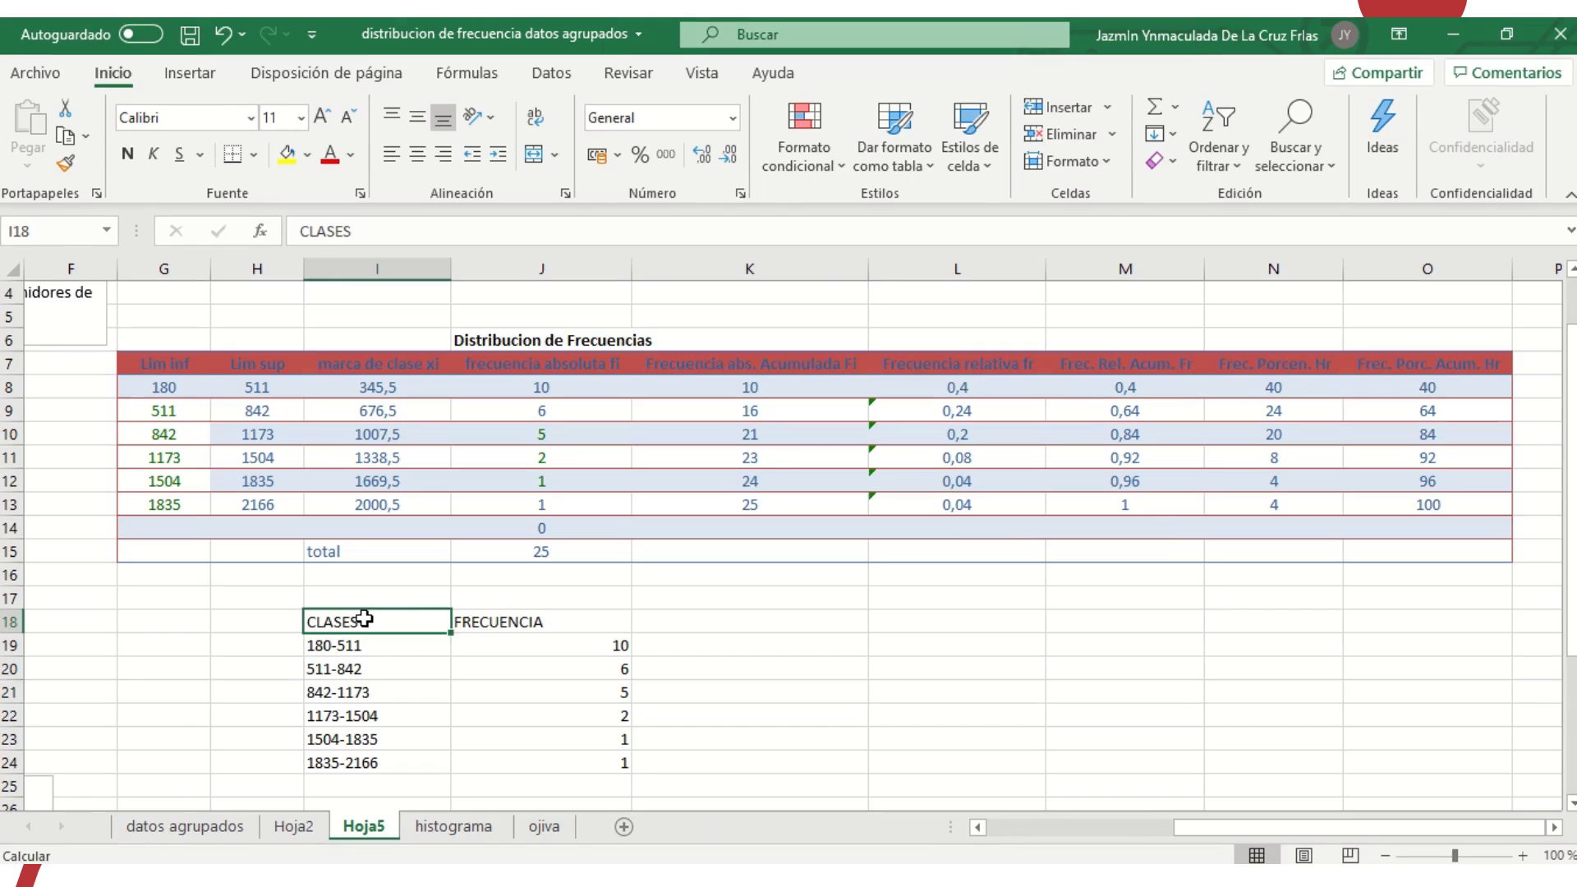
drag(364, 619, 368, 764)
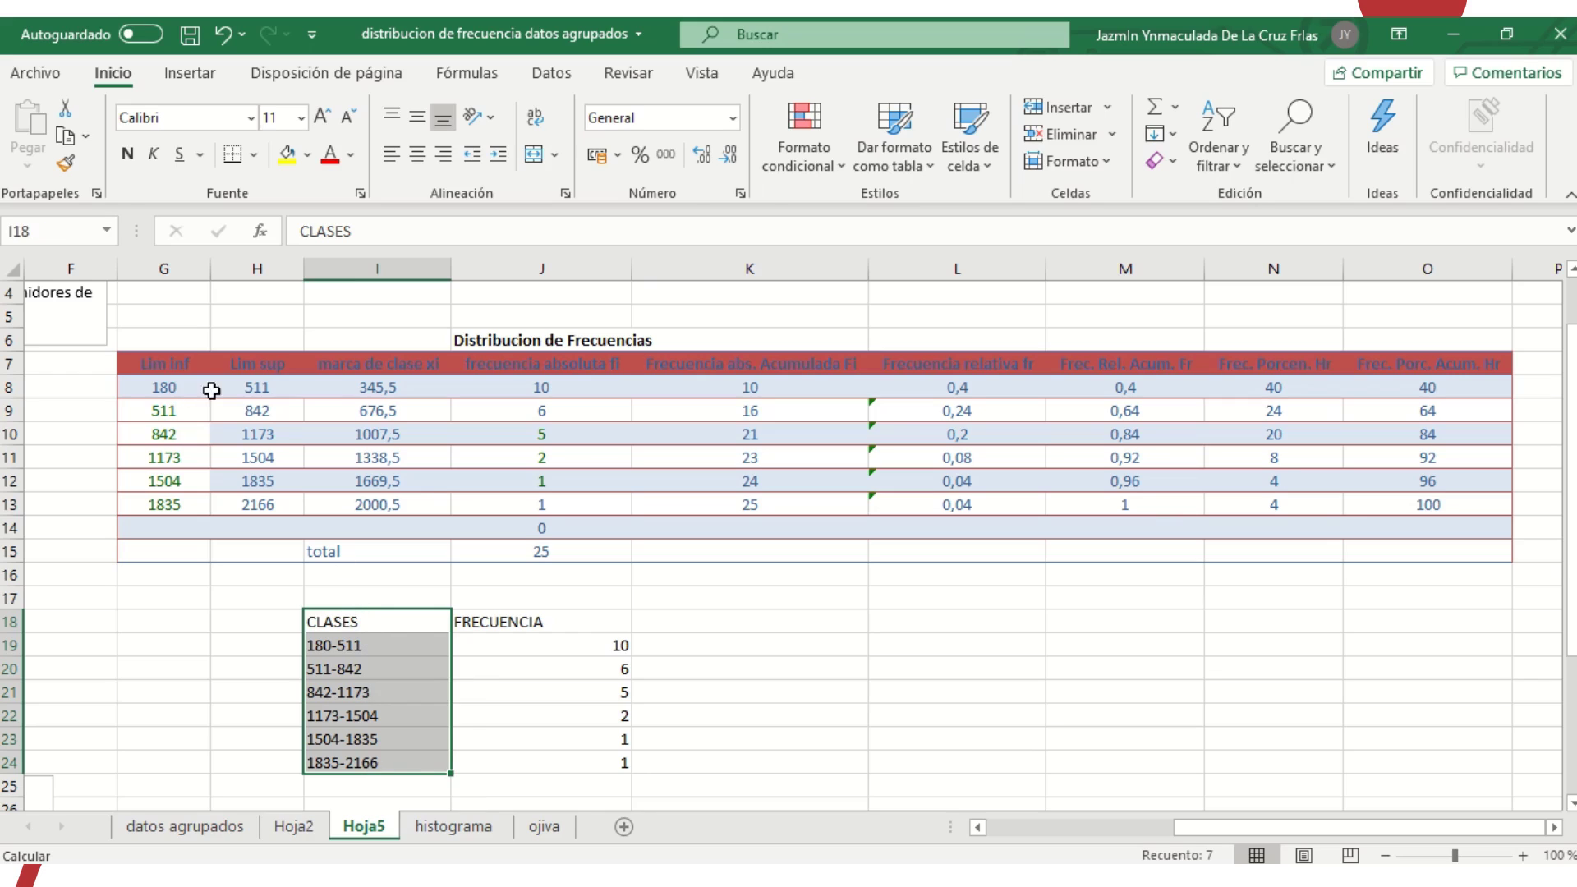
click(415, 649)
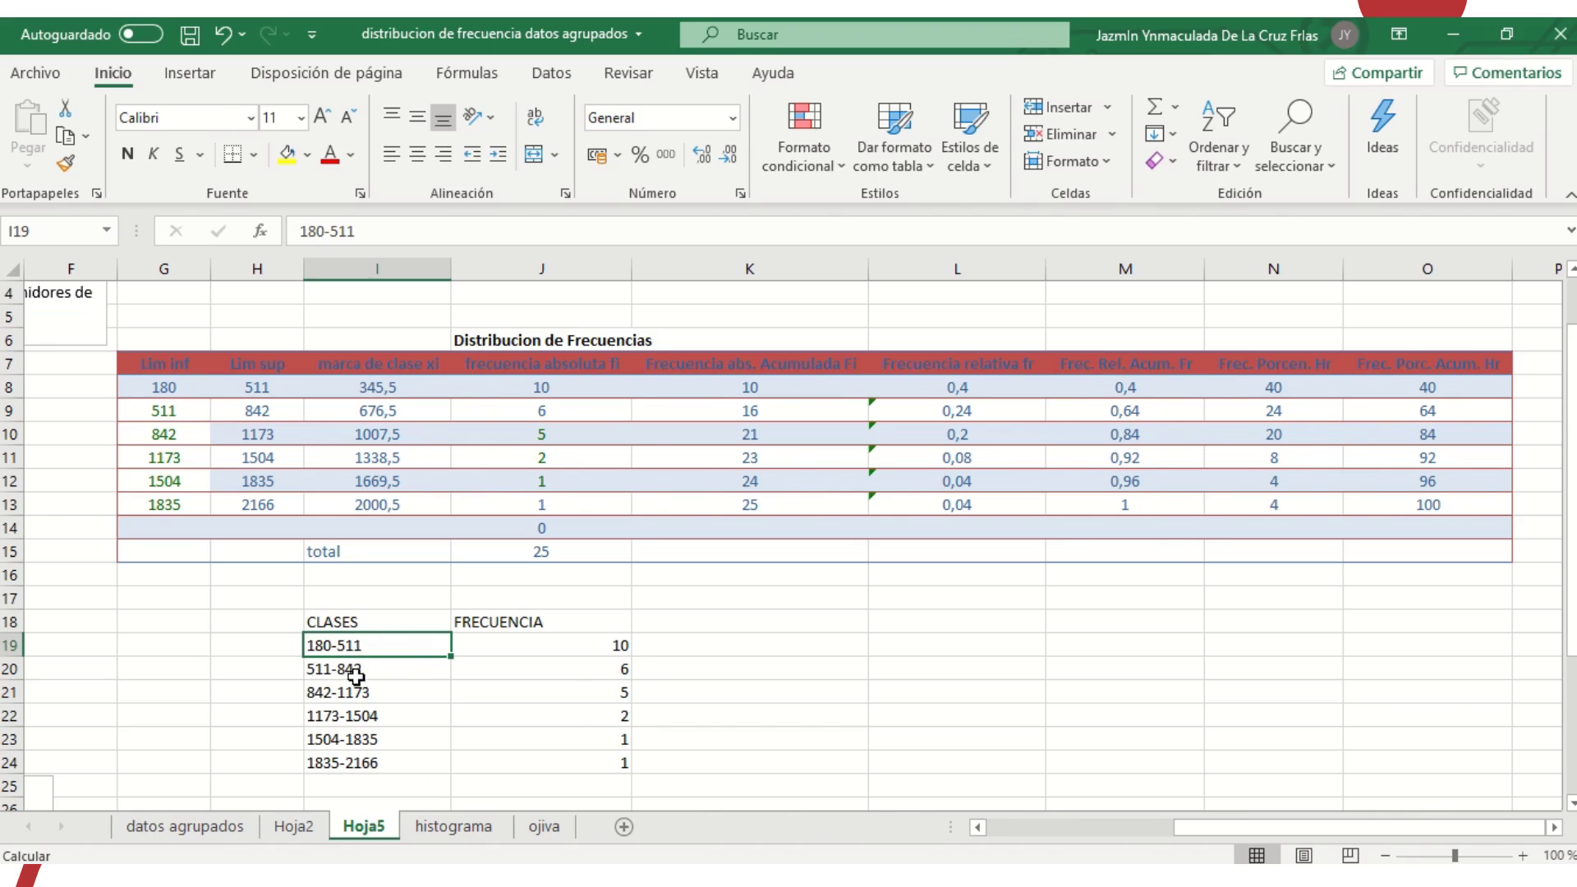
click(525, 639)
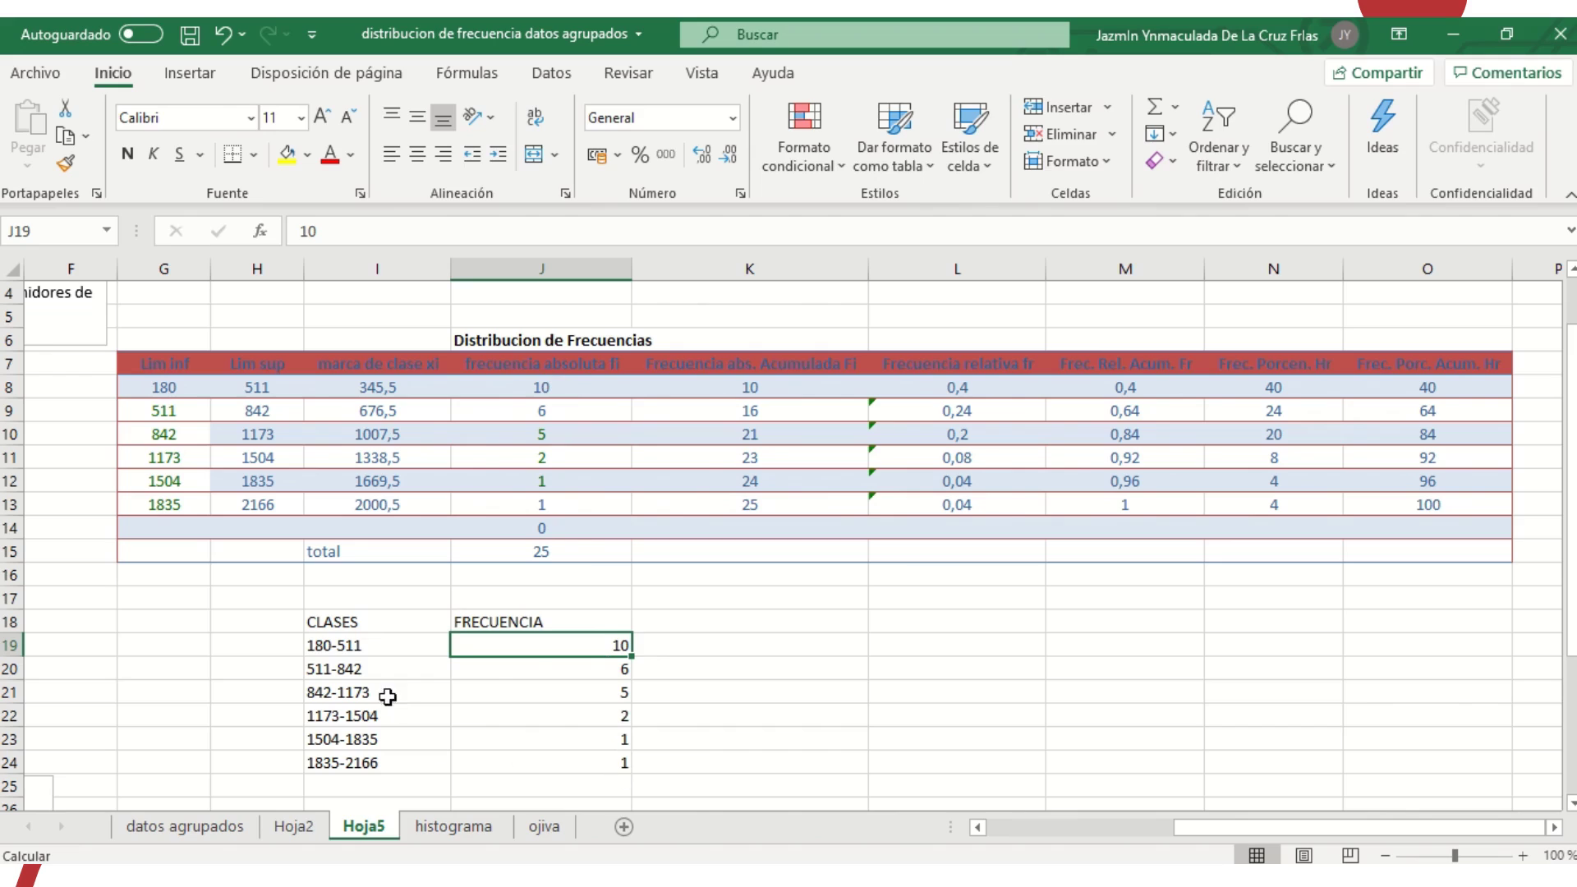
- Insert the recommended clustered column chart from the CLASES and FRECUENCIA data in I18:J24
click(324, 622)
drag(447, 631, 560, 753)
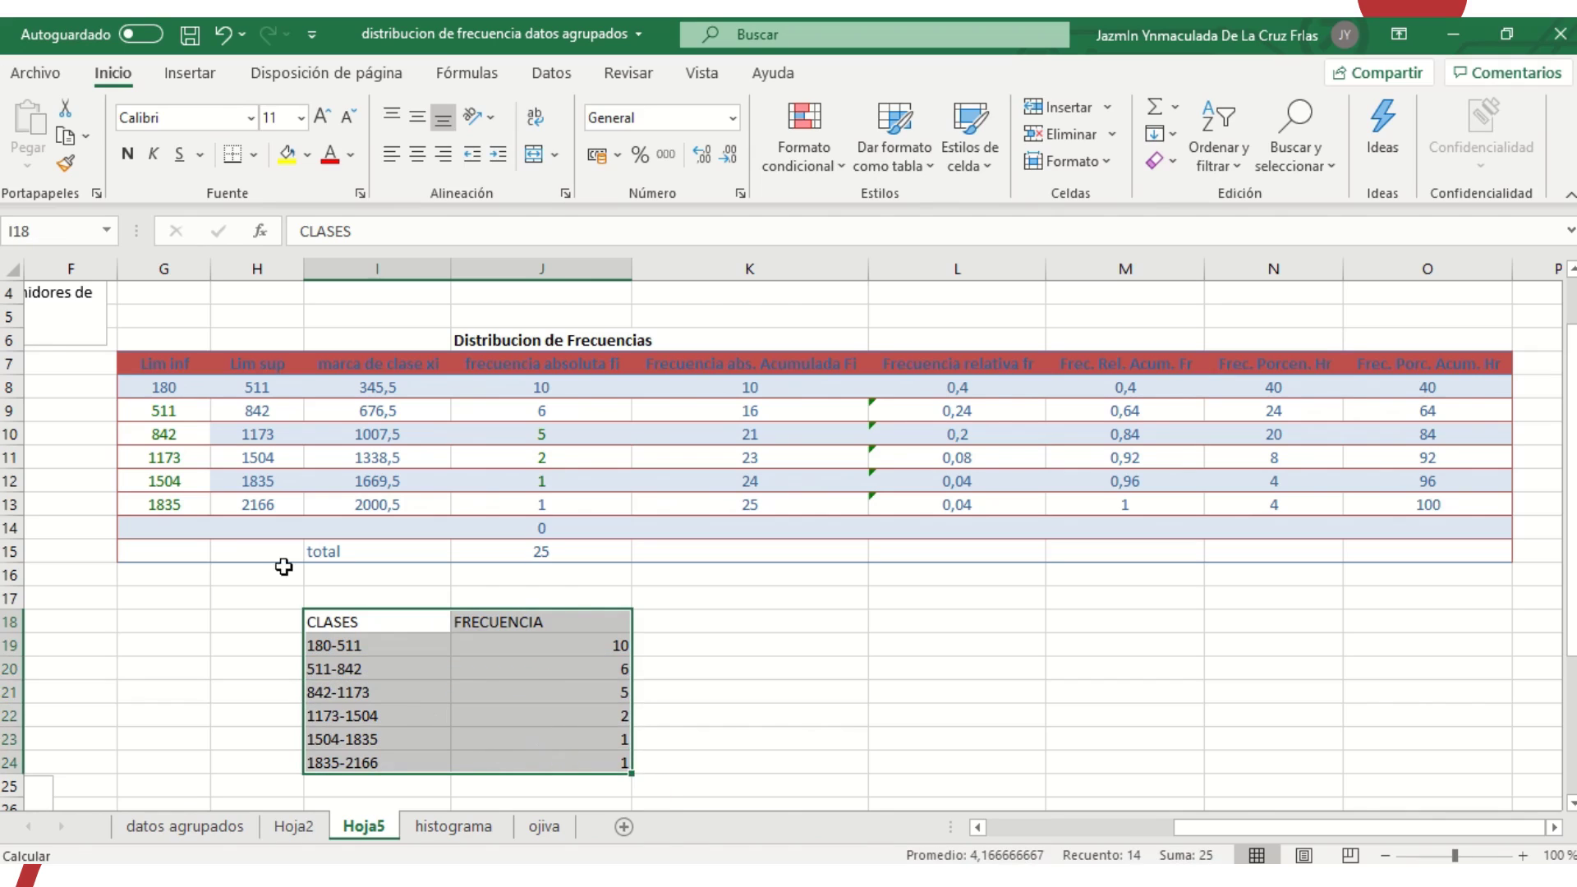
click(207, 77)
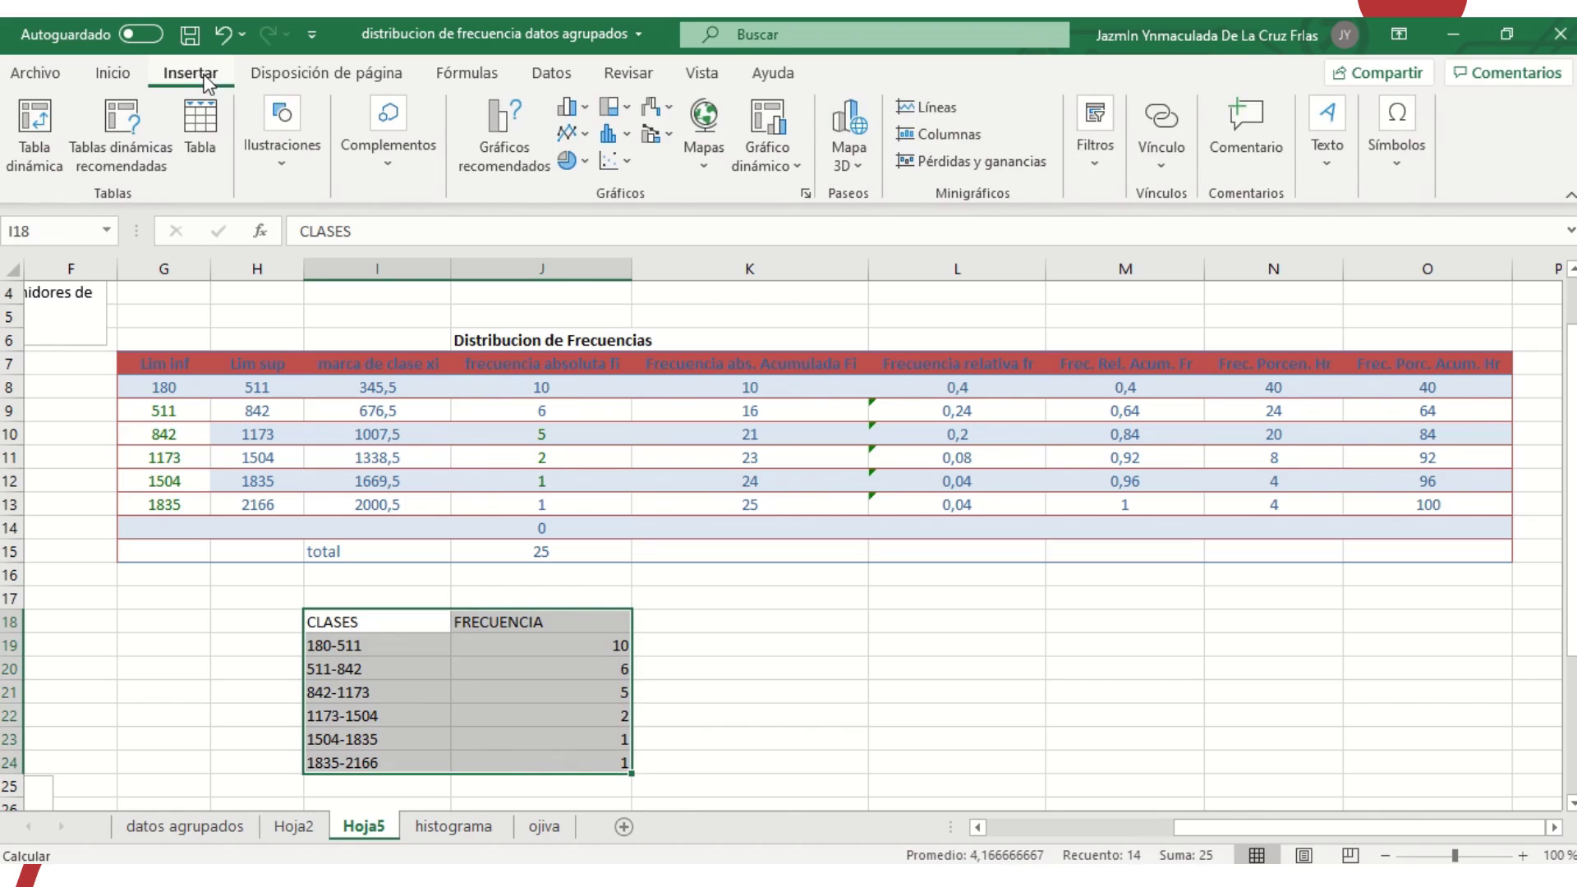
click(609, 136)
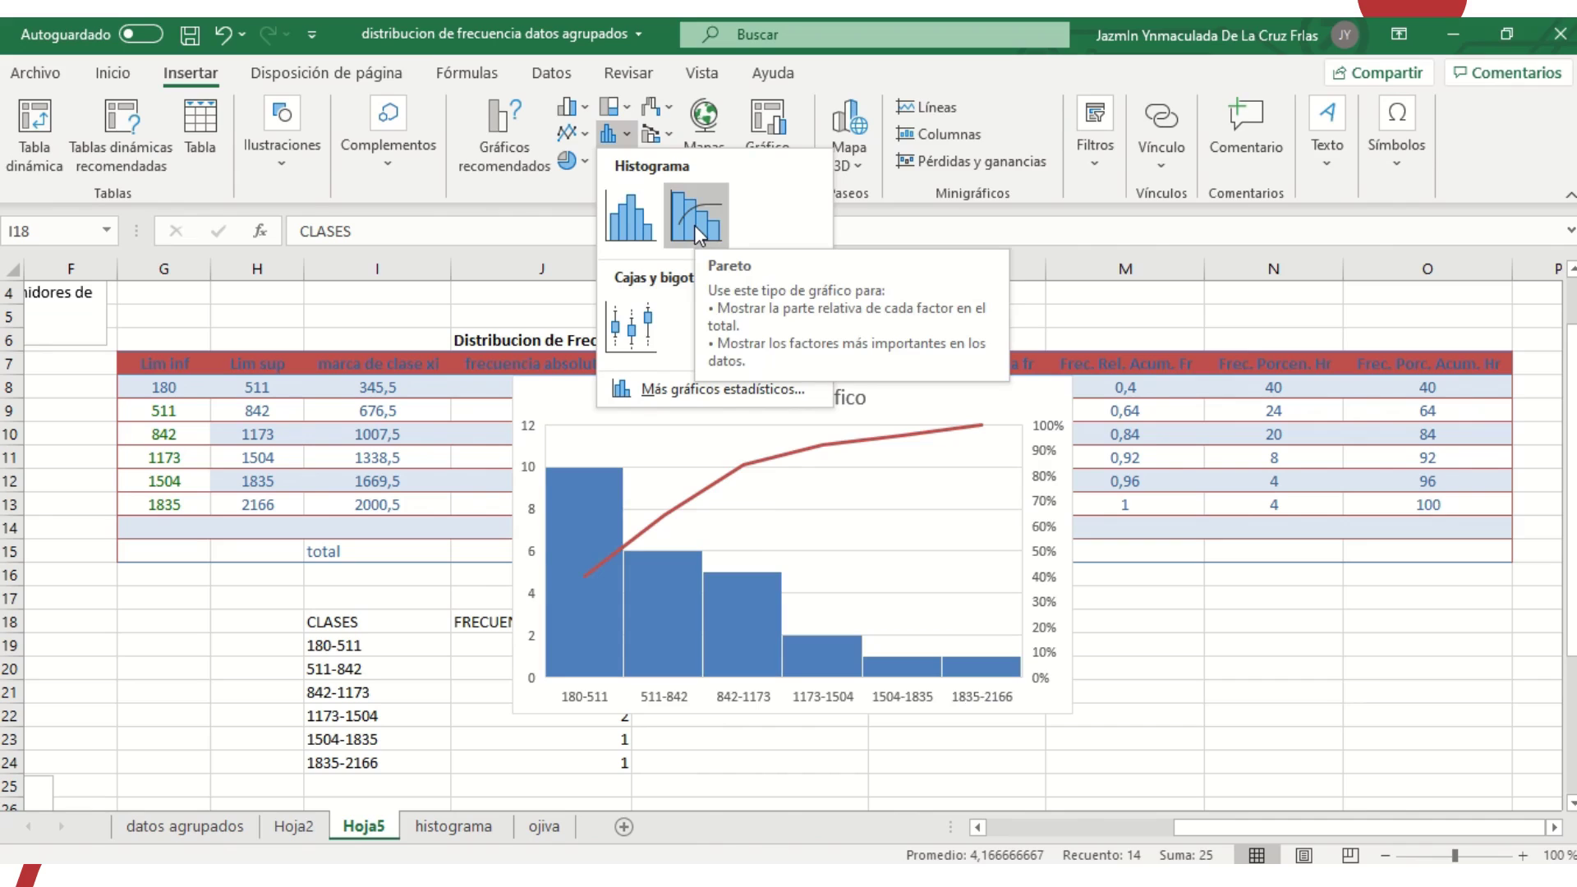
click(506, 130)
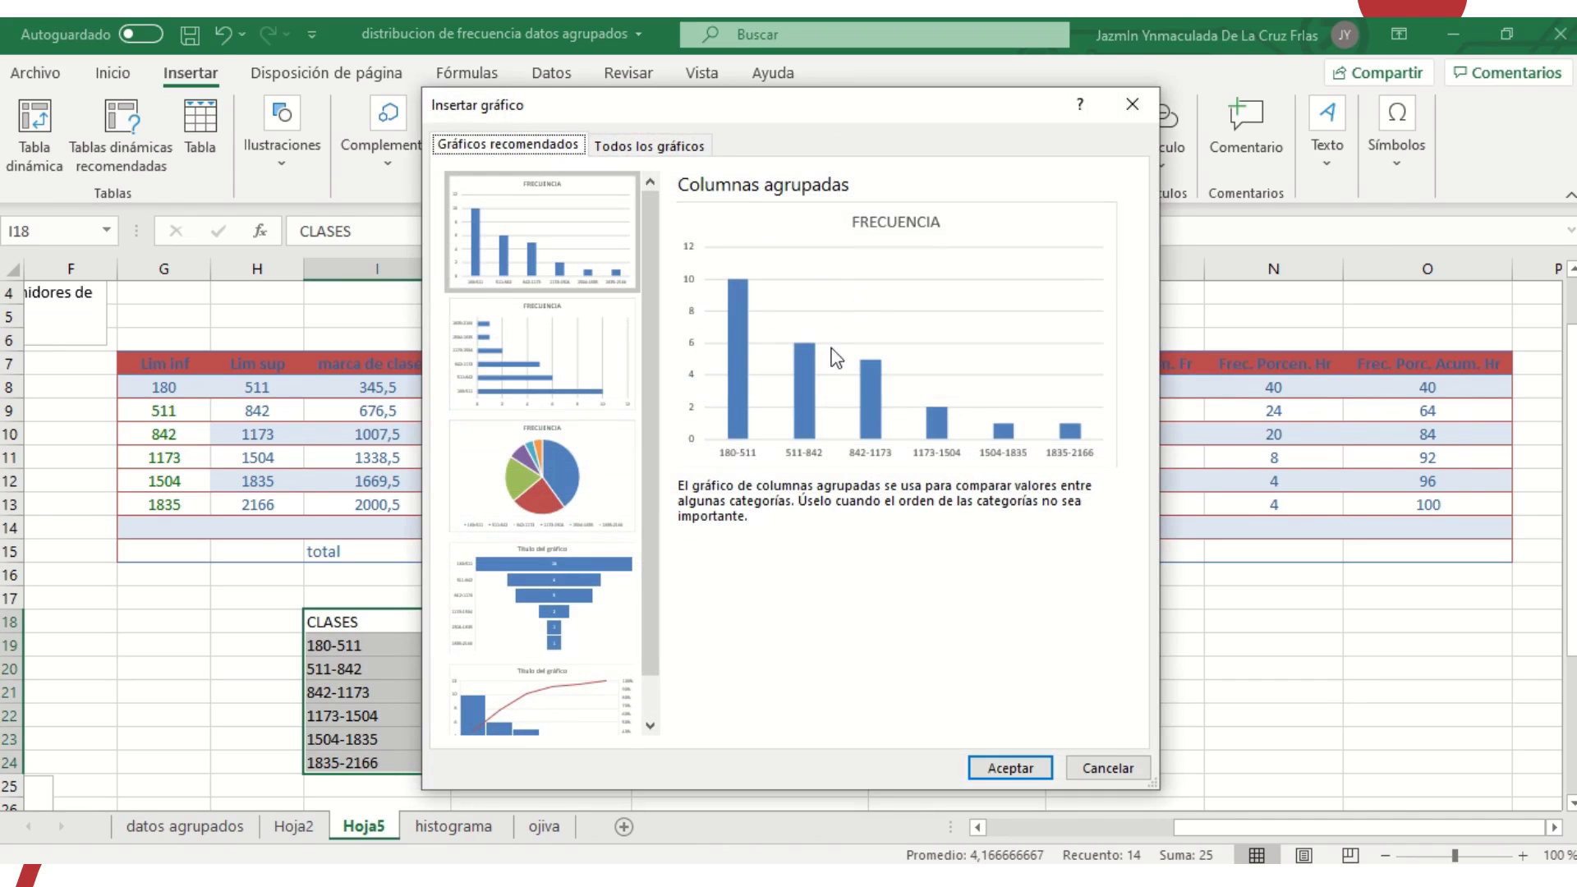
click(993, 770)
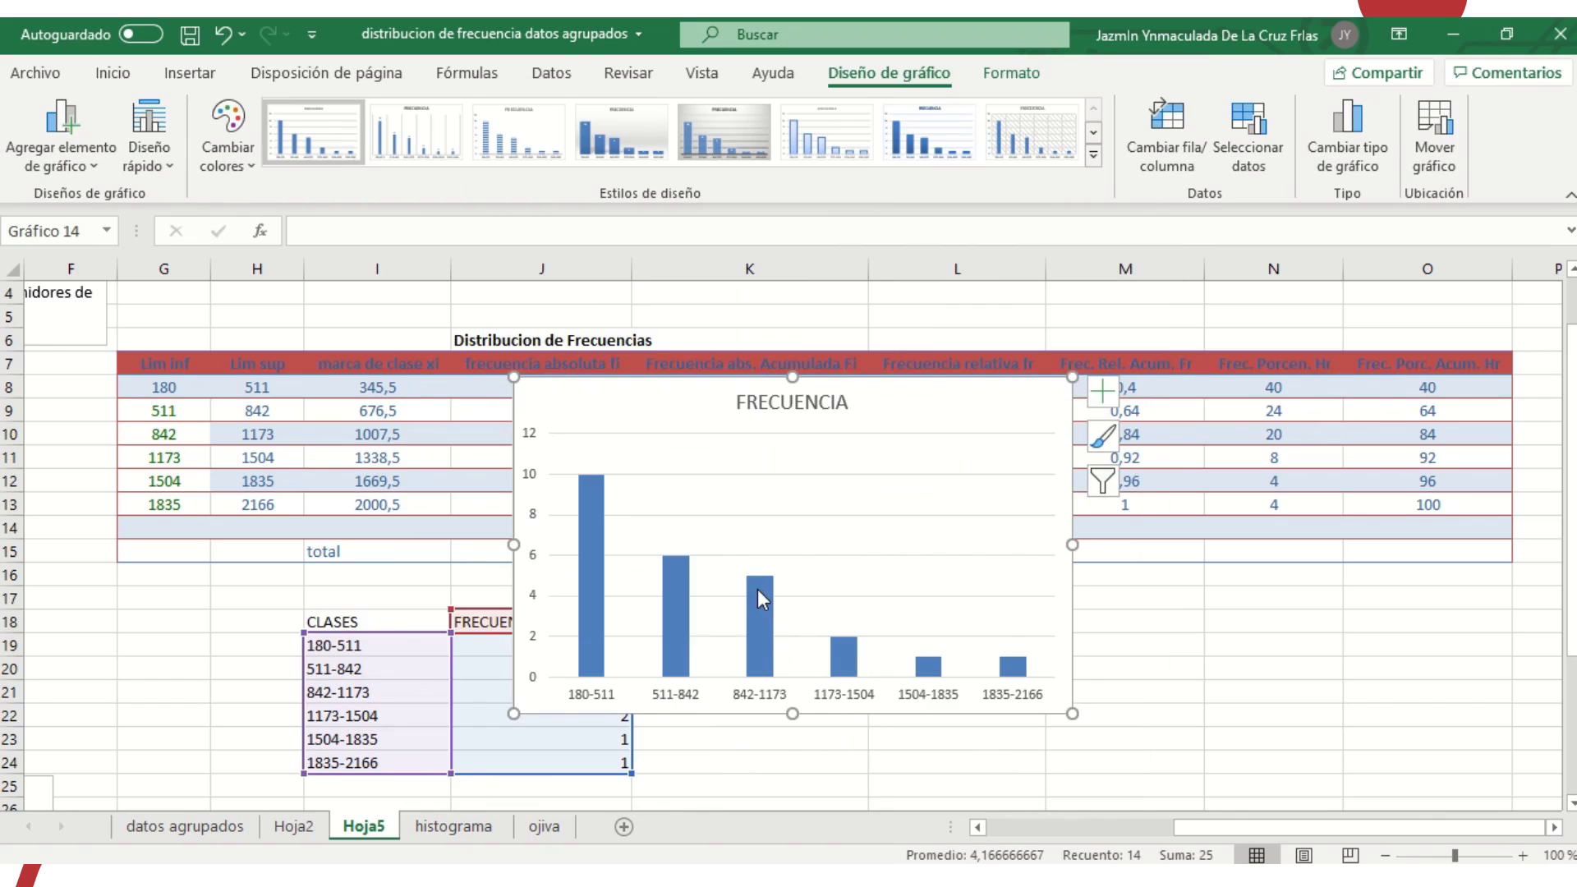
- Set the gap width of the chart's FRECUENCIA series to 0% so the columns touch like a histogram
mouse_move(767, 589)
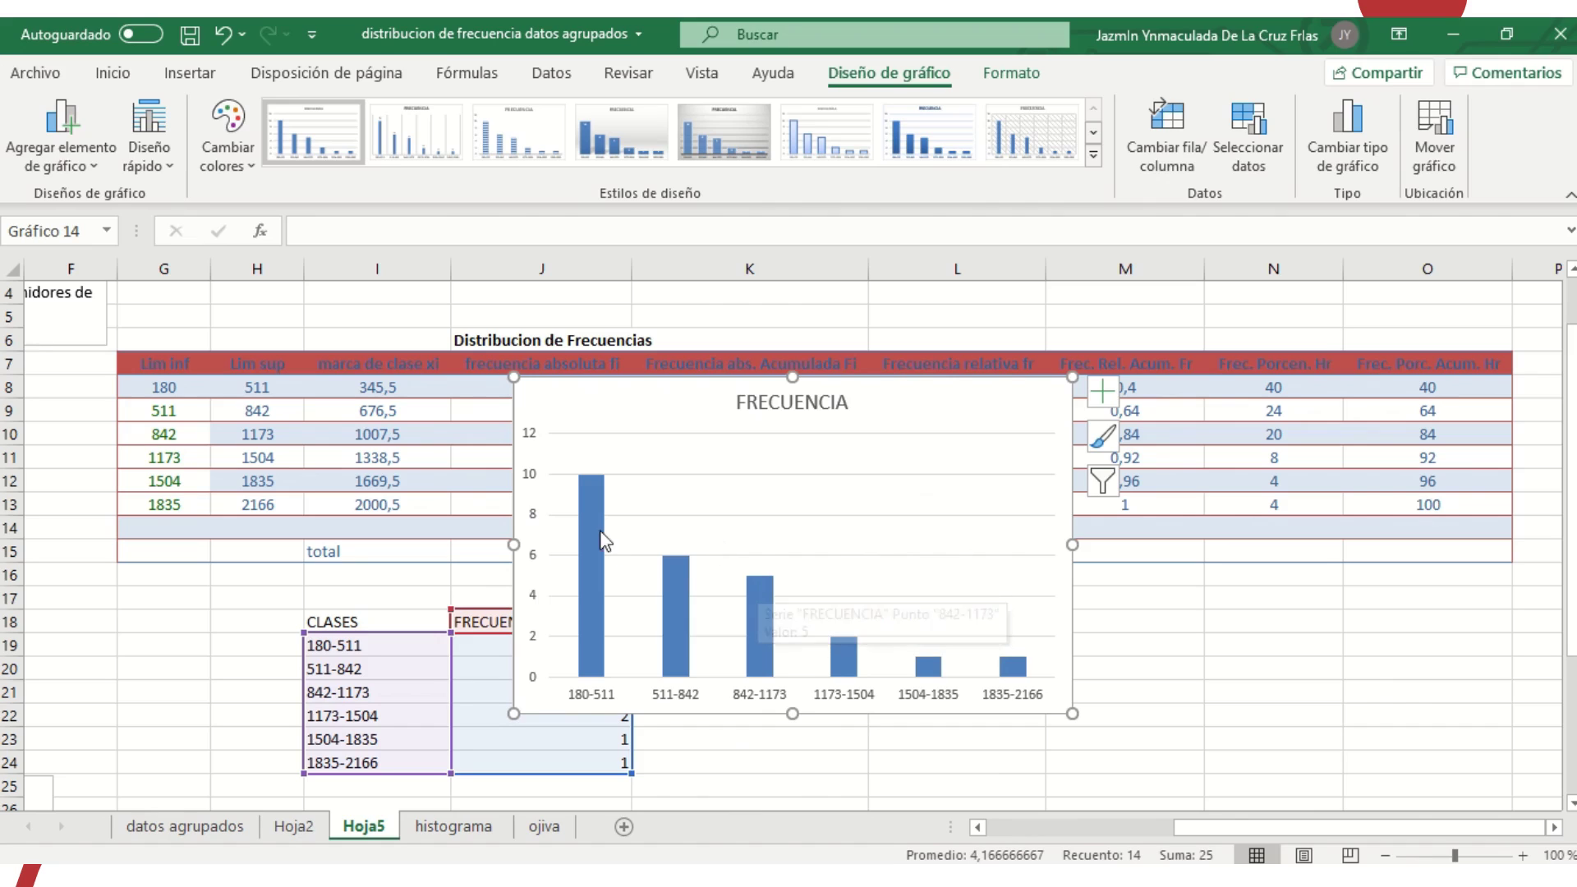
right_click(763, 593)
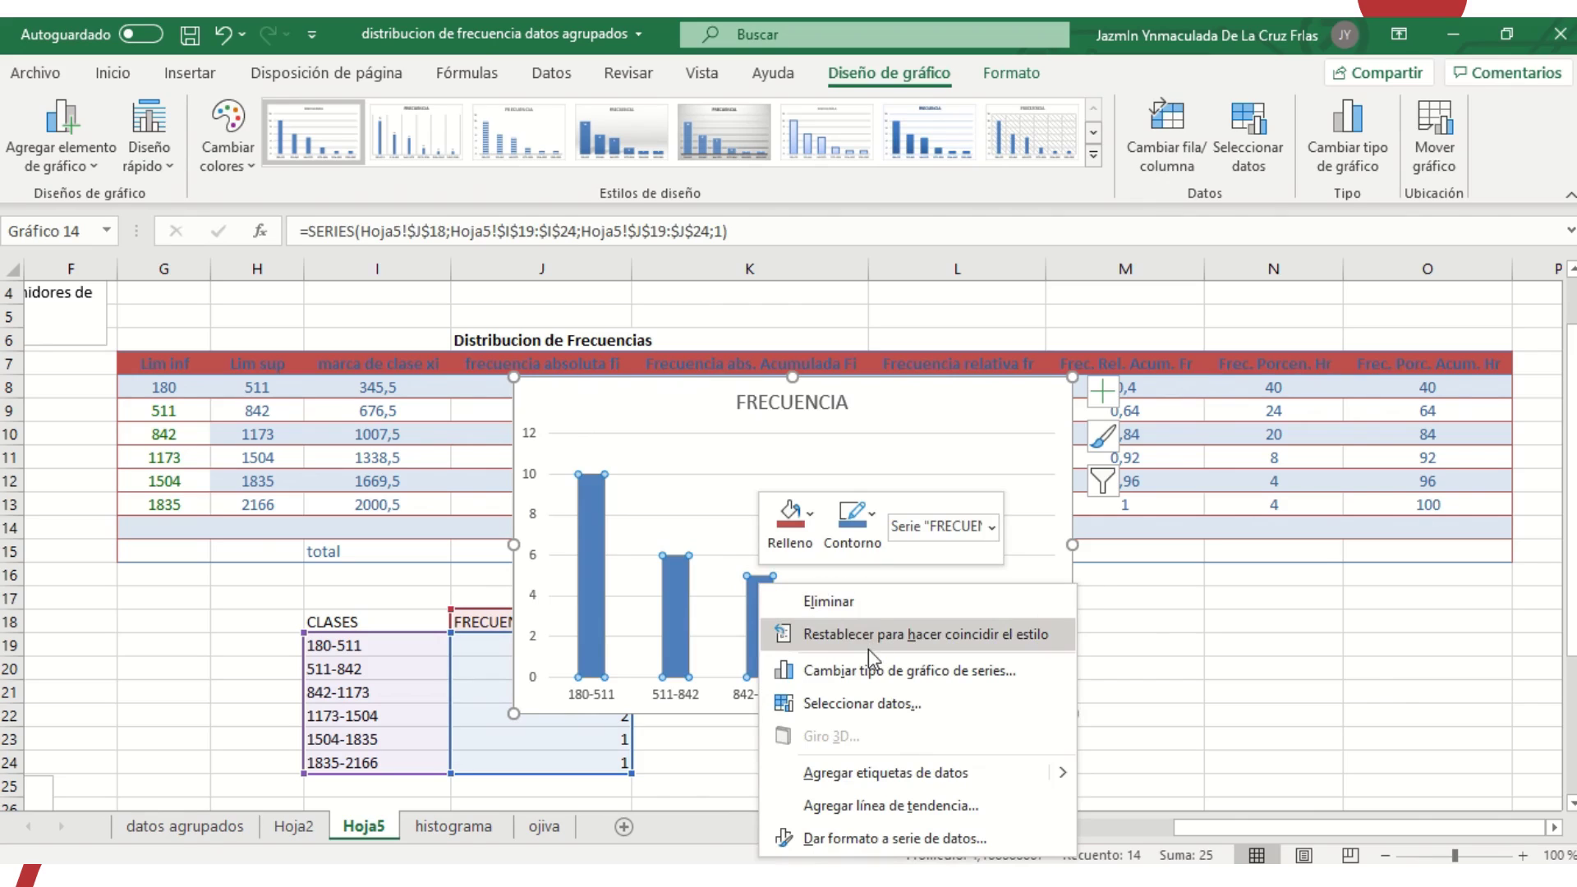
click(870, 838)
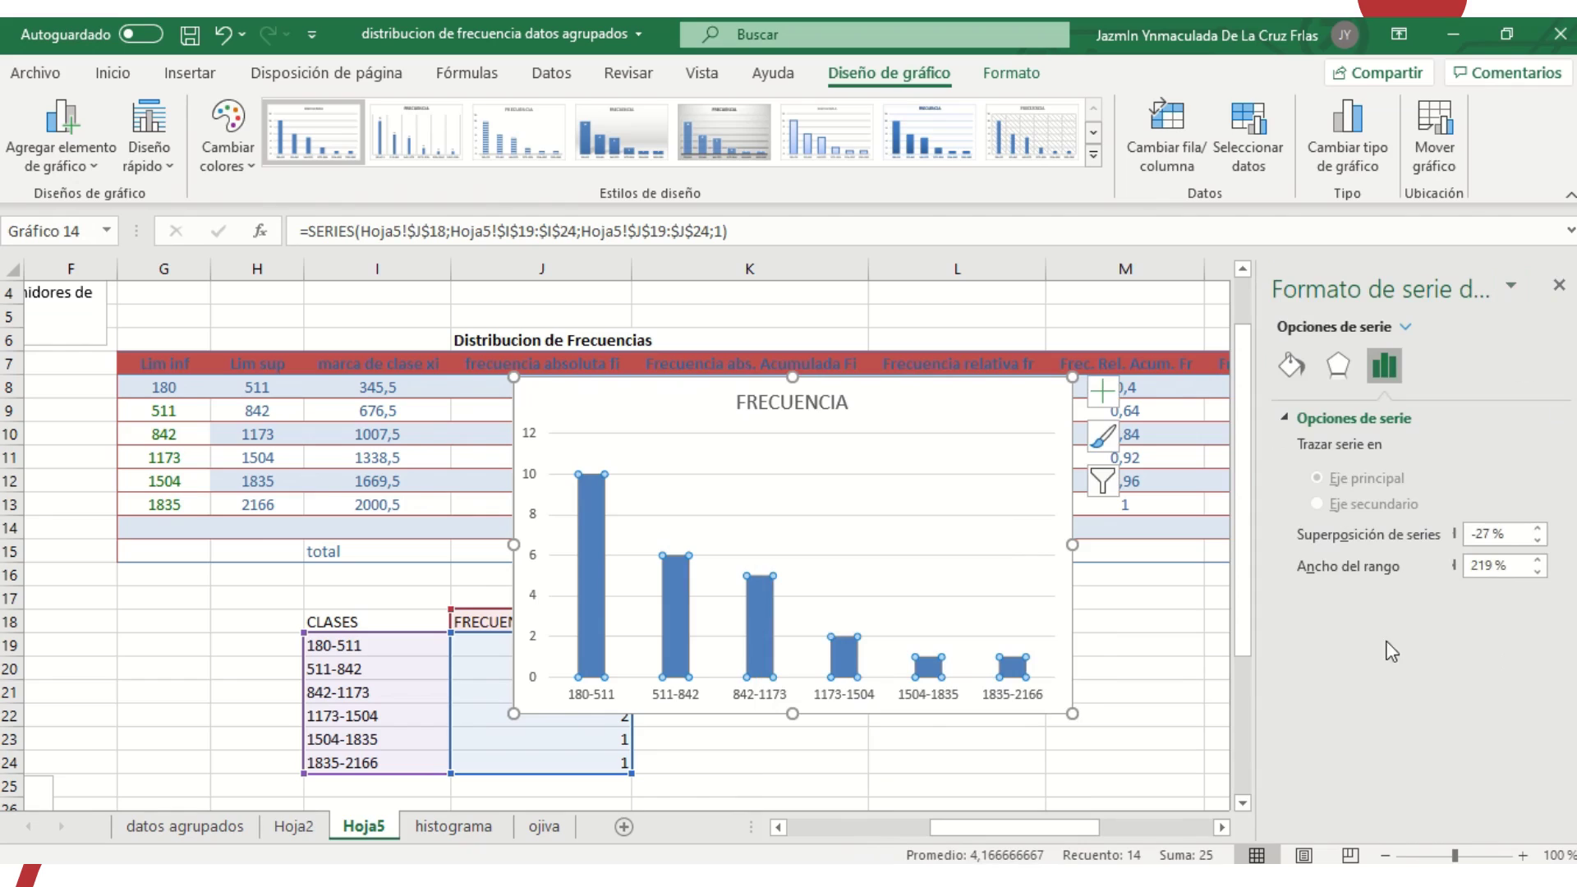
click(1516, 567)
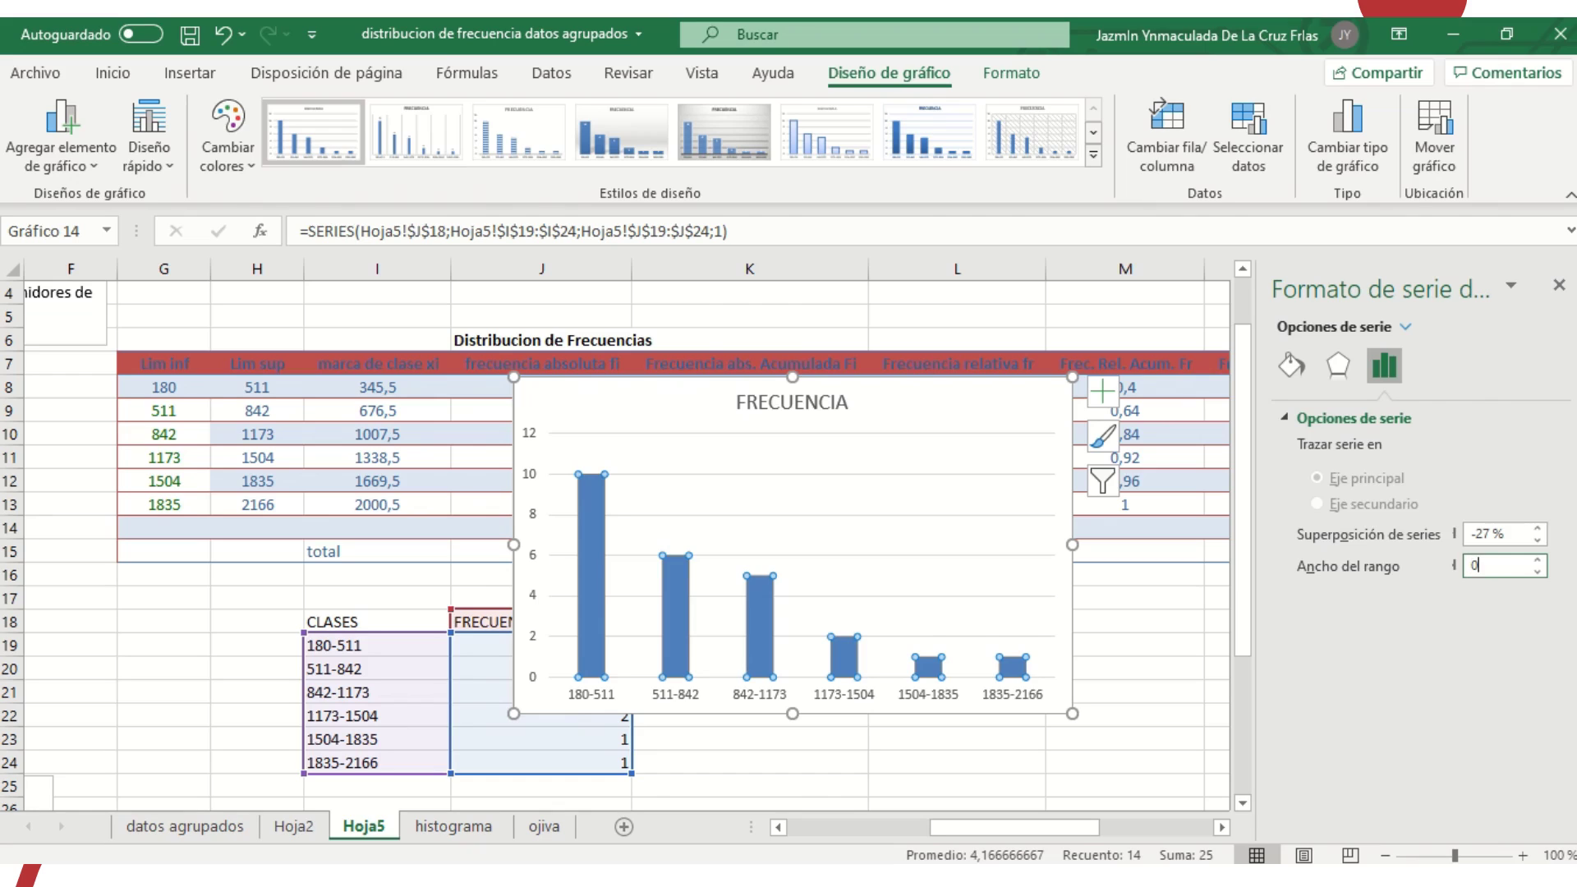
text(0)
key(Return)
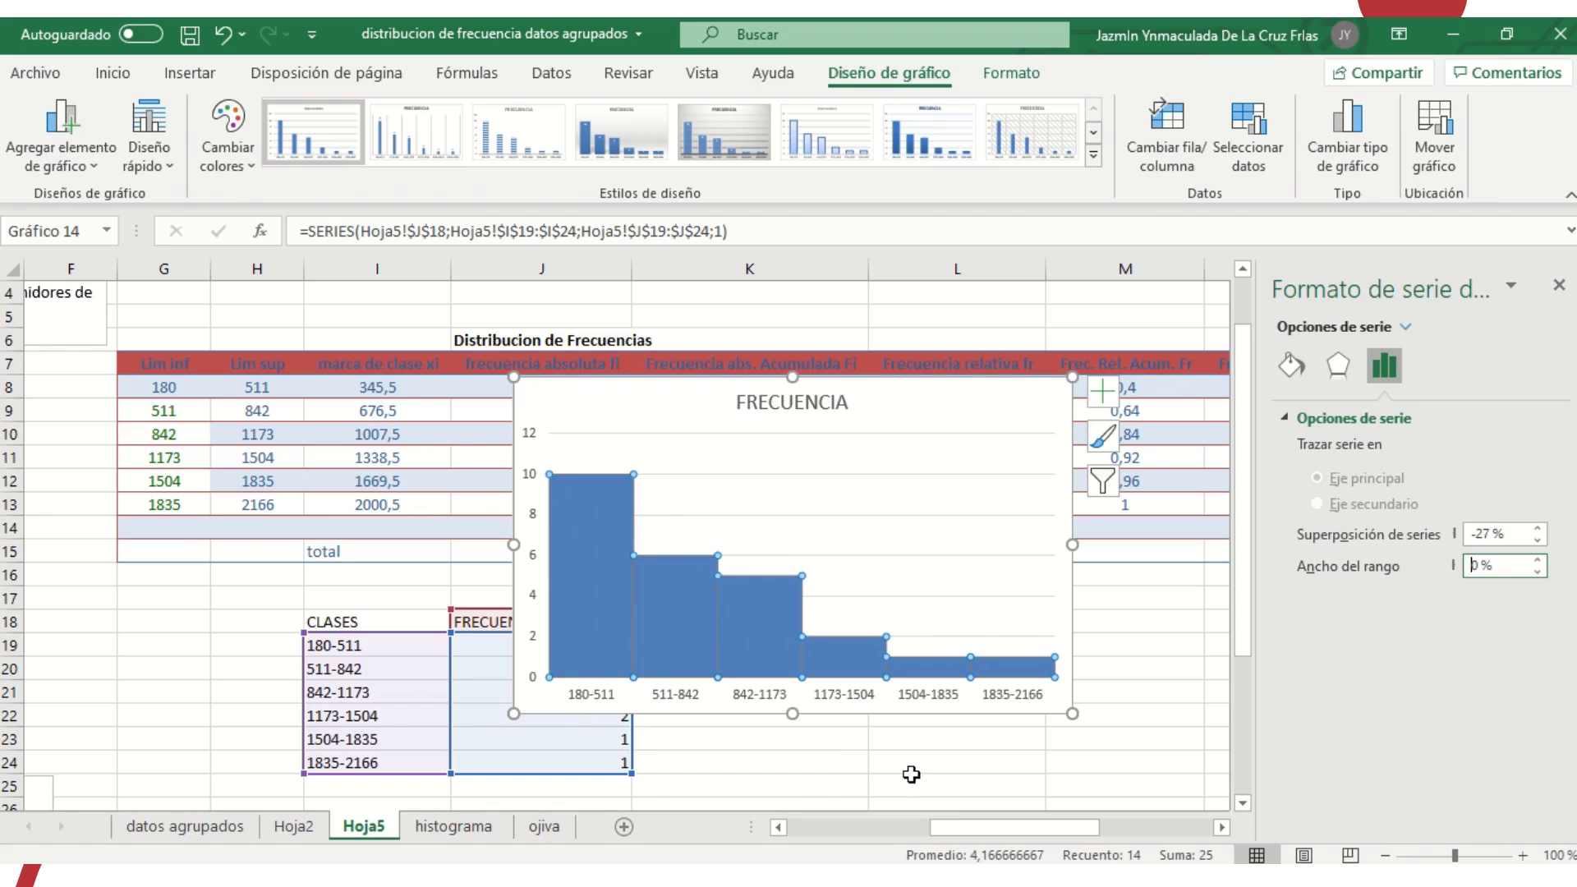
click(908, 776)
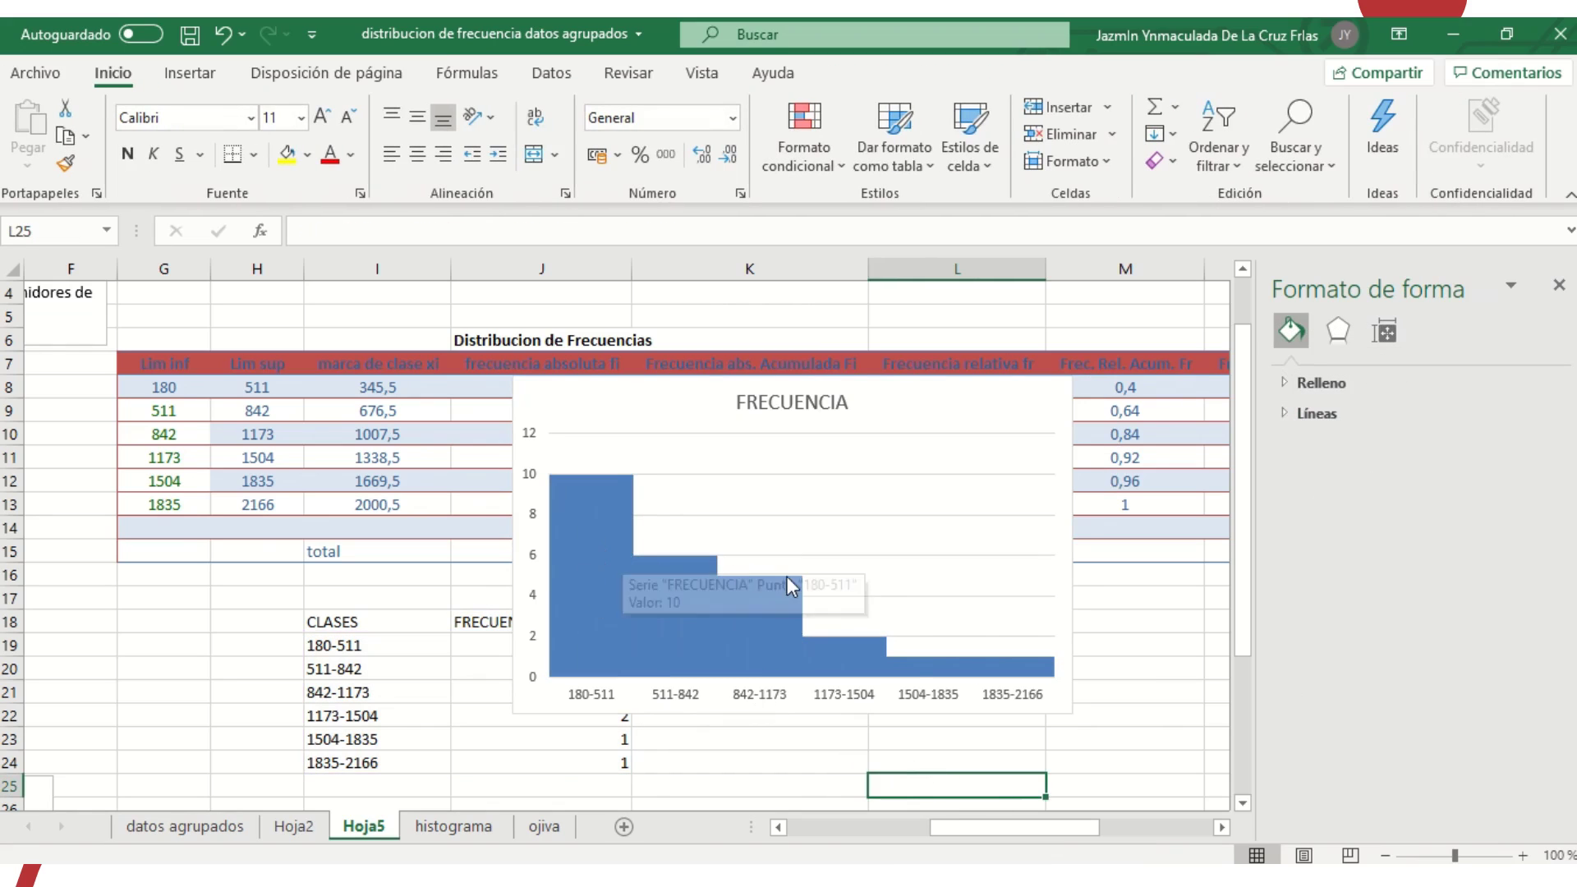